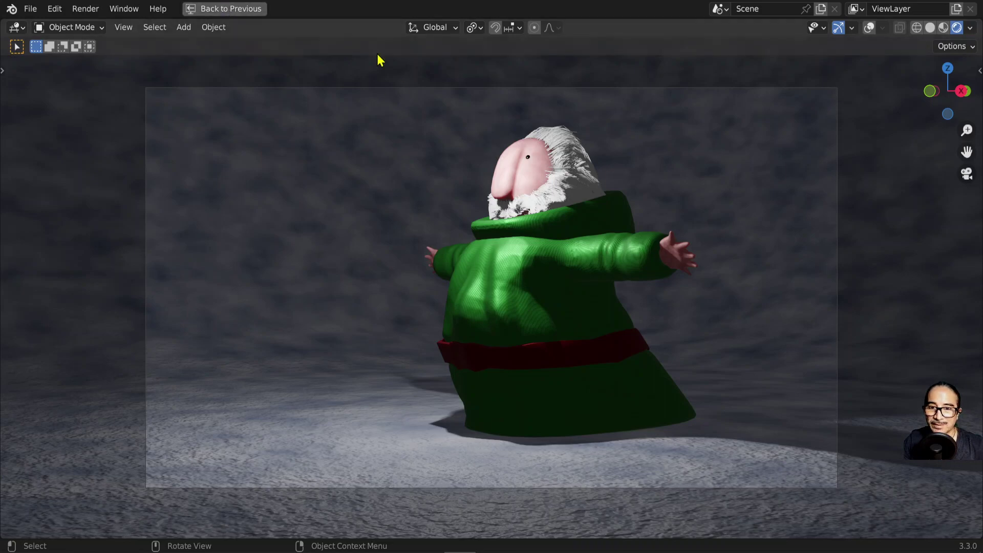
- Leave fullscreen for the Layout and view the character from the side in Solid shading
click(258, 10)
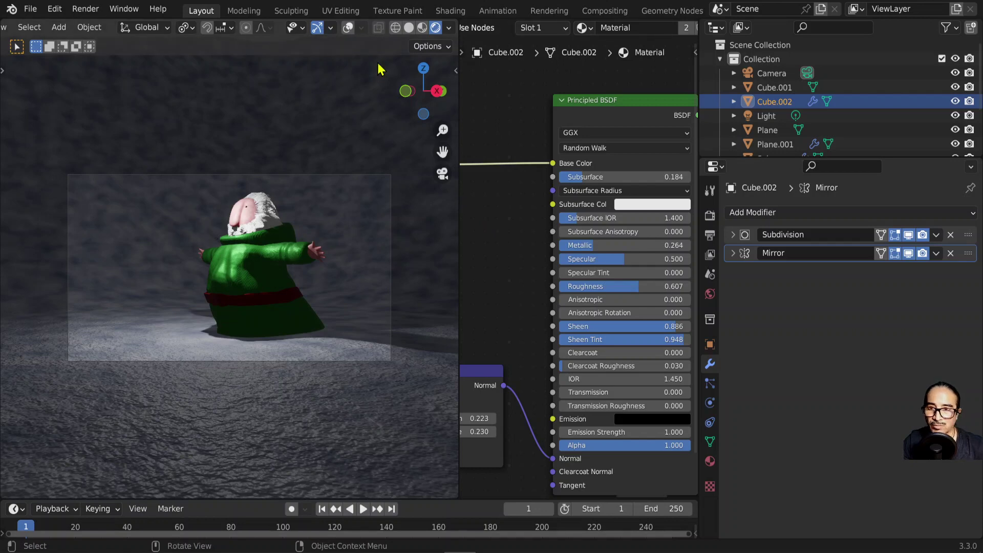
click(437, 91)
click(408, 28)
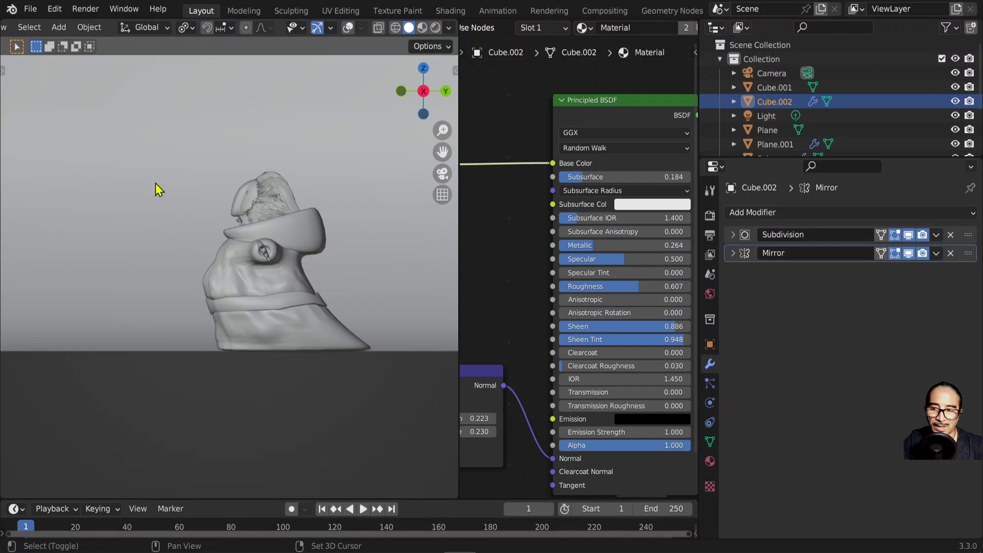
- Turn on viewport overlays and select the head object tete from the front view
click(352, 31)
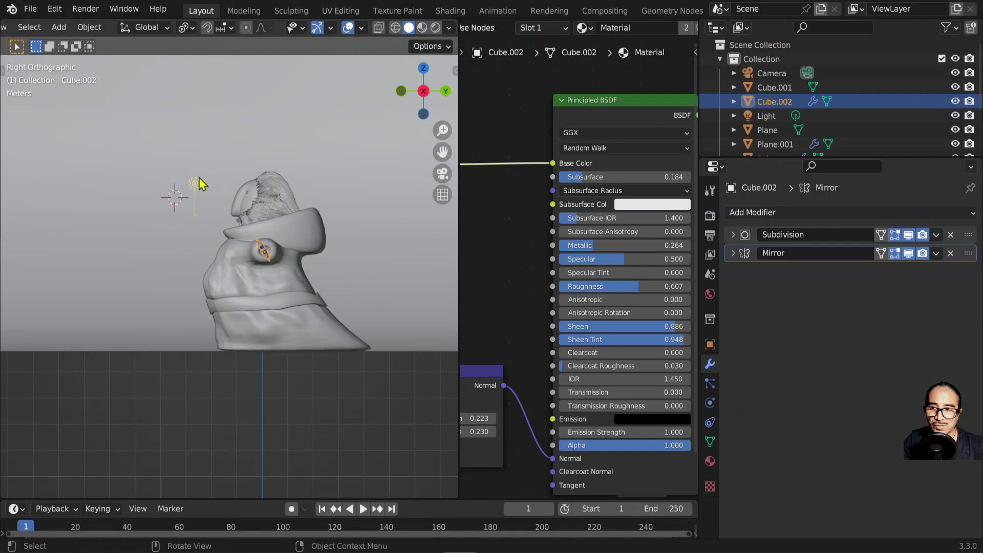
key(KP_1)
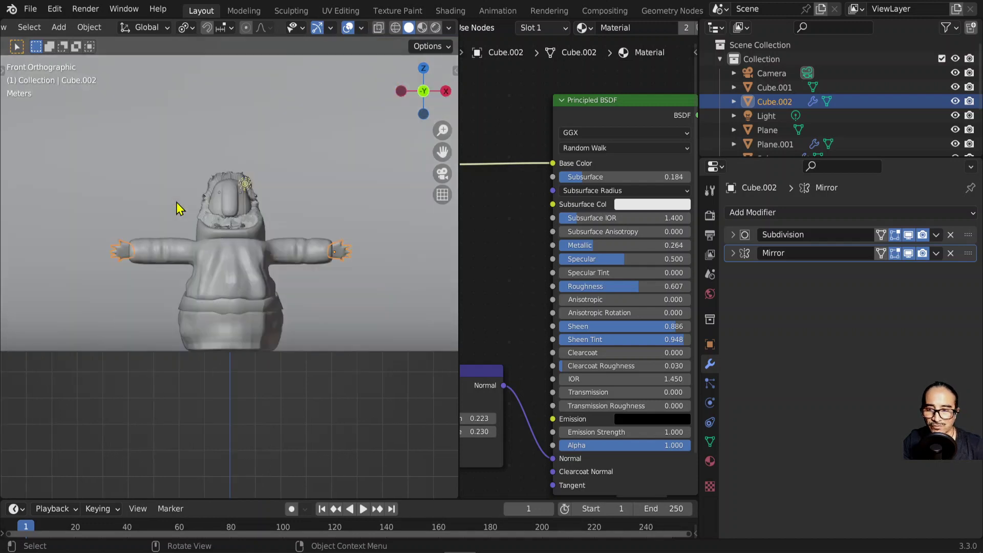
shift+click(233, 208)
shift+right_click(230, 203)
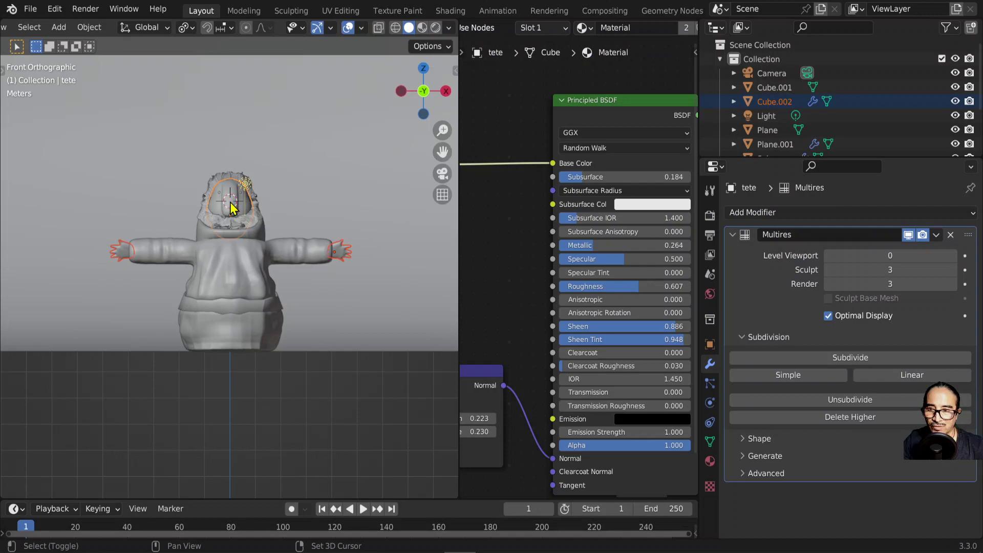
- From the right view, place the 3D cursor in empty space just in front of the head
key(KP_3)
scroll(240, 207, up, 2)
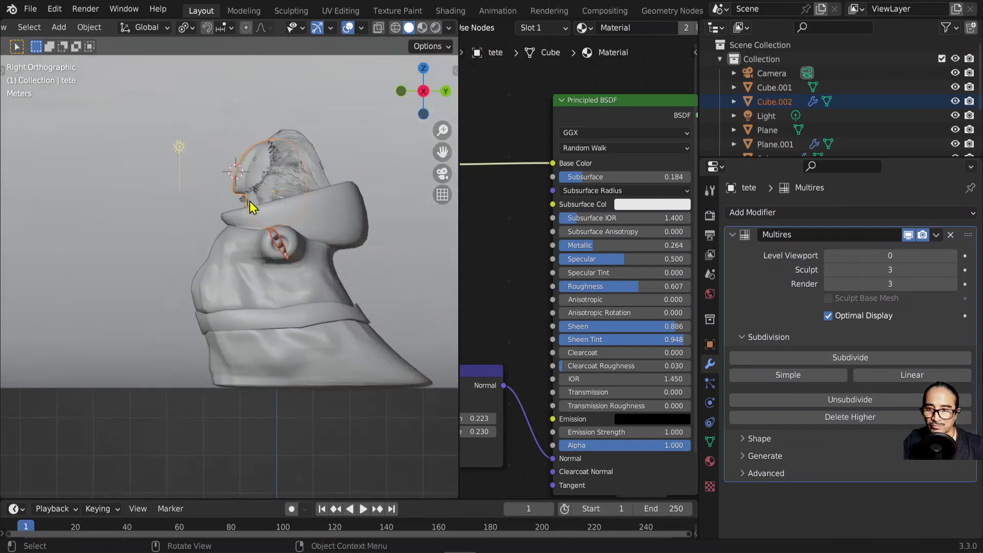
scroll(252, 200, up, 2)
scroll(236, 187, down, 2)
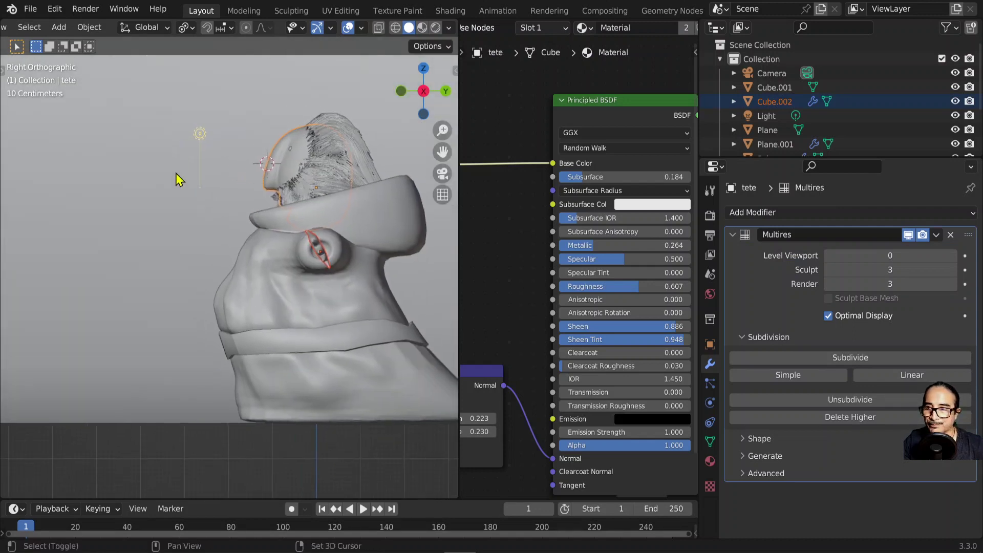
click(7, 77)
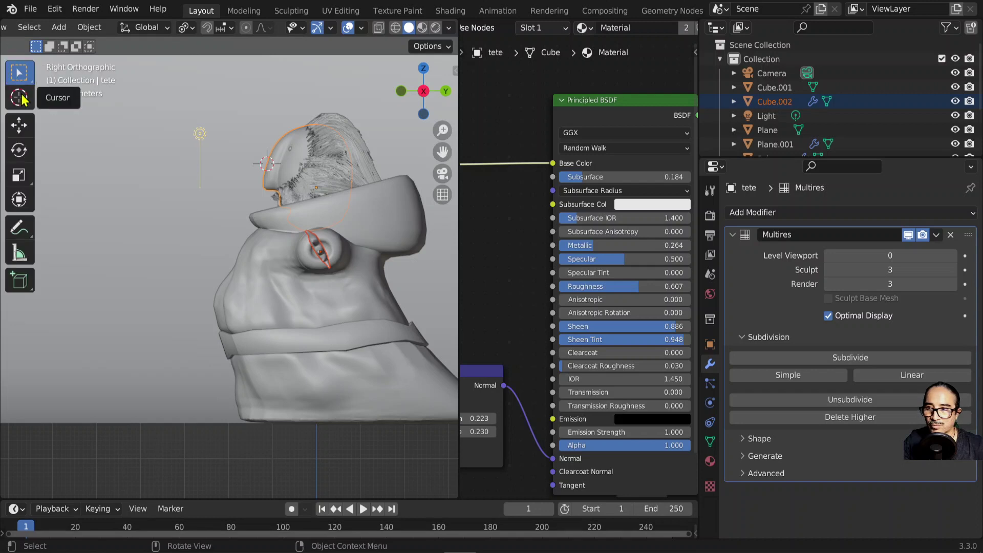
click(20, 100)
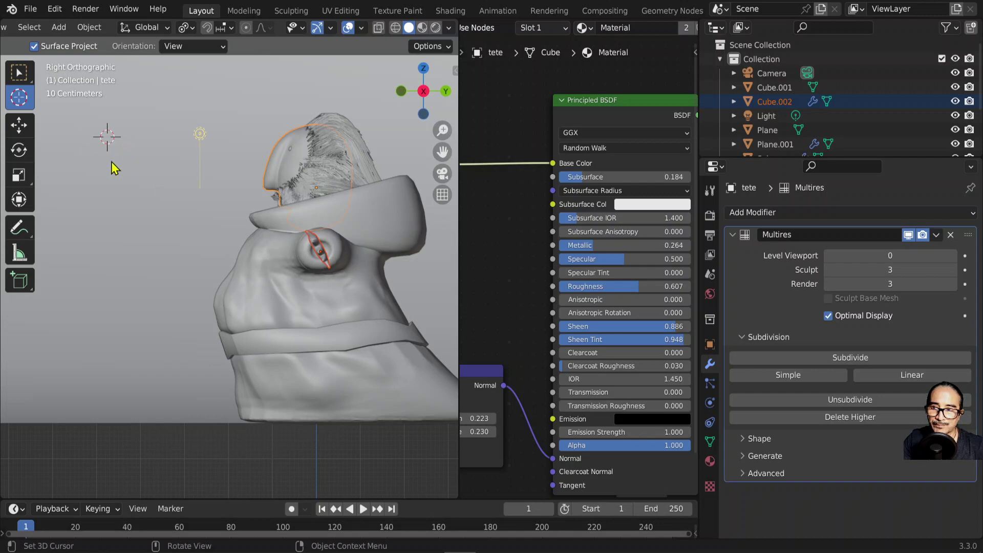
click(14, 75)
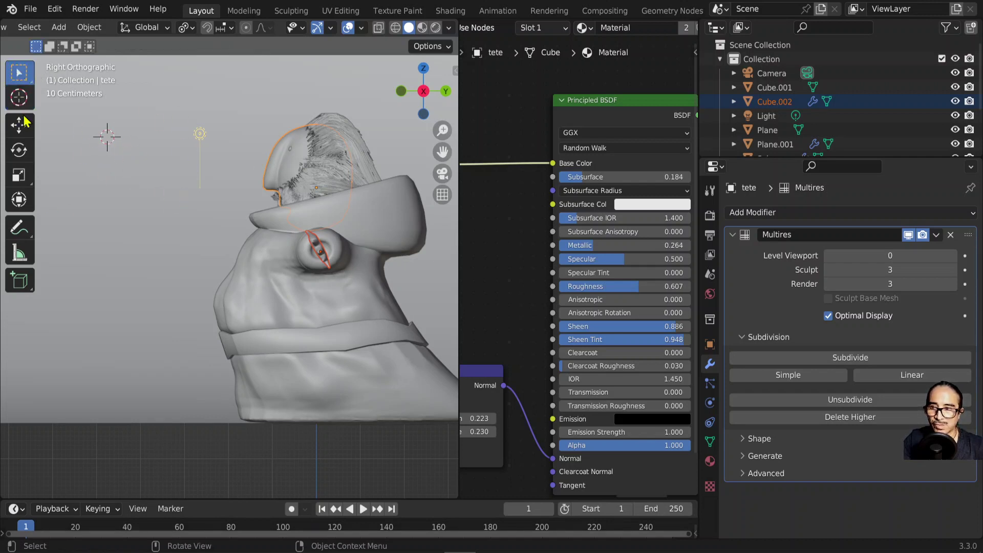
key(t)
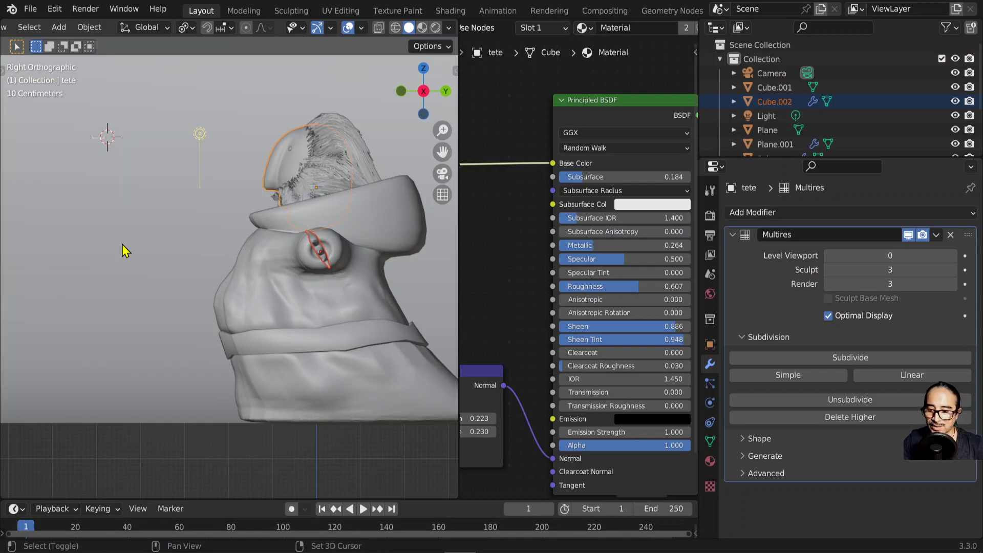
- Add an ico sphere at the 3D cursor with 1 subdivision
key(shift+a)
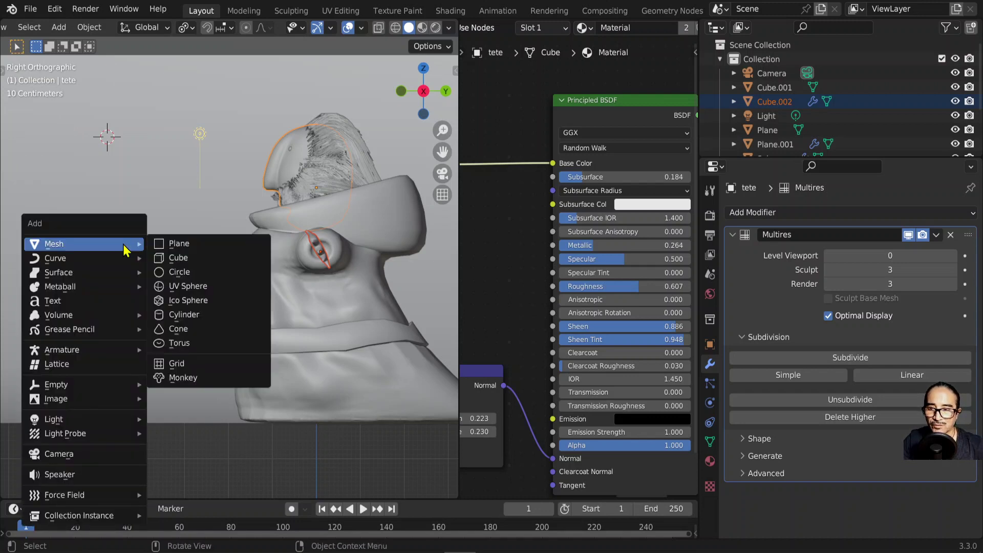
click(193, 307)
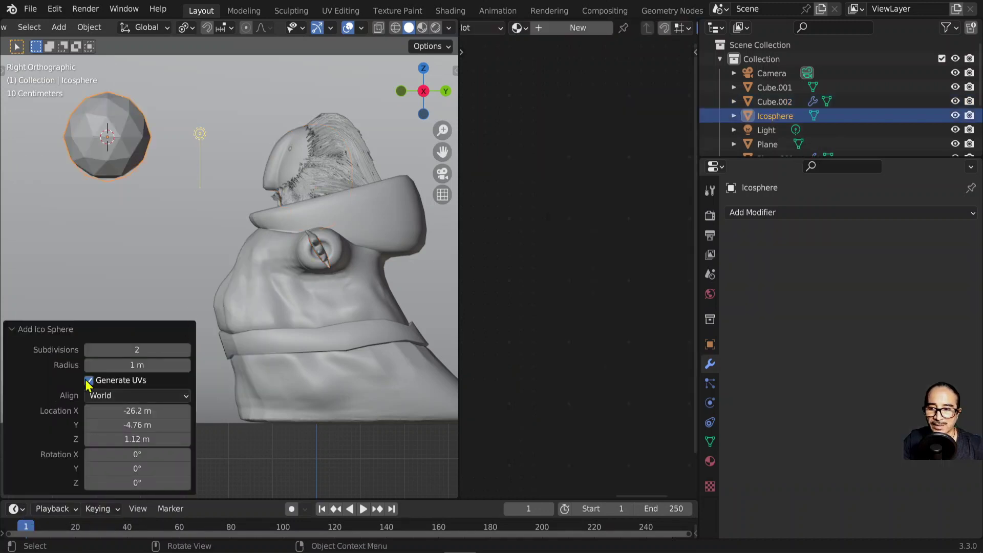
click(89, 349)
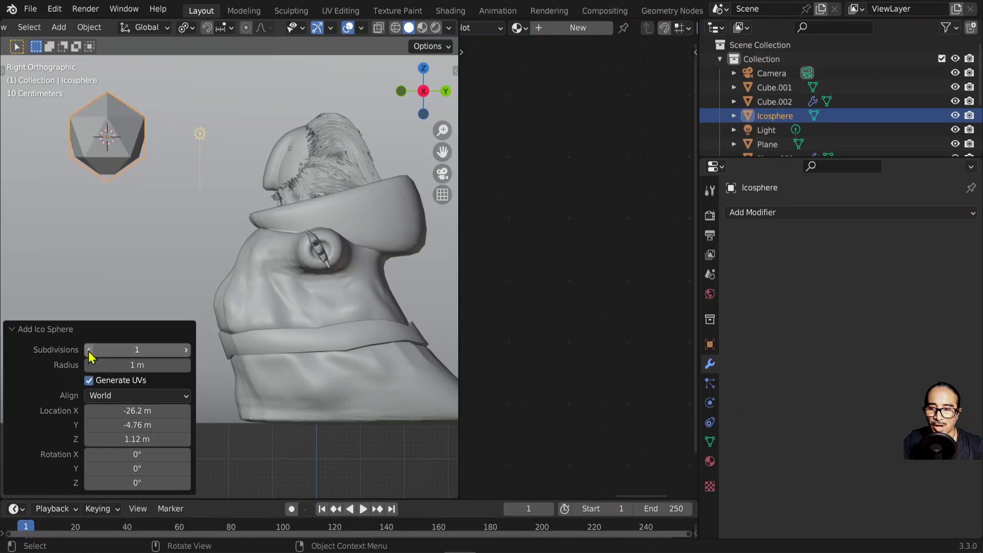
- From the top view, move the icosphere along X next to the character
middle_drag(113, 190, 162, 206)
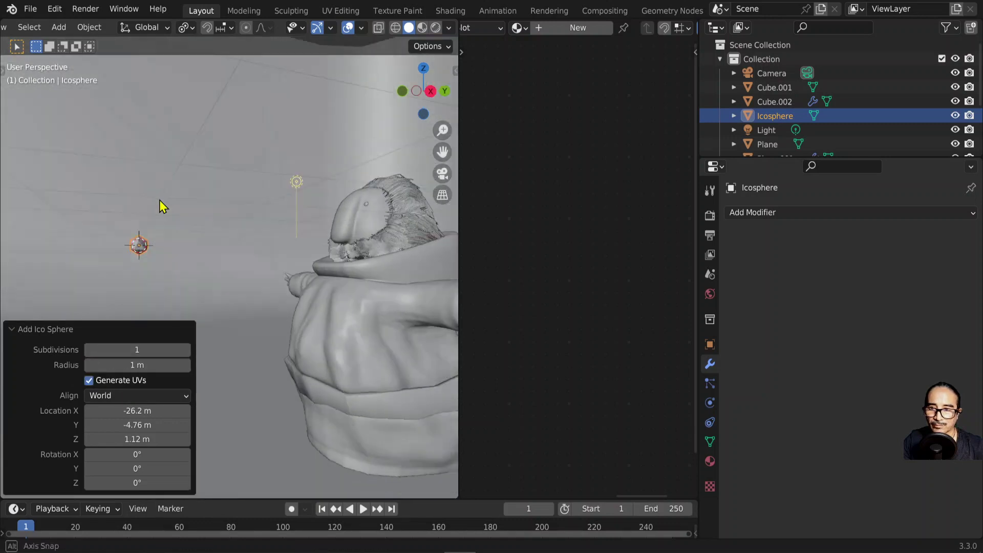
scroll(230, 220, down, 5)
scroll(230, 220, down, 3)
middle_drag(230, 220, 142, 279)
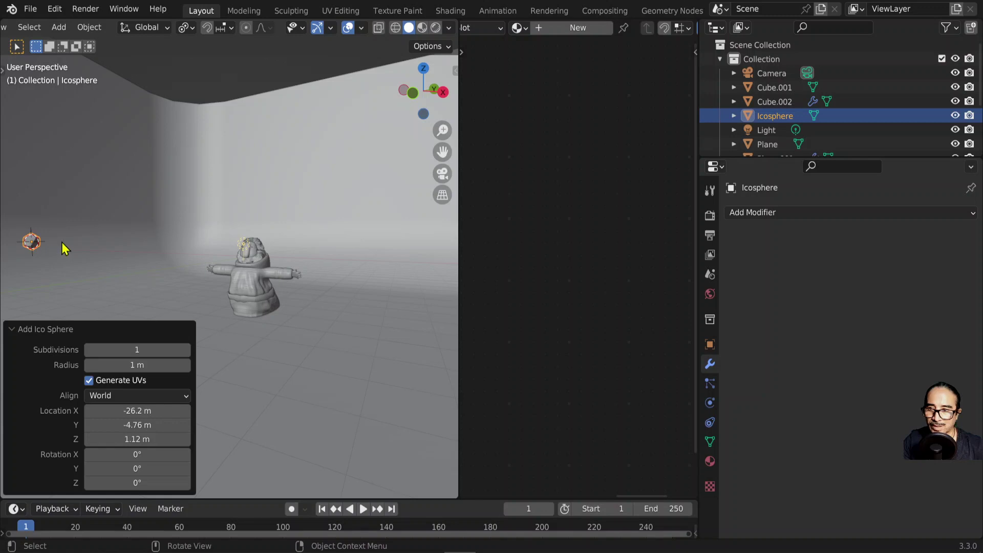
key(KP_7)
scroll(204, 246, down, 3)
scroll(153, 297, down, 3)
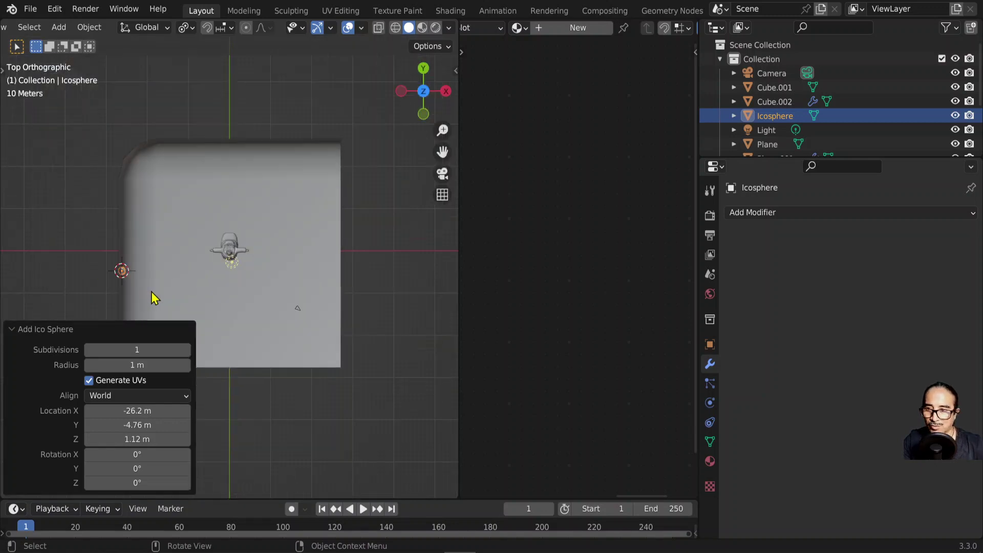
scroll(87, 278, up, 5)
scroll(87, 278, down, 3)
key(g)
key(x)
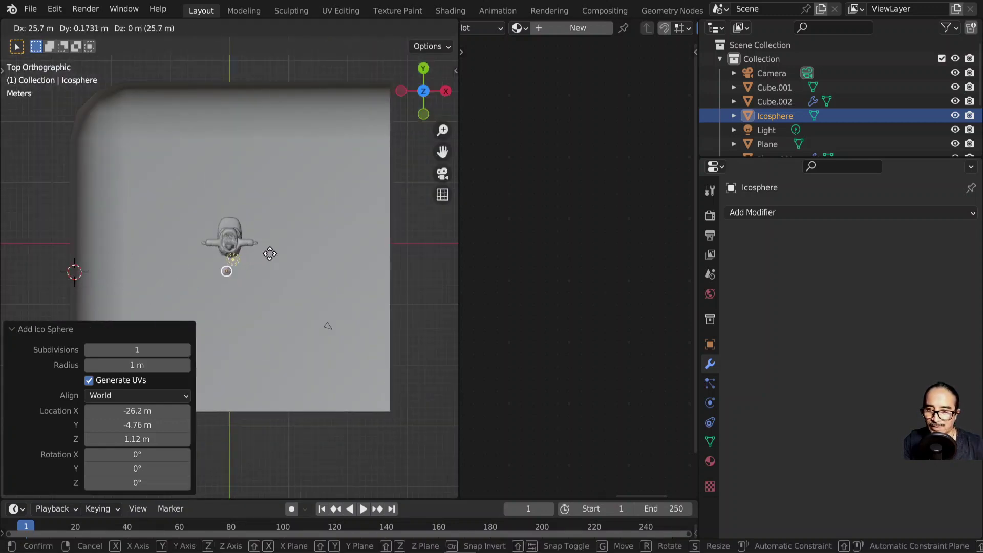
click(277, 261)
- Adjust the icosphere's position freely from a perspective angle
scroll(266, 276, up, 3)
scroll(256, 308, up, 3)
mouse_move(281, 352)
middle_down()
mouse_move(143, 246)
mouse_move(252, 278)
mouse_move(222, 259)
mouse_move(323, 259)
mouse_move(215, 246)
mouse_move(336, 241)
middle_up()
key(g)
click(303, 256)
key(g)
click(226, 246)
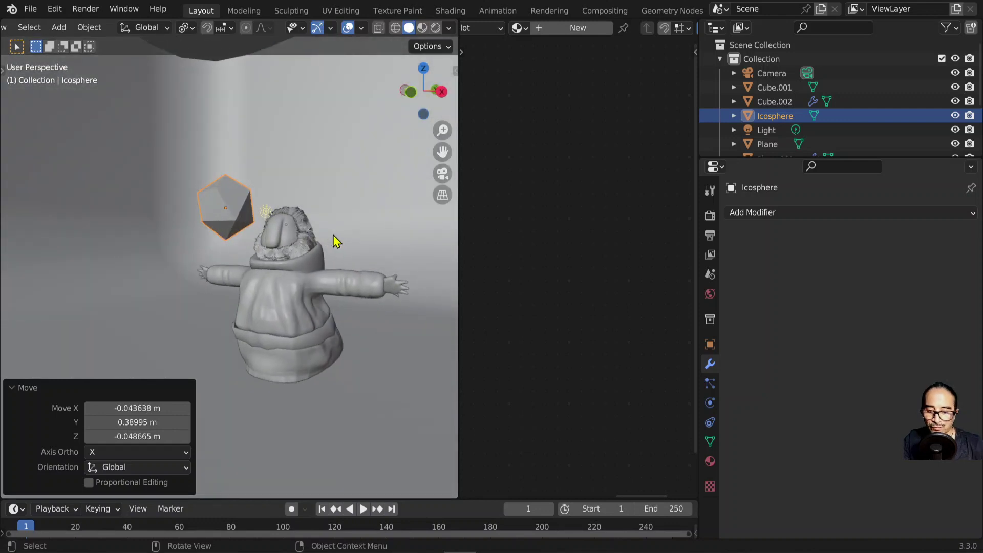
- In camera view, place the icosphere above-left of the head and enter Edit Mode
key(KP_0)
key(g)
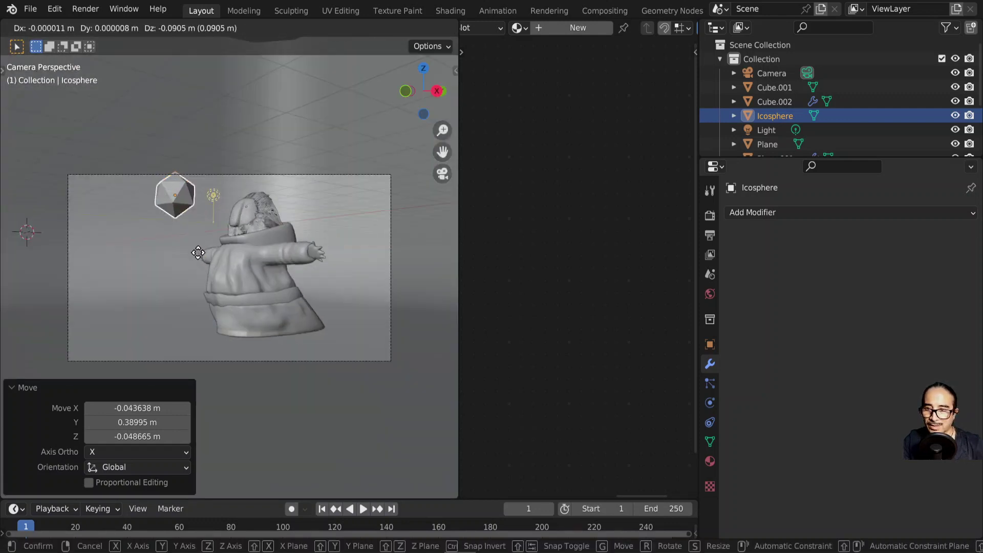
click(201, 260)
scroll(160, 189, up, 1)
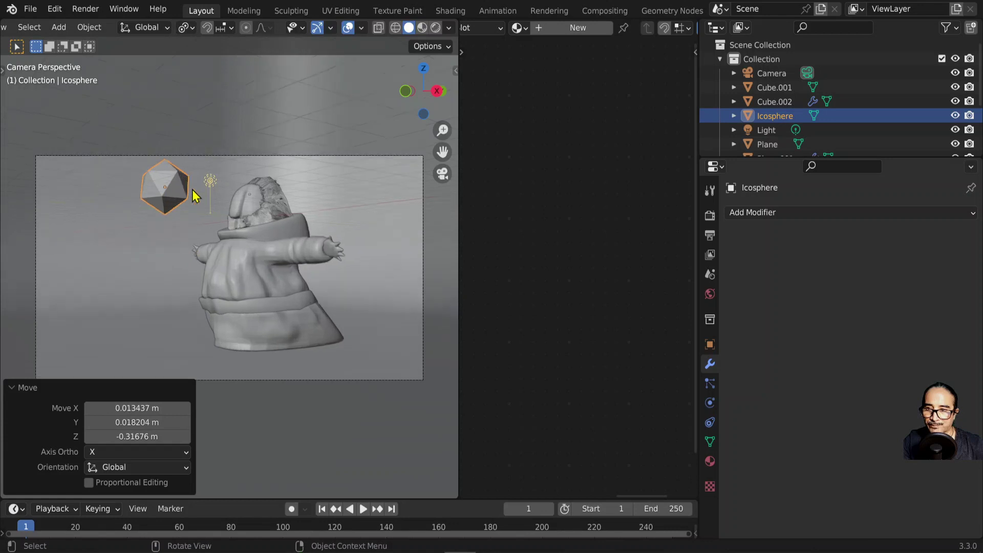
scroll(187, 184, up, 1)
scroll(277, 224, up, 1)
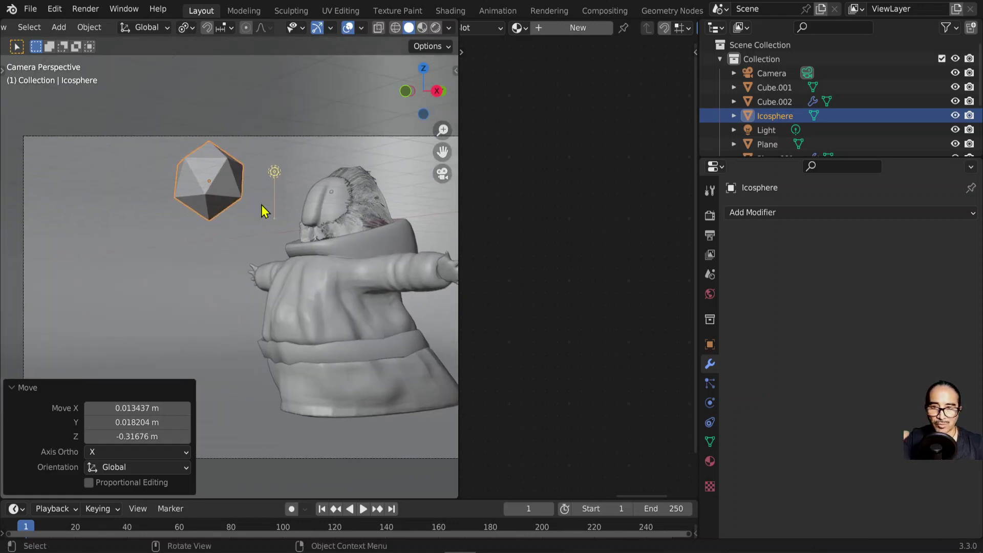
key(Tab)
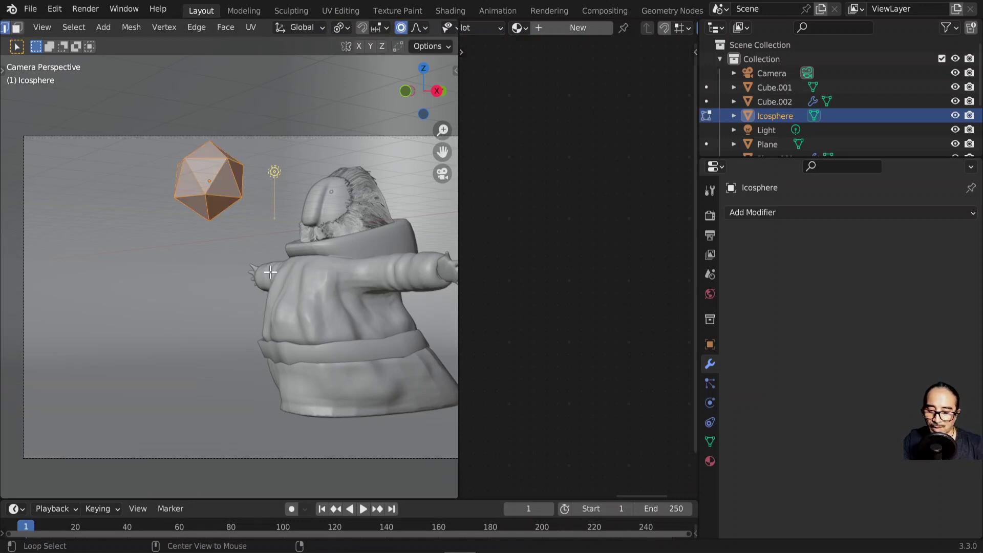
- Extrude the icosphere's faces individually outward
key(alt+e)
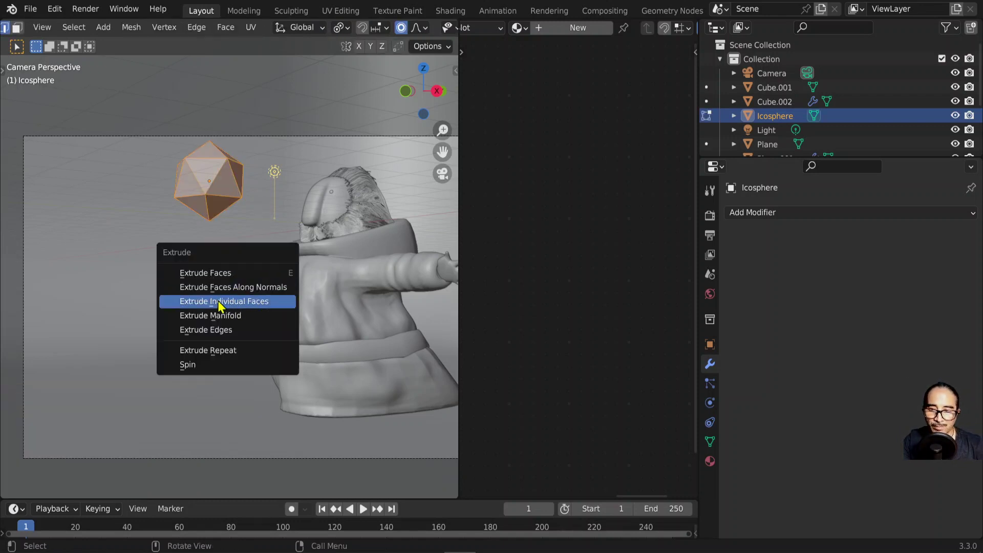
click(242, 307)
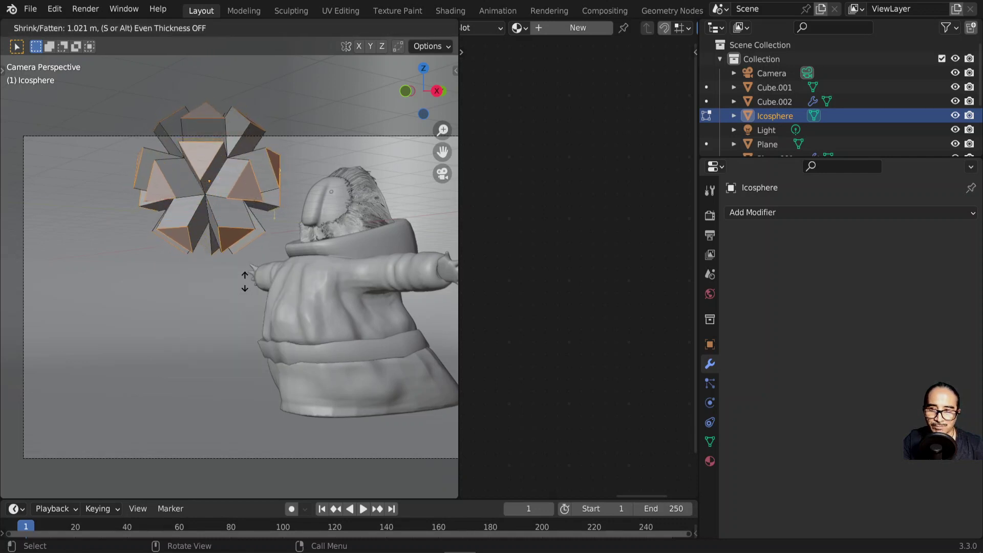
click(246, 283)
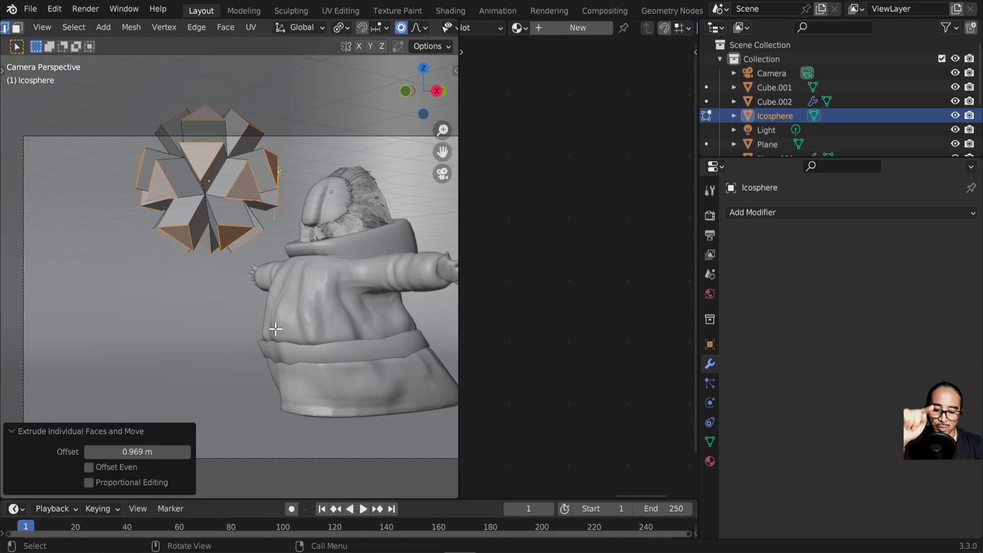
- With the Individual Origins pivot, scale the extruded faces to 0 to form star spikes
key(period)
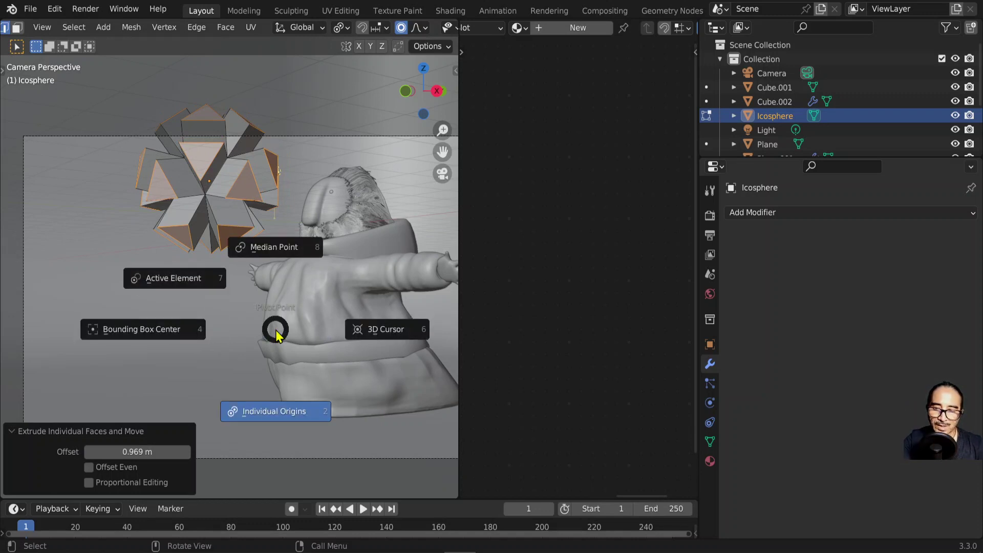
click(264, 409)
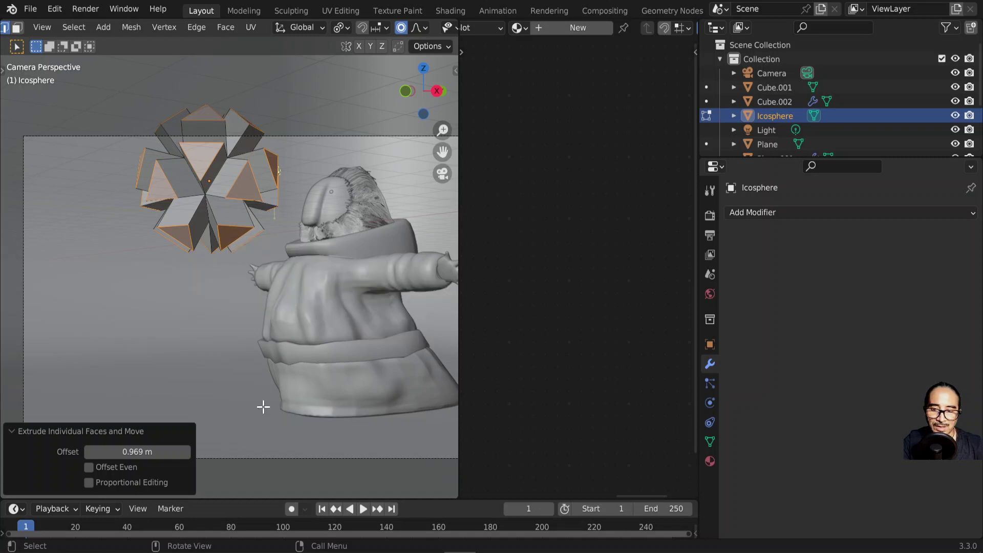
click(339, 28)
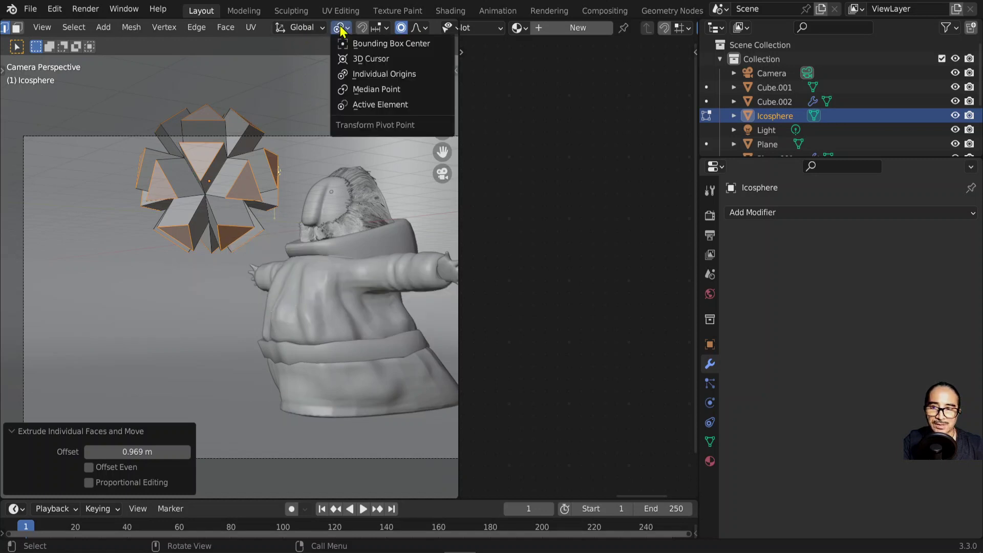
click(390, 74)
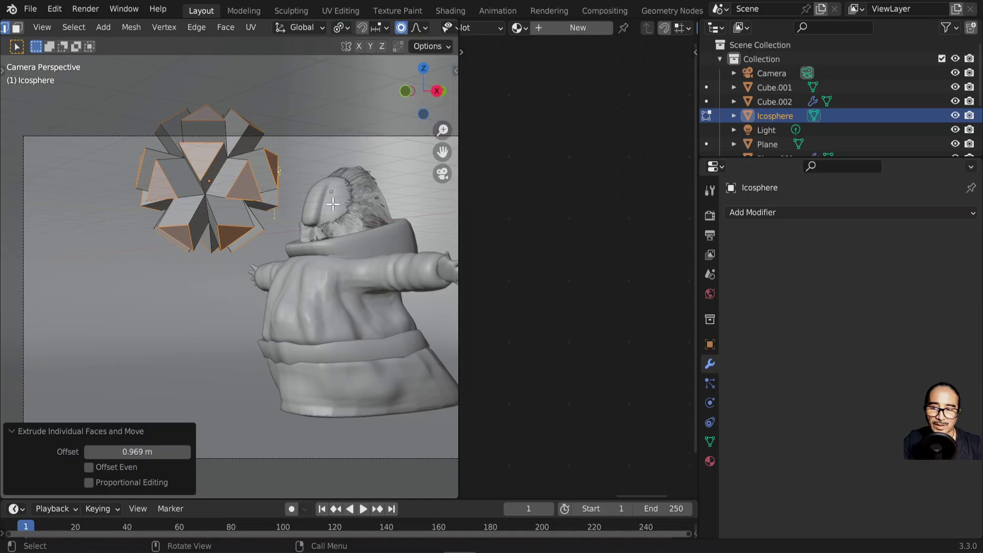
key(s)
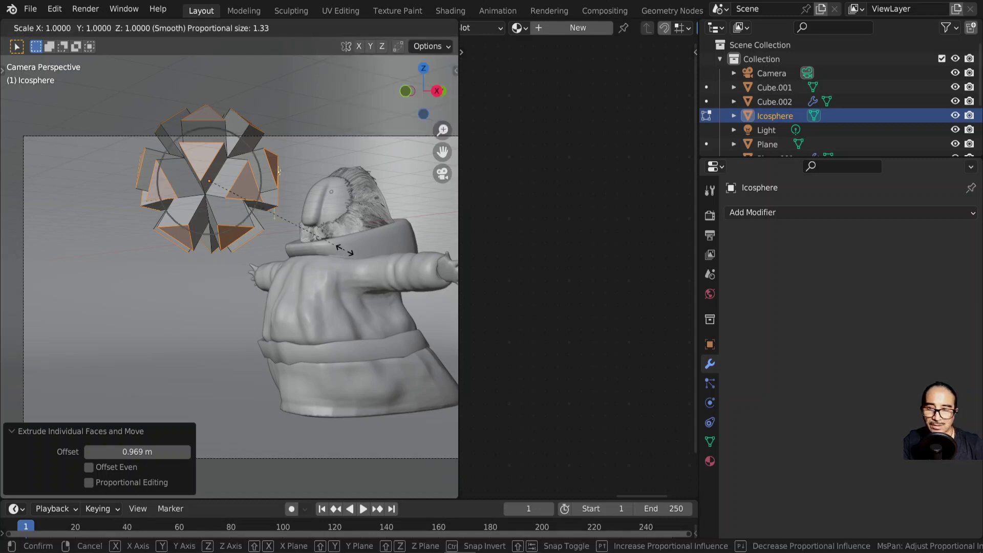
right_click(344, 250)
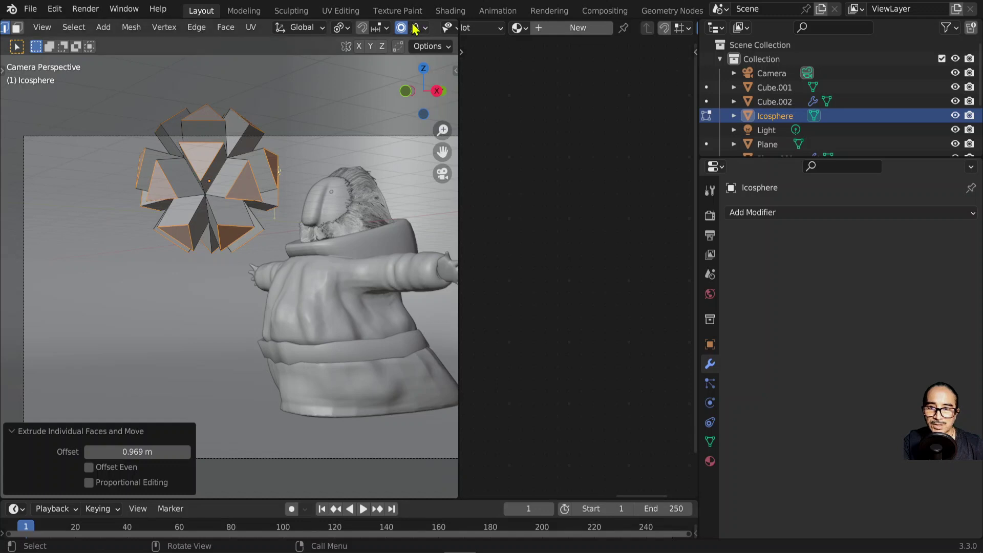
scroll(402, 32, down, 2)
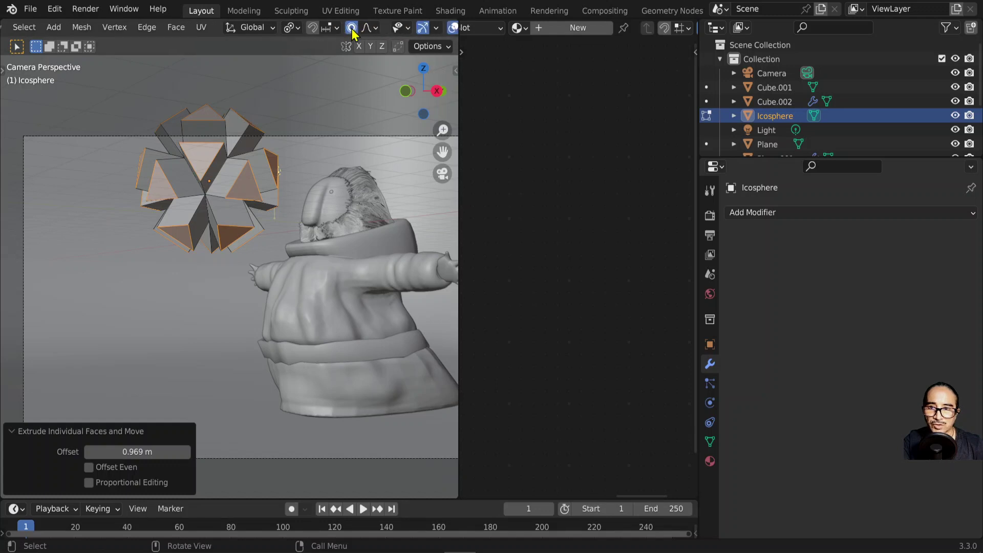
key(o)
key(o)
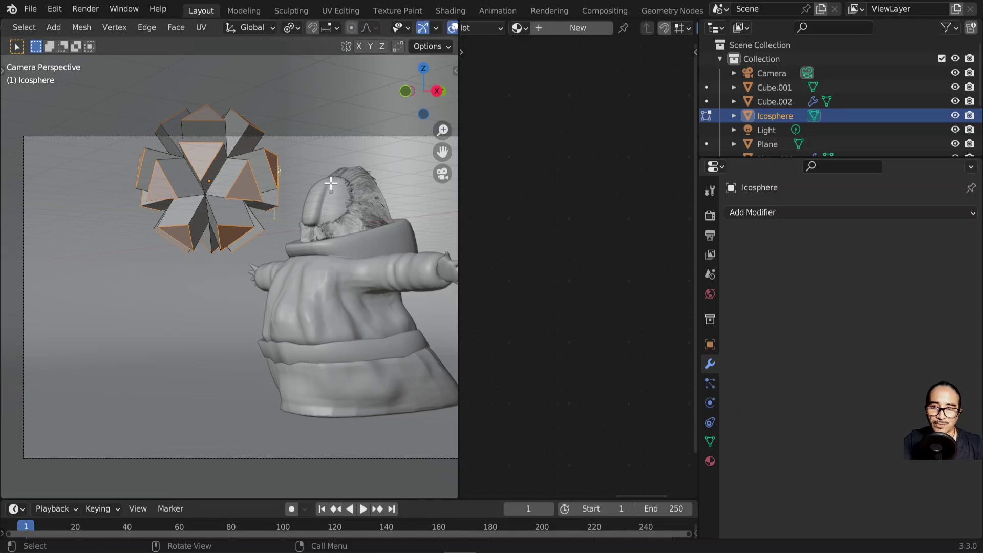
text(s)
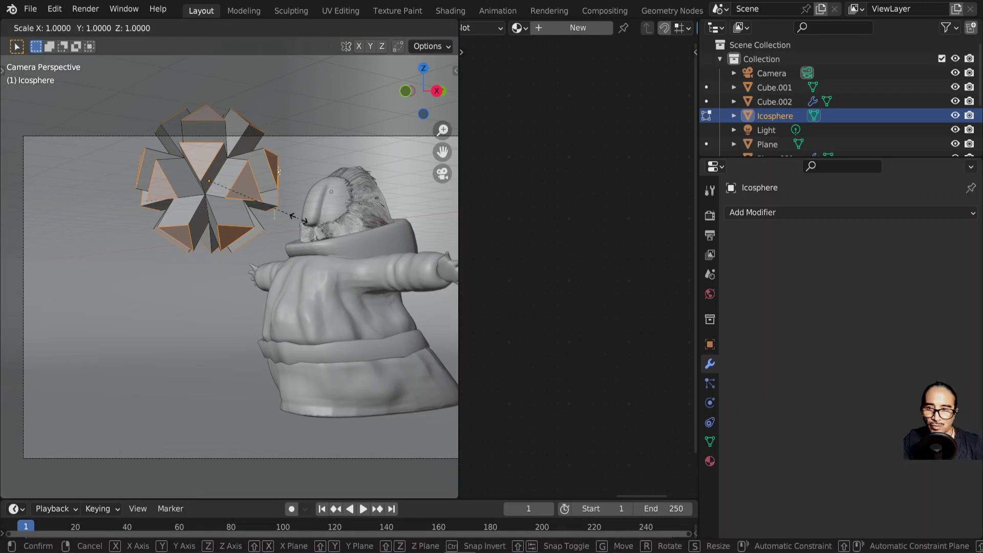
text(0)
key(Return)
- Return to Object Mode and frame the view on the star from the side
key(Tab)
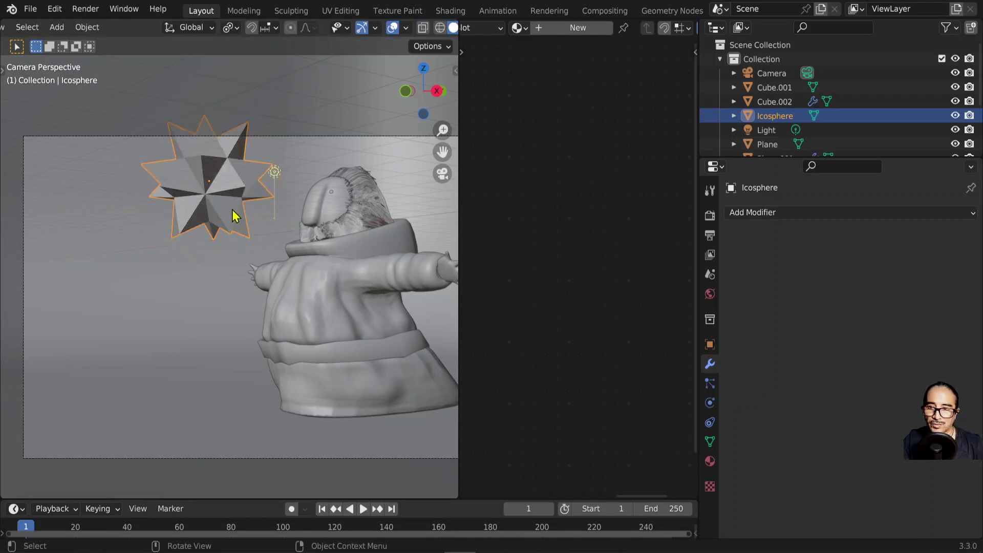
mouse_move(237, 215)
middle_down()
mouse_move(263, 191)
mouse_move(271, 221)
middle_up()
scroll(224, 211, up, 3)
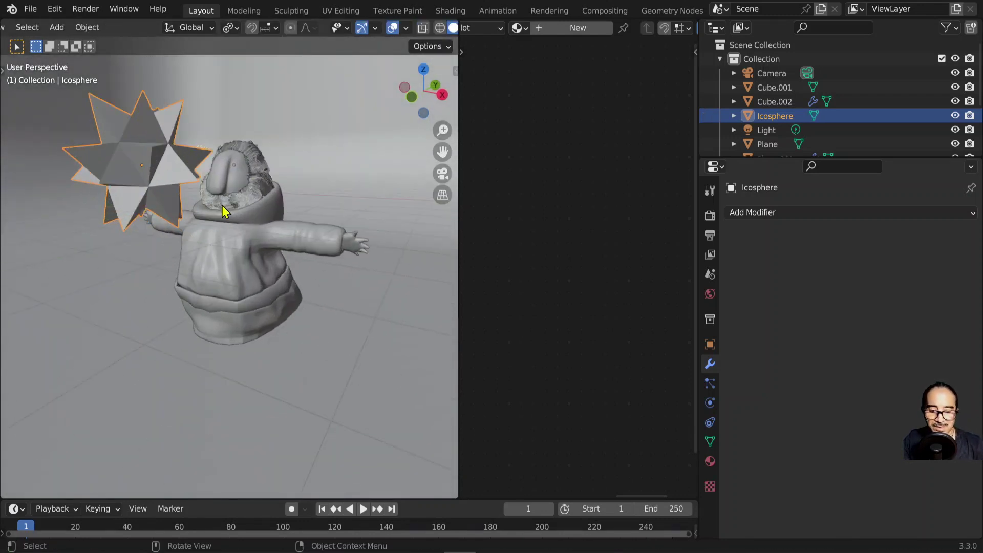
key(KP_Decimal)
scroll(222, 230, up, 3)
scroll(220, 253, down, 4)
mouse_move(318, 297)
middle_down()
mouse_move(171, 281)
mouse_move(397, 294)
mouse_move(237, 255)
mouse_move(254, 297)
middle_up()
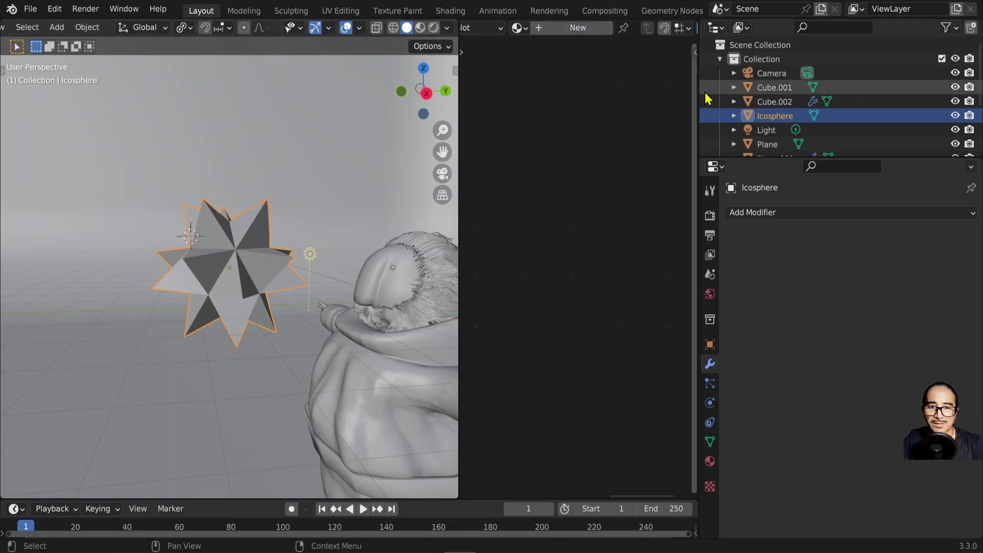
- Widen the shader editor area and scroll its header to reveal New
drag(697, 87, 851, 77)
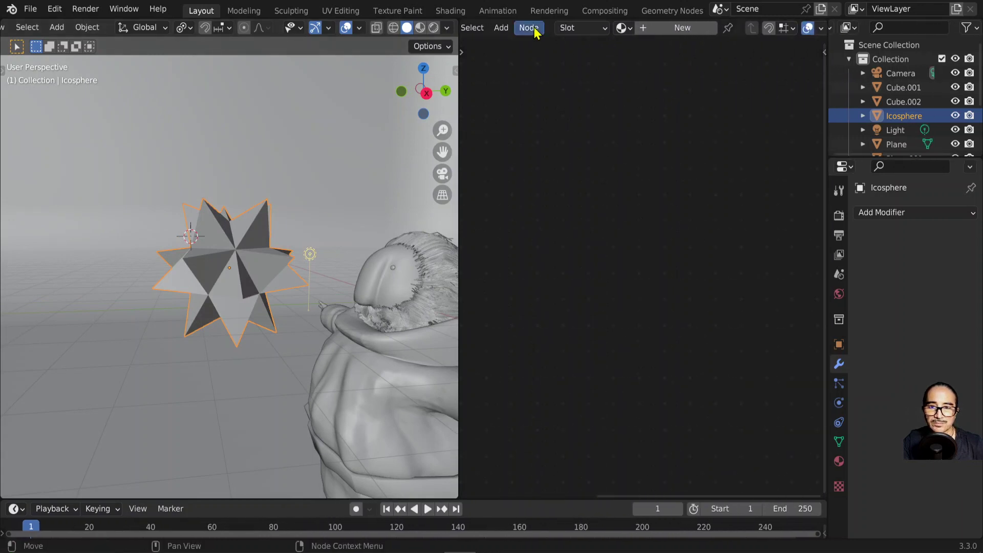
scroll(563, 28, up, 3)
scroll(484, 28, up, 2)
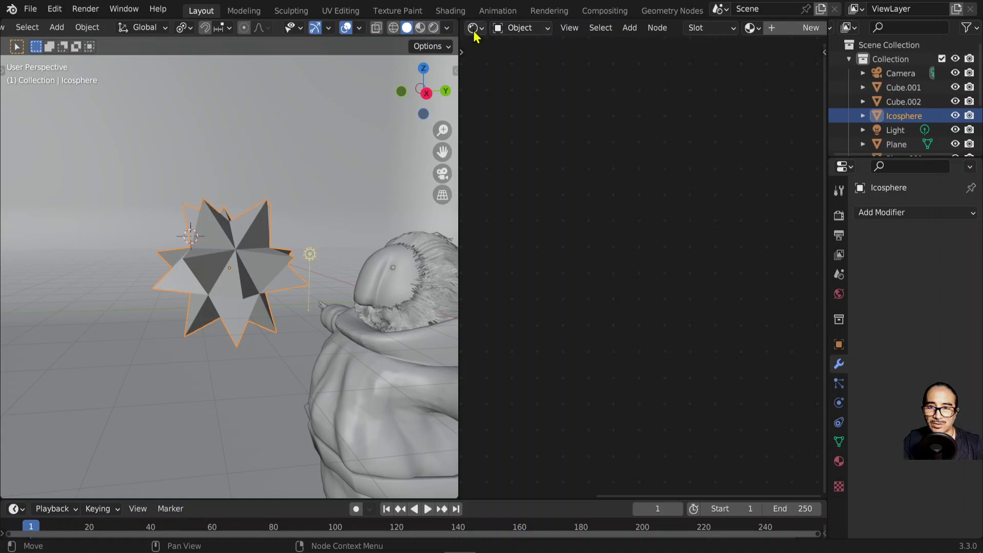
scroll(712, 29, down, 8)
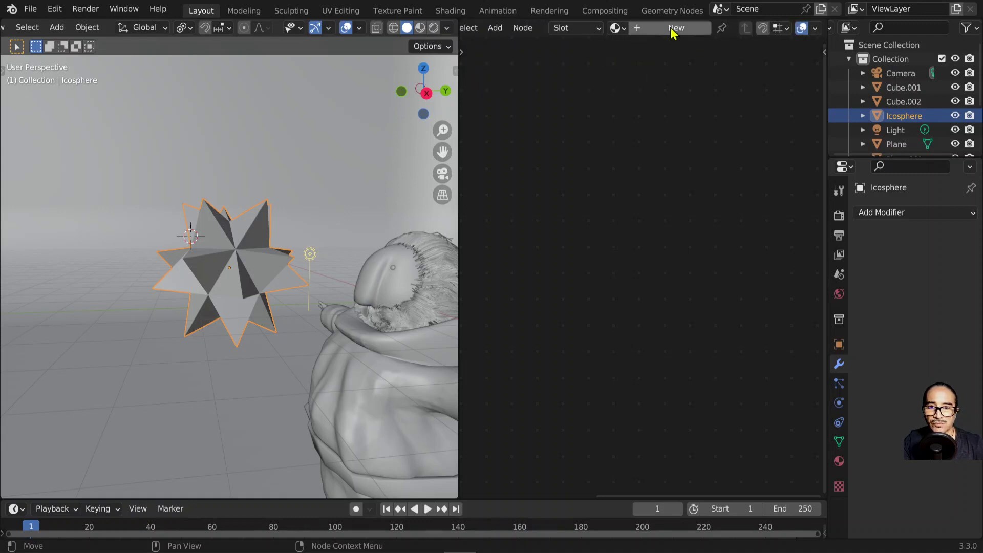
- Create a new material, Material.005, for the star and centre the view on it
click(675, 27)
scroll(579, 221, up, 1)
scroll(574, 222, up, 1)
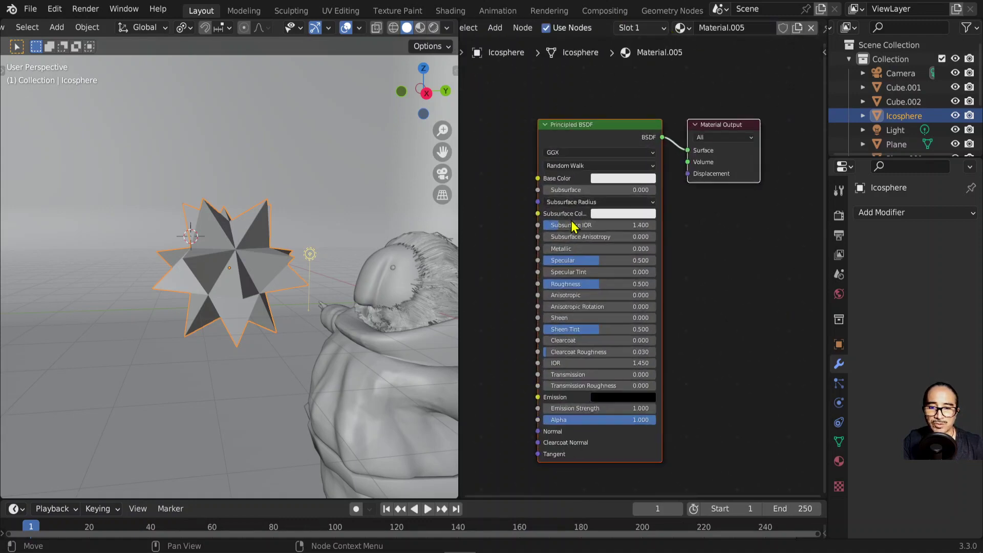
scroll(575, 222, up, 2)
key(KP_Decimal)
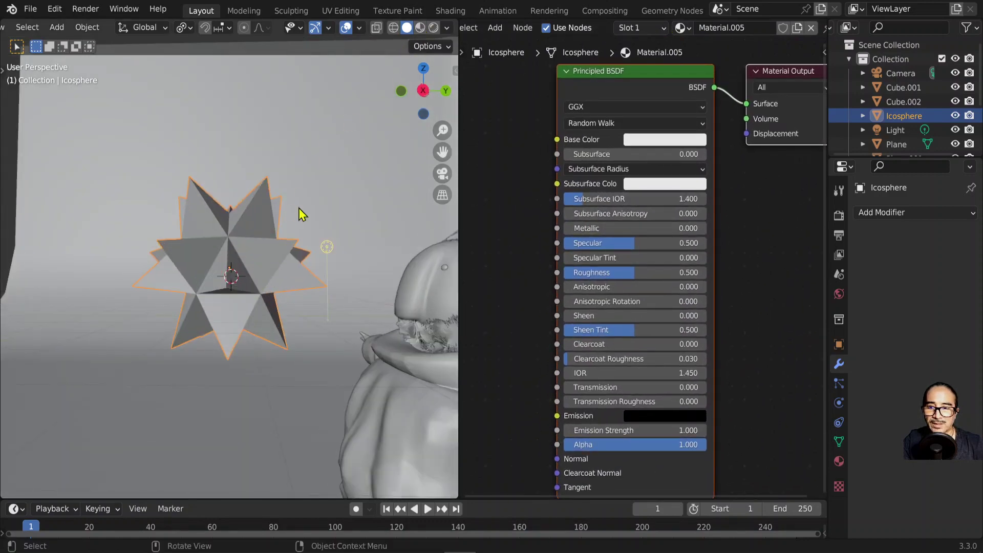
scroll(303, 213, down, 3)
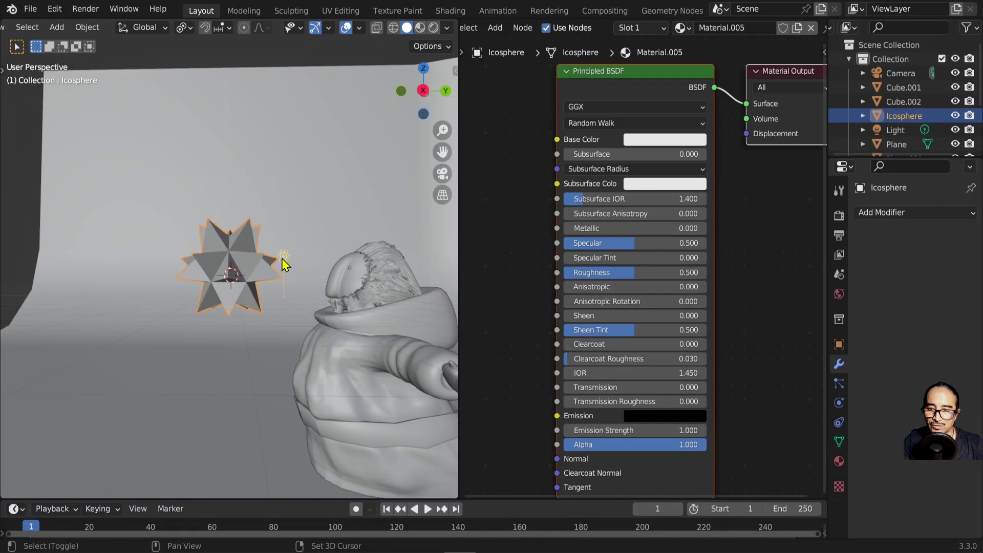
- Isolate the star and its light in Local View with Material Preview, star active
shift+click(285, 257)
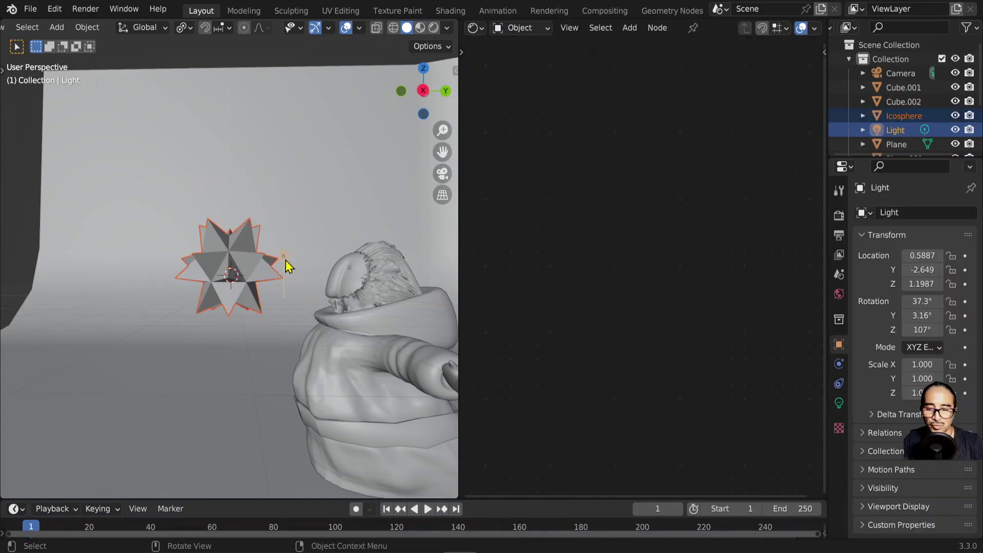
key(KP_Divide)
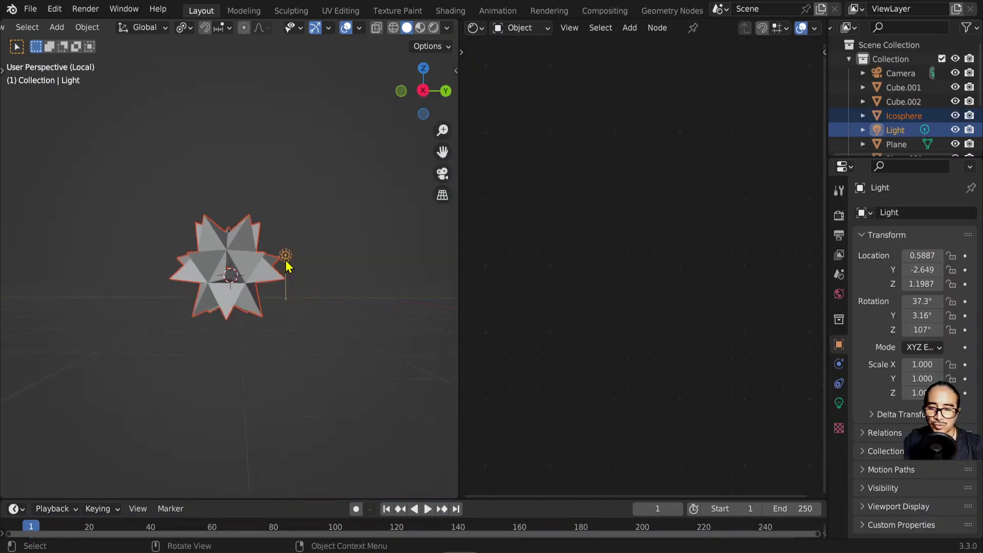
scroll(285, 266, up, 5)
scroll(285, 266, down, 5)
mouse_move(266, 272)
middle_down()
mouse_move(176, 266)
mouse_move(301, 281)
mouse_move(294, 275)
middle_up()
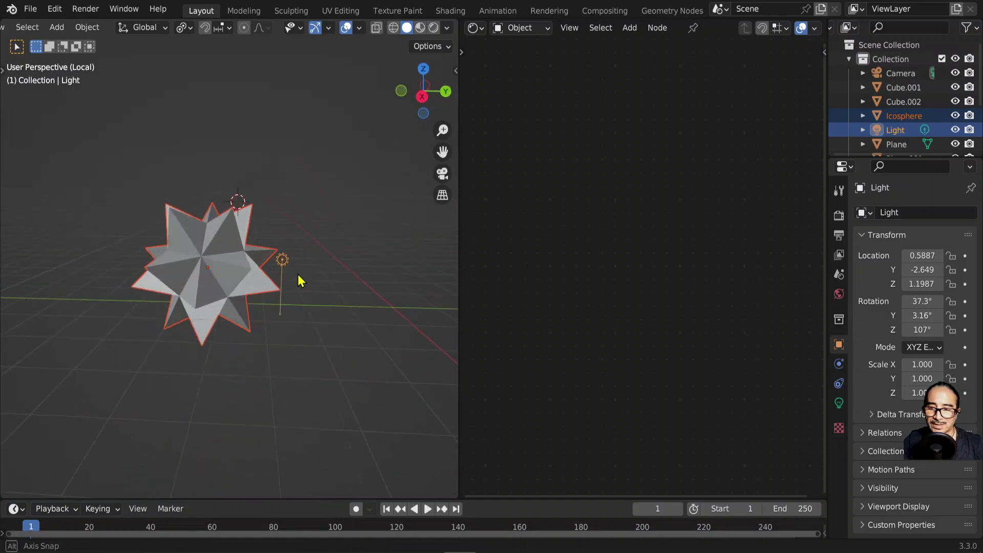
click(420, 28)
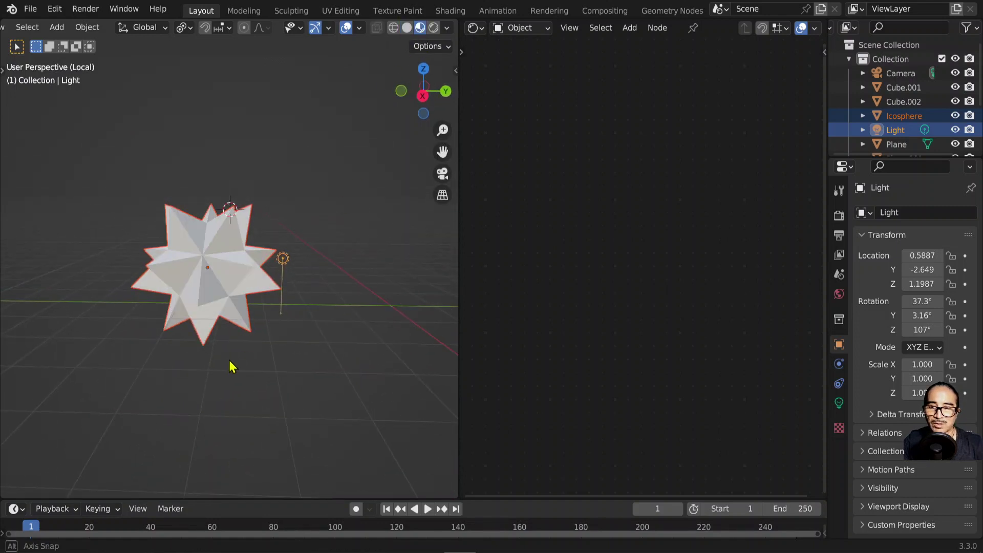
mouse_move(230, 366)
middle_down()
mouse_move(116, 307)
mouse_move(229, 338)
middle_up()
scroll(234, 238, up, 4)
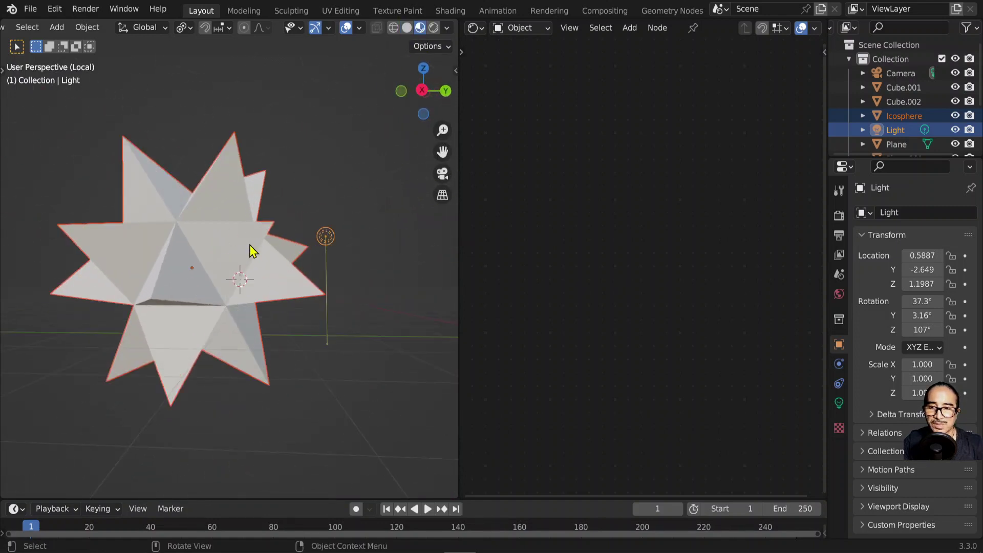
click(234, 171)
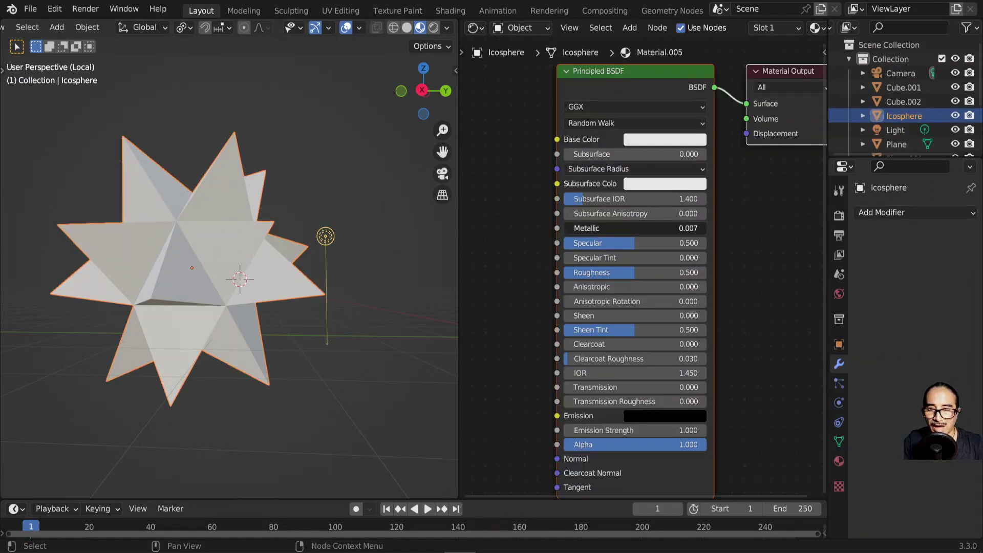
- Set the star material's Metallic to 0.826, Specular to 0.681 and Roughness to 0.125
mouse_move(616, 228)
mouse_down()
mouse_move(678, 228)
mouse_move(656, 244)
mouse_up()
scroll(235, 301, up, 1)
scroll(283, 235, up, 3)
scroll(204, 281, up, 2)
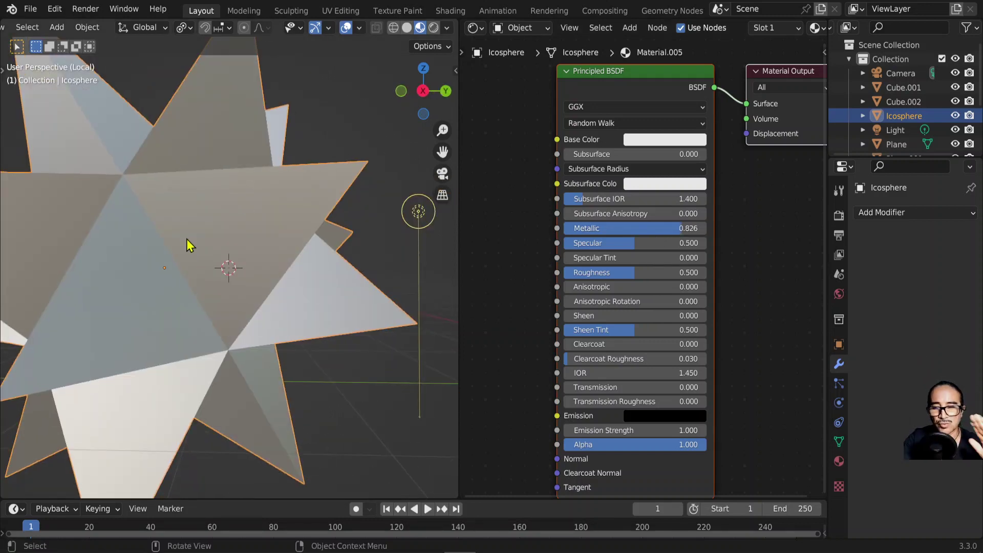
scroll(204, 251, down, 5)
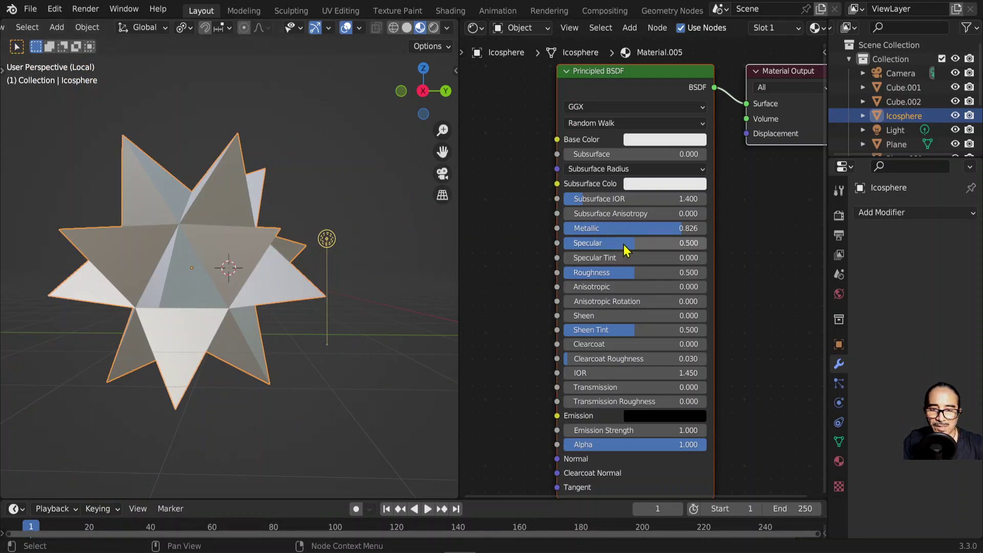
drag(624, 249, 633, 249)
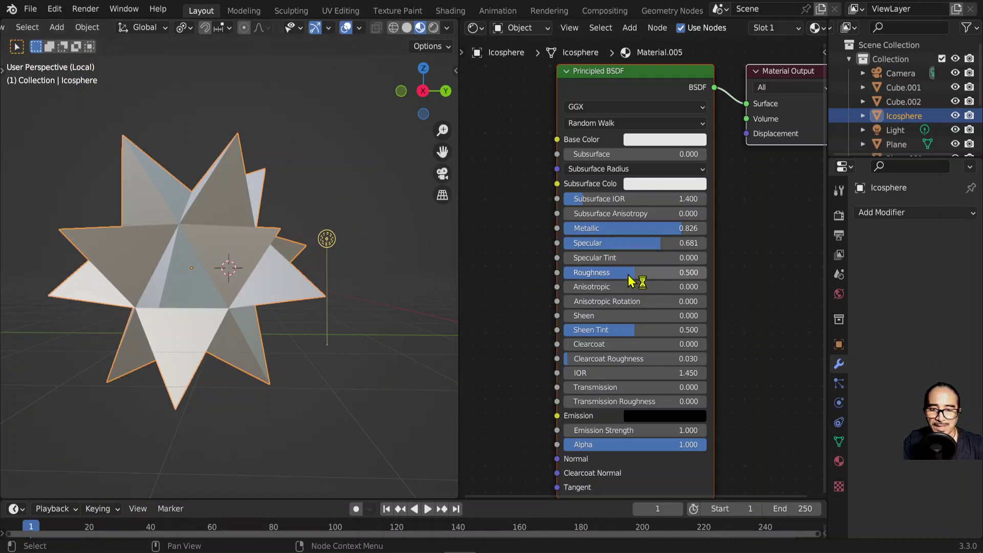
drag(640, 272, 594, 275)
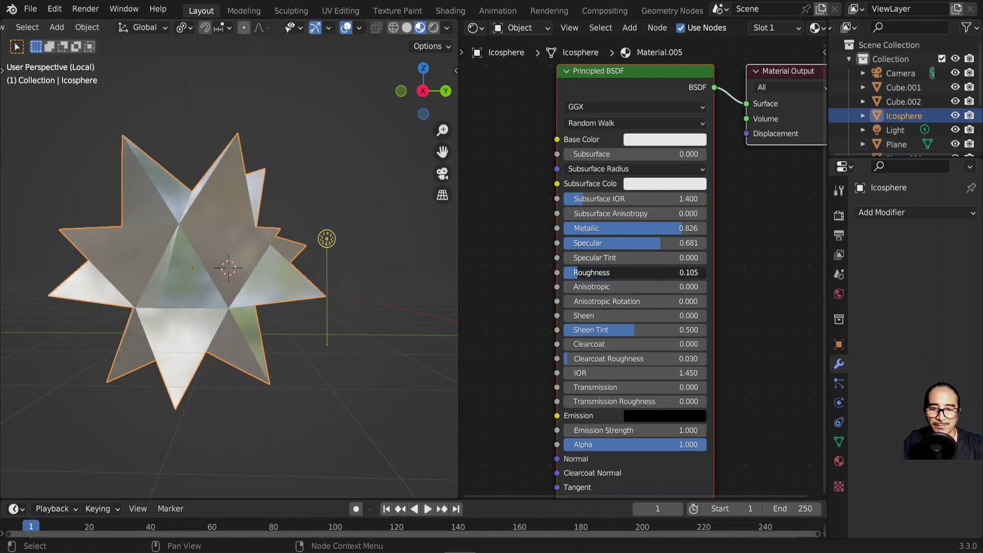
- Lower the star material's Alpha to 0.462 and orbit to check the transparency
click(327, 239)
middle_drag(342, 262, 238, 234)
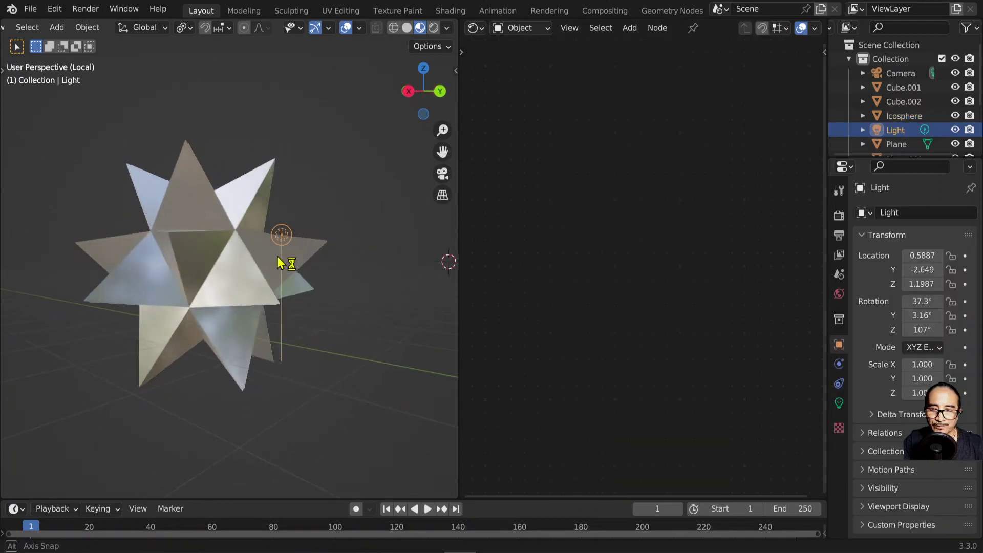
click(238, 234)
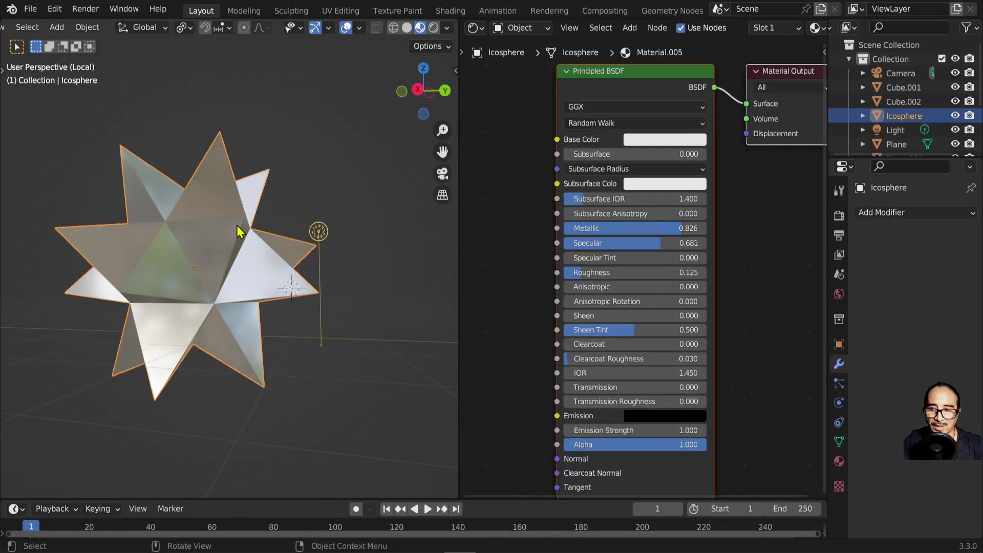
middle_drag(712, 409, 709, 305)
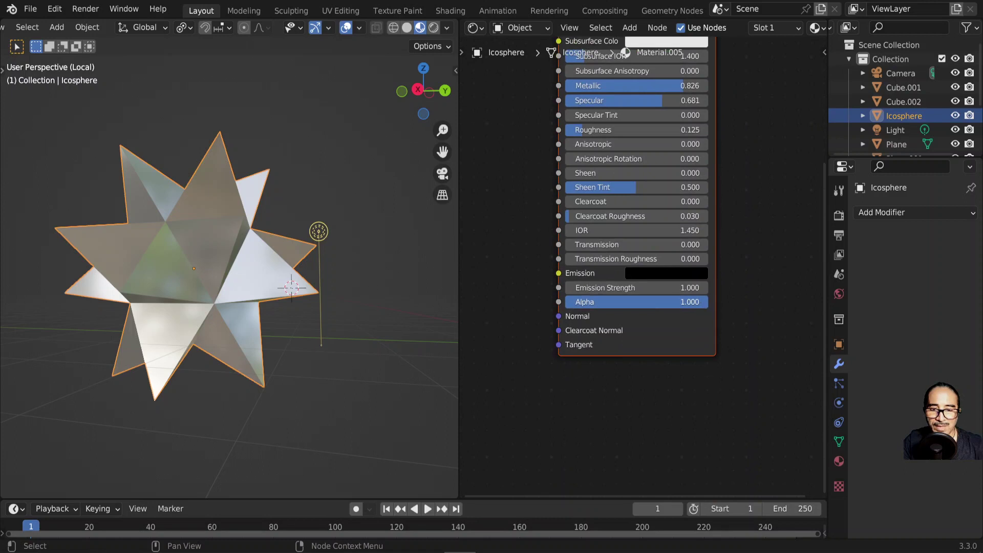
drag(686, 302, 648, 302)
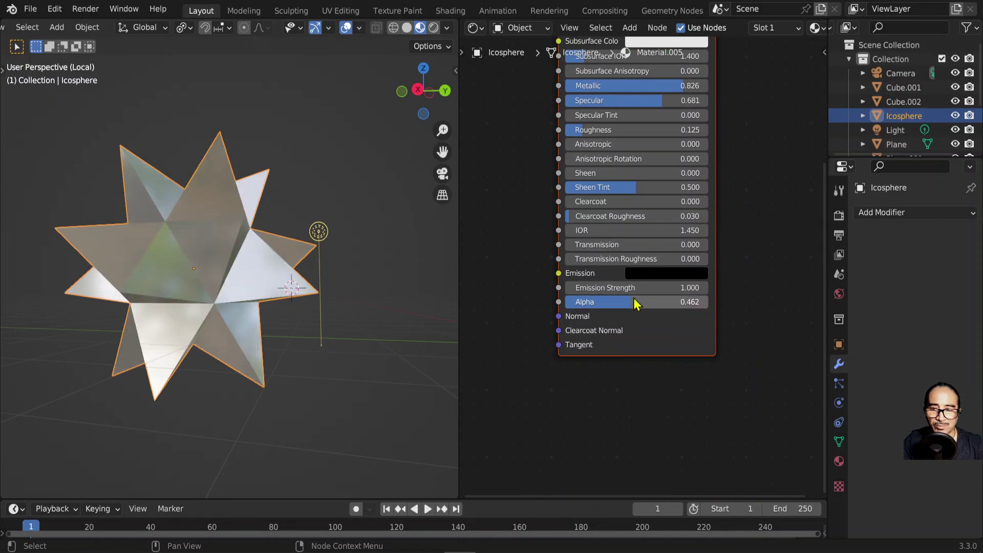
mouse_move(267, 287)
middle_down()
mouse_move(233, 284)
mouse_move(270, 281)
mouse_move(238, 194)
middle_up()
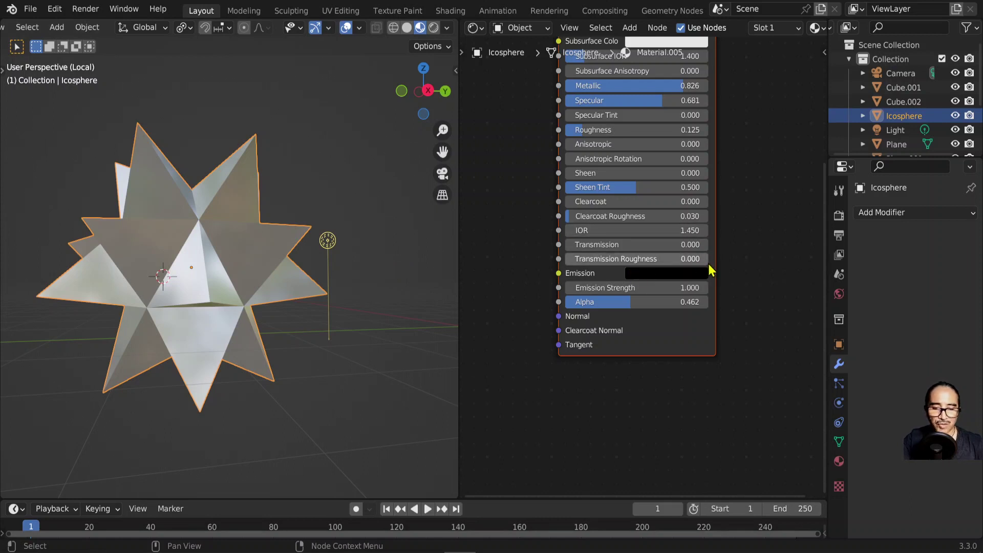
- Set the star material's Blend Mode to Alpha Blend in the Settings sidebar
key(n)
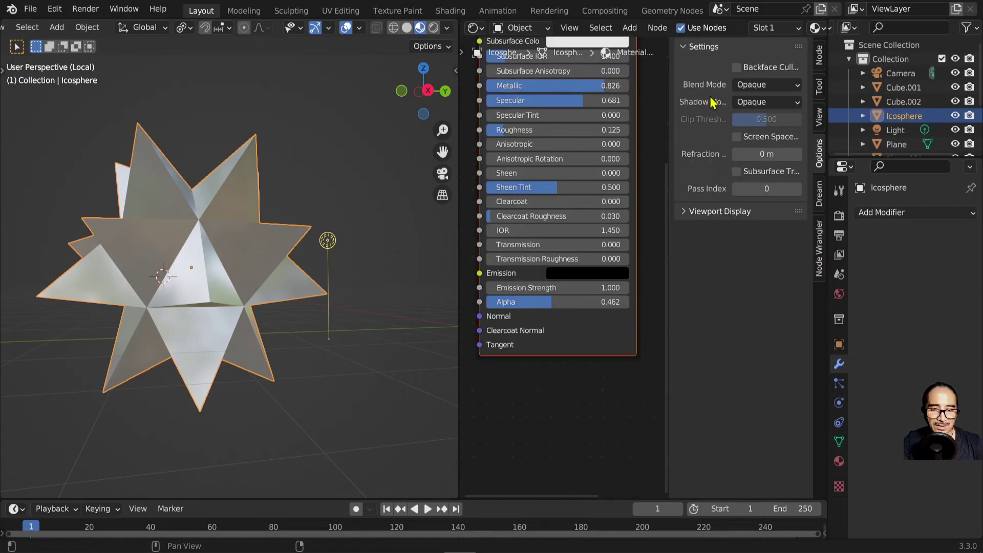
scroll(610, 241, down, 1)
scroll(611, 241, down, 1)
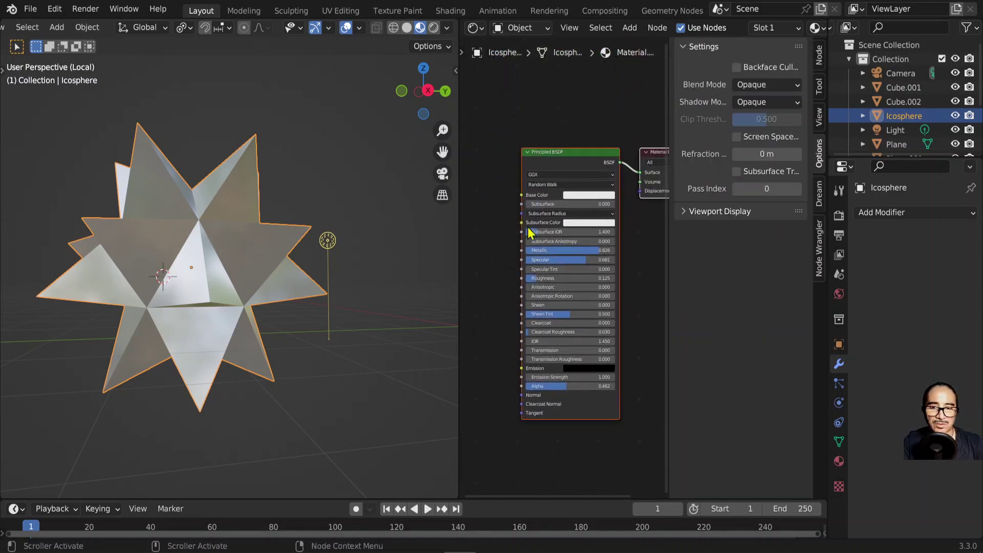
scroll(573, 169, up, 2)
click(763, 85)
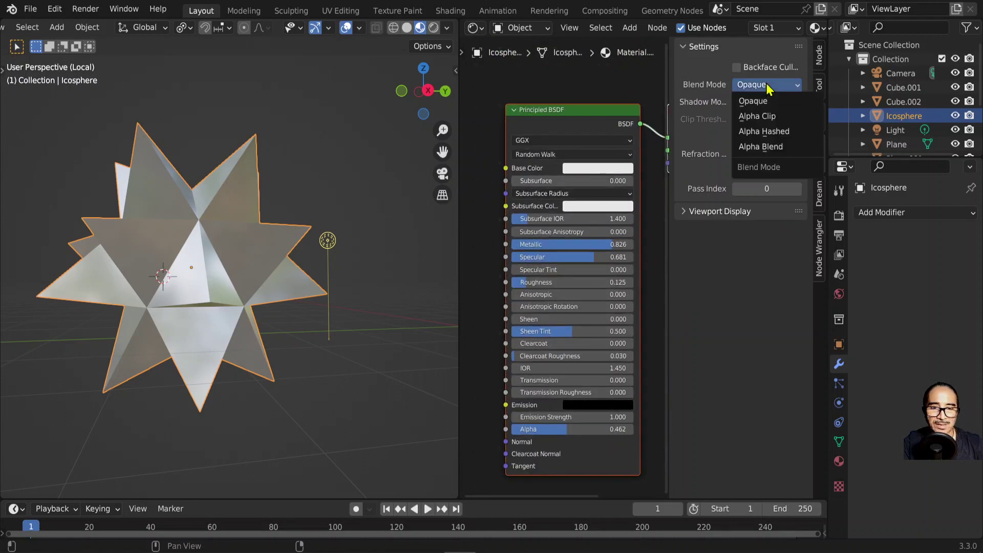
click(772, 148)
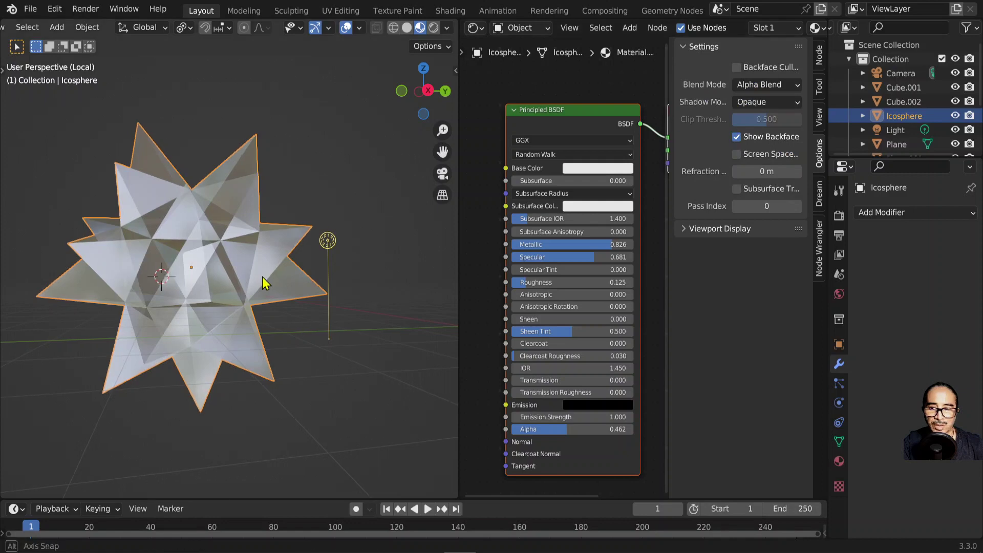
- Set the material's Shadow Mode to None and select the point light beside the star
mouse_move(263, 278)
middle_down()
mouse_move(287, 247)
mouse_move(258, 254)
middle_up()
mouse_move(178, 221)
middle_down()
mouse_move(241, 314)
mouse_move(176, 323)
mouse_move(202, 307)
mouse_move(195, 265)
mouse_move(325, 318)
middle_up()
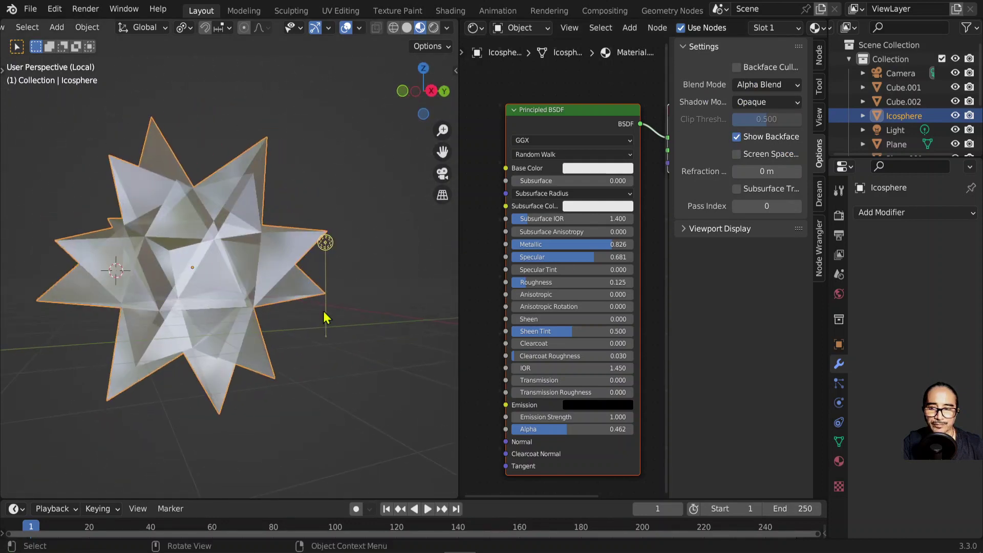
click(775, 105)
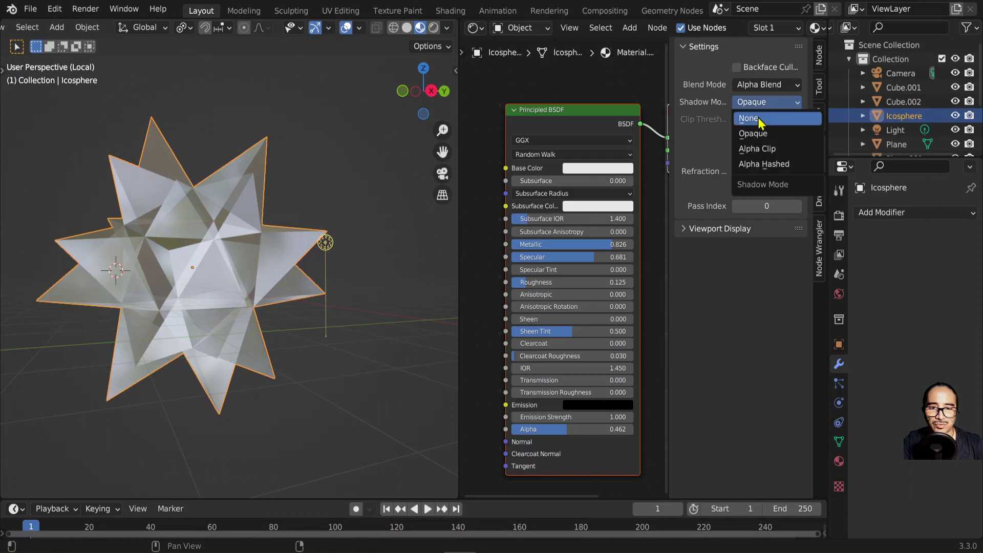
click(759, 119)
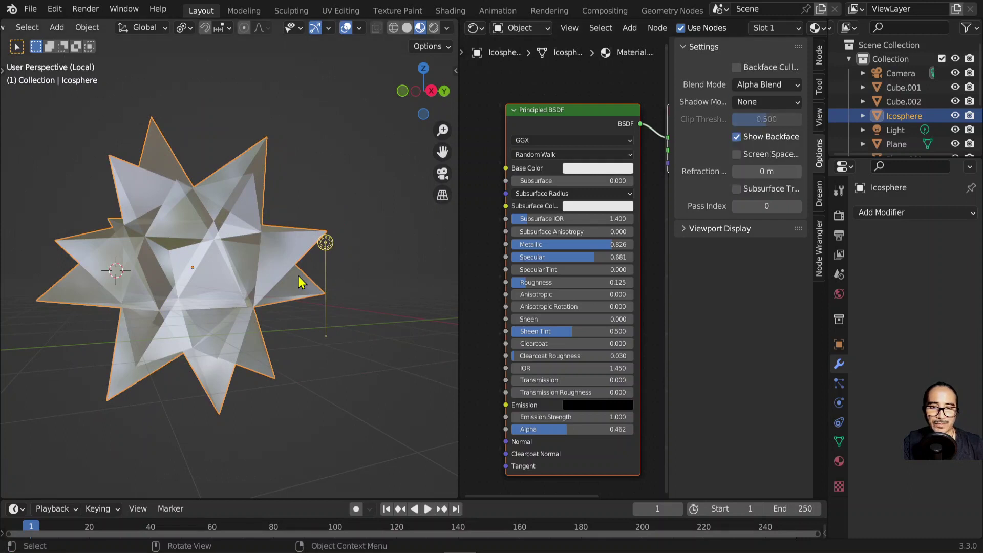
scroll(300, 282, down, 3)
mouse_move(266, 340)
middle_down()
mouse_move(285, 296)
mouse_move(270, 334)
mouse_move(334, 351)
mouse_move(284, 267)
middle_up()
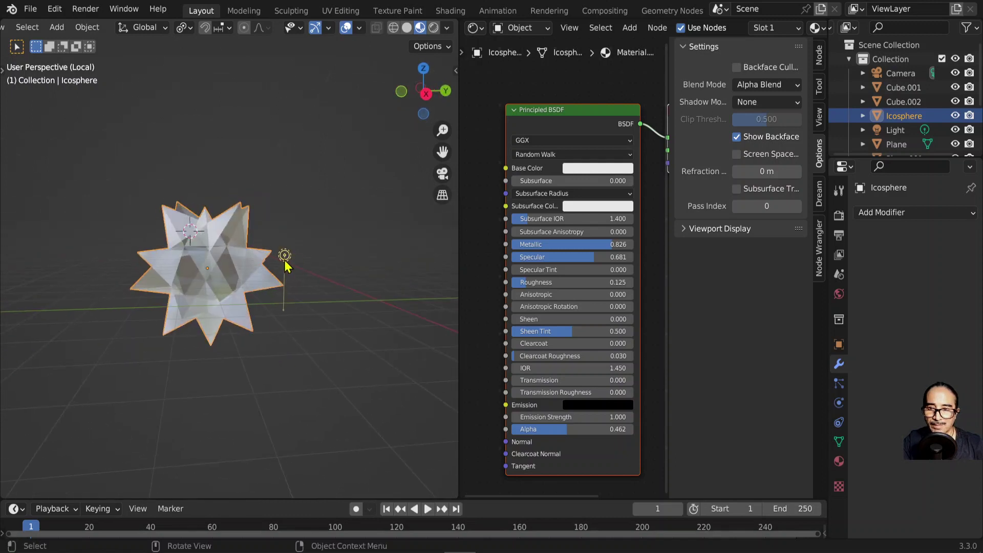
click(285, 261)
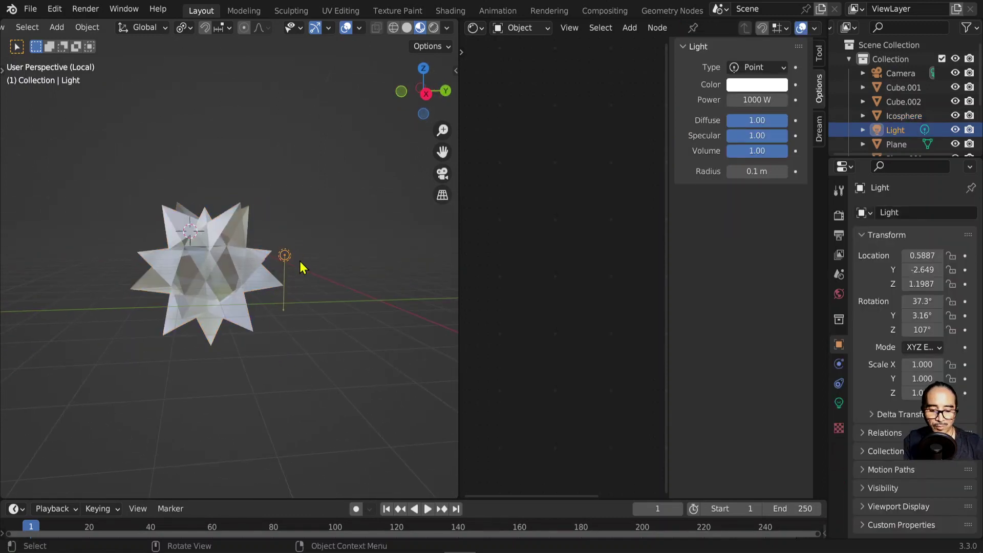
- Switch from the front view to looking through the scene camera
key(KP_1)
key(KP_0)
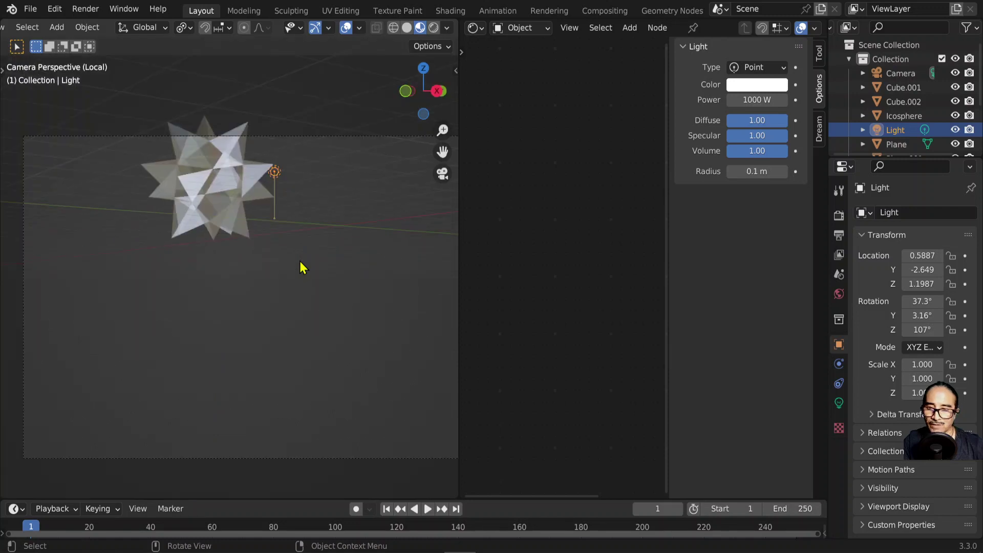
mouse_move(306, 235)
middle_down()
mouse_move(321, 237)
mouse_move(215, 217)
mouse_move(280, 237)
middle_up()
key(KP_0)
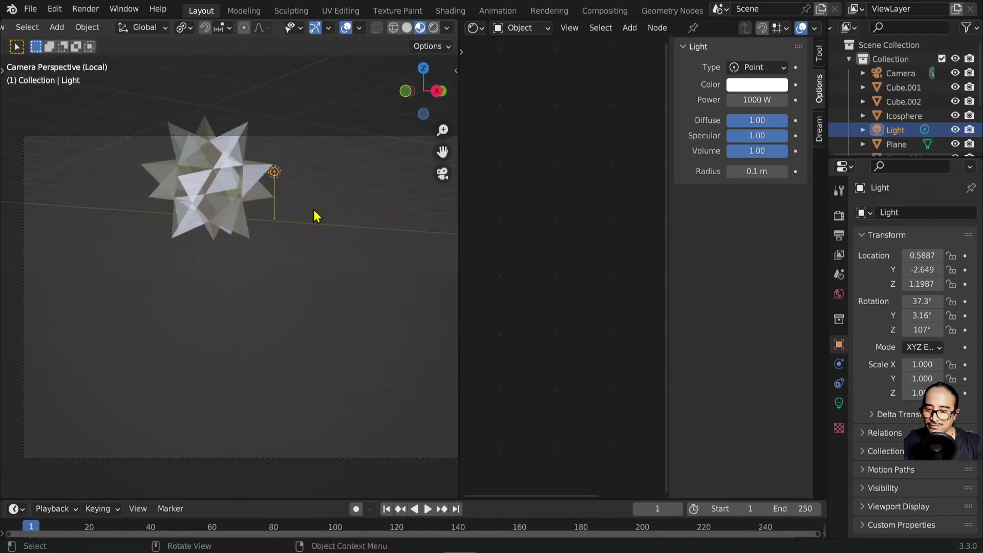
- Duplicate the point light four times around the star, left, above-left, below and above, then select the star
key(shift+d)
click(228, 261)
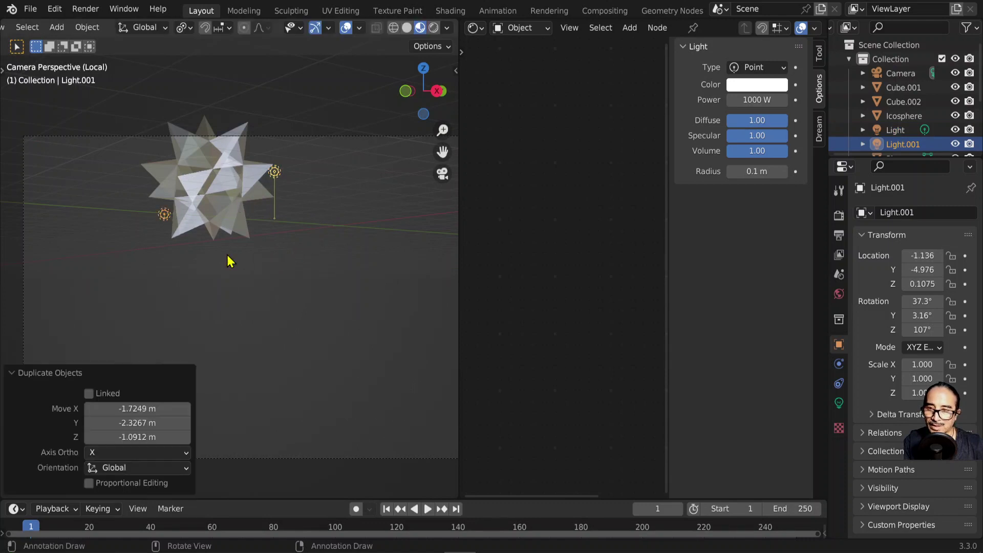
key(shift+d)
click(216, 192)
key(shift+d)
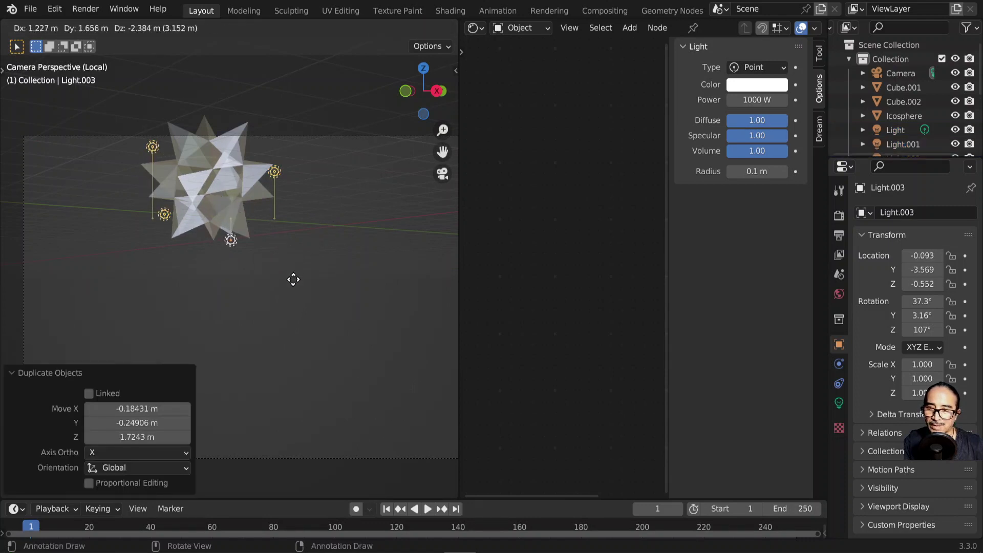
click(299, 285)
key(shift+d)
click(284, 146)
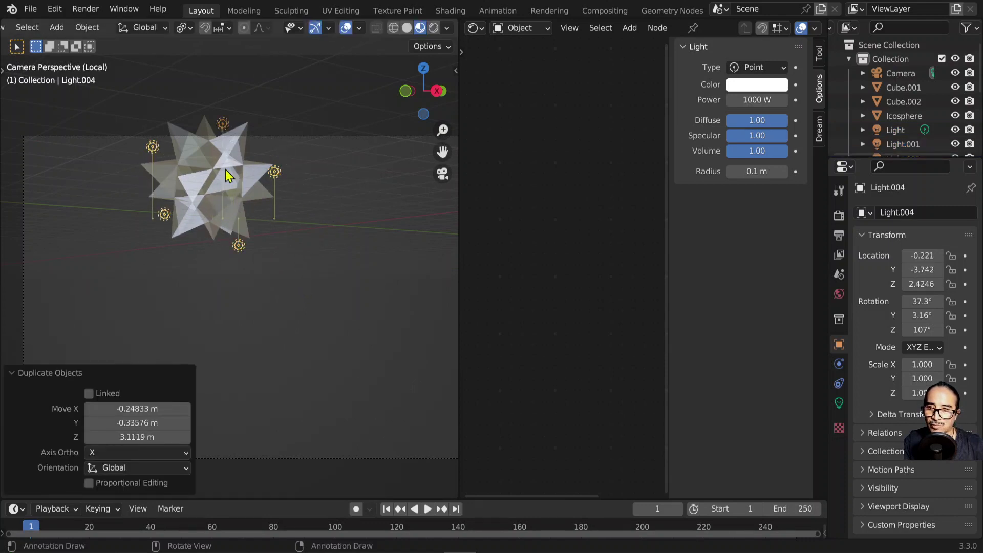
click(209, 170)
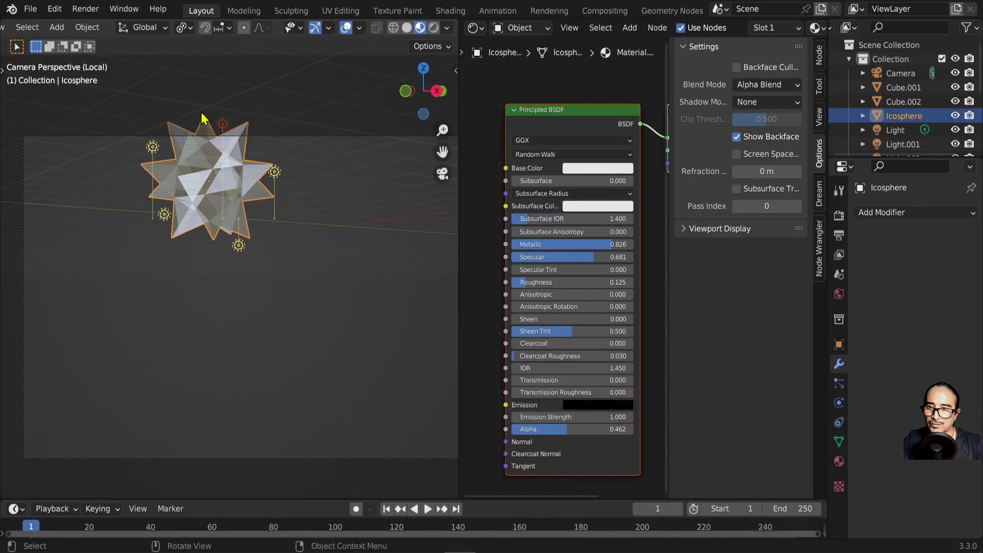
- Lower the star along Z and nudge the light on its left
key(g)
key(z)
click(177, 233)
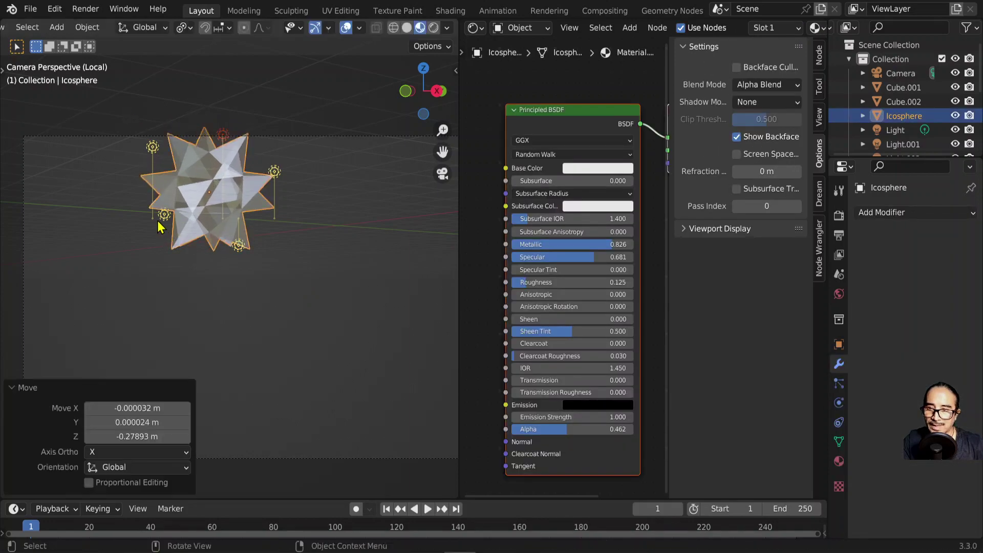
click(160, 225)
drag(165, 220, 159, 227)
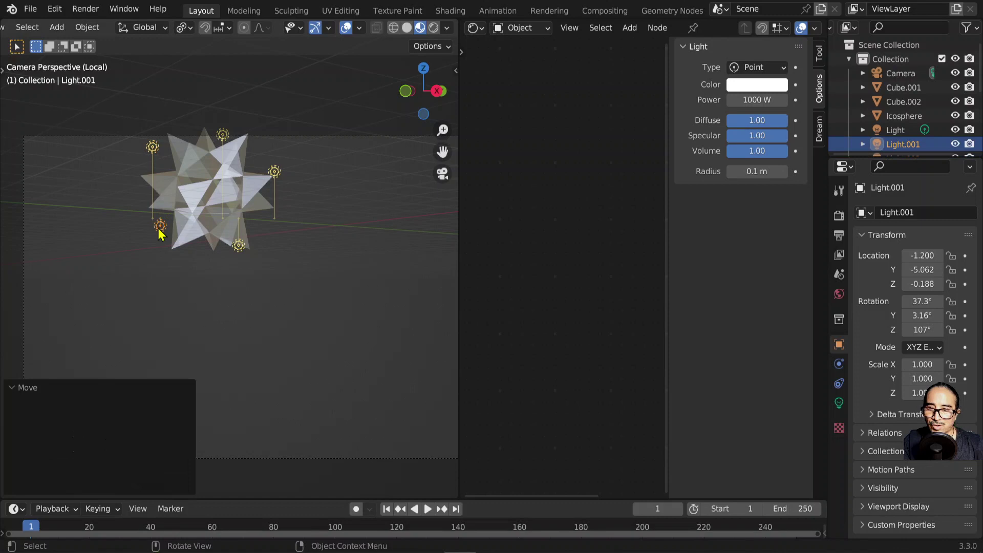
- Switch to Rendered shading and reposition the light above the star
click(433, 30)
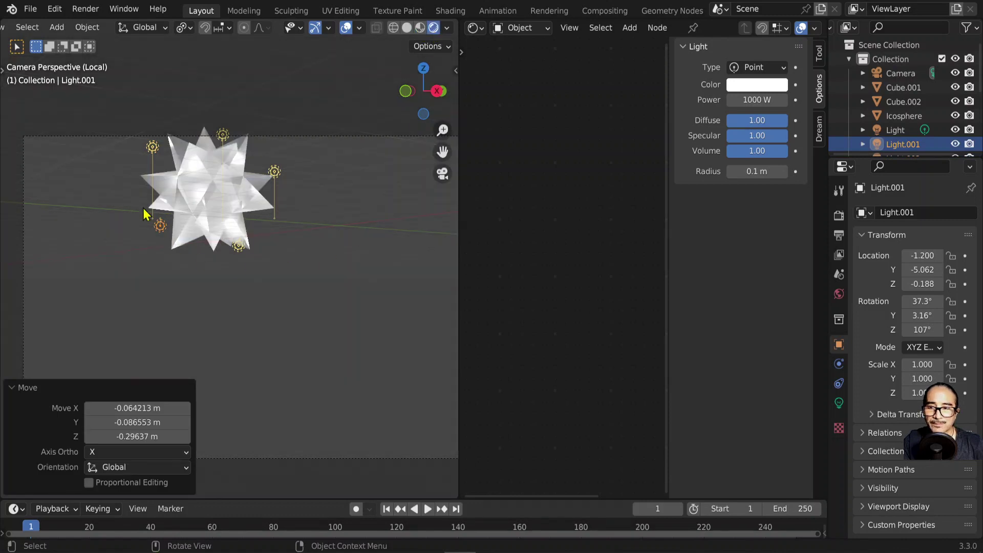
click(222, 136)
key(shift+d)
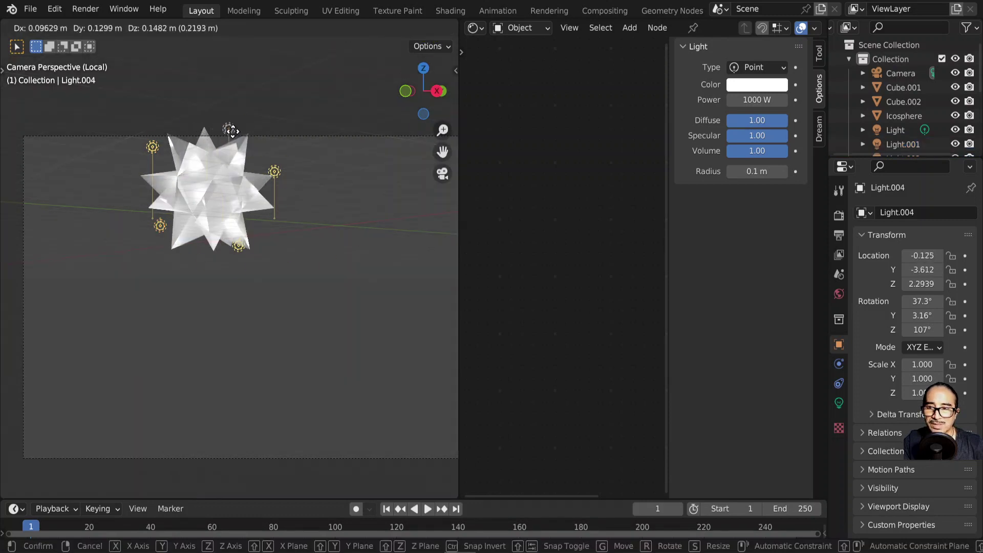
click(232, 160)
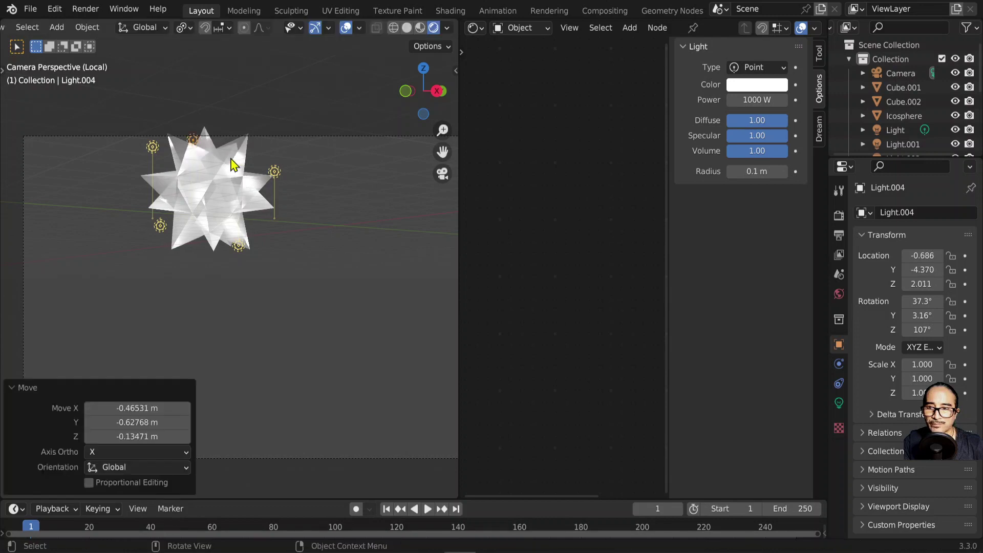
scroll(234, 201, up, 2)
scroll(241, 241, up, 1)
scroll(240, 240, up, 2)
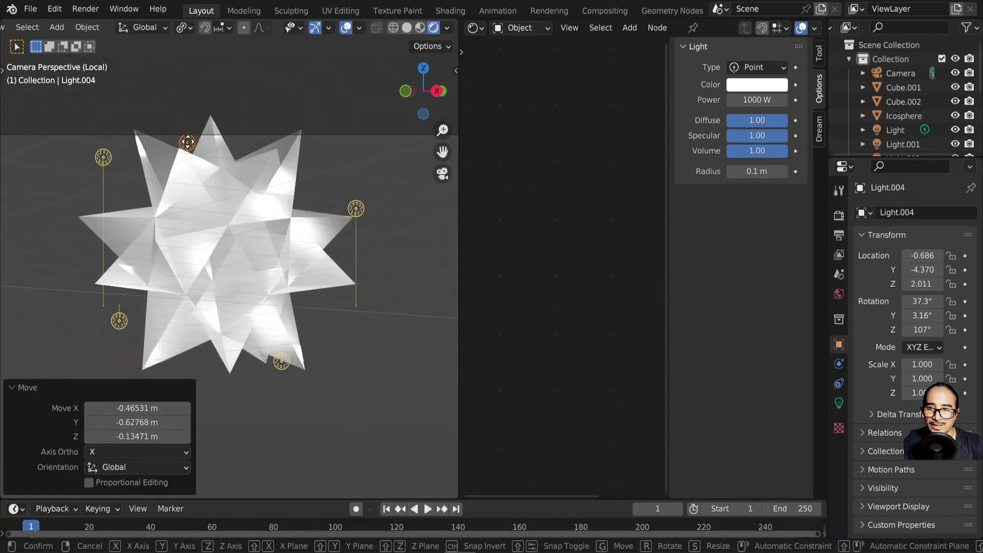
key(g)
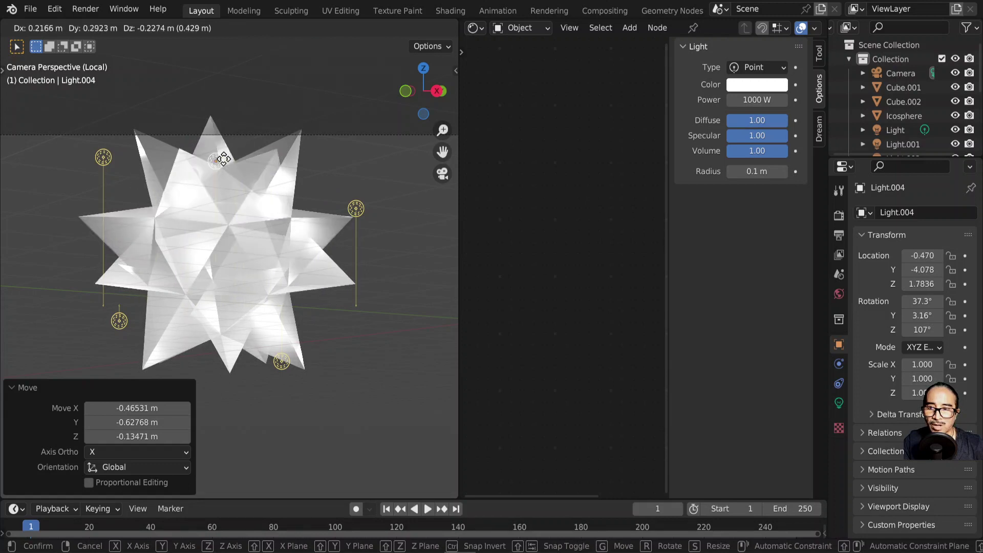
click(190, 144)
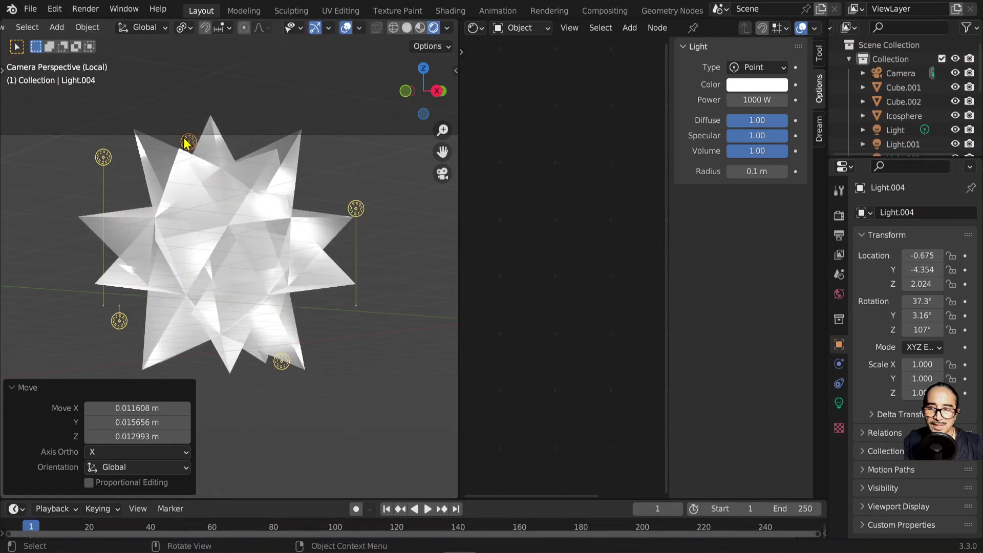
- Show the light's data properties, shift the right-hand light, and open its colour picker
click(838, 403)
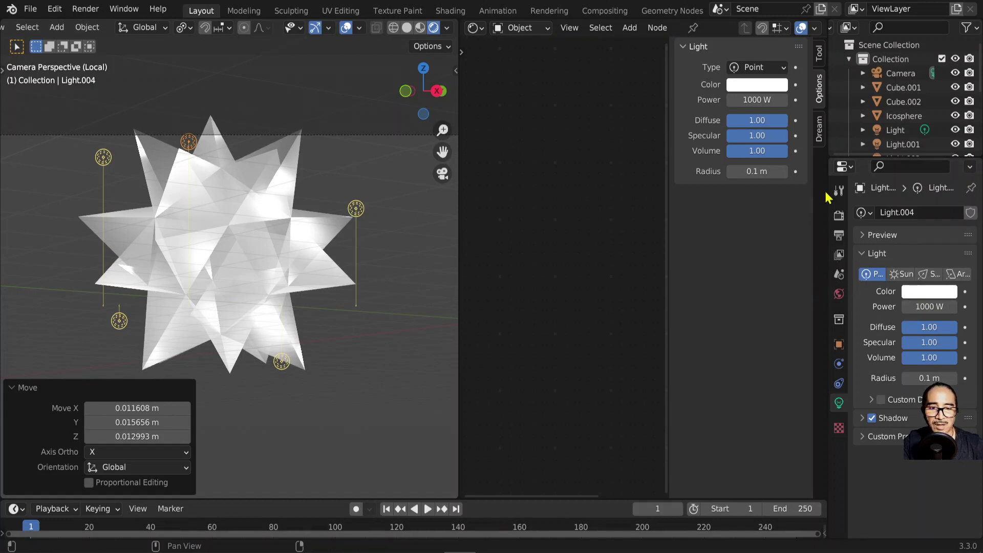
drag(828, 197, 784, 200)
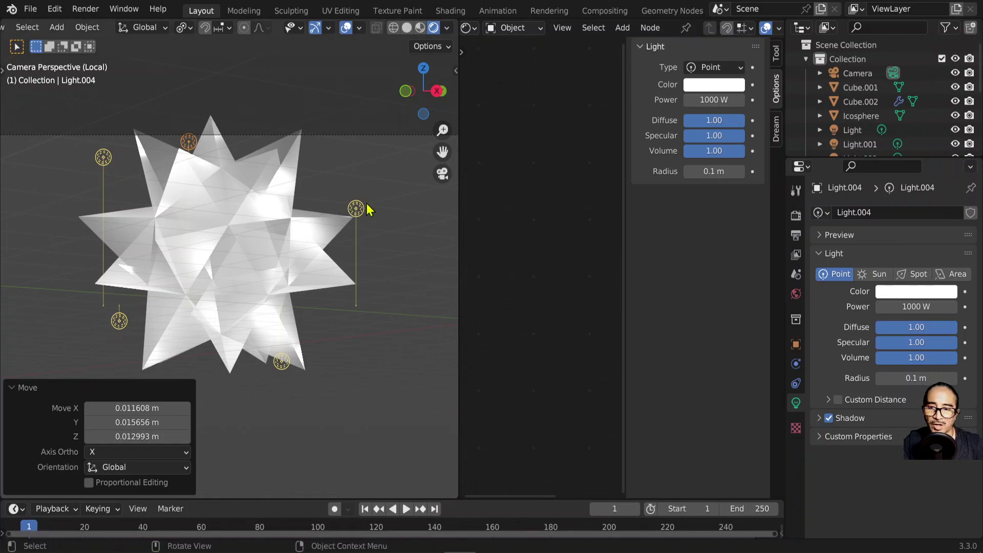
drag(358, 212, 329, 190)
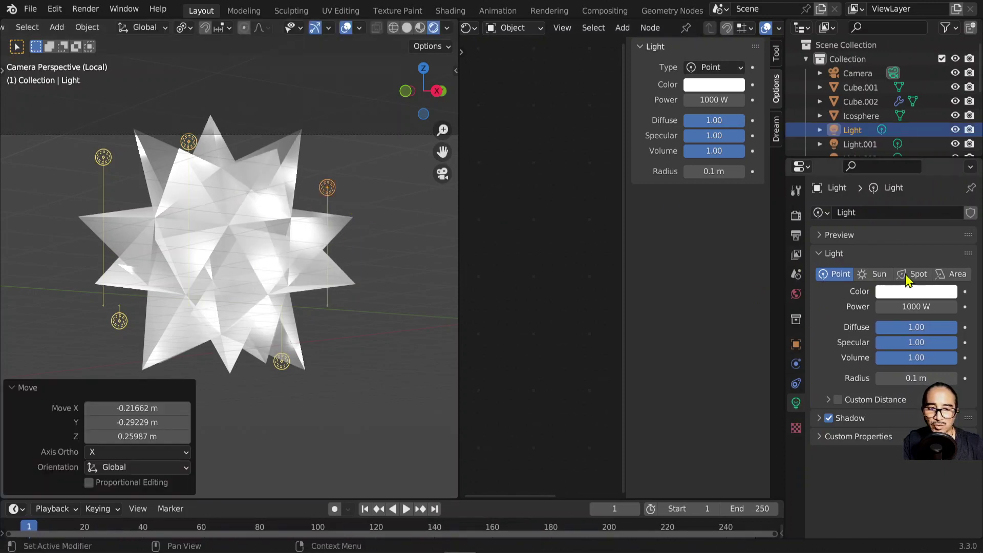
click(910, 291)
- Tint the original point light and Light.004 pale cyan
mouse_move(891, 193)
mouse_down()
mouse_move(869, 171)
mouse_move(903, 146)
mouse_up()
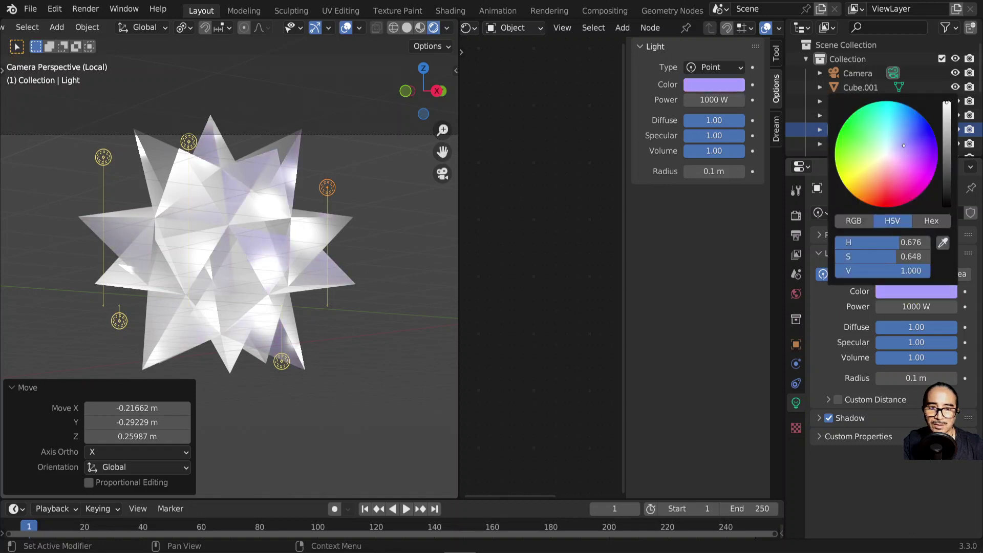
click(892, 137)
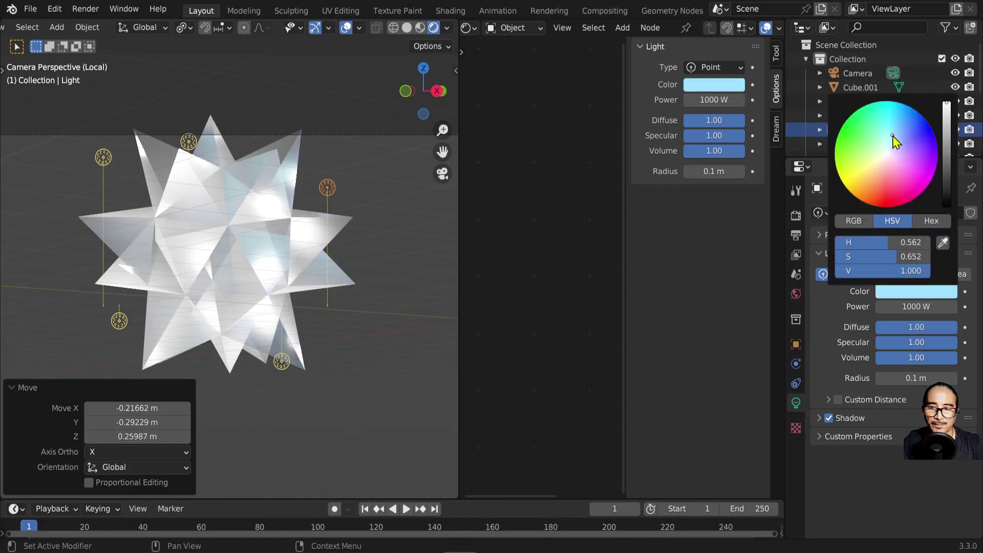
click(185, 146)
click(904, 295)
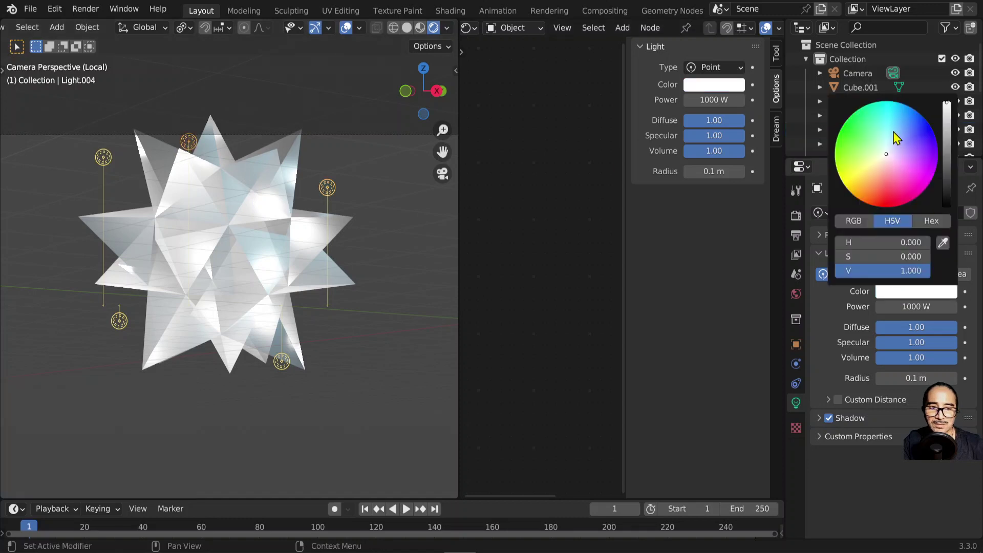
click(890, 152)
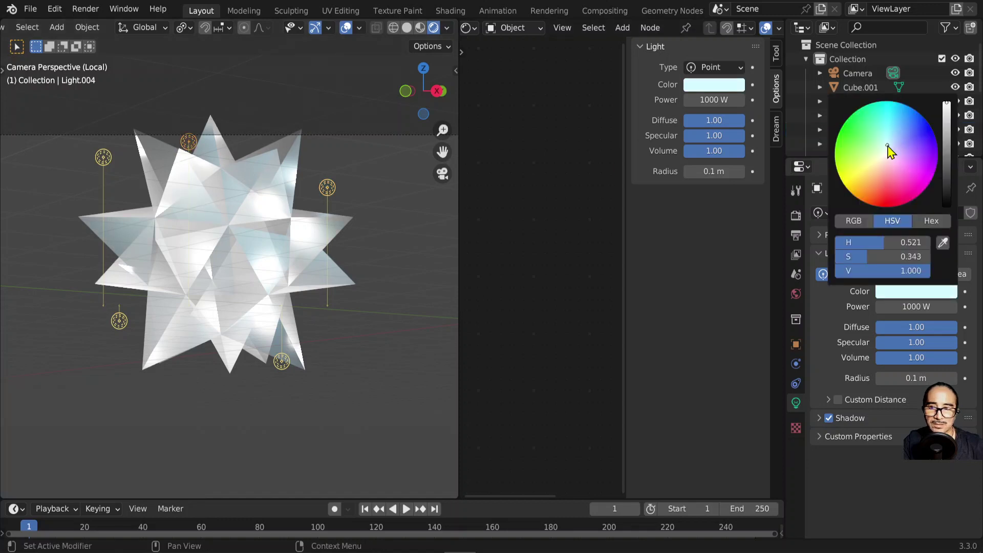
click(103, 158)
- Move the upper-left light and another light to new spots around the star
key(g)
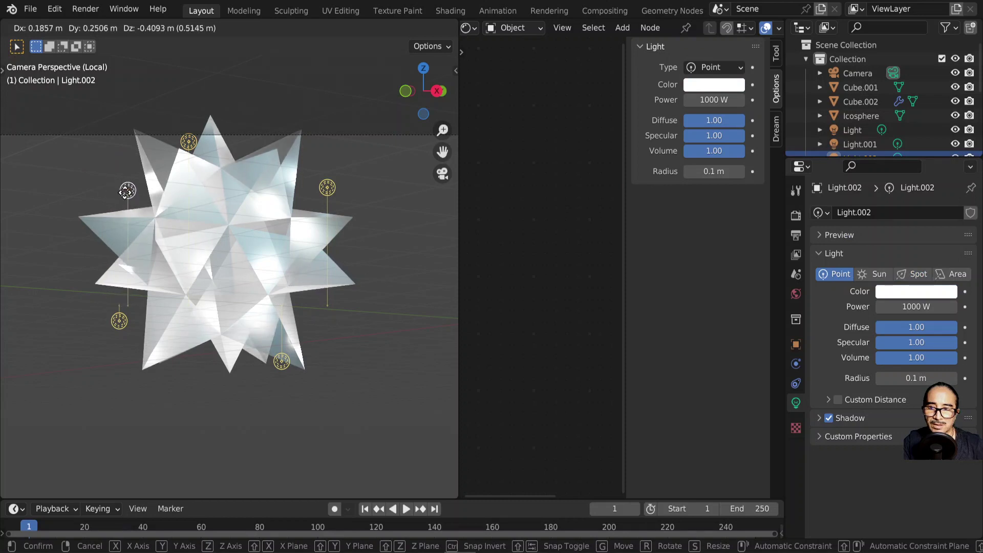
click(107, 170)
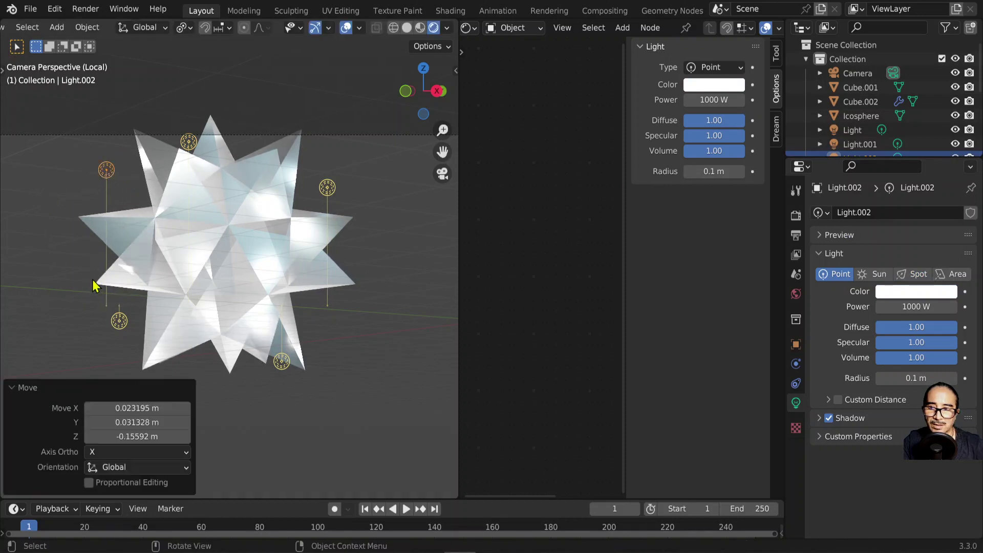
middle_drag(95, 286, 233, 301)
scroll(235, 307, up, 3)
key(g)
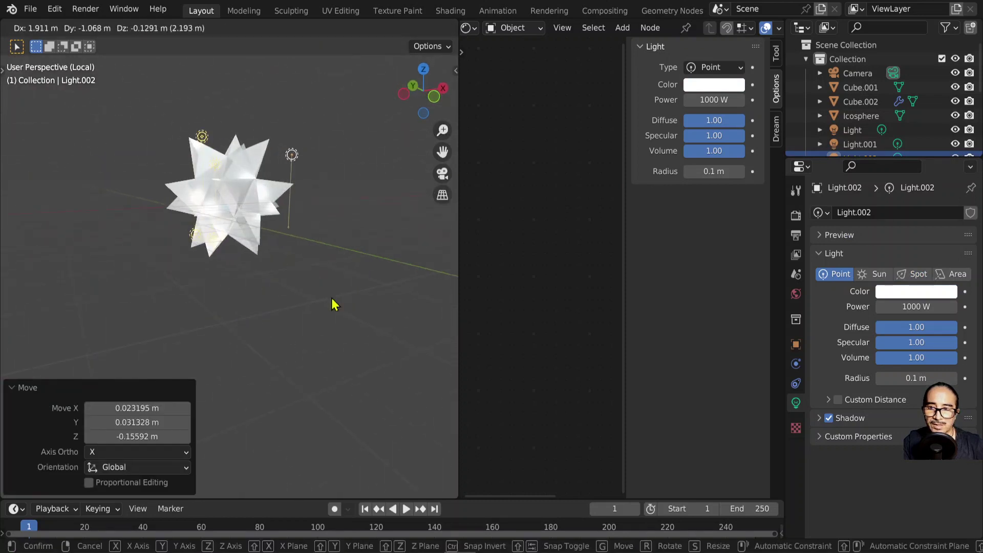
click(332, 304)
- Place Light.001 below-left of the star, offset roughly -0.15, -0.20, 0.16 m
click(207, 241)
key(g)
click(284, 261)
middle_drag(285, 261, 193, 279)
key(KP_0)
scroll(129, 326, down, 2)
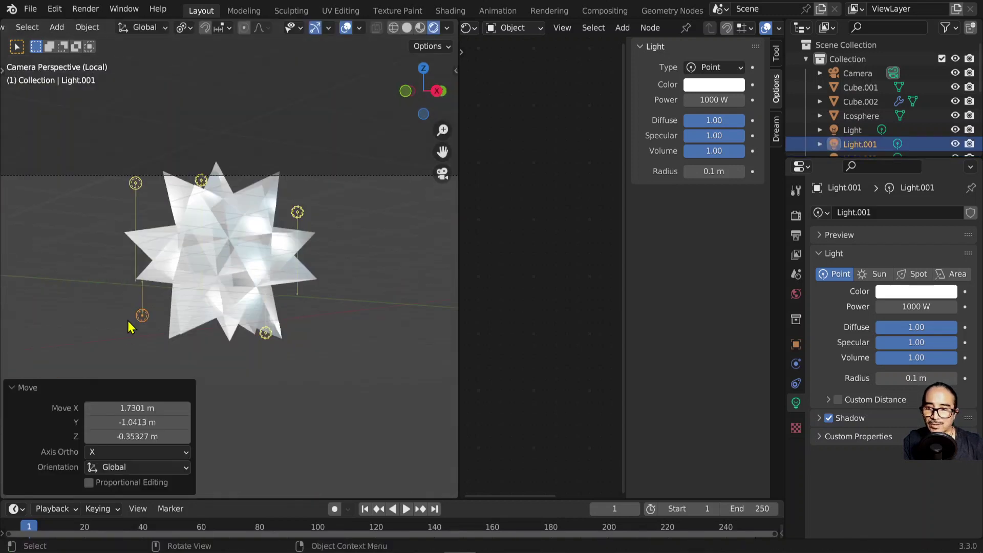
key(g)
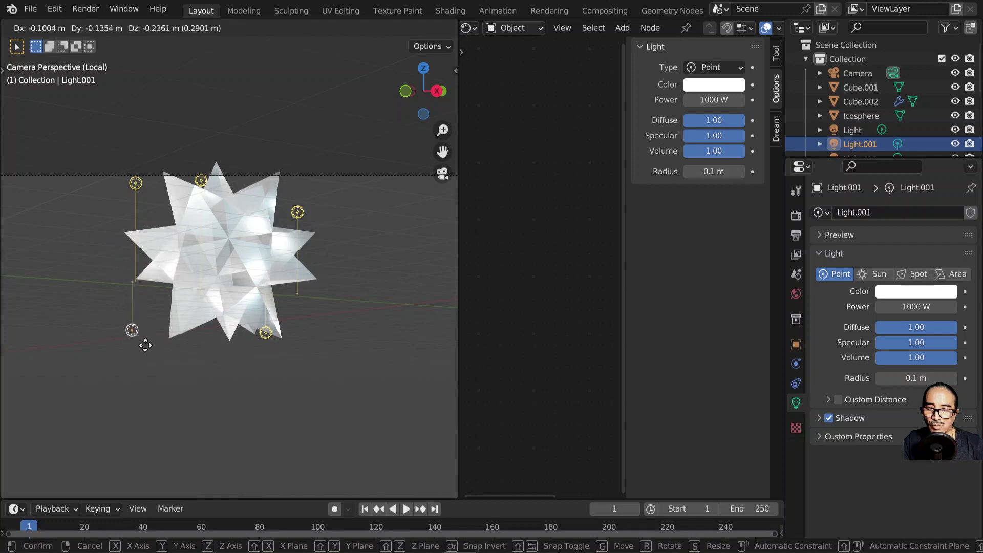
click(137, 320)
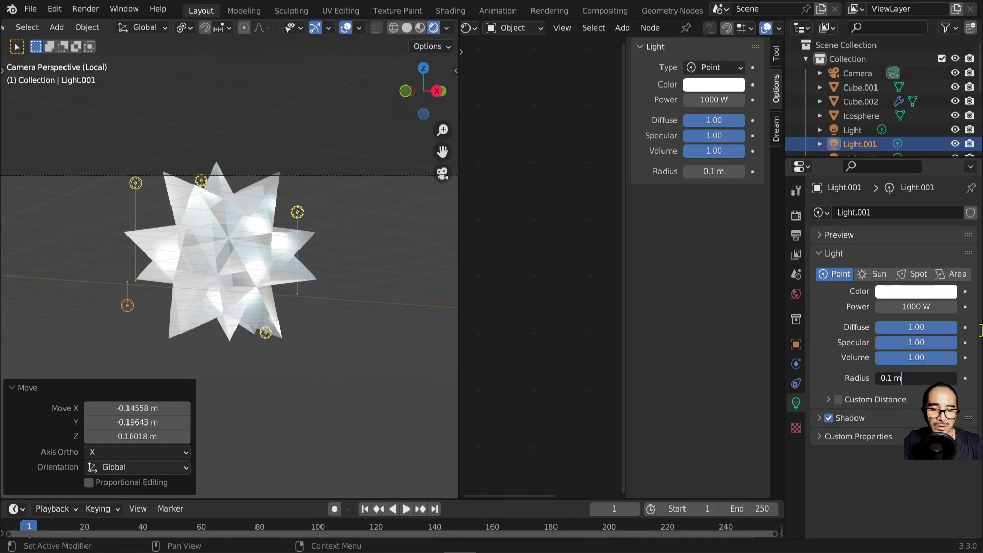
- Enlarge one light's radius to 0.77 m, then move the right-hand light and set its radius to 0.5 m
key(Return)
drag(901, 377, 932, 377)
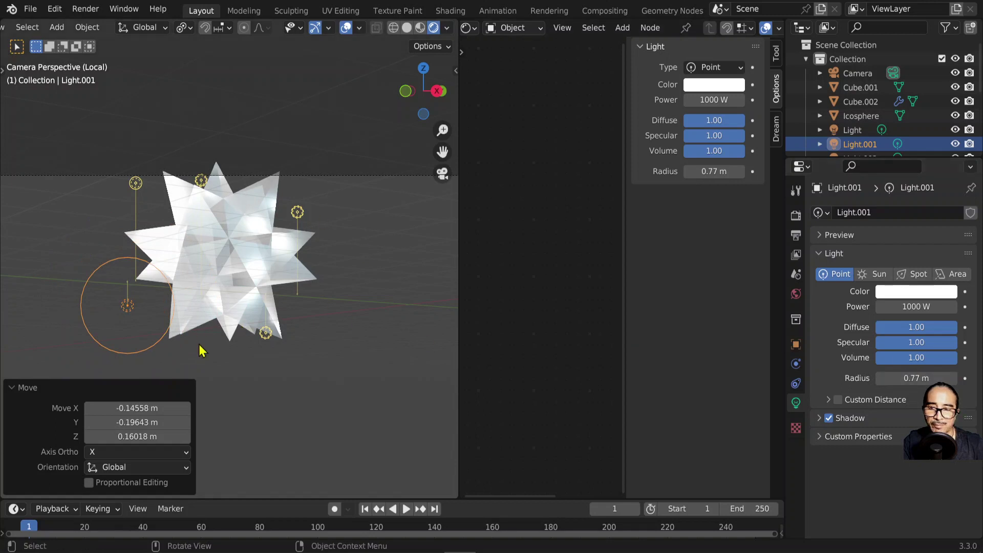
click(136, 184)
key(g)
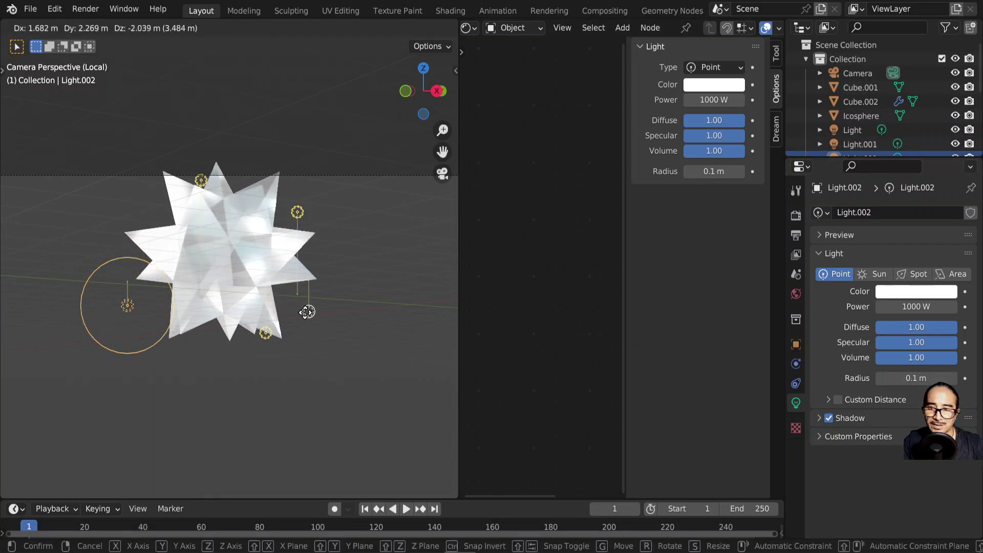
click(295, 315)
double_click(916, 378)
text(0.5)
key(Return)
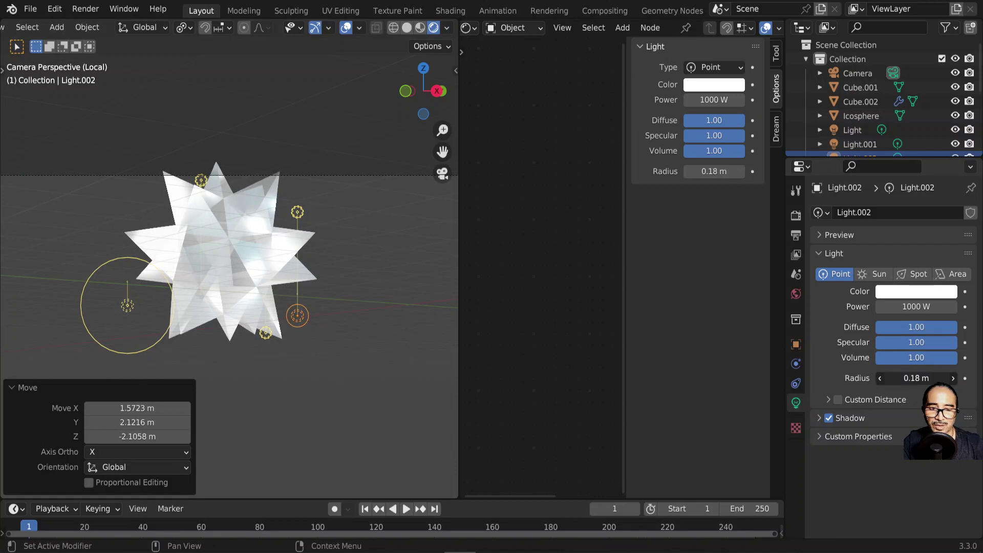
- Place a light up-left of the star and reposition the light below the star in depth
key(g)
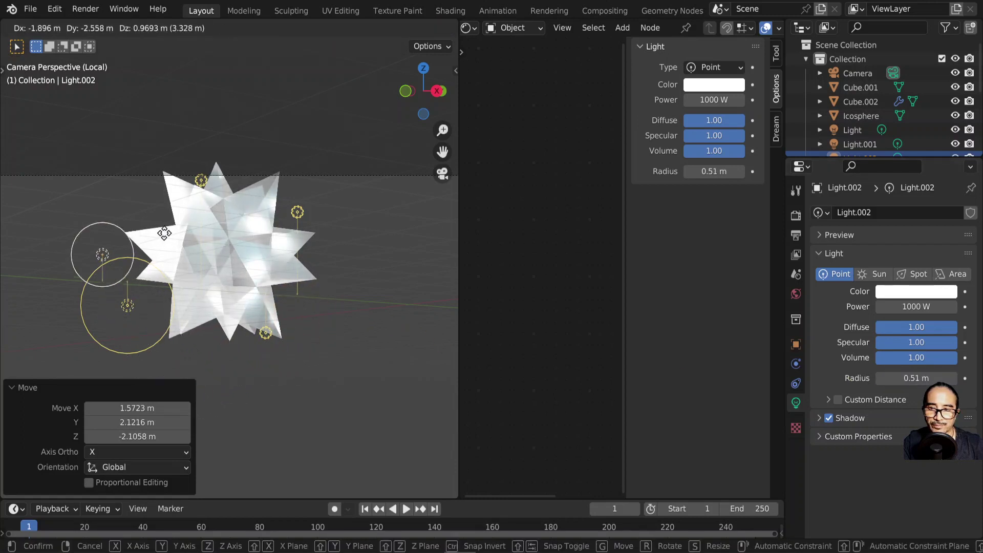
click(188, 276)
scroll(172, 301, down, 2)
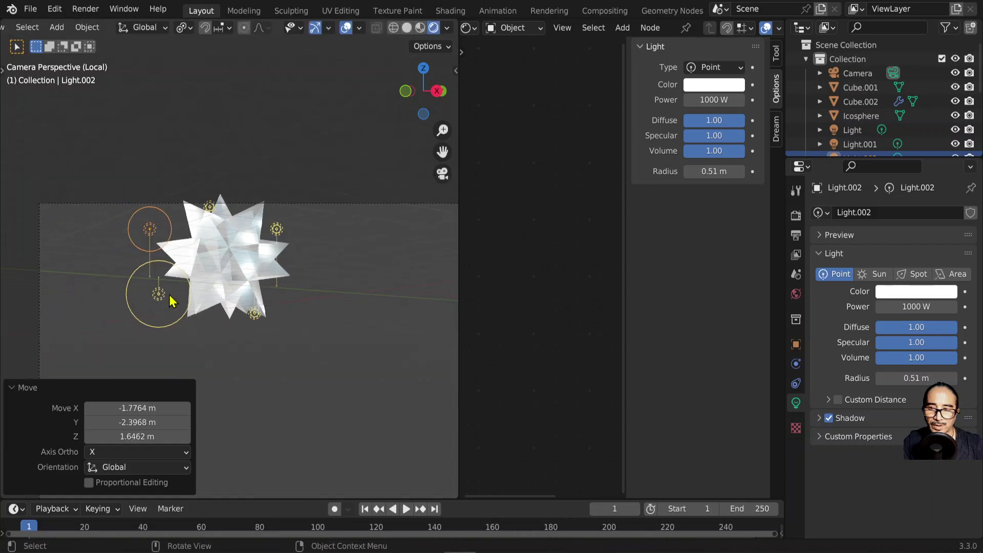
drag(261, 322, 154, 200)
click(251, 322)
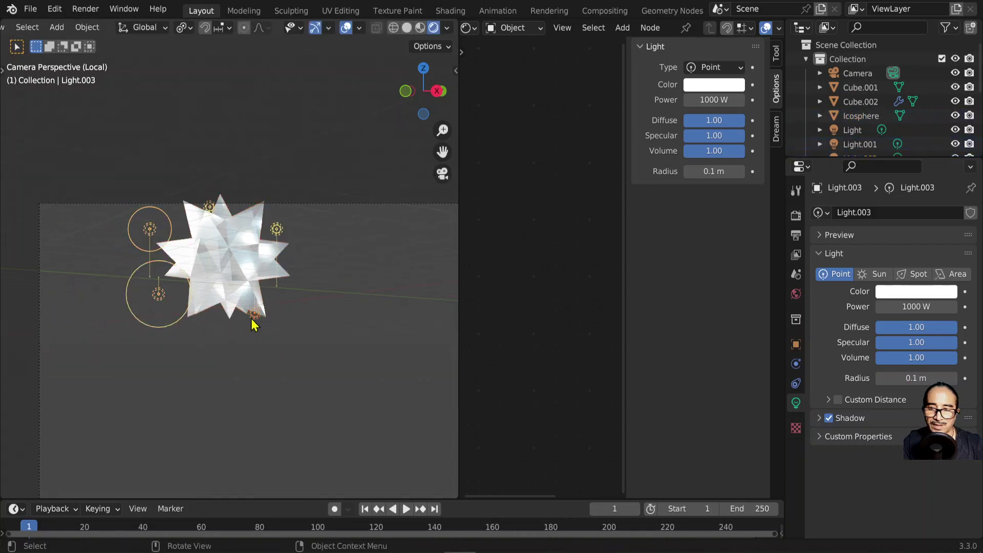
mouse_move(251, 323)
middle_down()
mouse_move(193, 344)
mouse_move(348, 366)
middle_up()
key(g)
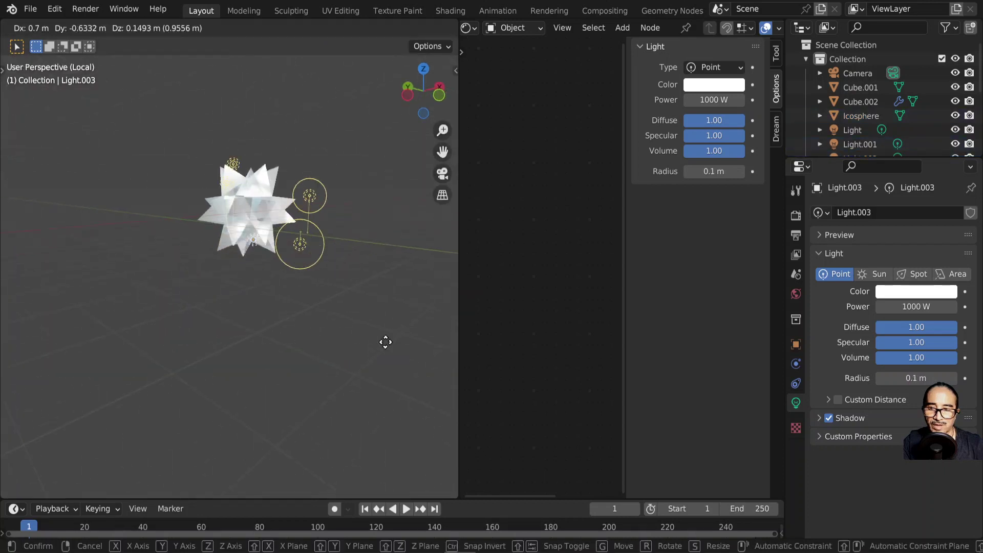
click(416, 314)
key(KP_0)
scroll(248, 322, up, 3)
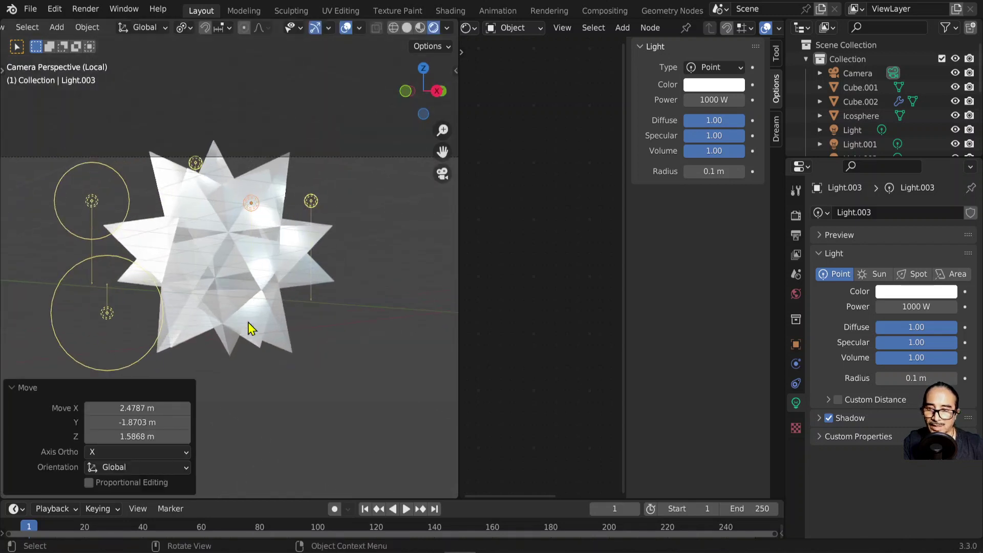
- Move Light.003 inside the star near its centre and enlarge its radius to 1.03 m
click(235, 333)
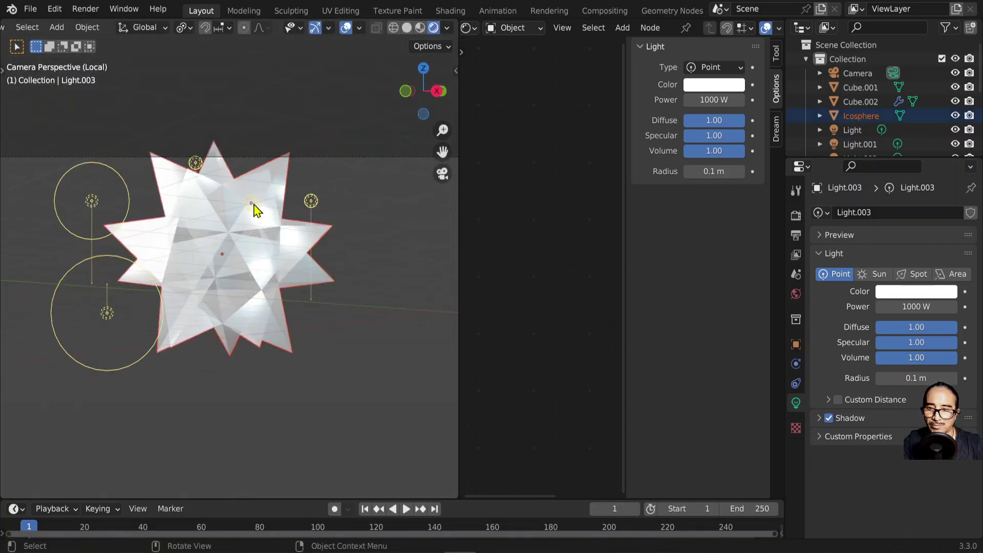
click(252, 203)
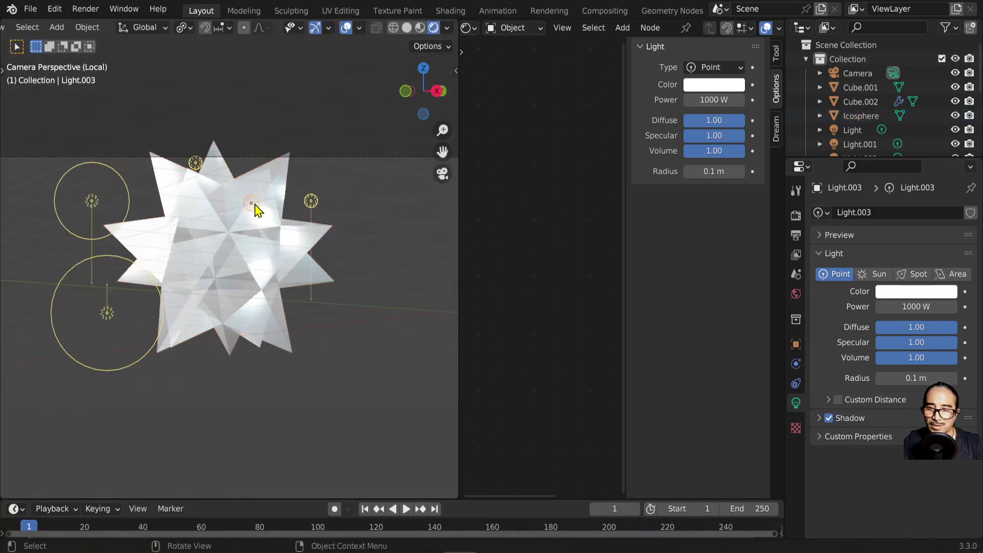
key(g)
click(227, 268)
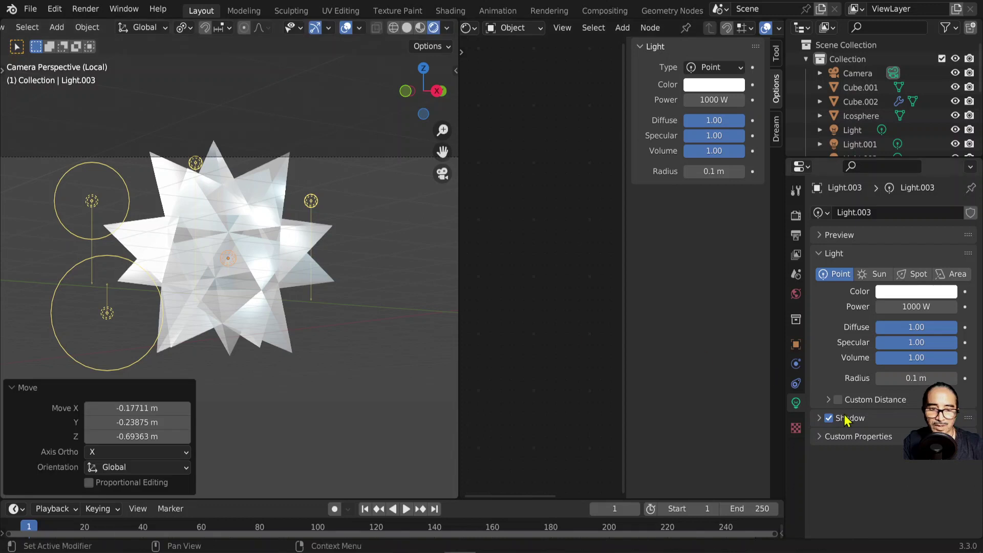
mouse_move(916, 377)
mouse_down()
mouse_move(947, 377)
mouse_move(937, 378)
mouse_up()
key(g)
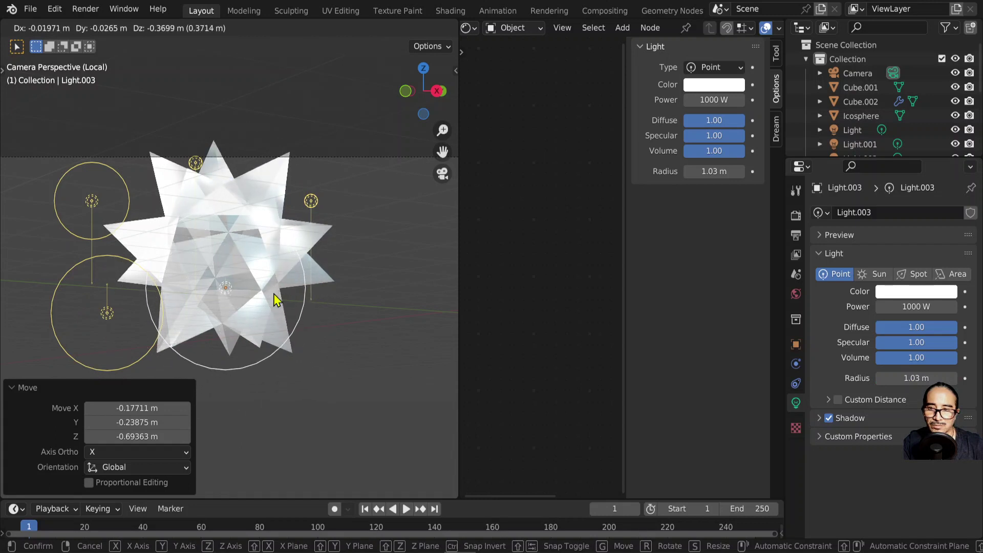
click(193, 251)
scroll(281, 388, down, 3)
scroll(163, 238, down, 2)
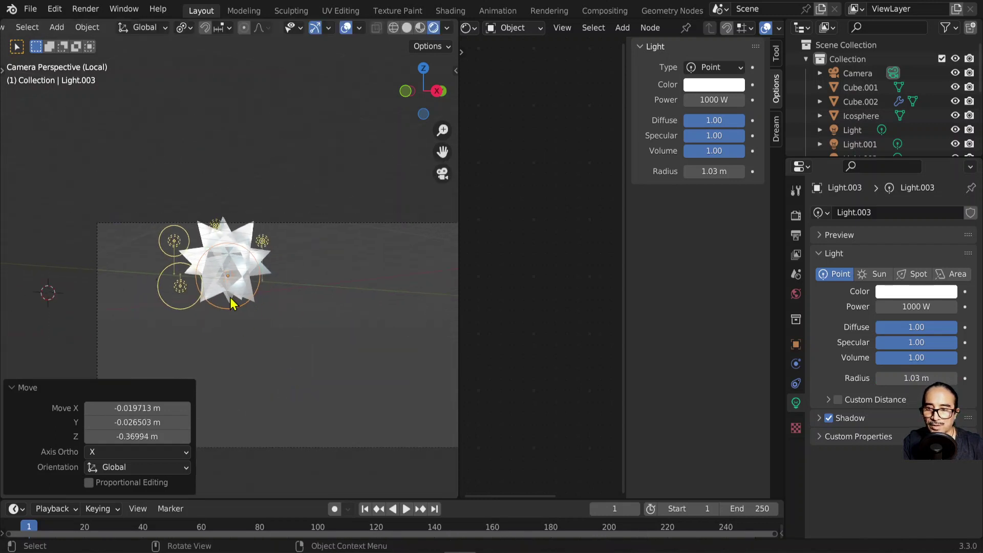
scroll(263, 241, up, 3)
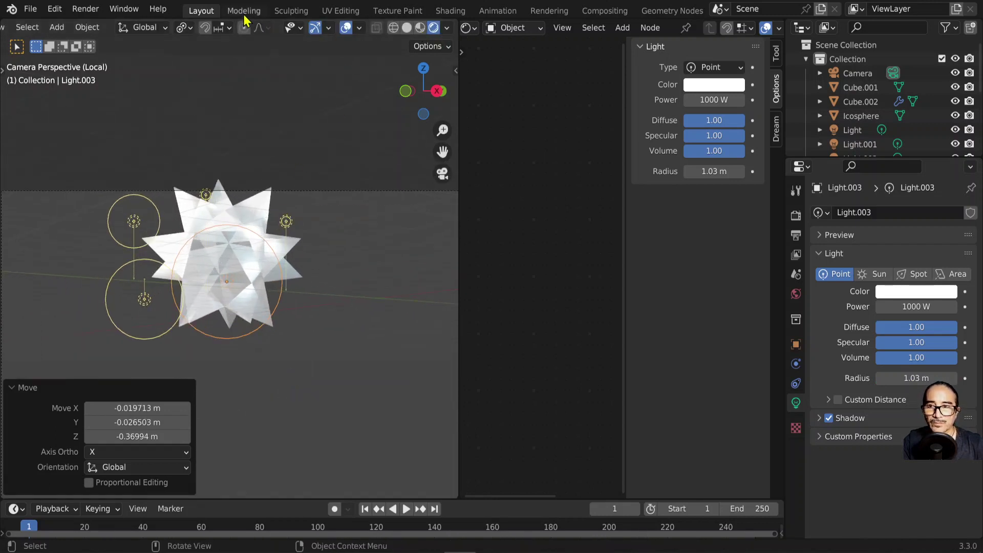
- Exit local view, look through the camera and zoom out to frame the character beside the star
scroll(296, 246, down, 2)
scroll(276, 329, down, 2)
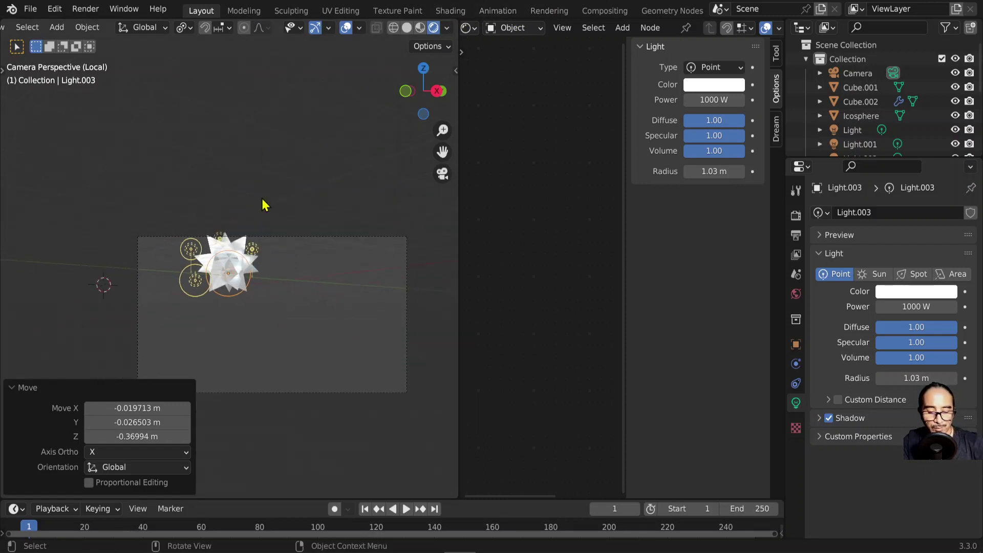
key(KP_Divide)
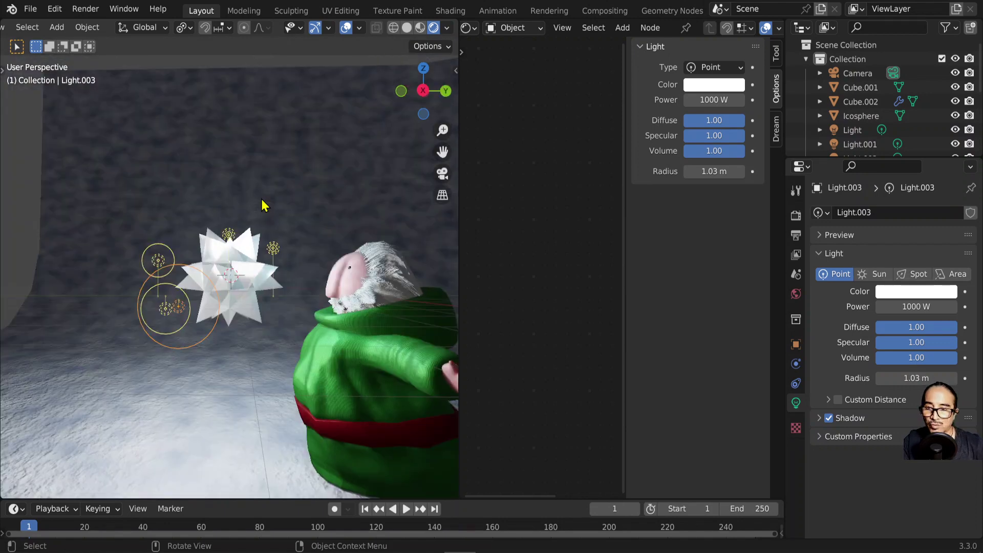
key(KP_0)
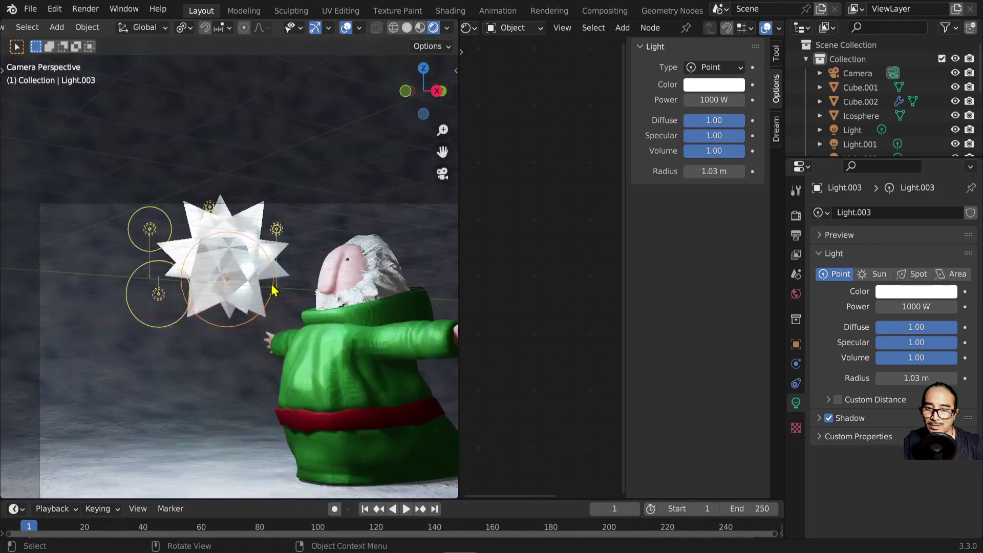
shift+middle_drag(256, 279, 173, 211)
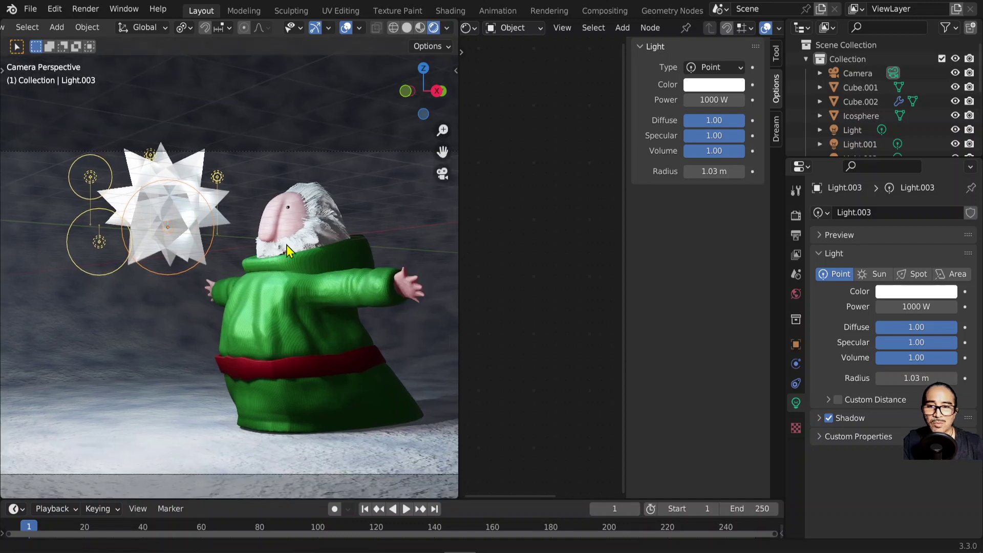
scroll(286, 251, down, 2)
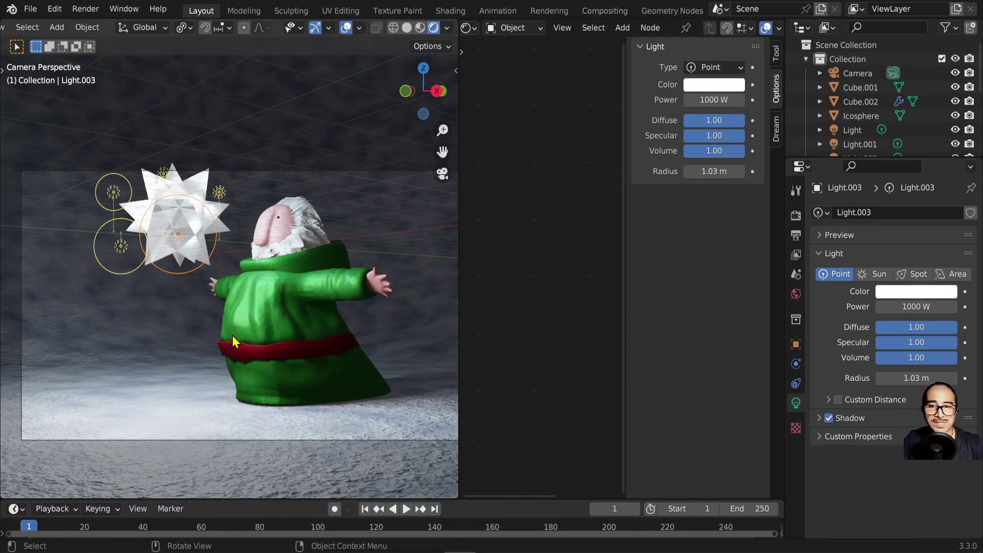
scroll(232, 336, down, 2)
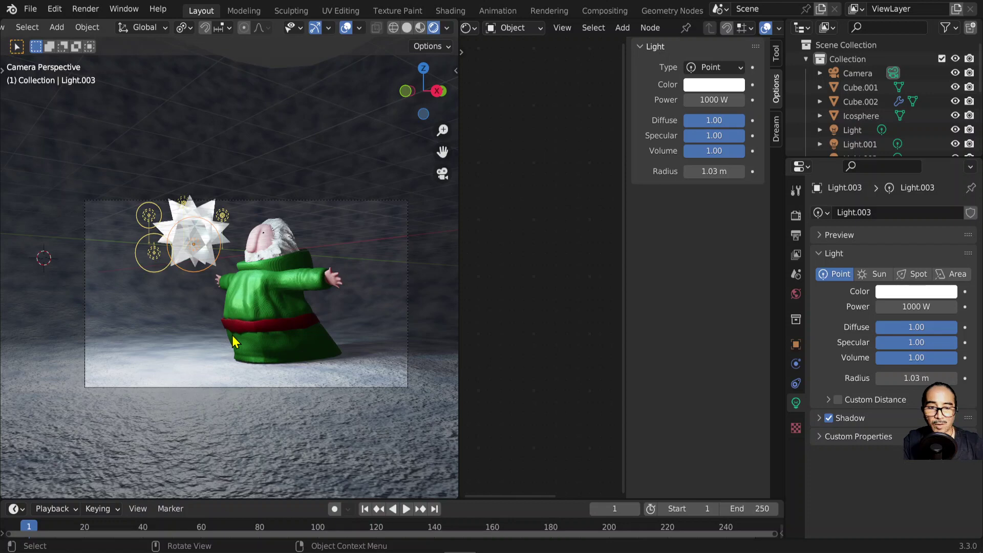
- Set the output Resolution % to 40 of 1920×1080 and render the current frame with F12
click(795, 216)
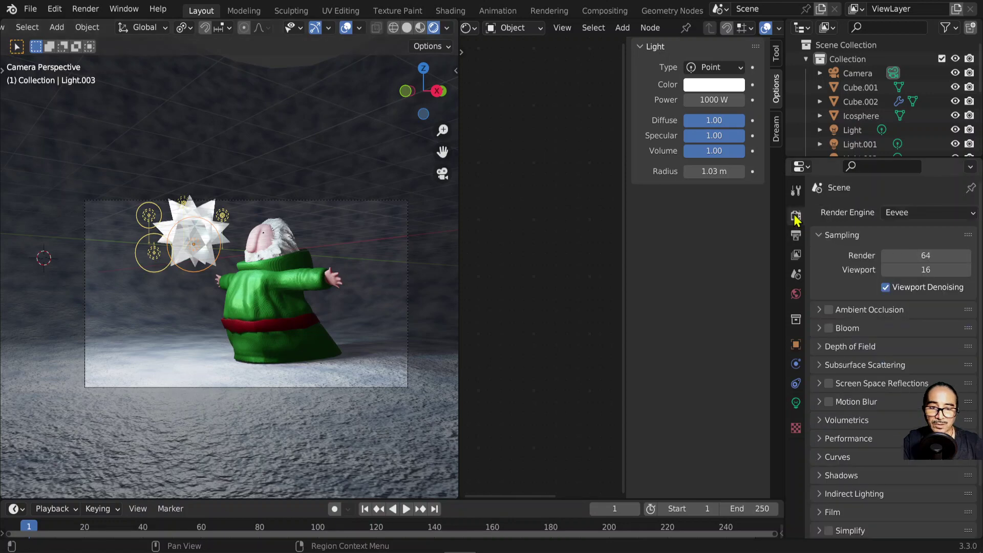
click(795, 235)
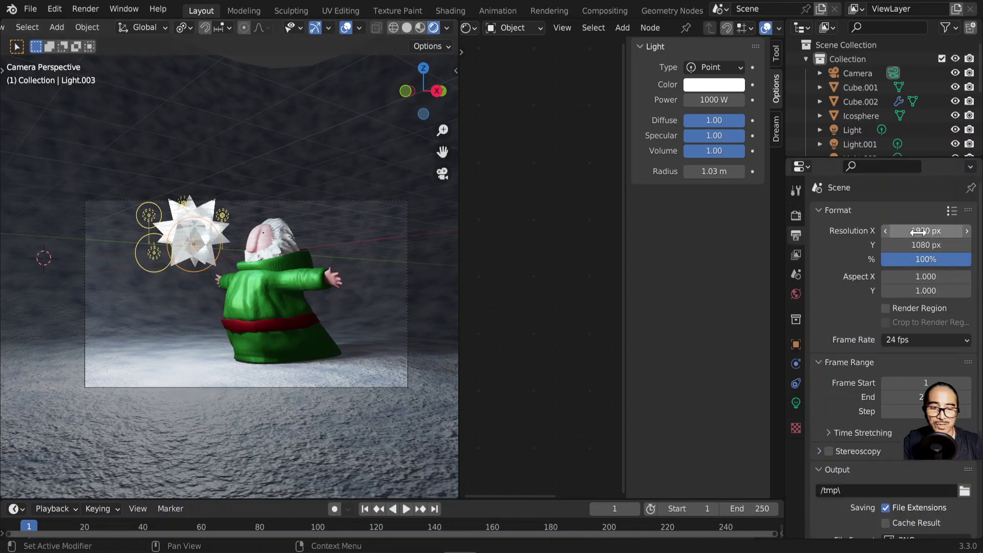
click(922, 259)
text(40)
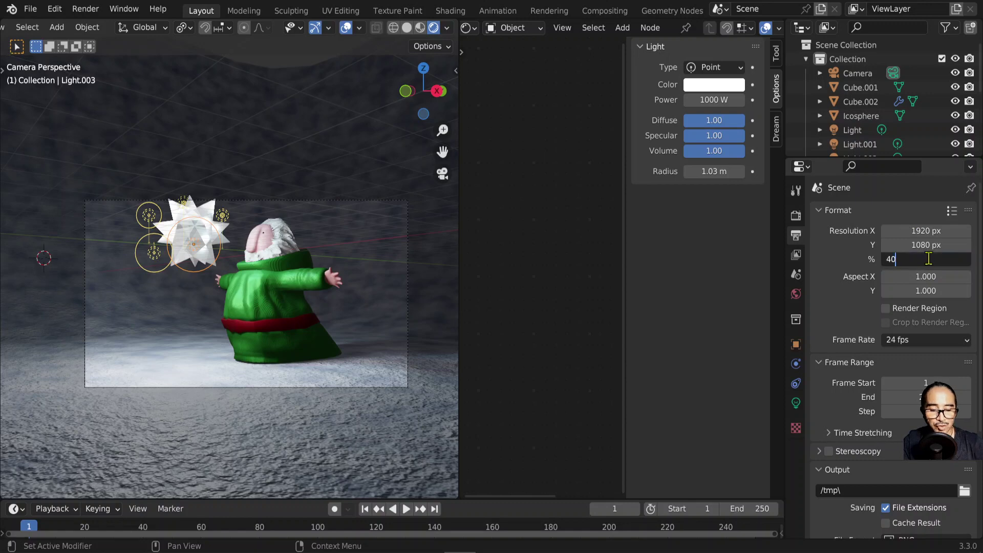
key(Return)
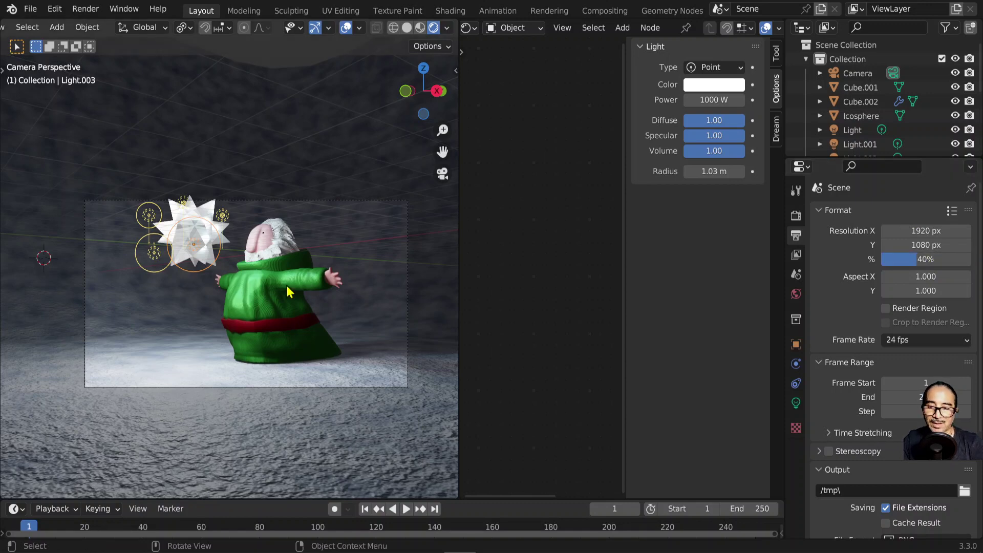
key(F12)
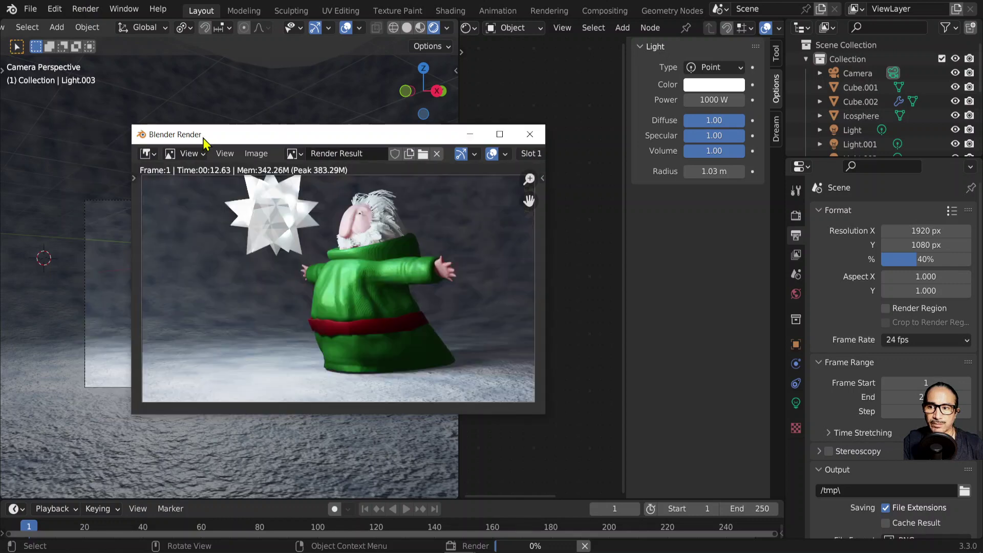
- Inspect the star-and-character render, then close the render result window
drag(252, 125, 236, 128)
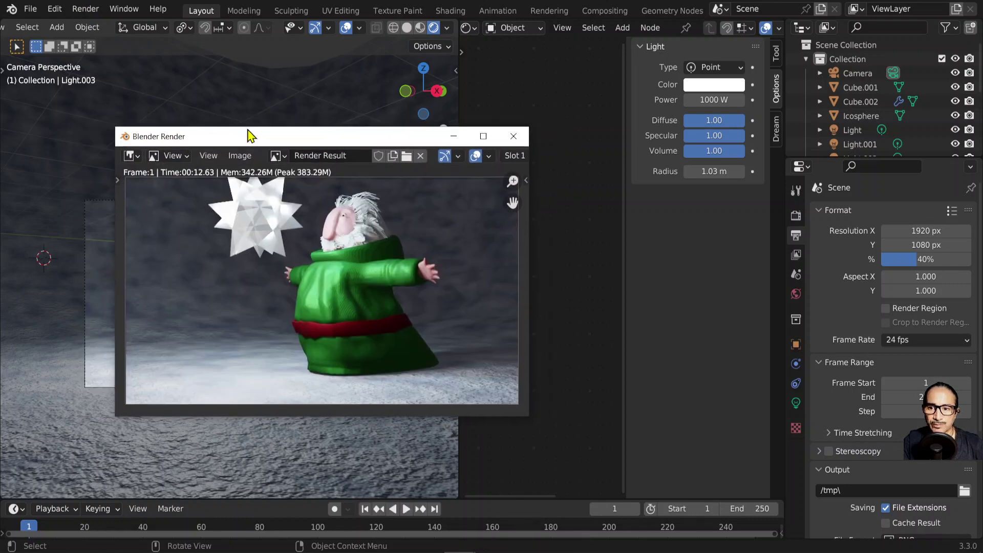
drag(514, 145, 516, 144)
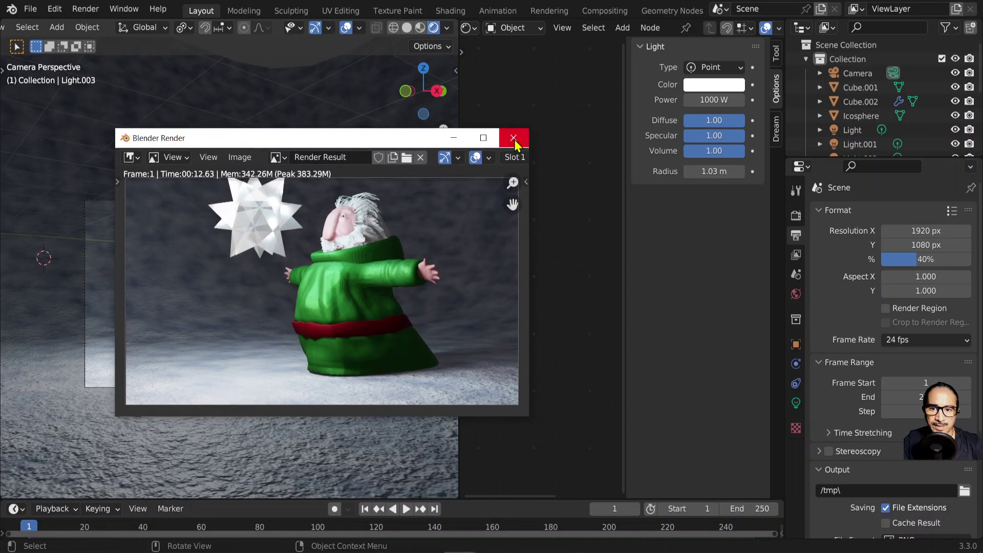
click(513, 138)
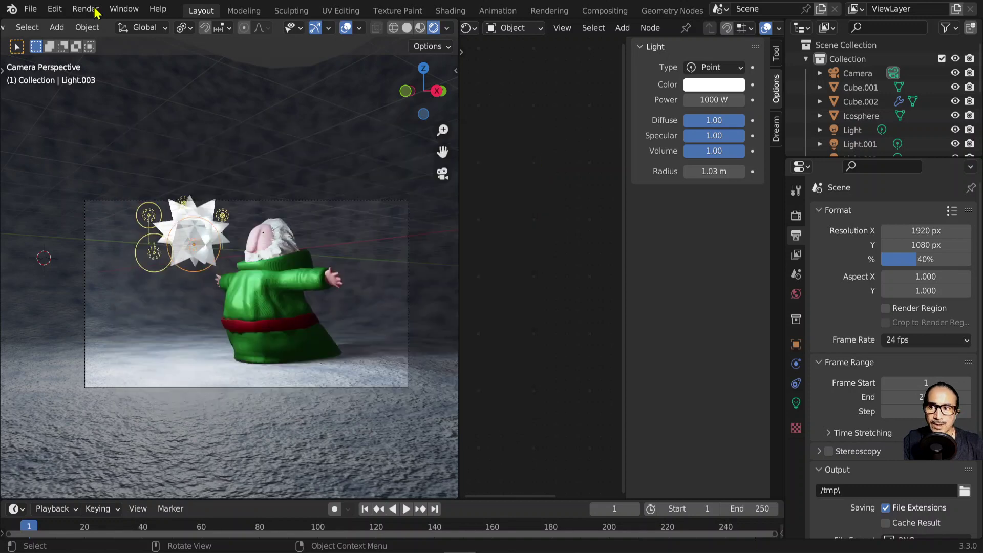
click(90, 14)
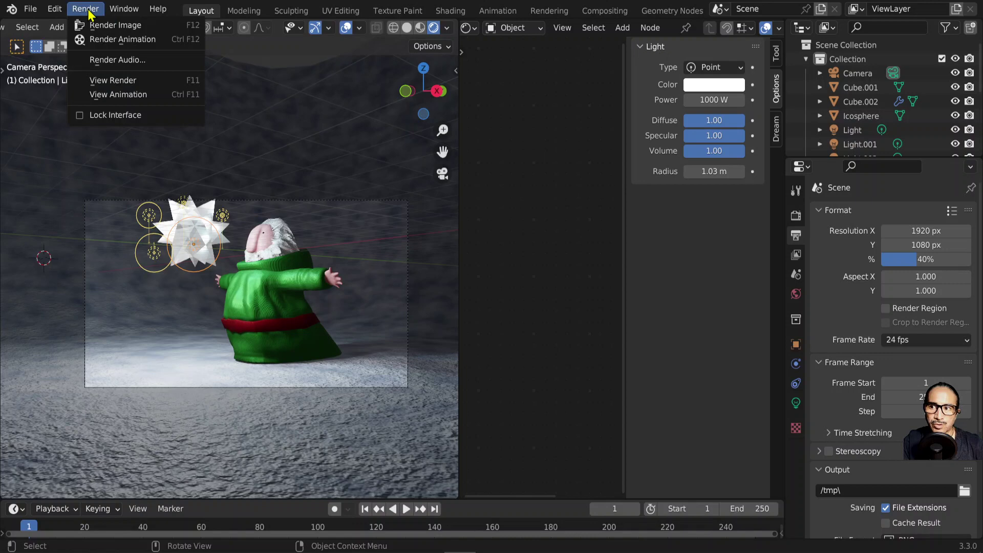
- Switch to the Compositing workspace and enable Use Nodes
click(88, 11)
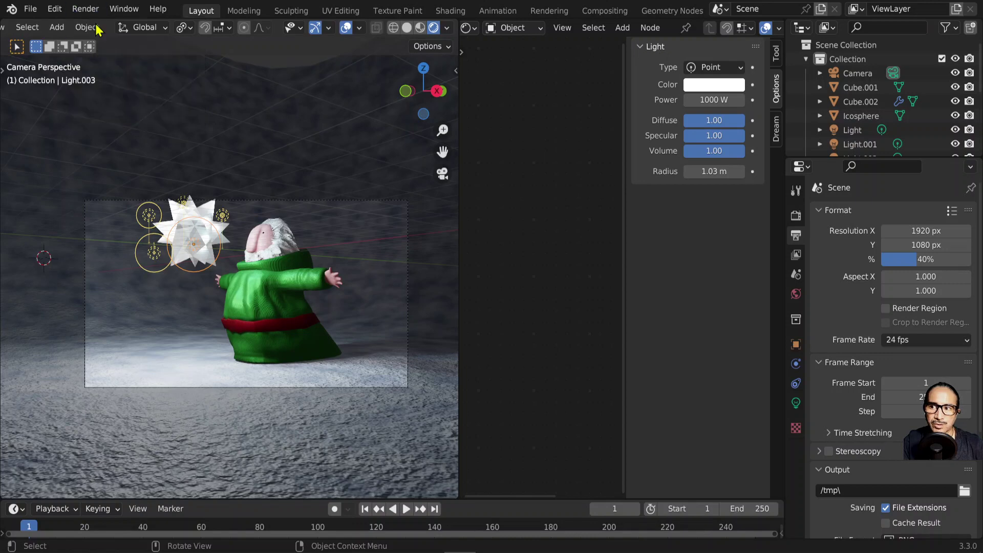
click(95, 32)
click(85, 8)
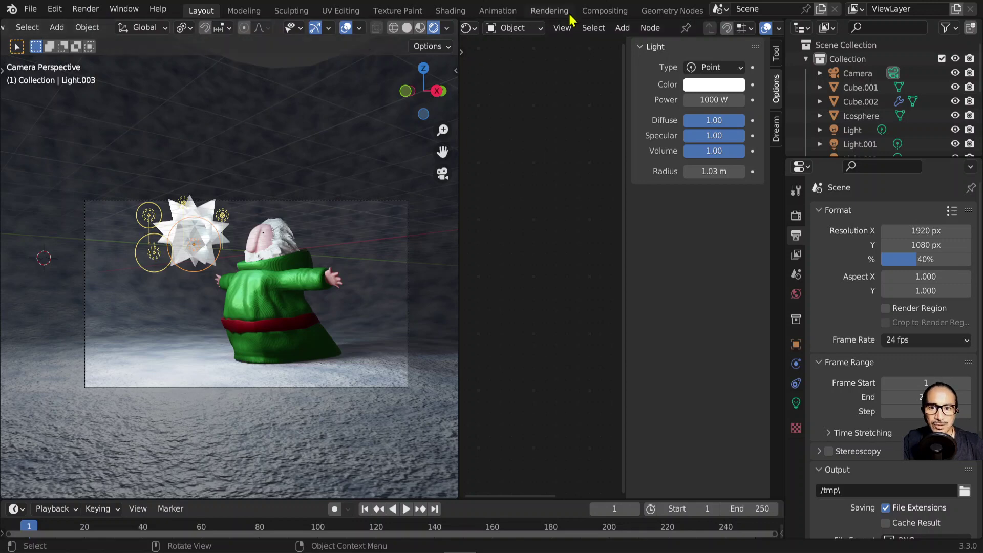
click(612, 11)
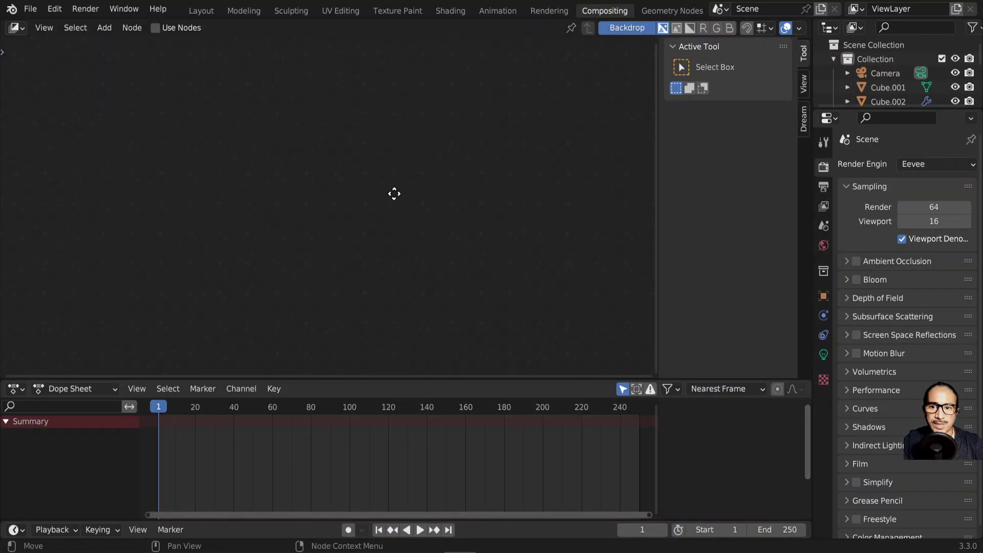
click(155, 28)
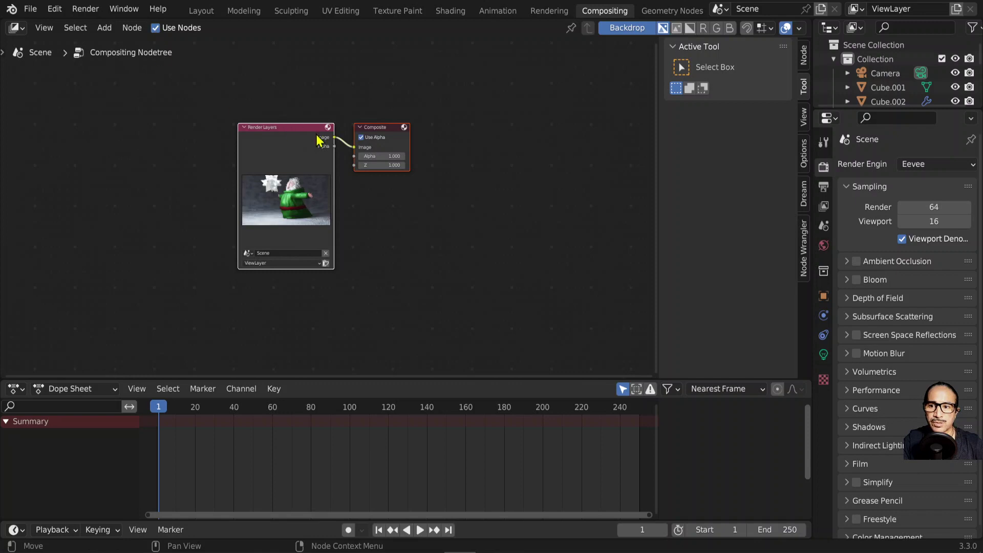
- Spread the Render Layers and Composite nodes apart and resize the timeline area, rewinding to frame 0
click(373, 132)
drag(279, 125, 174, 115)
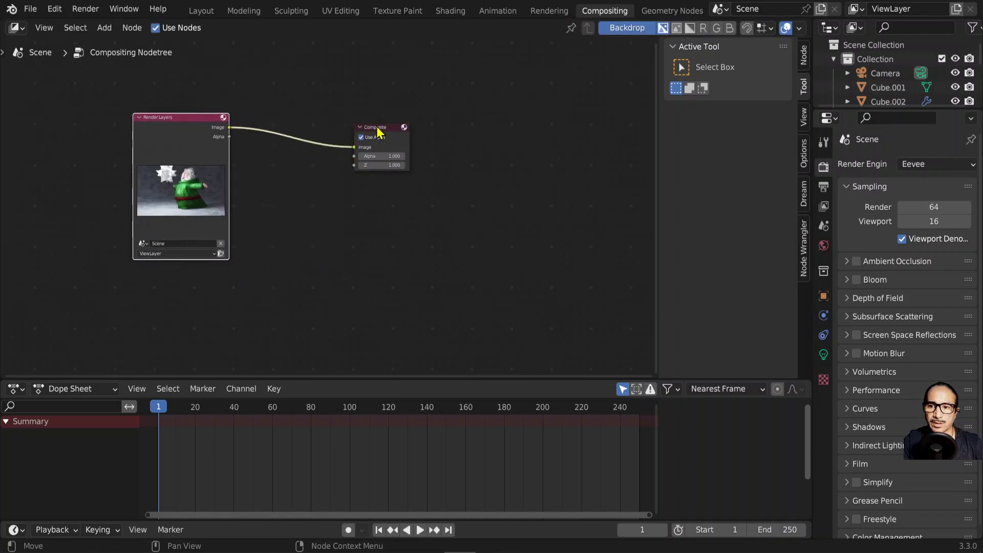
drag(377, 132, 423, 108)
scroll(327, 169, up, 2)
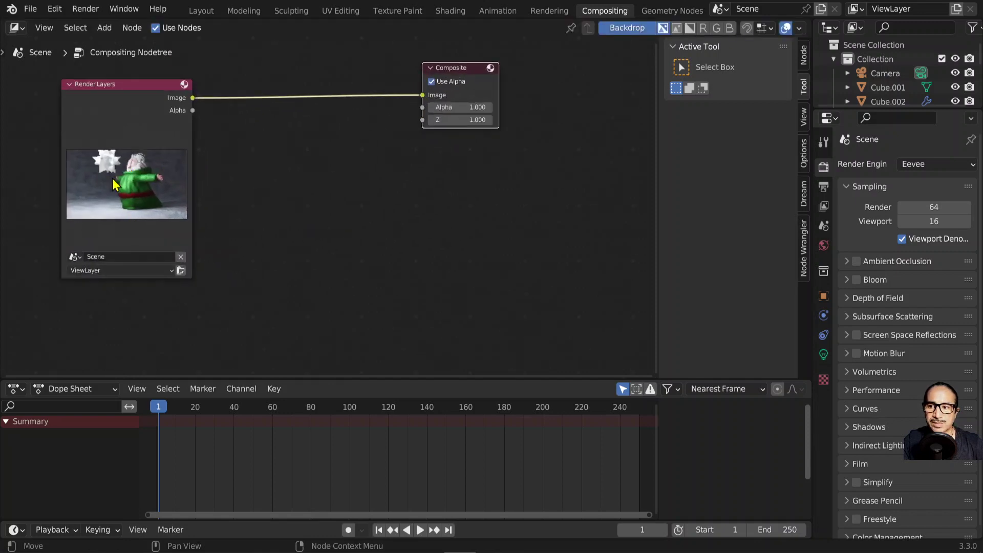
click(129, 89)
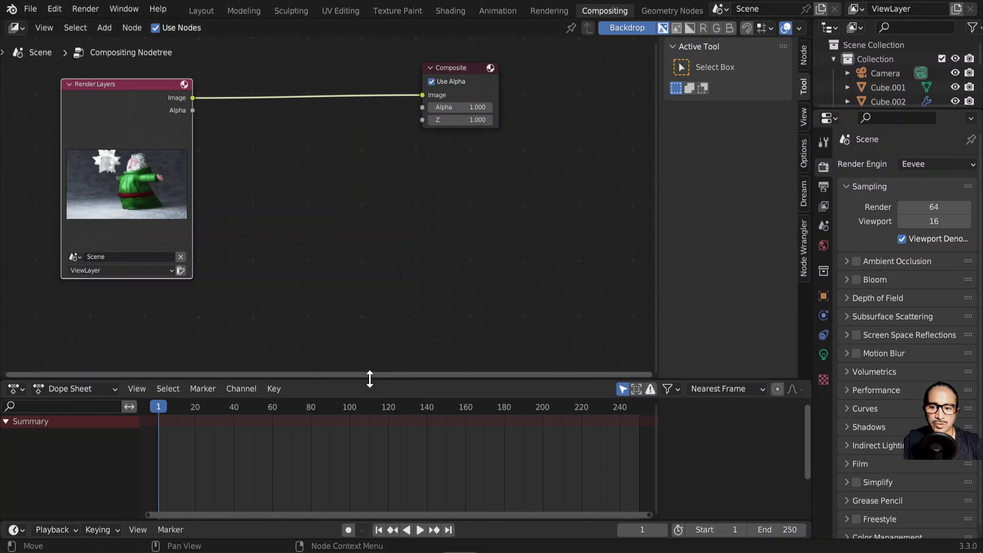
drag(368, 380, 369, 328)
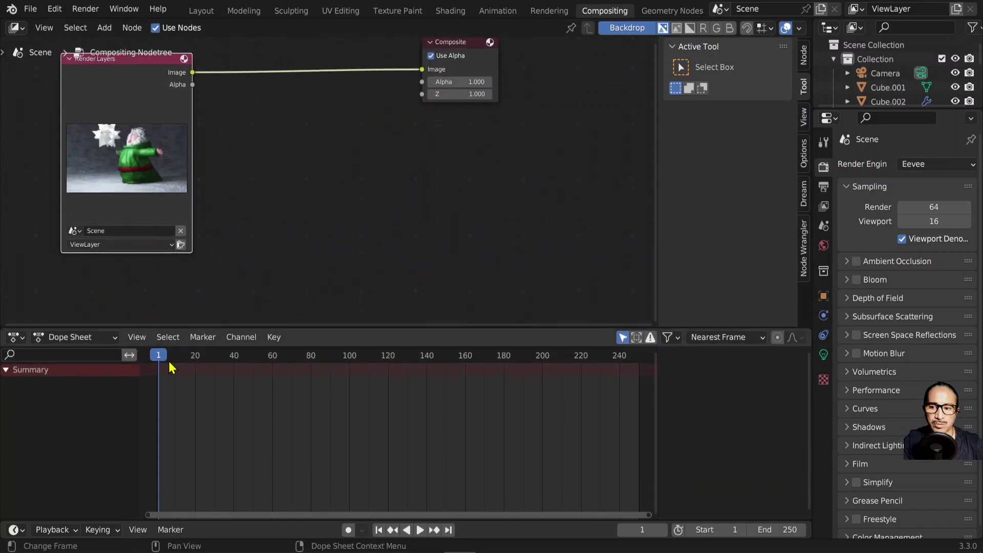
key(space)
key(Escape)
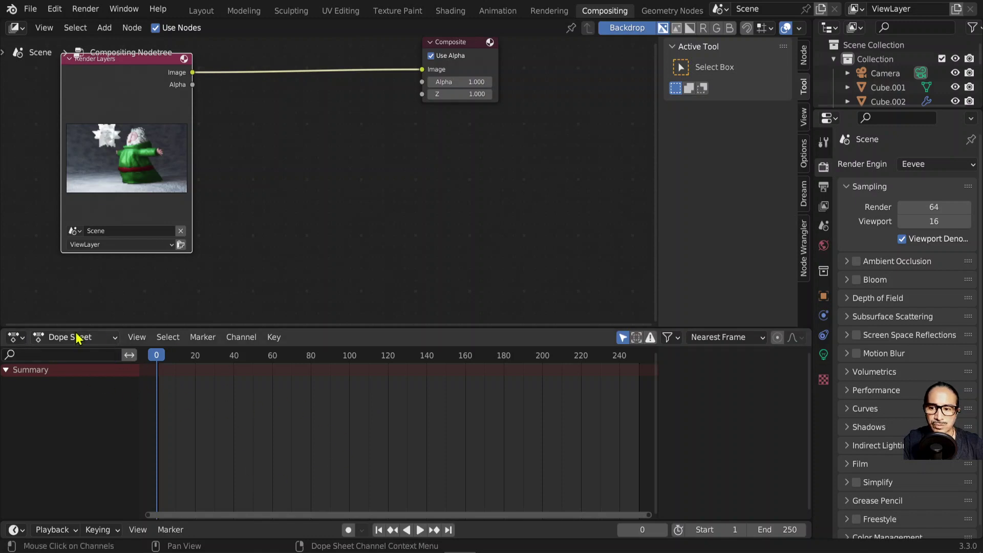
drag(98, 329, 98, 317)
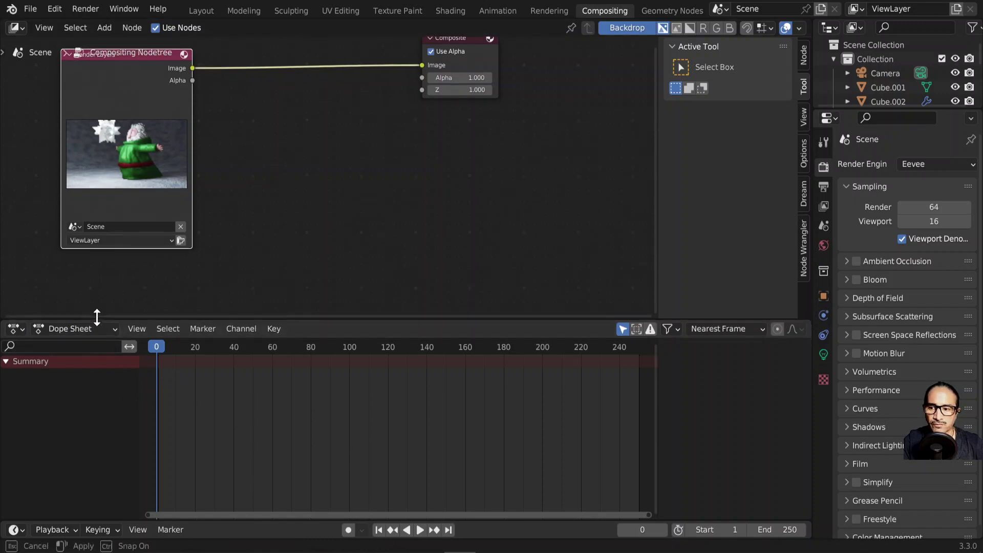
- Turn the timeline area into an Image Editor showing the Viewer Node image, and nudge the nodes into view
click(10, 329)
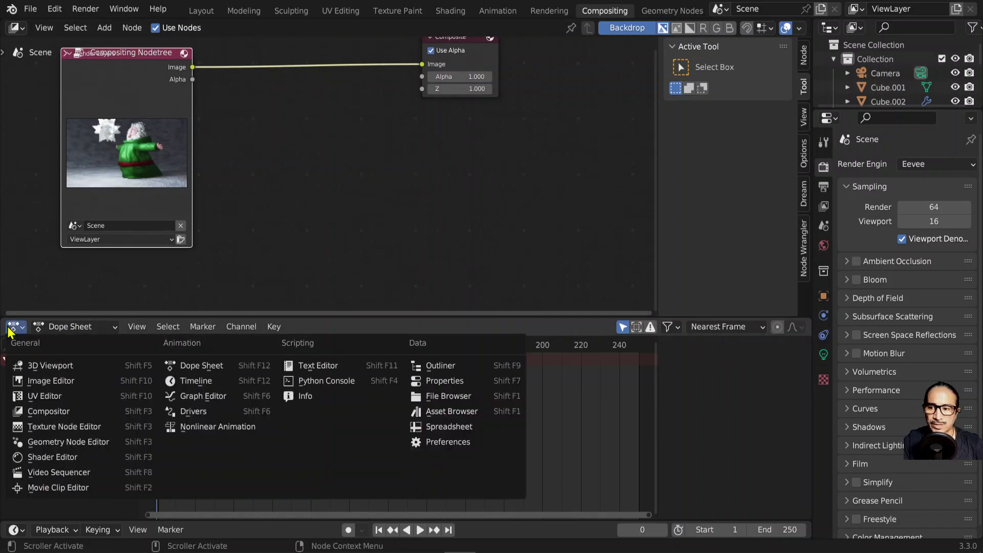
click(45, 391)
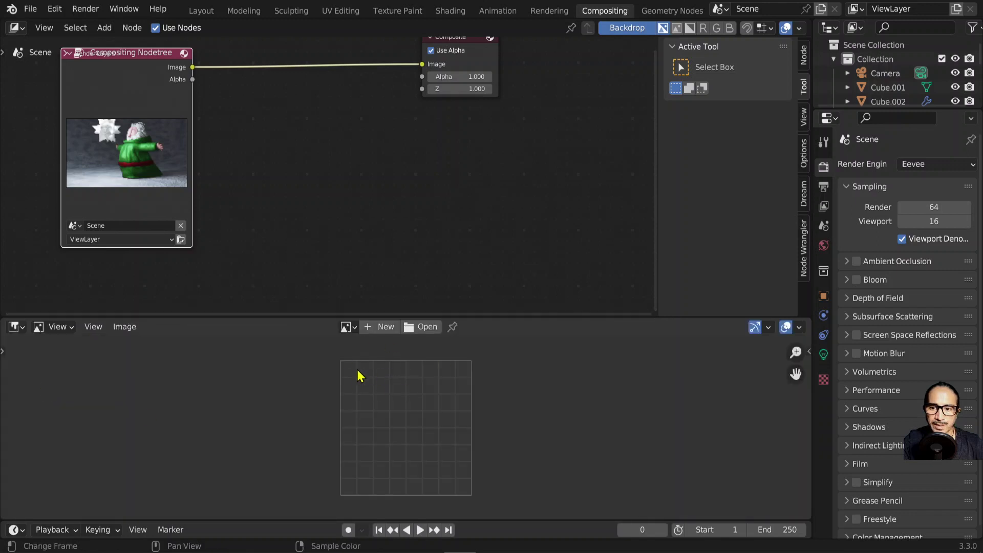
click(348, 327)
click(351, 327)
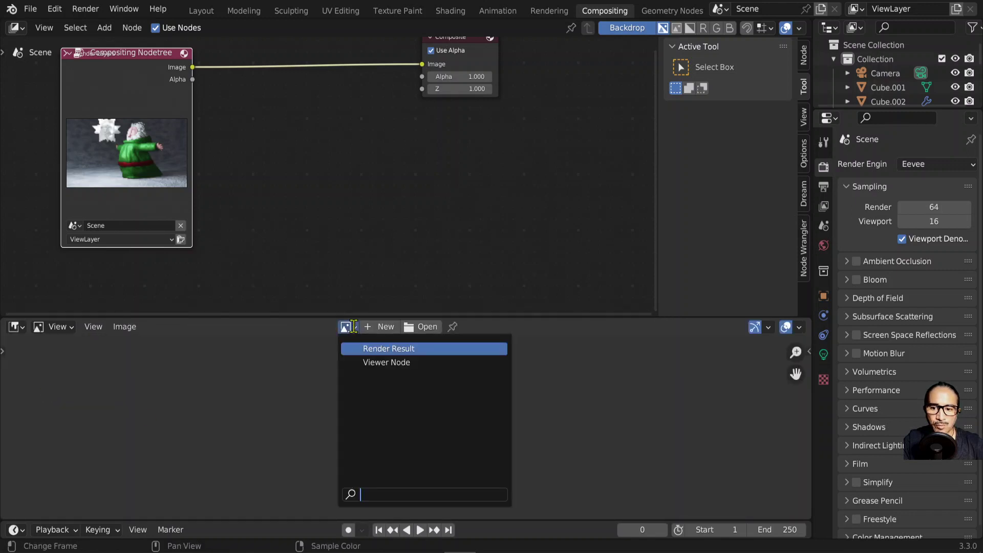
click(357, 329)
click(355, 328)
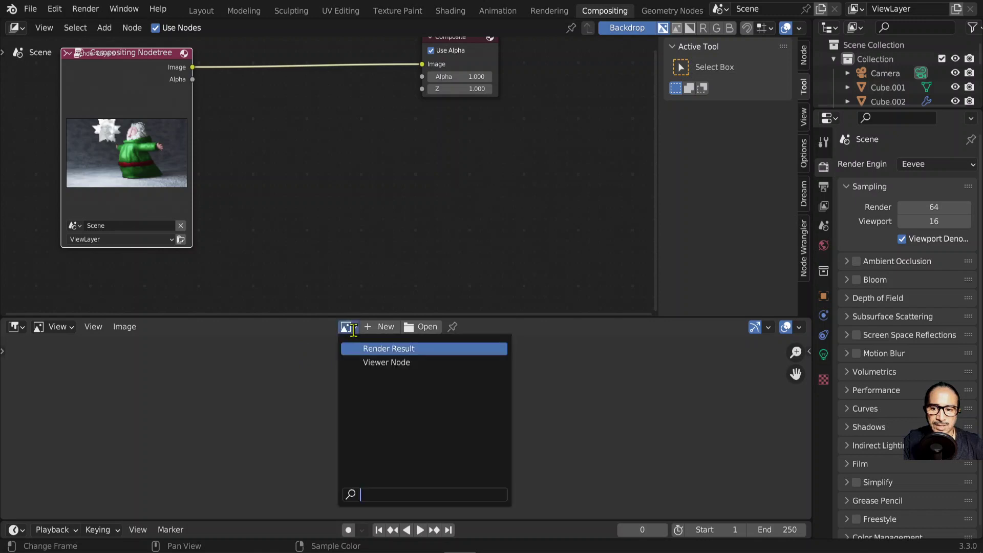
click(406, 350)
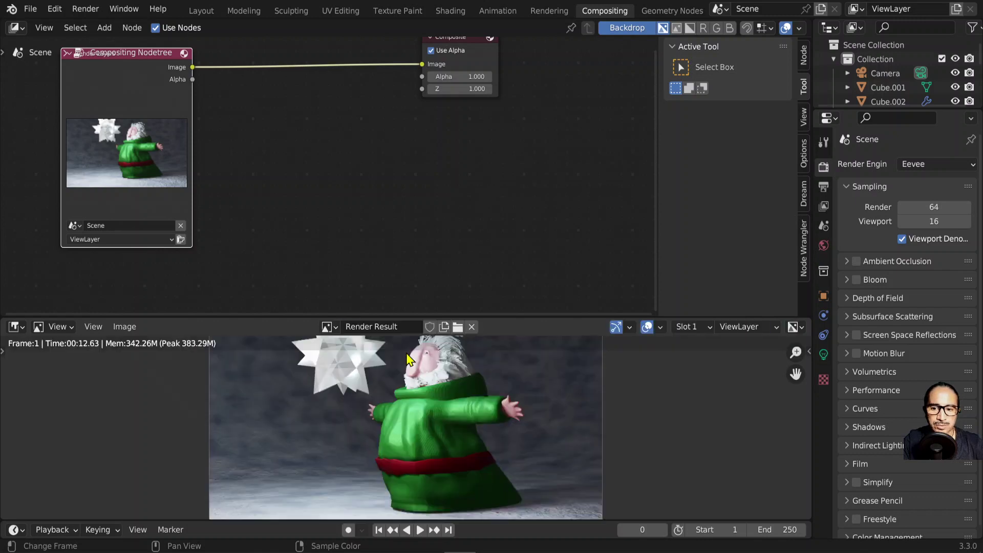
click(329, 327)
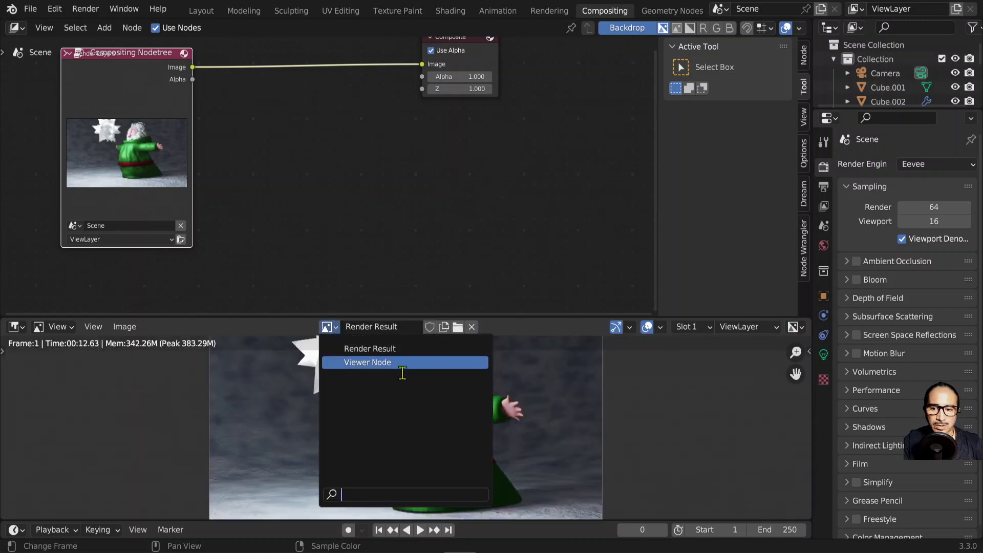
click(388, 363)
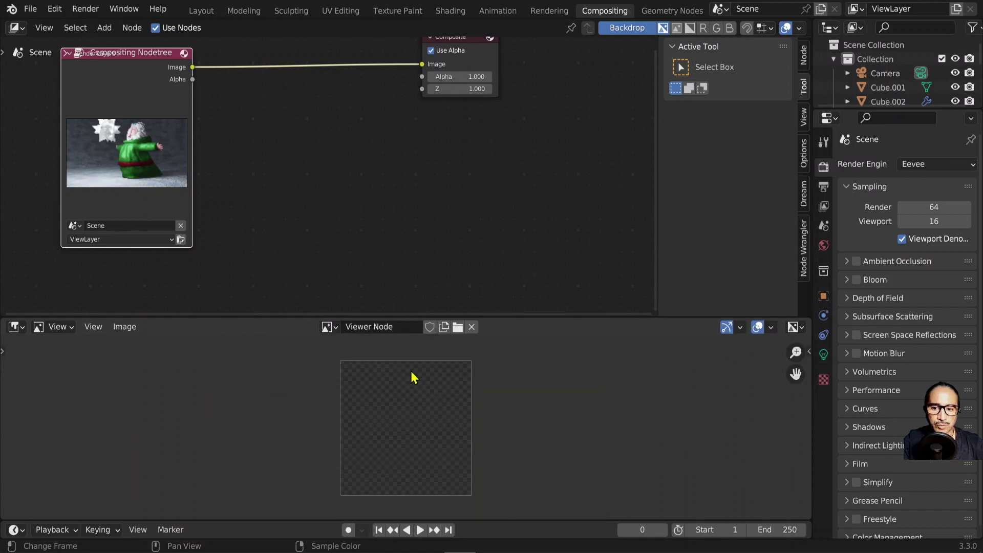
drag(184, 60, 192, 74)
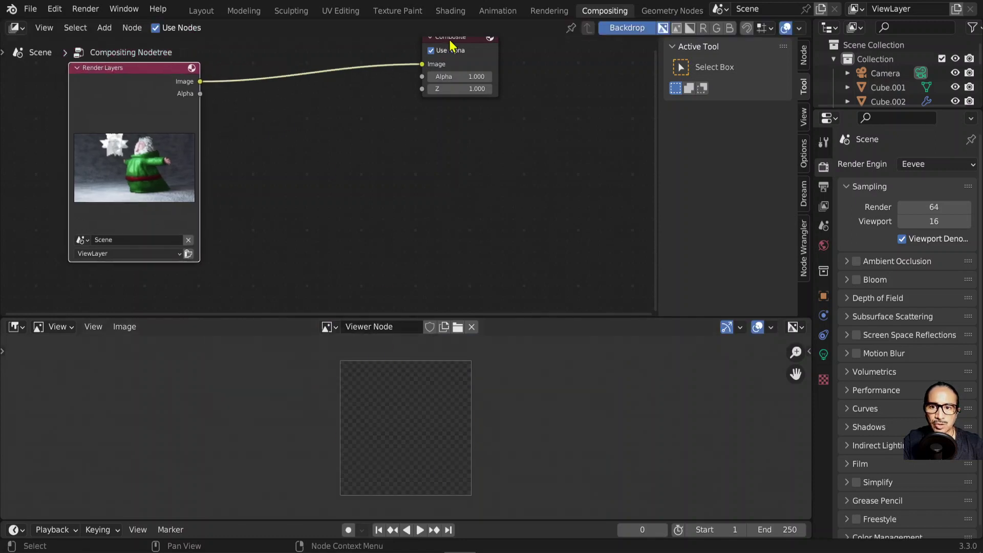
drag(466, 43, 468, 57)
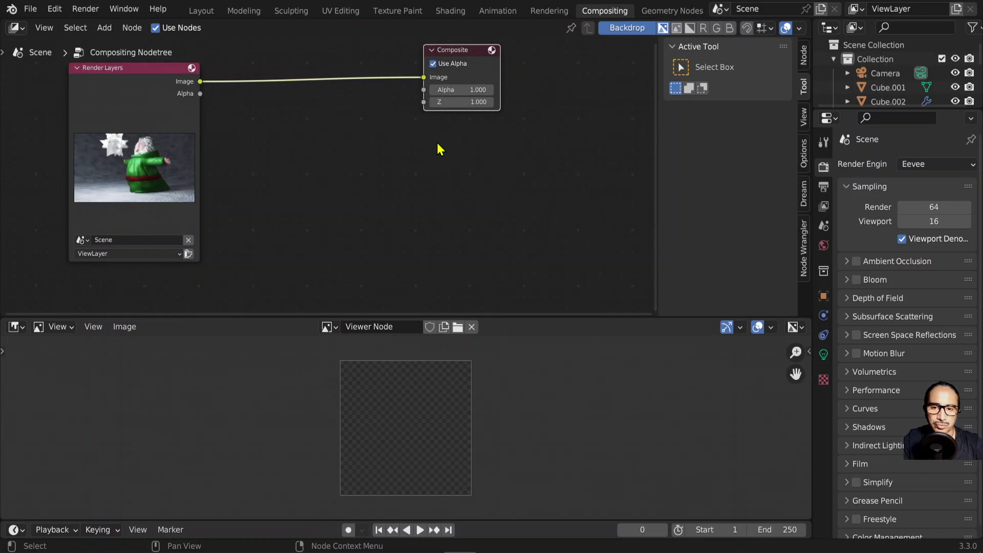
- Add a Viewer node and connect the Render Layers Image output to it
click(105, 32)
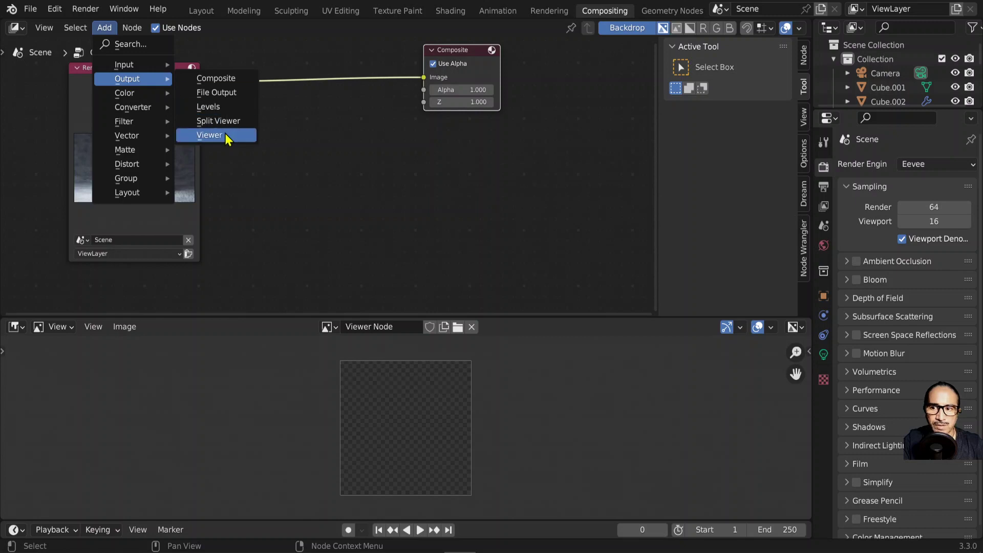
click(210, 134)
click(547, 138)
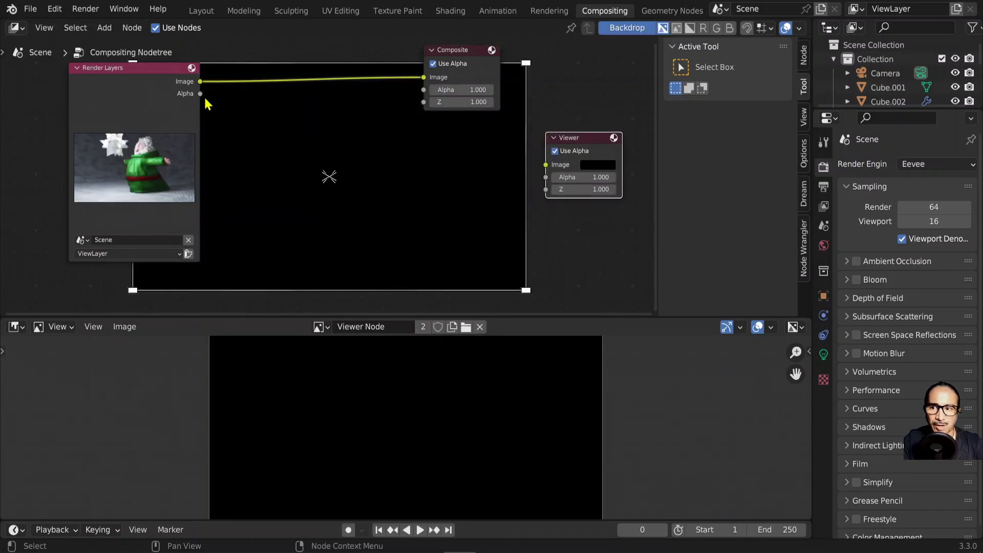
drag(201, 82, 546, 164)
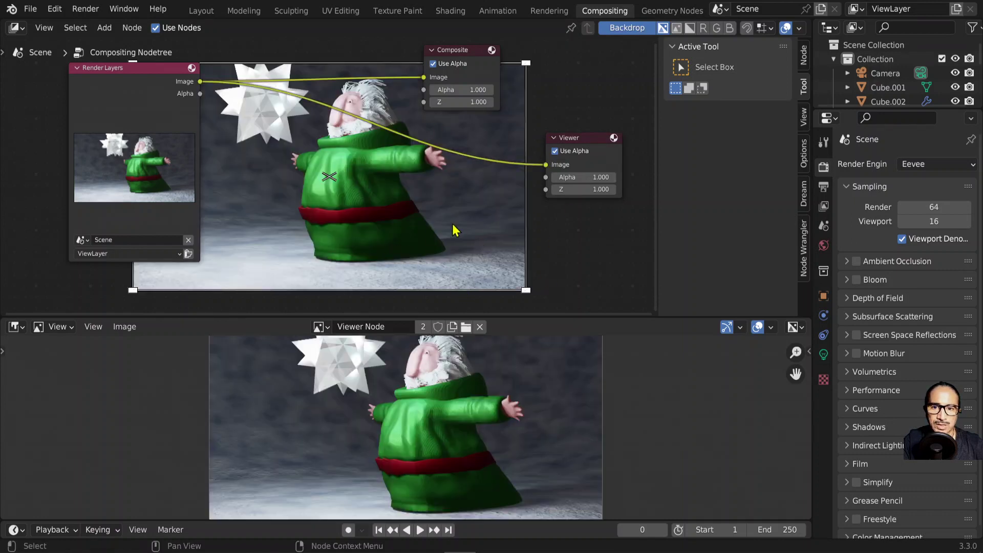
scroll(431, 183, down, 2)
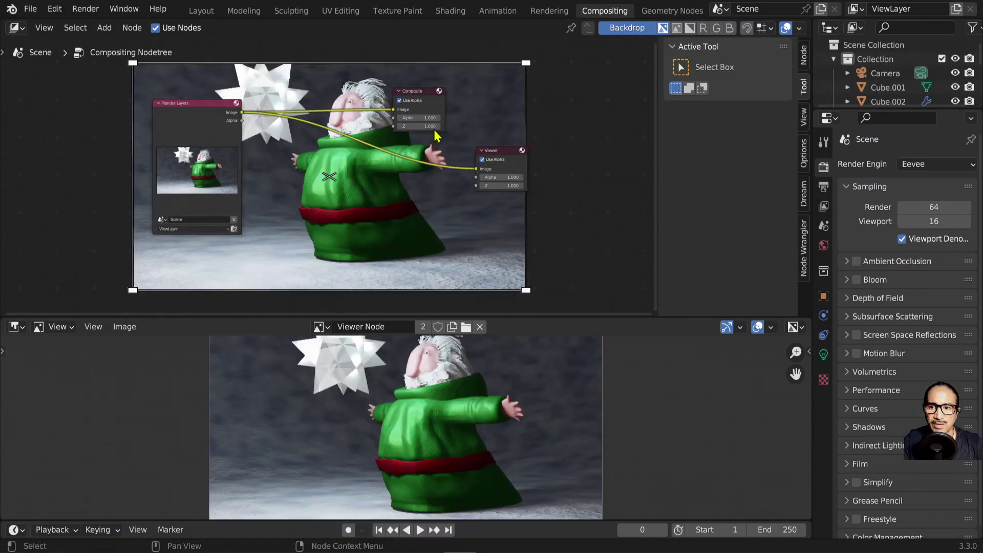
middle_drag(379, 78, 352, 78)
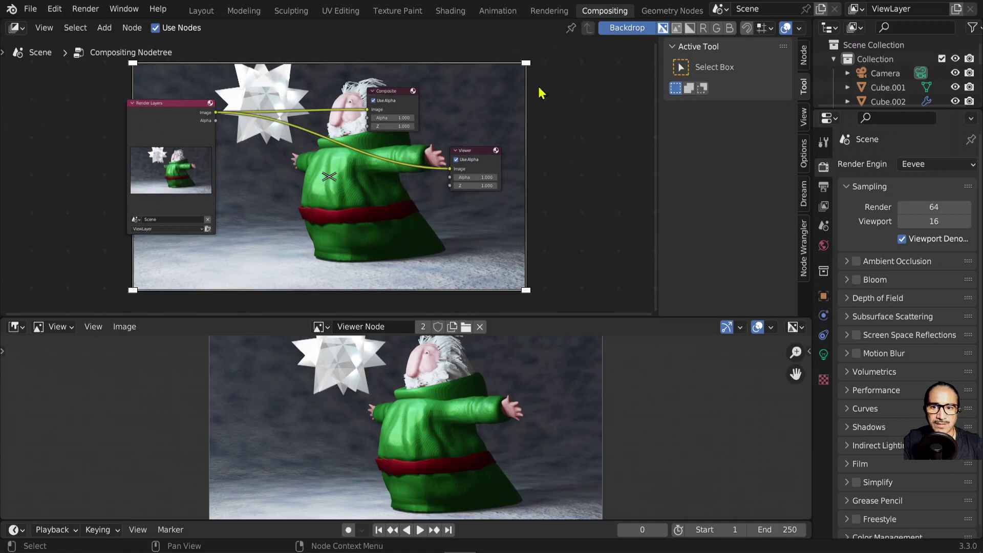
- Turn off the node backdrop, enlarge the image editor, and rearrange the Composite, Viewer and Render Layers nodes
click(805, 122)
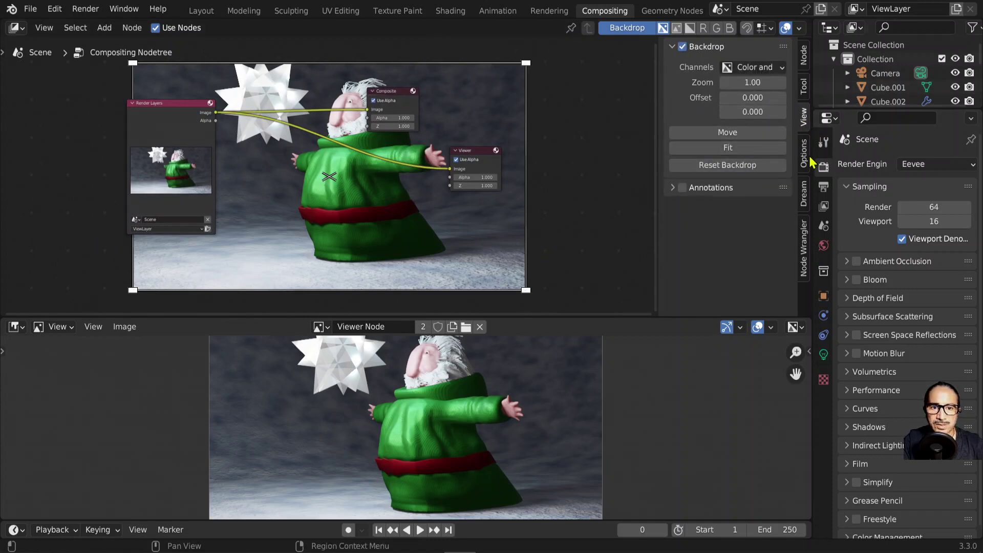
click(682, 47)
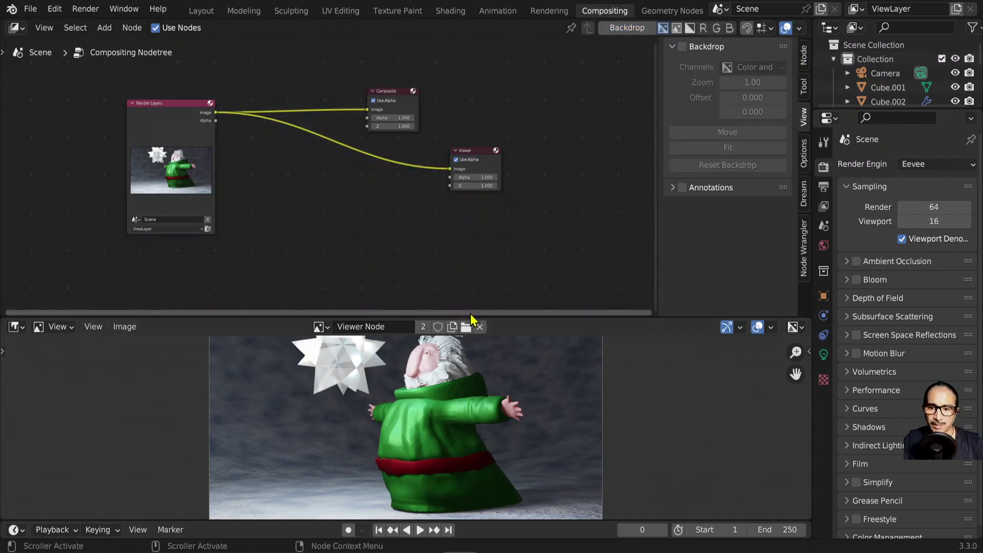
drag(471, 314, 478, 253)
scroll(485, 325, up, 4)
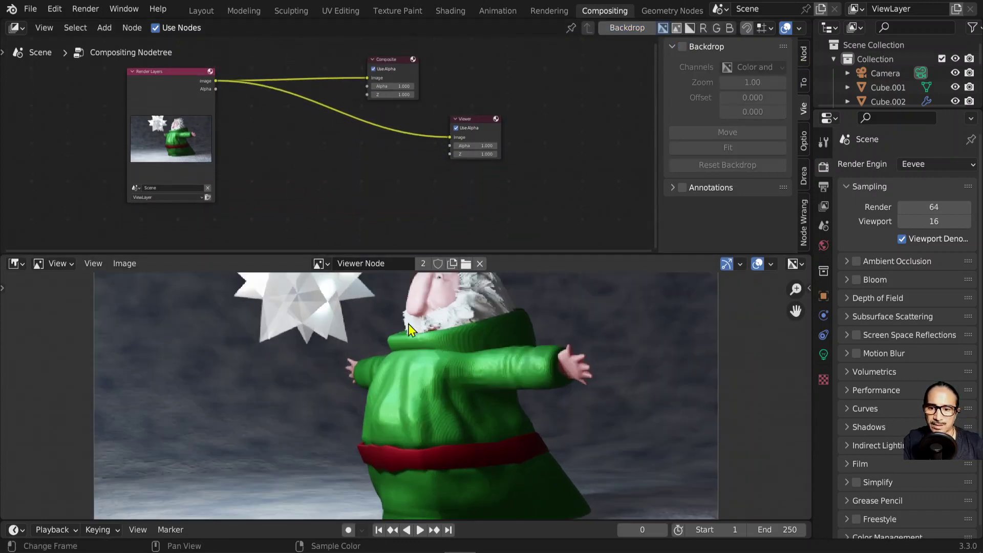
scroll(414, 403, down, 2)
drag(500, 255, 500, 275)
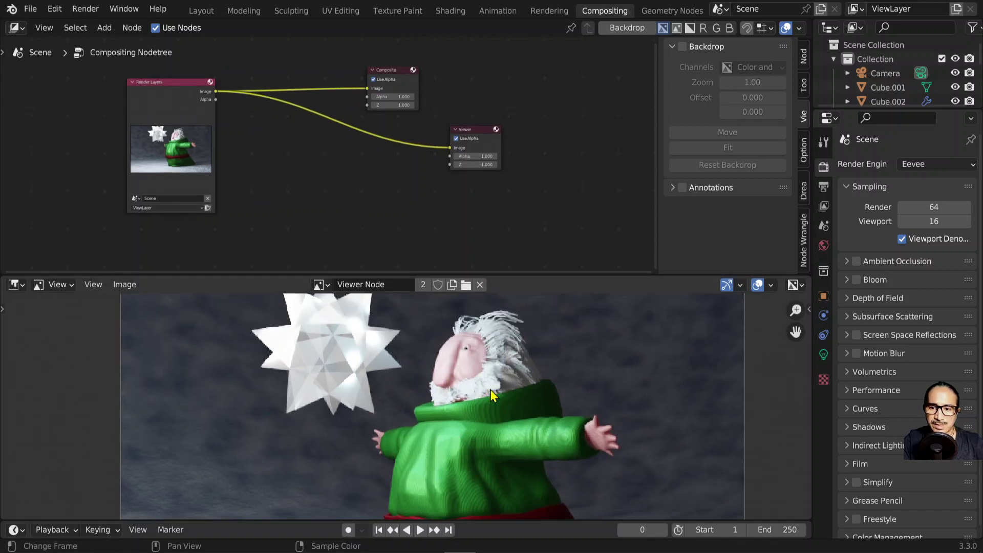
scroll(491, 394, down, 3)
mouse_move(210, 164)
ctrl+middle_down()
mouse_move(263, 179)
mouse_move(271, 196)
ctrl+middle_up()
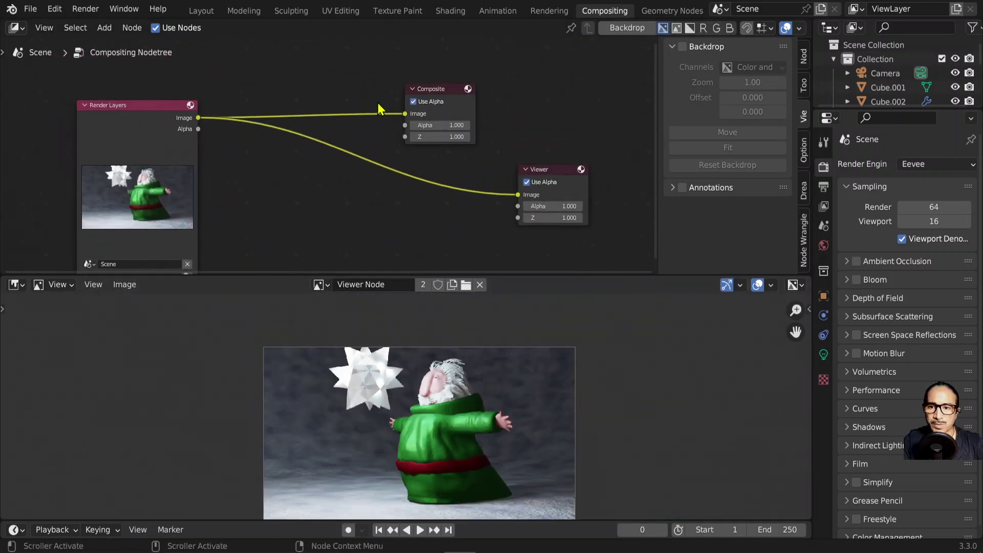
drag(440, 98, 572, 75)
drag(556, 167, 584, 153)
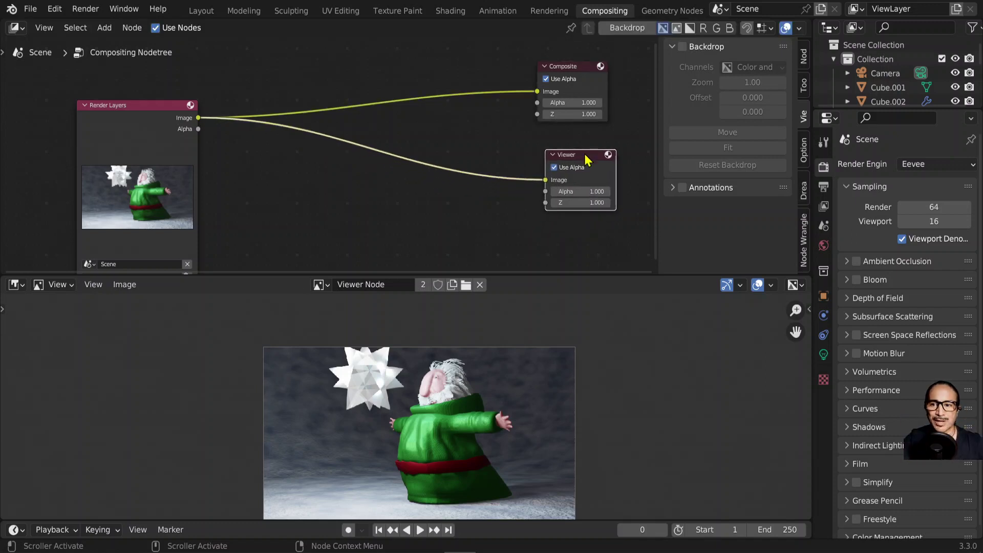
drag(142, 119, 114, 83)
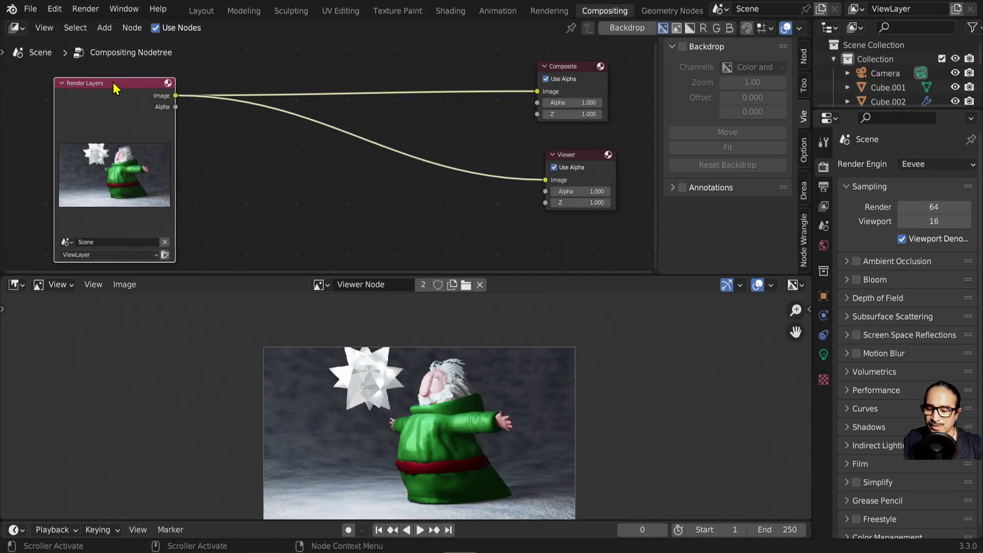
- Insert a Glare node on the link between Render Layers and the Viewer
key(shift+a)
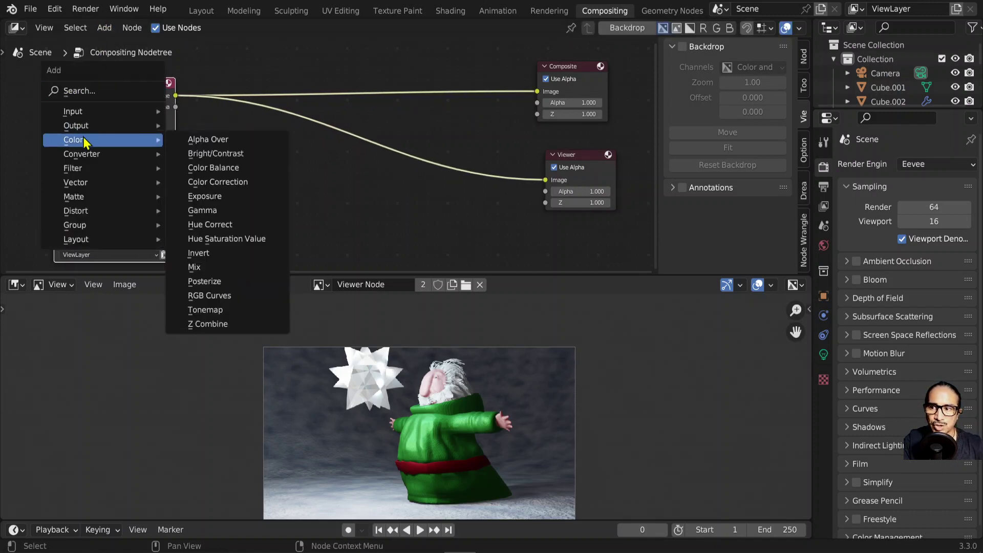
mouse_move(73, 168)
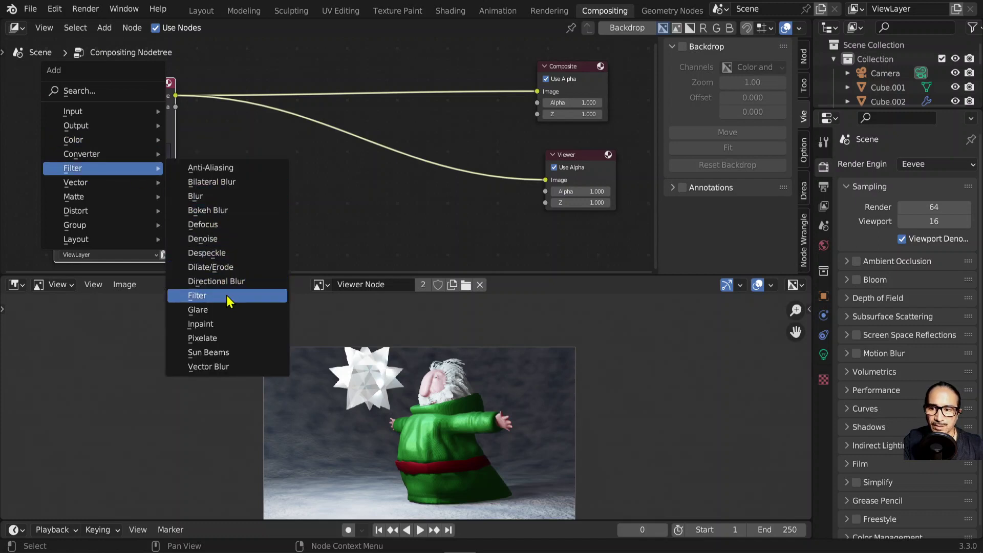
click(212, 311)
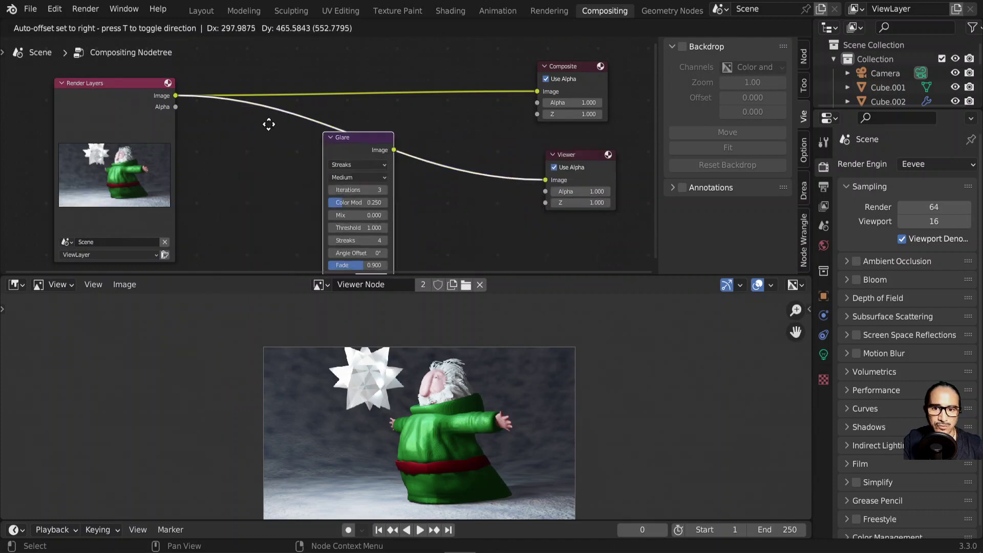
click(233, 111)
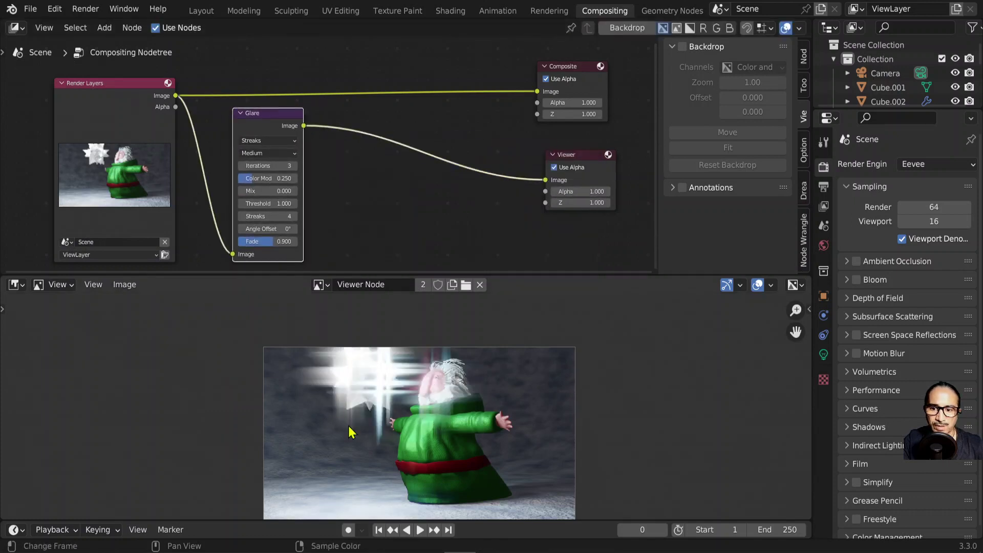
scroll(384, 399, up, 4)
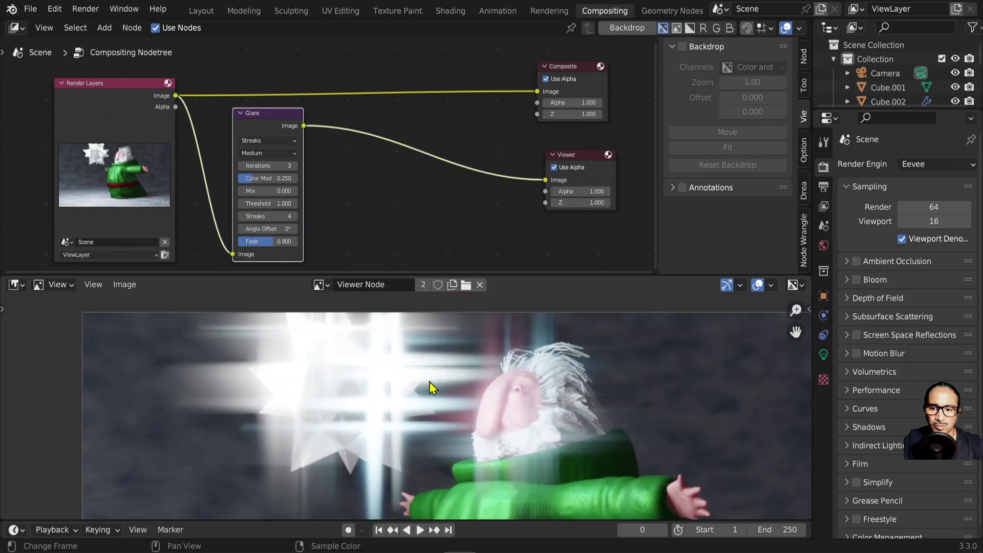
scroll(471, 421, down, 3)
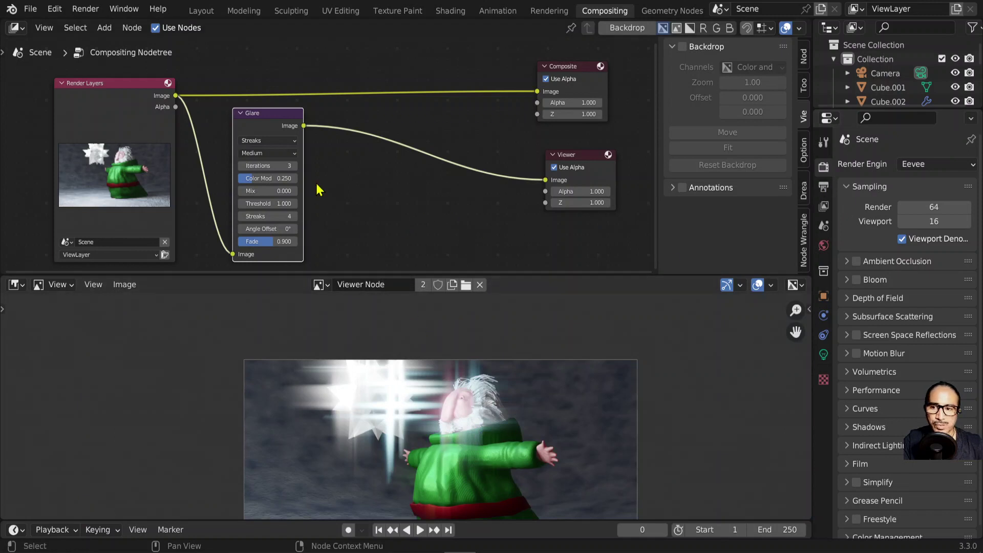
scroll(425, 432, up, 3)
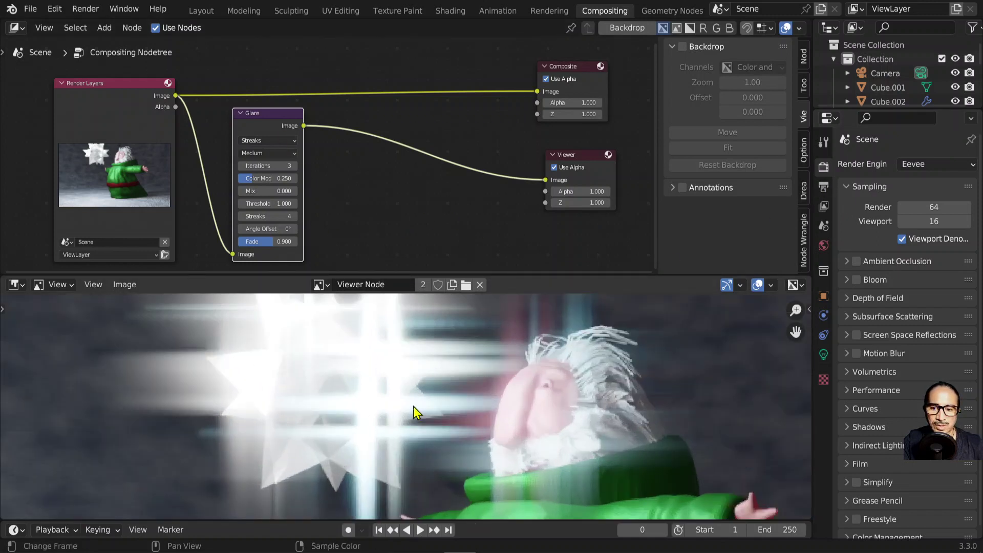
scroll(339, 161, up, 1)
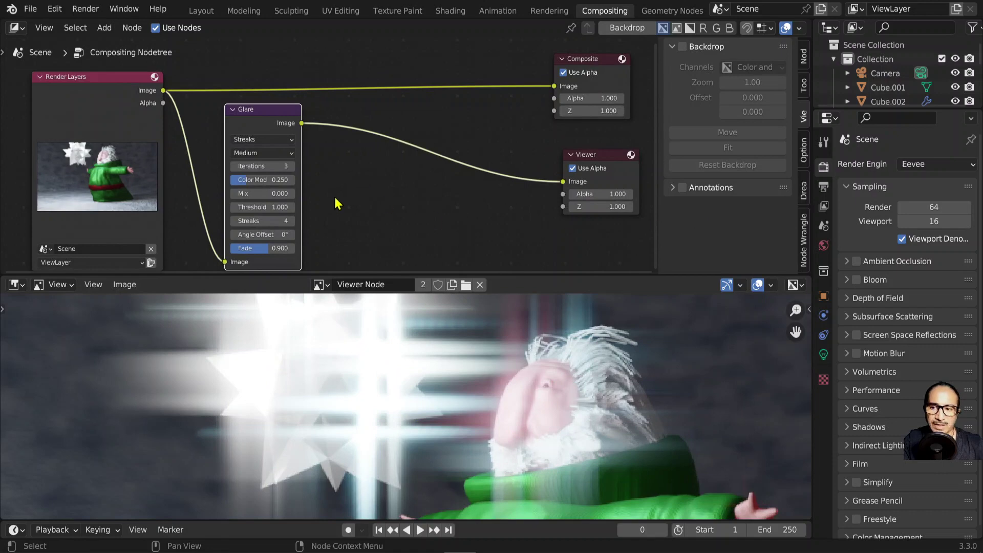
middle_drag(336, 203, 339, 186)
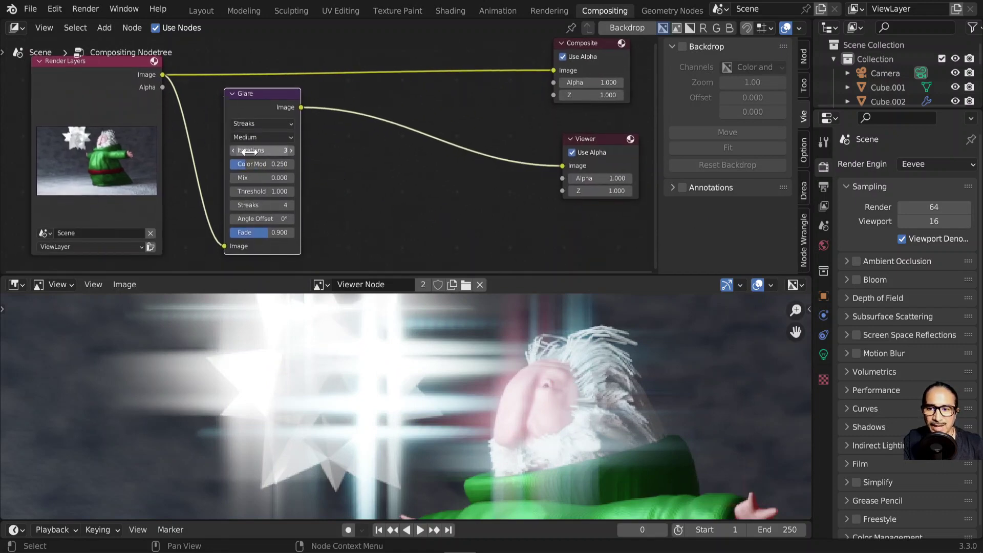
- Keep Glare iterations at 3 and raise the Angle Offset to 37.5°
click(233, 150)
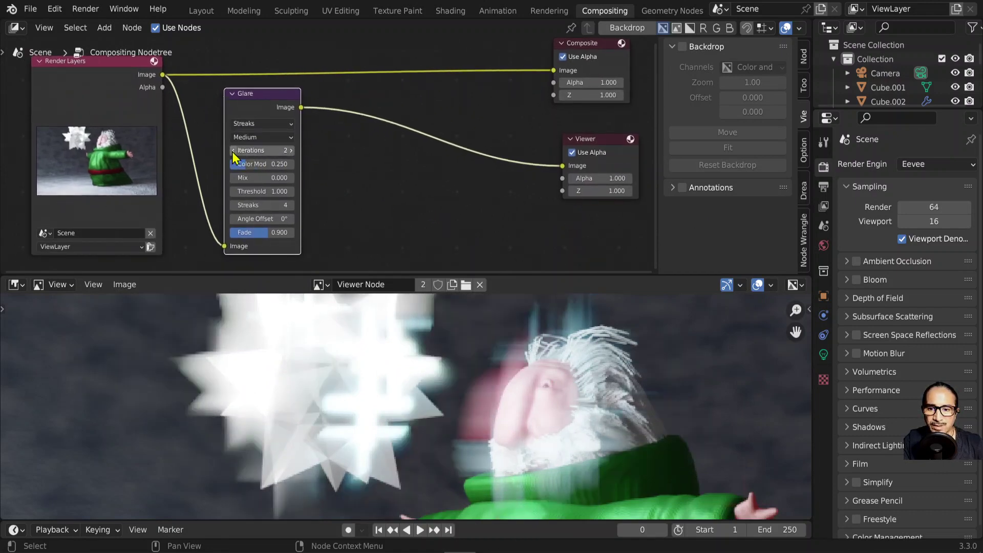
click(291, 150)
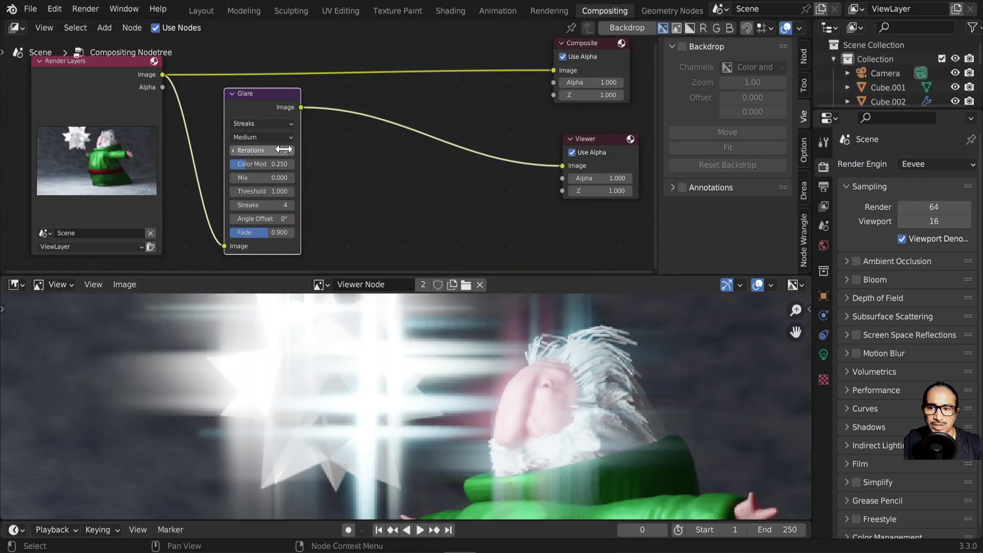
scroll(425, 379, down, 3)
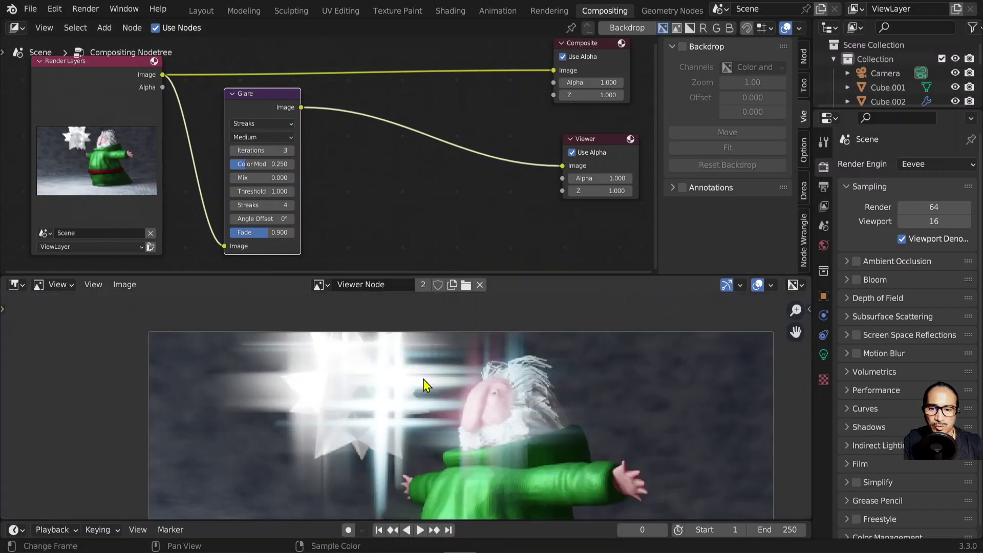
scroll(318, 196, up, 1)
scroll(318, 199, up, 2)
scroll(338, 159, up, 1)
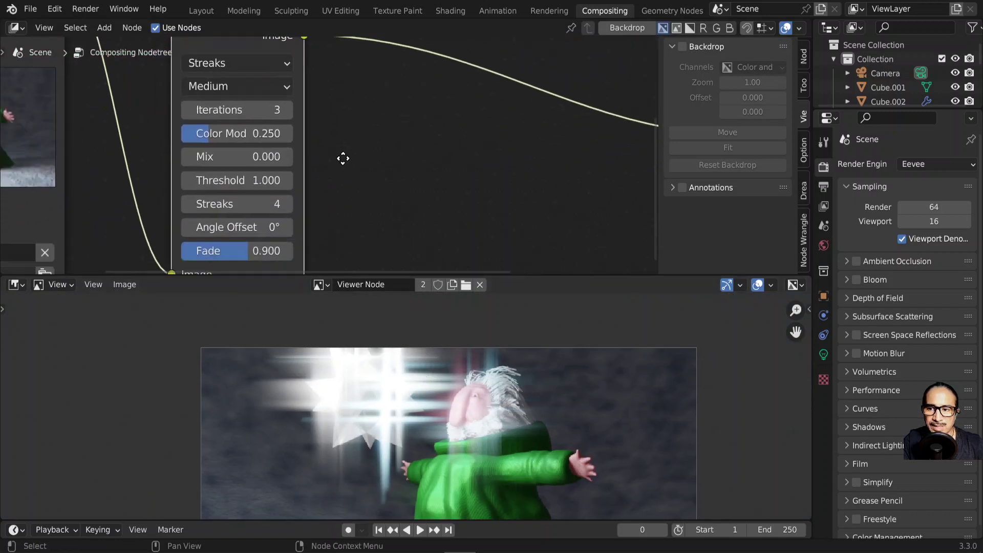
scroll(307, 81, up, 1)
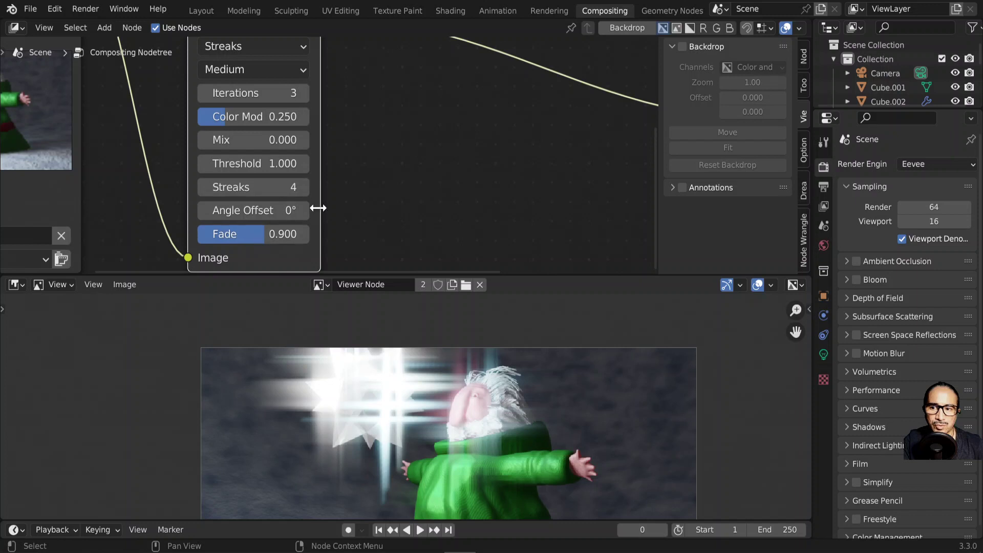
mouse_move(302, 210)
mouse_down()
mouse_move(320, 211)
mouse_move(308, 211)
mouse_up()
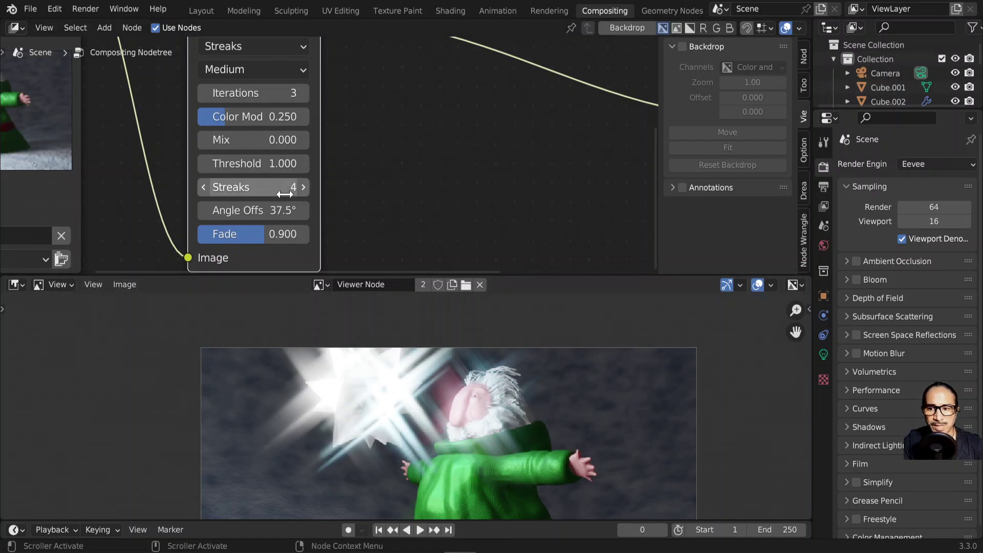
middle_drag(361, 431, 348, 458)
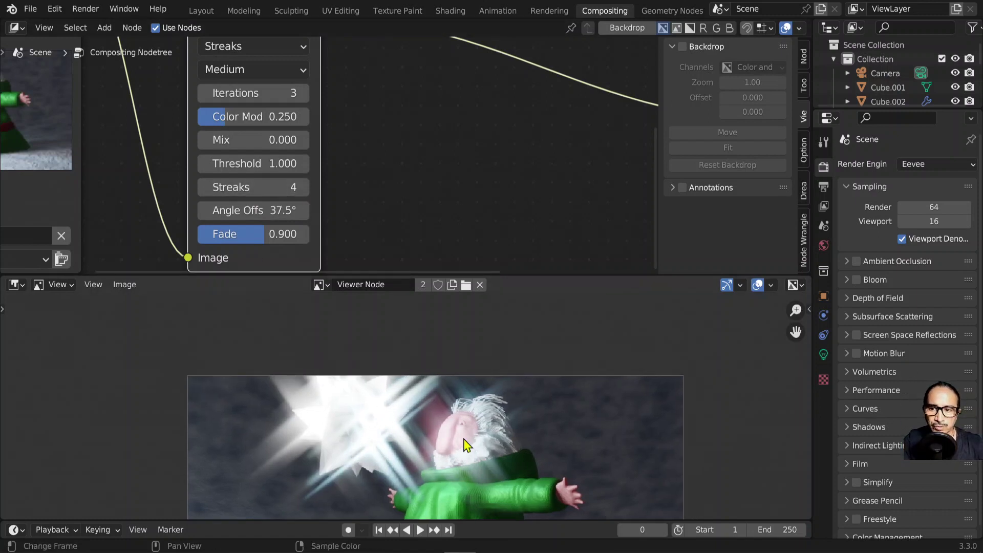
- Give the Glare node 5 streaks, threshold 0.780 and fade 0.837
click(303, 188)
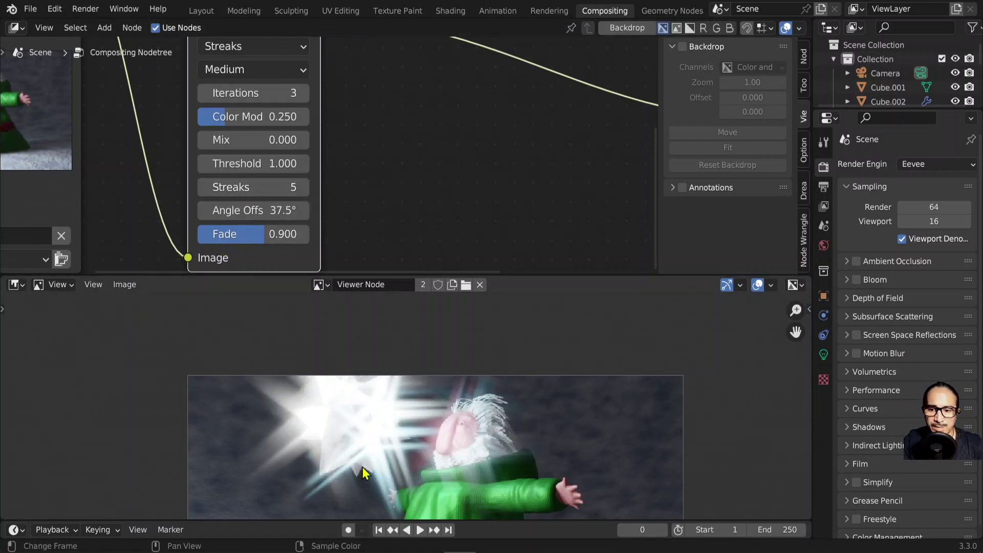
scroll(285, 154, down, 1)
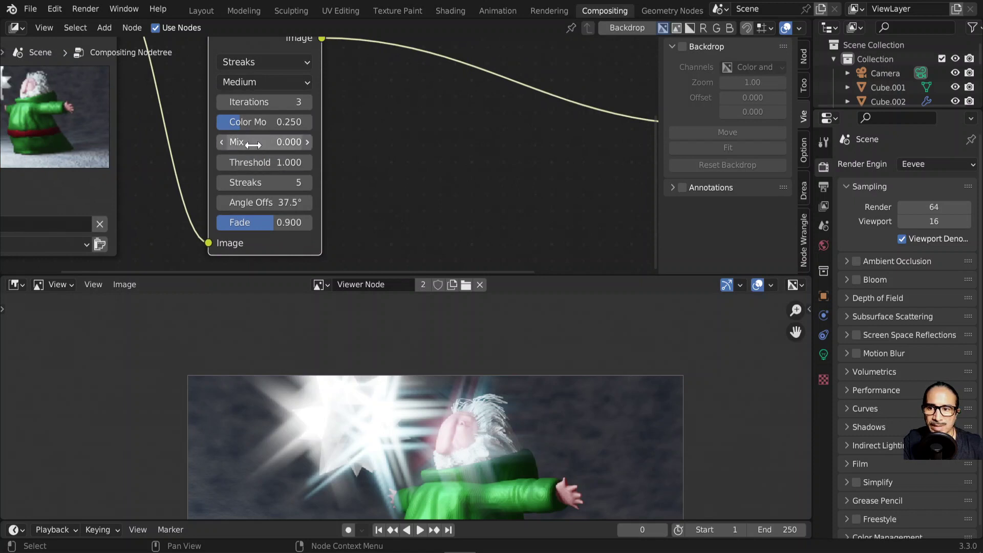
drag(290, 164, 296, 165)
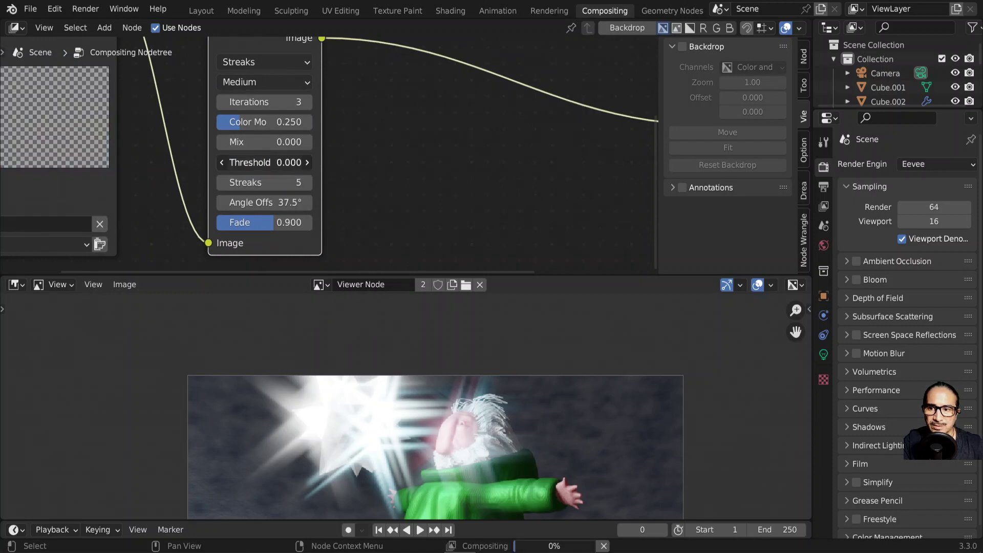
double_click(296, 166)
text(0.2)
key(Return)
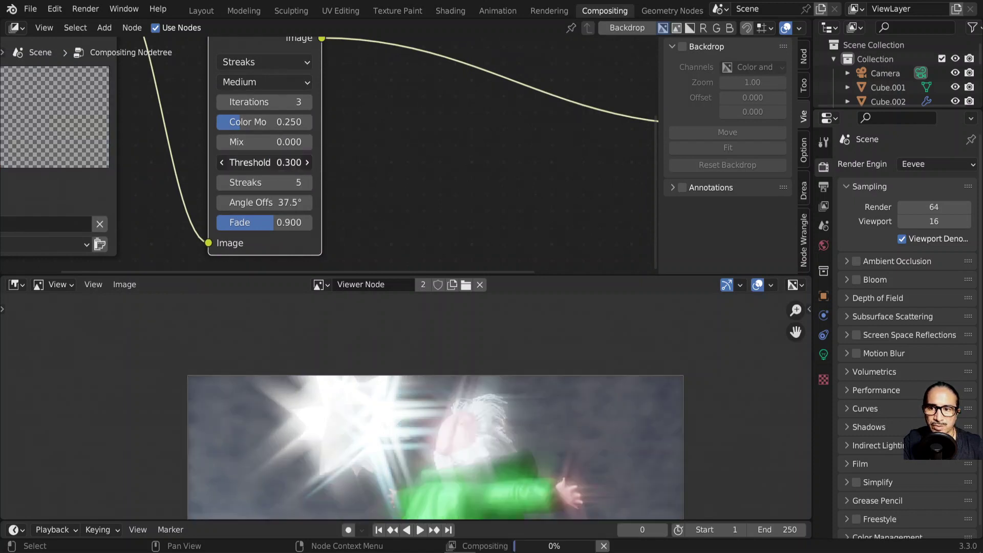
ctrl+scroll(289, 163, up, 1)
ctrl+scroll(288, 163, up, 1)
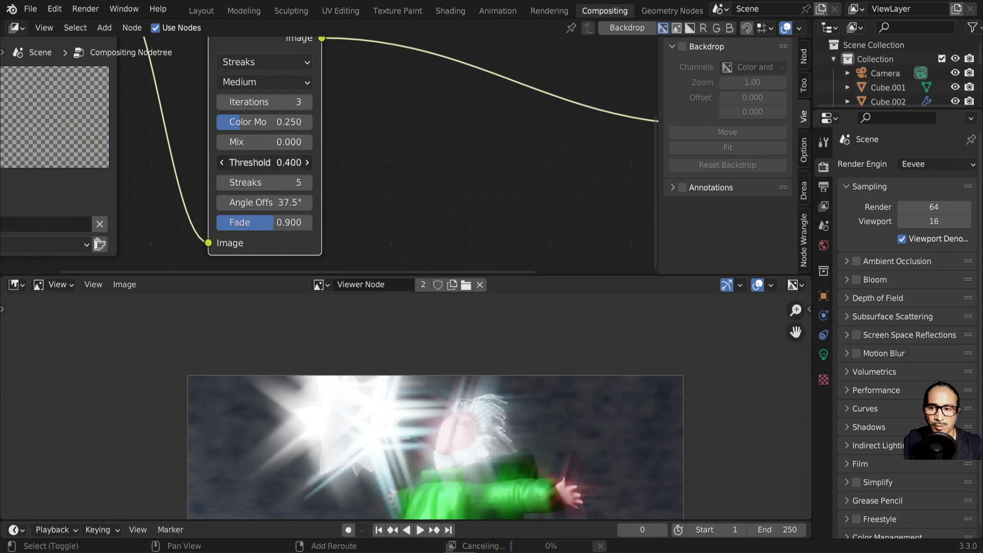
drag(282, 163, 312, 162)
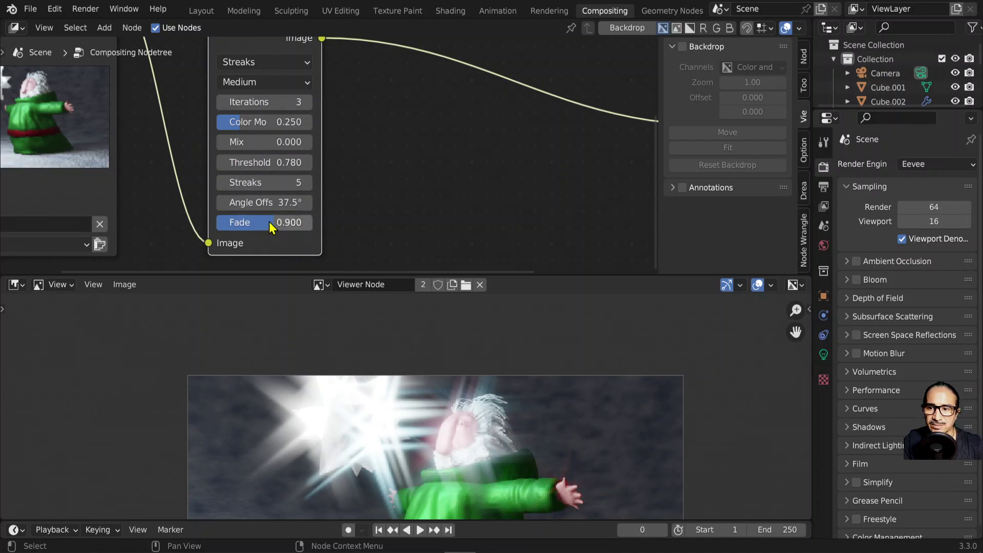
drag(271, 227, 250, 224)
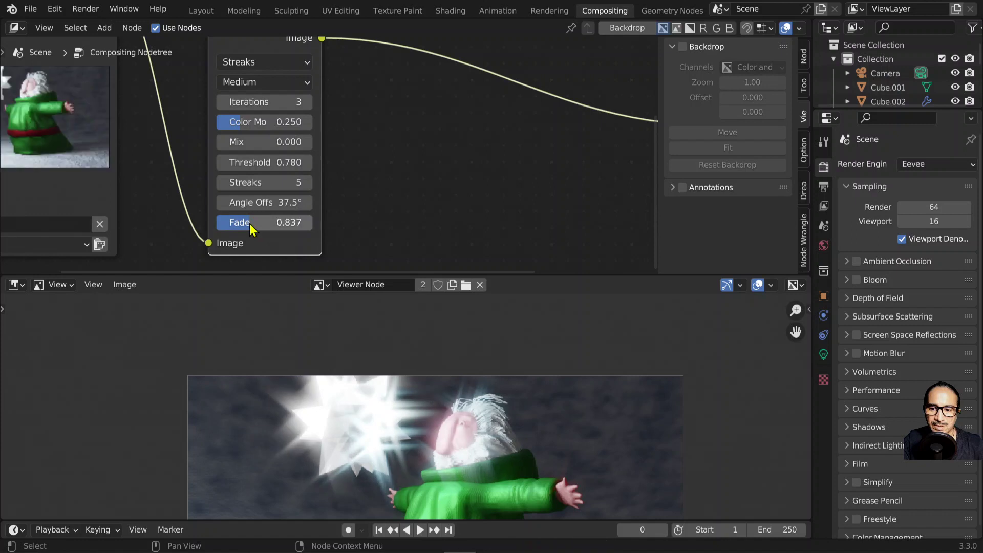
- Set the Glare node's Color Modulation to 0.821, keeping Medium quality
click(279, 84)
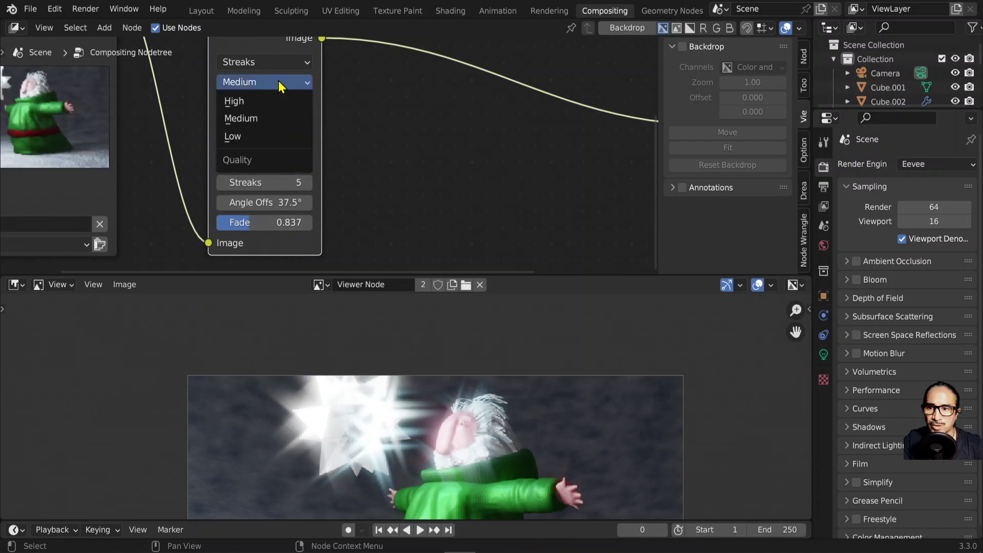
click(280, 83)
mouse_move(282, 122)
mouse_down()
mouse_move(256, 122)
mouse_move(295, 122)
mouse_up()
scroll(420, 389, up, 1)
scroll(427, 417, up, 5)
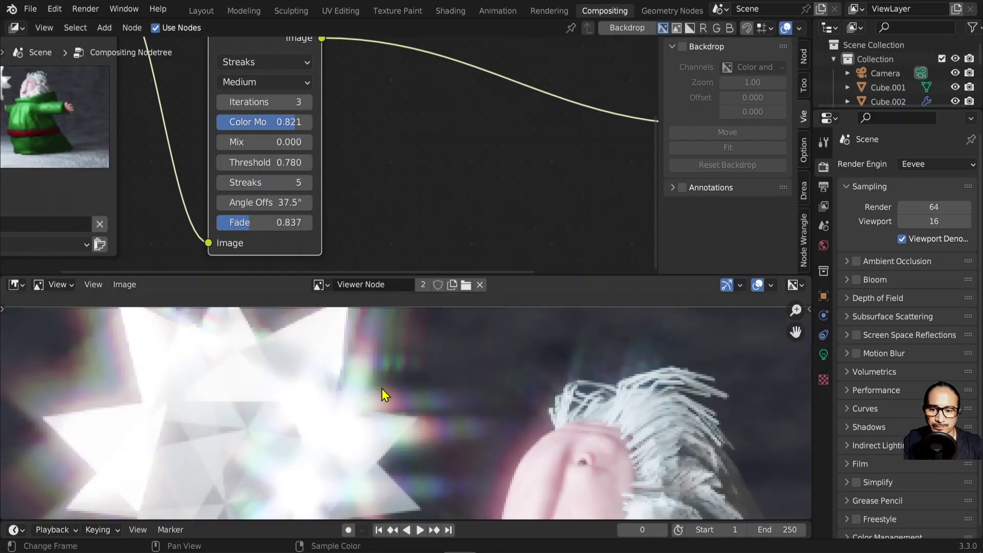
scroll(384, 394, down, 2)
scroll(394, 425, down, 2)
scroll(397, 433, down, 1)
- Pan and zoom the Viewer image to inspect the coloured glare on the star and character
middle_drag(397, 433, 386, 344)
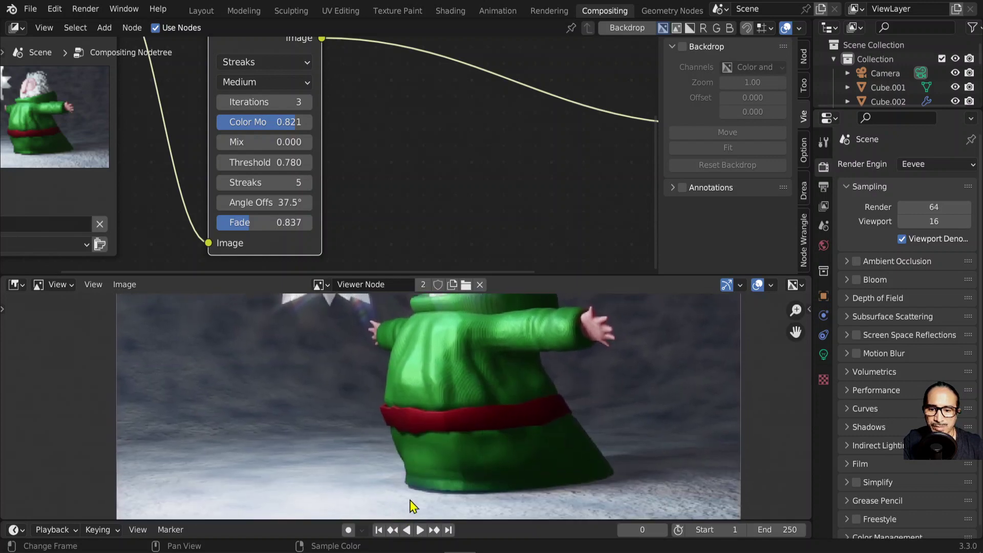
scroll(412, 507, down, 4)
middle_drag(442, 366, 436, 383)
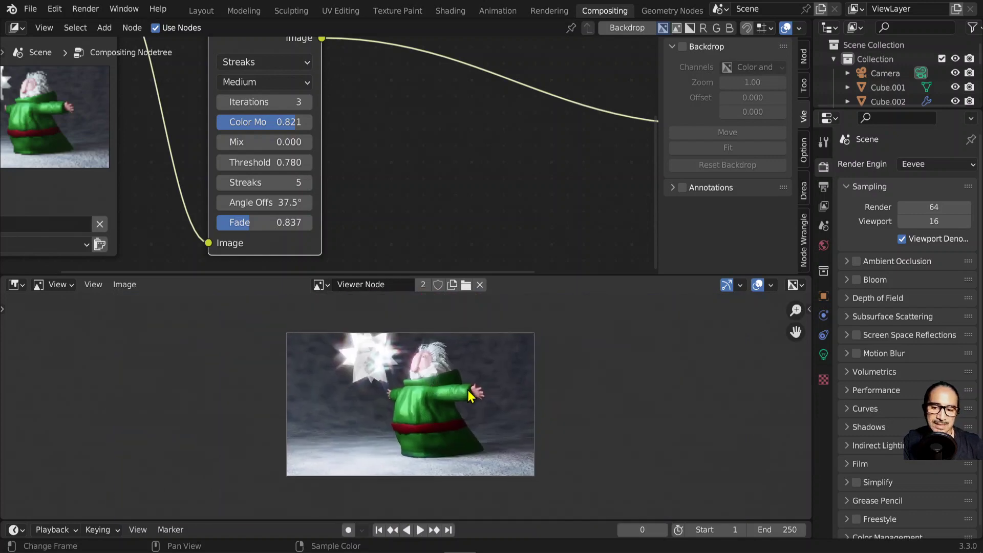
scroll(445, 399, up, 5)
scroll(410, 393, down, 4)
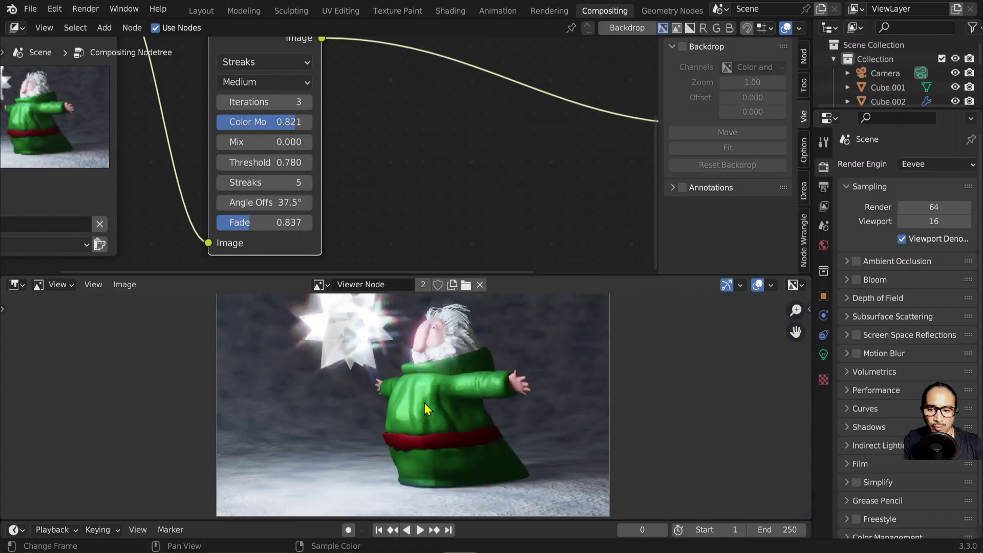
scroll(424, 403, up, 1)
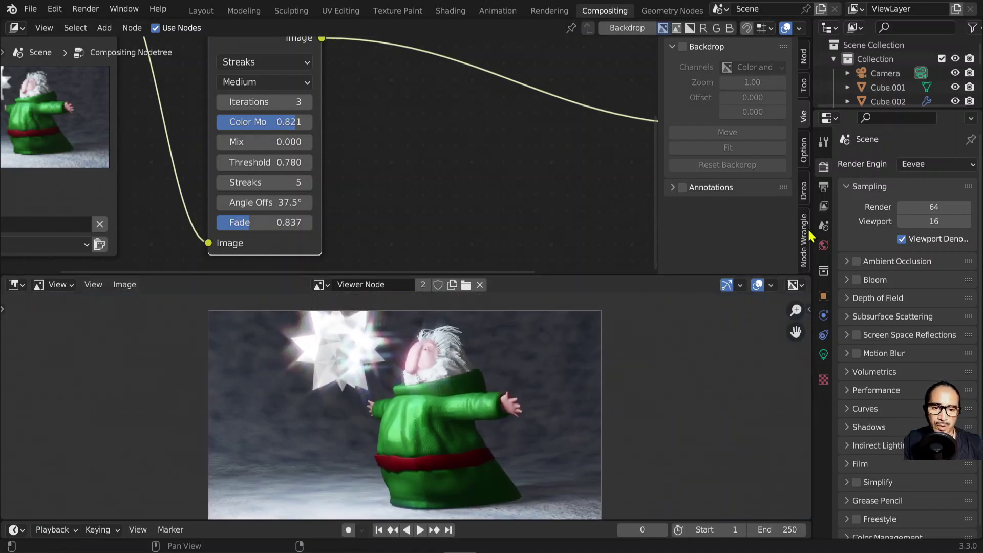
- Widen the Properties editor and nudge the Render Layers node down-right
drag(813, 226, 724, 228)
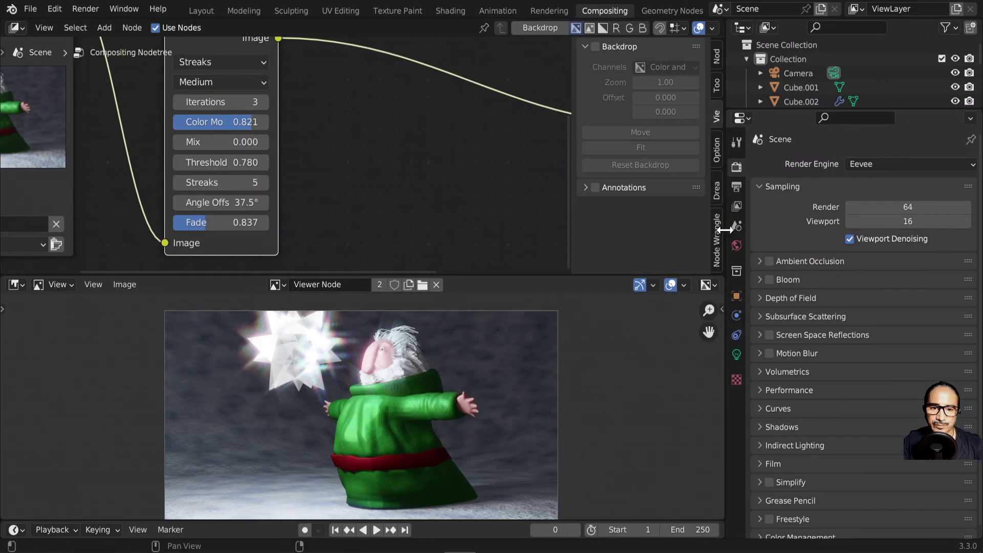
scroll(231, 153, down, 1)
middle_drag(117, 51, 259, 99)
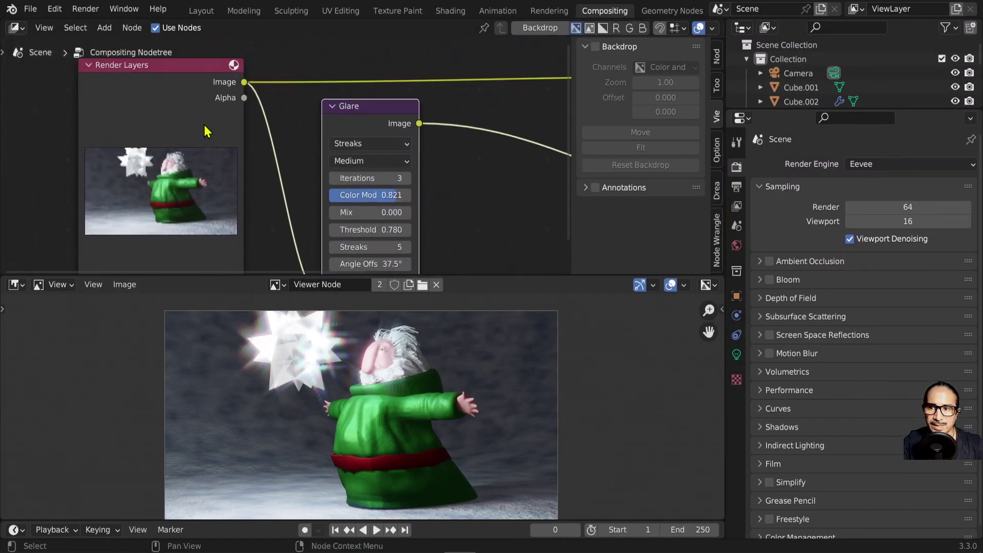
drag(210, 66, 212, 73)
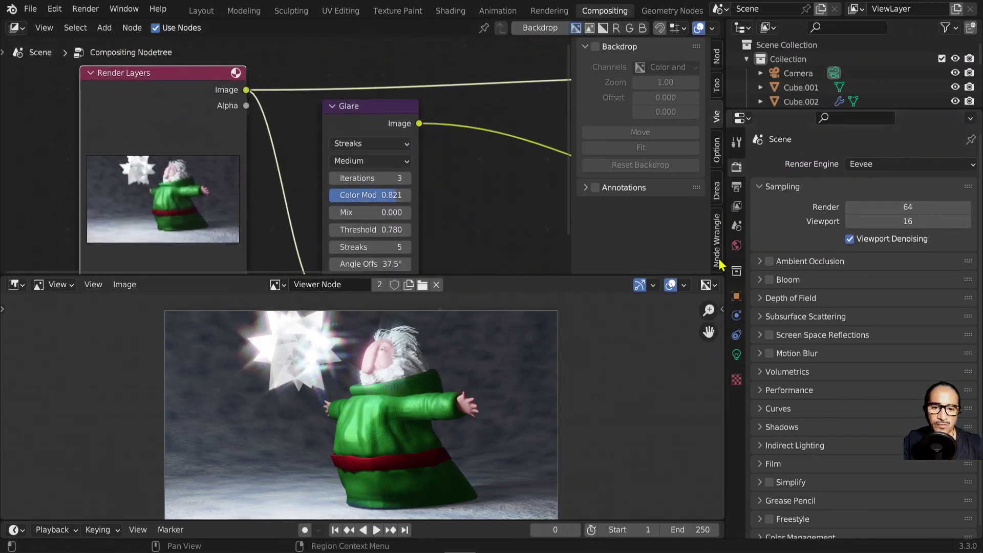
- Enable the Z pass in View Layer properties, reposition the nodes and collapse the Glare node
click(737, 207)
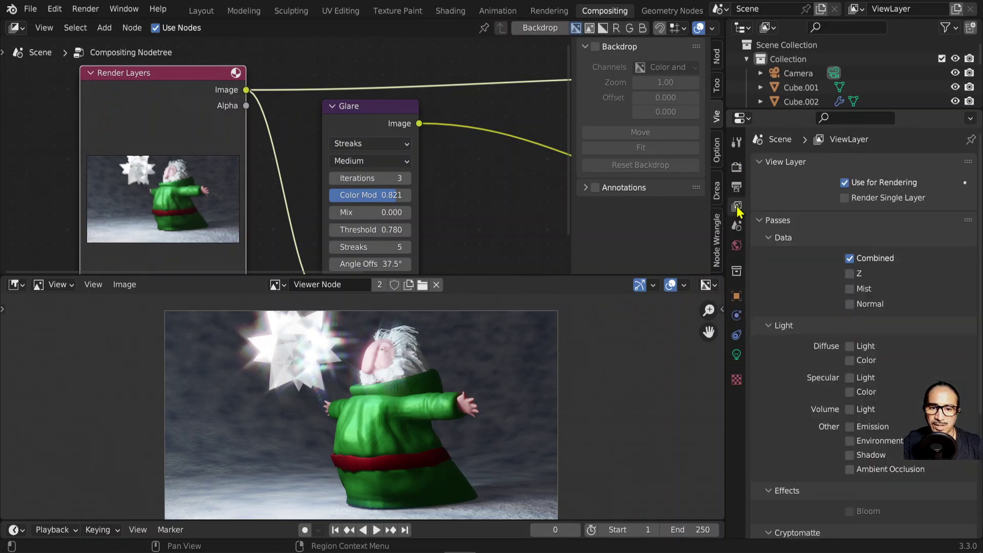
click(850, 276)
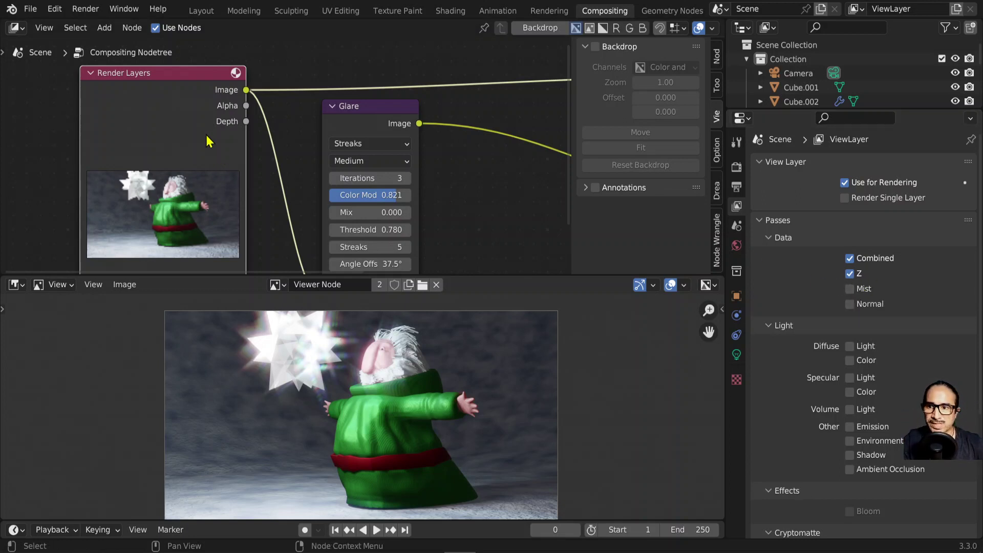
mouse_move(208, 85)
mouse_down()
mouse_move(149, 102)
mouse_move(213, 149)
mouse_up()
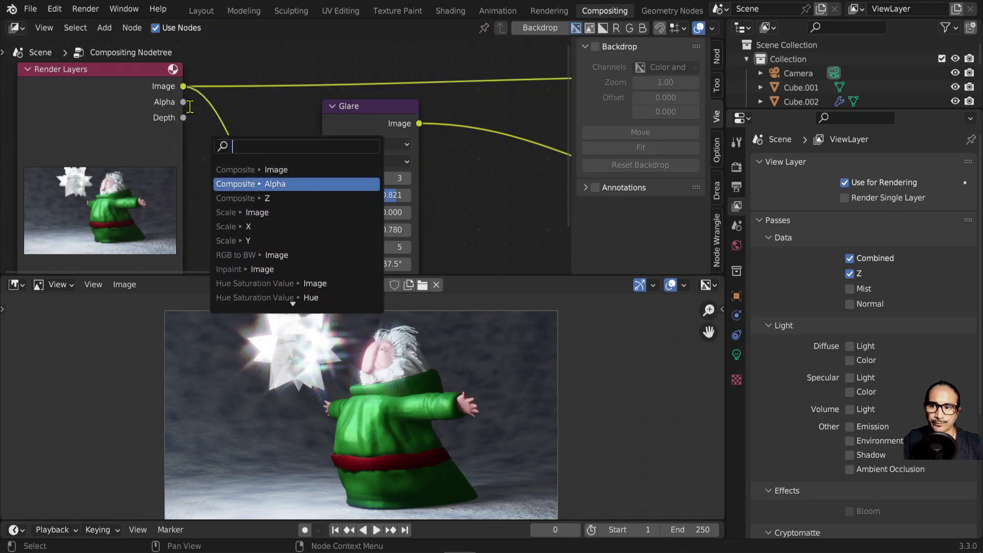
key(Escape)
drag(402, 121, 432, 114)
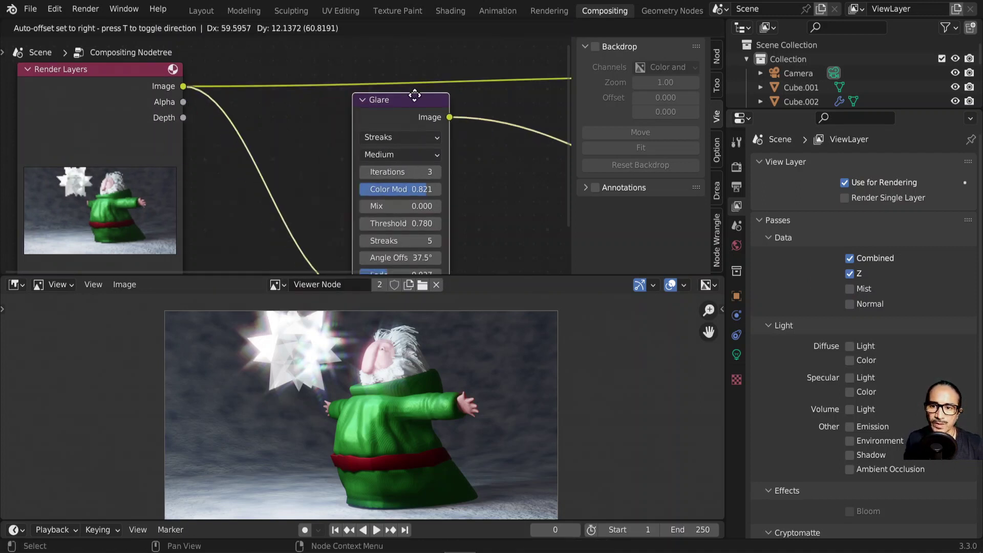
click(361, 104)
scroll(394, 160, down, 1)
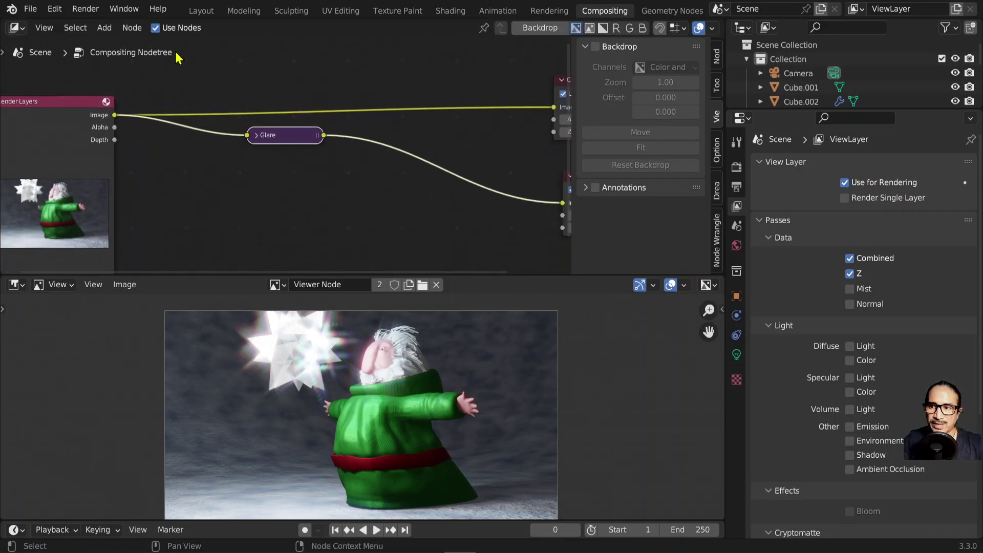
- Add a Defocus filter node below the Glare node
click(105, 30)
mouse_move(125, 122)
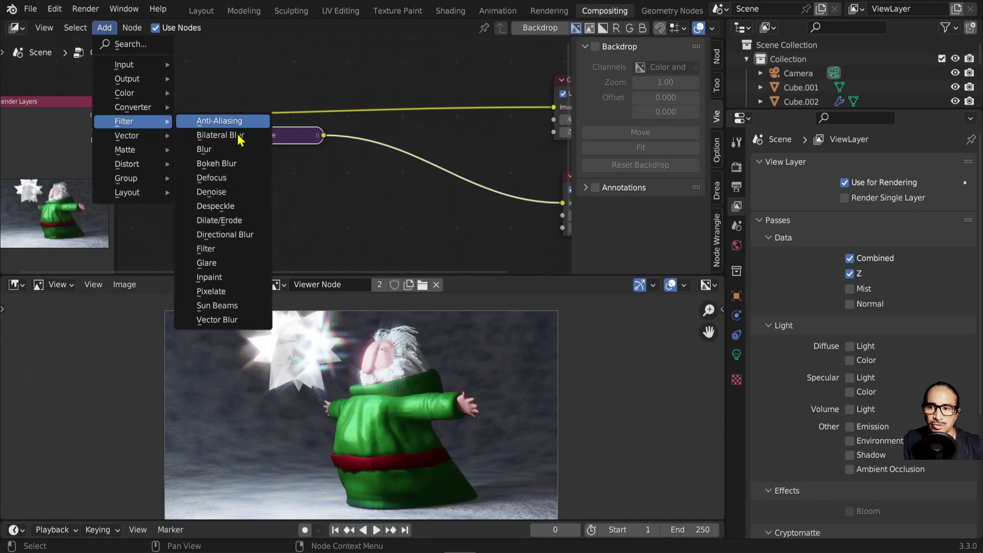
click(225, 181)
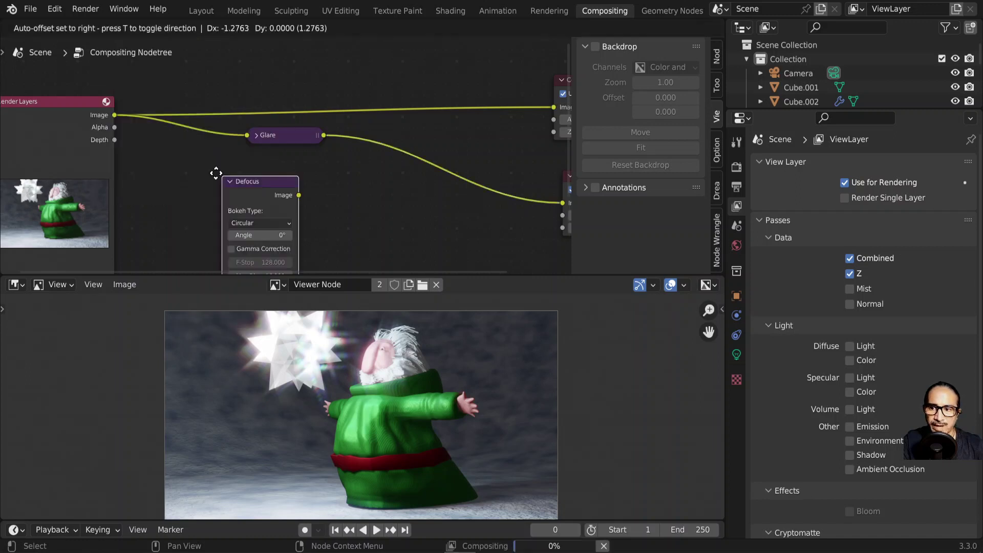
click(180, 160)
middle_drag(139, 156, 173, 76)
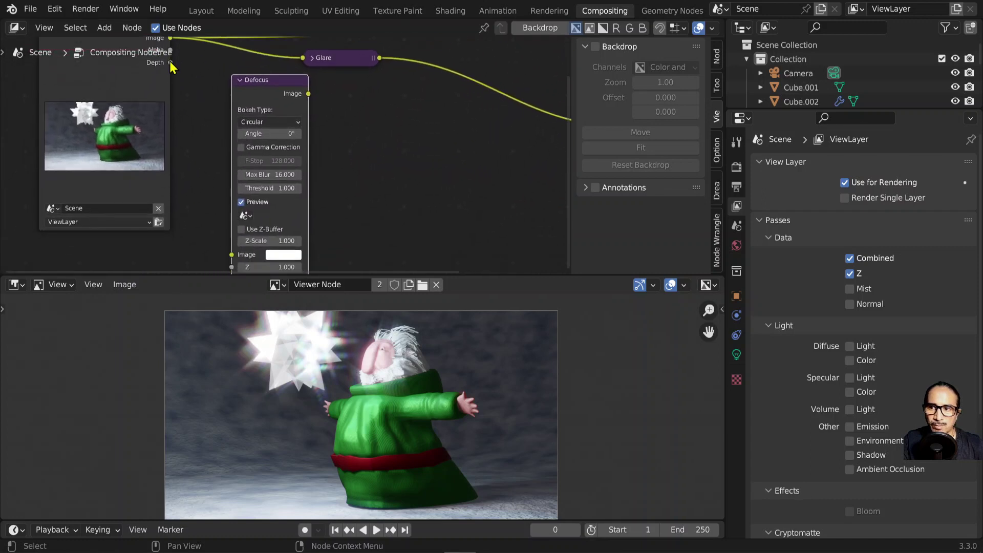
- Link Render Layers Depth to Defocus Z, and Defocus Image to the Viewer
mouse_move(171, 62)
mouse_down()
mouse_move(216, 195)
mouse_move(231, 194)
mouse_up()
scroll(256, 209, up, 2)
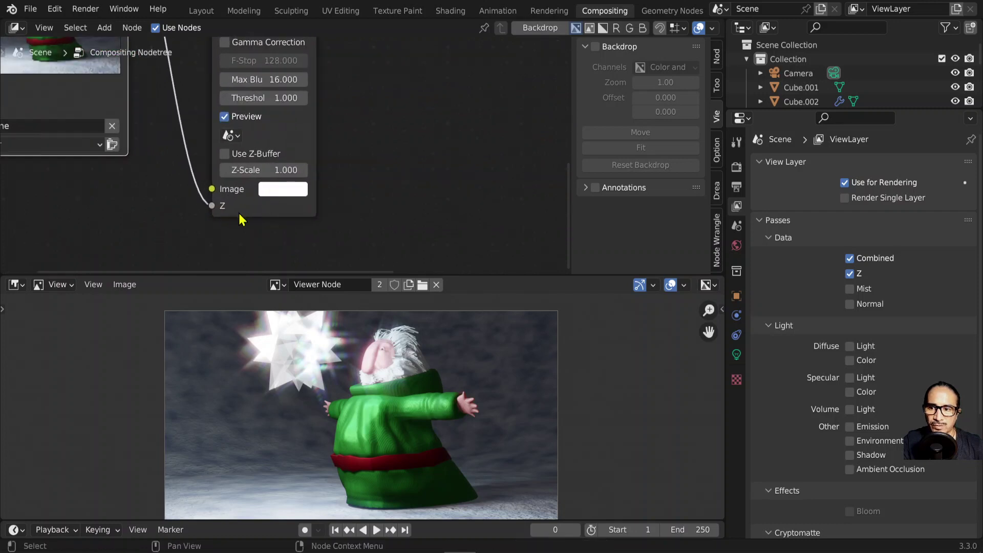
middle_drag(332, 103, 323, 213)
scroll(324, 212, down, 2)
middle_drag(384, 182, 246, 162)
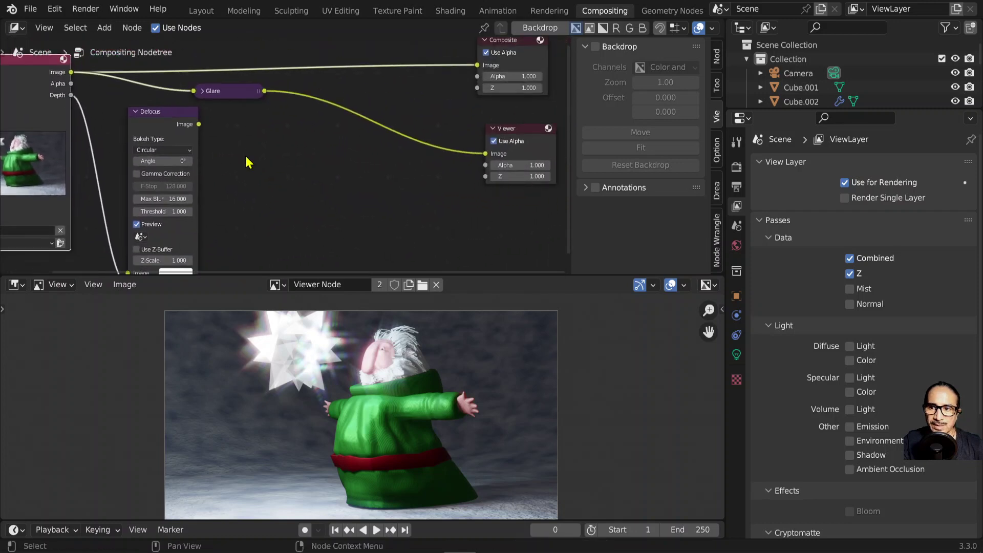
drag(199, 124, 485, 154)
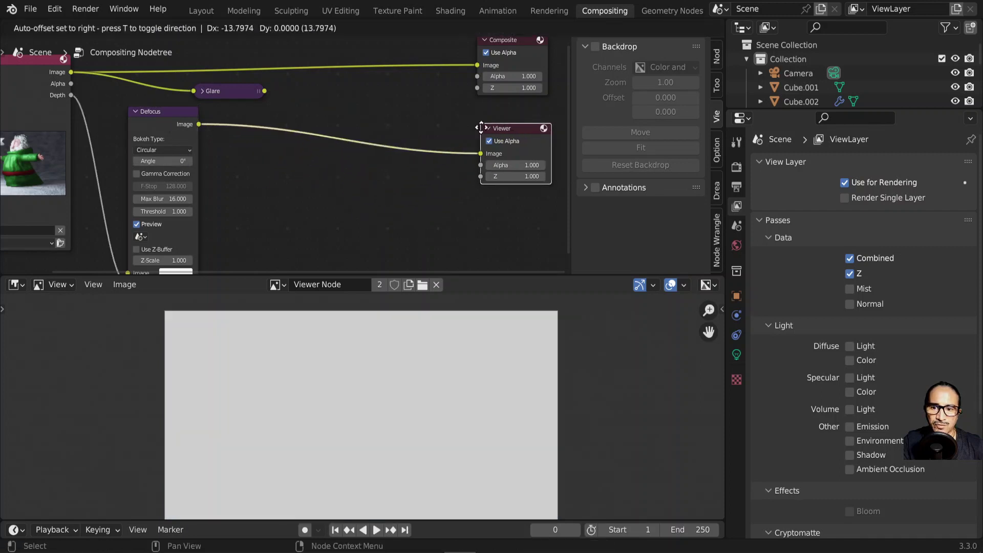
- Move the Viewer node left and the Defocus node right
drag(518, 136, 467, 145)
mouse_move(295, 207)
middle_down()
mouse_move(376, 173)
mouse_move(399, 204)
middle_up()
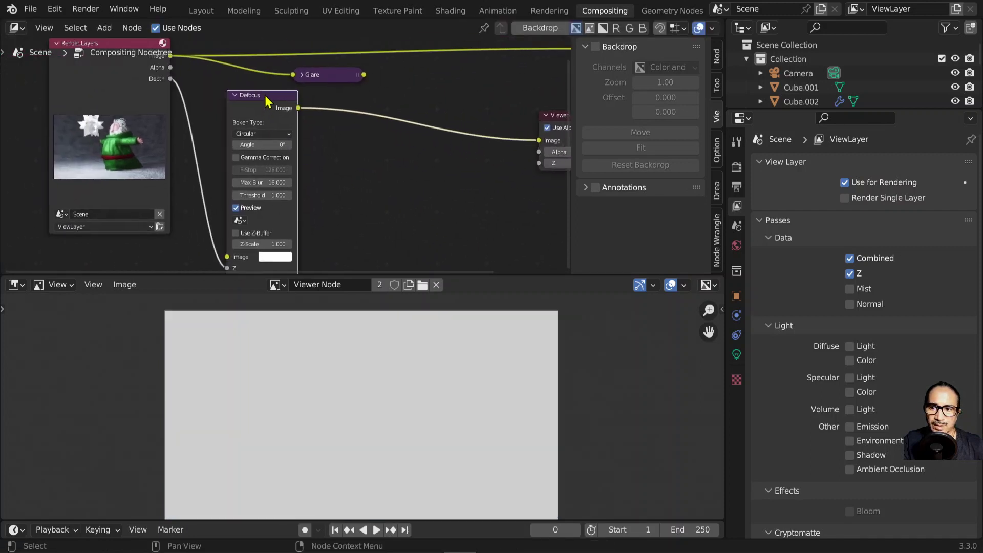
drag(270, 99, 358, 107)
scroll(358, 108, down, 1)
scroll(402, 417, down, 5)
scroll(361, 372, up, 5)
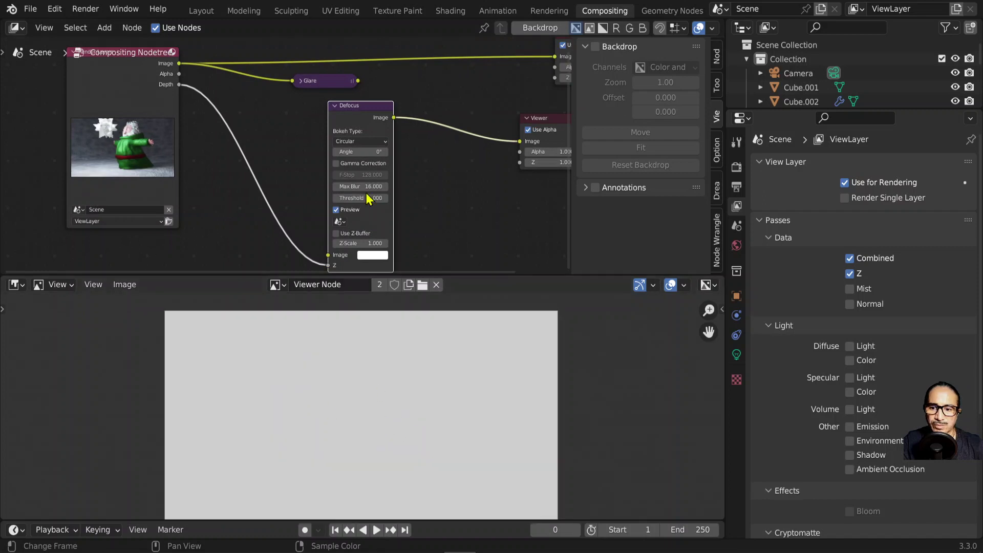
scroll(390, 199, up, 1)
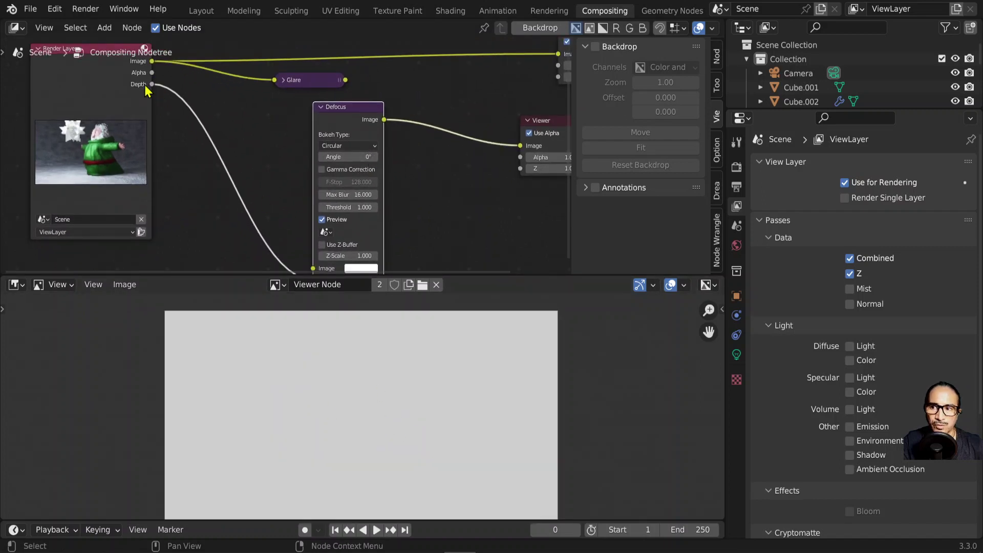
scroll(246, 121, down, 3)
scroll(161, 85, up, 3)
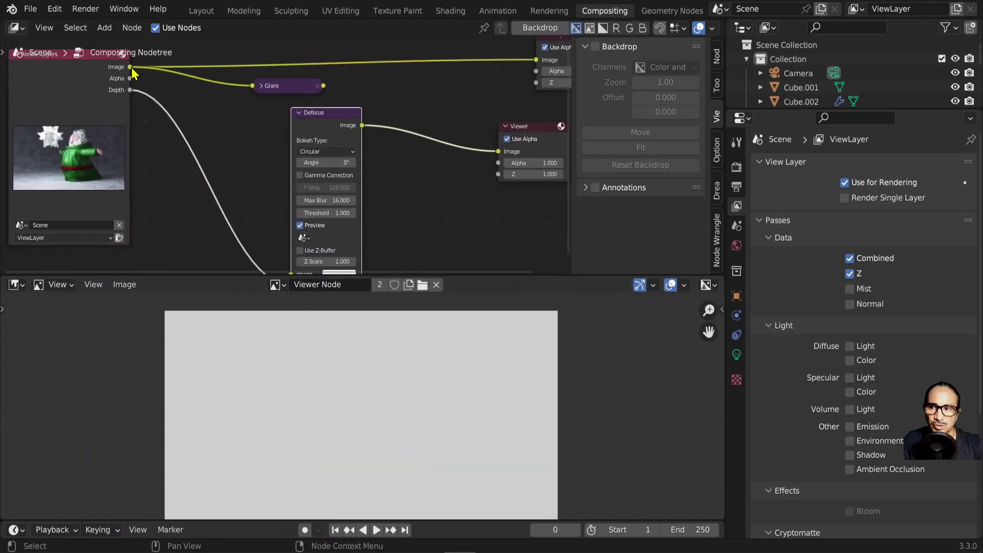
- Connect Render Layers Image to the Defocus Image input and frame all nodes
drag(130, 68, 296, 179)
scroll(297, 190, up, 1)
scroll(298, 190, up, 1)
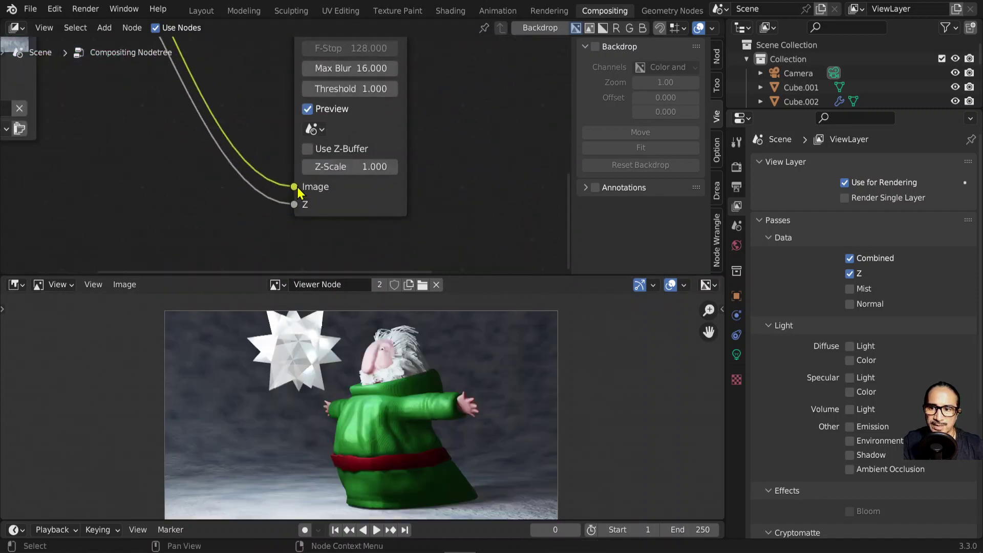
scroll(298, 191, up, 1)
scroll(379, 402, up, 5)
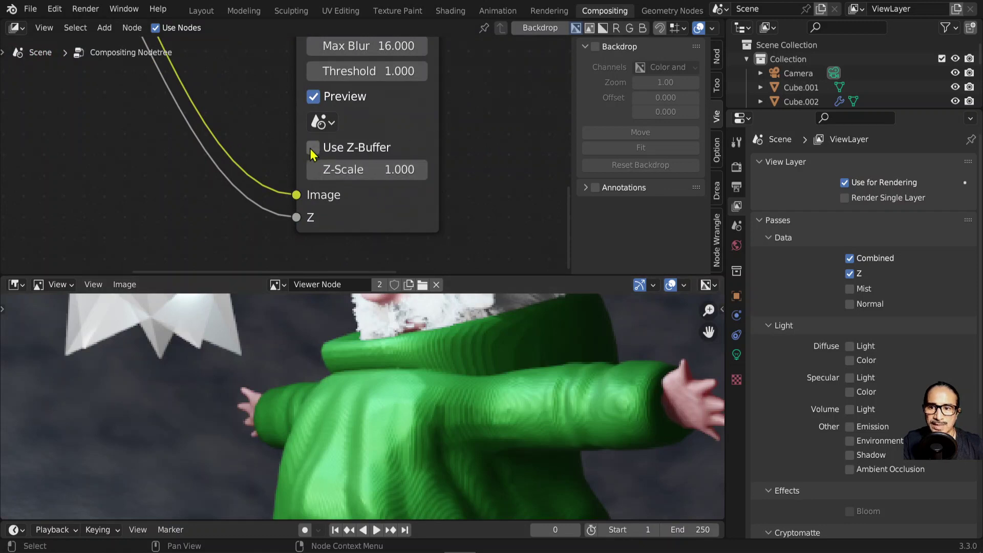
scroll(306, 184, down, 3)
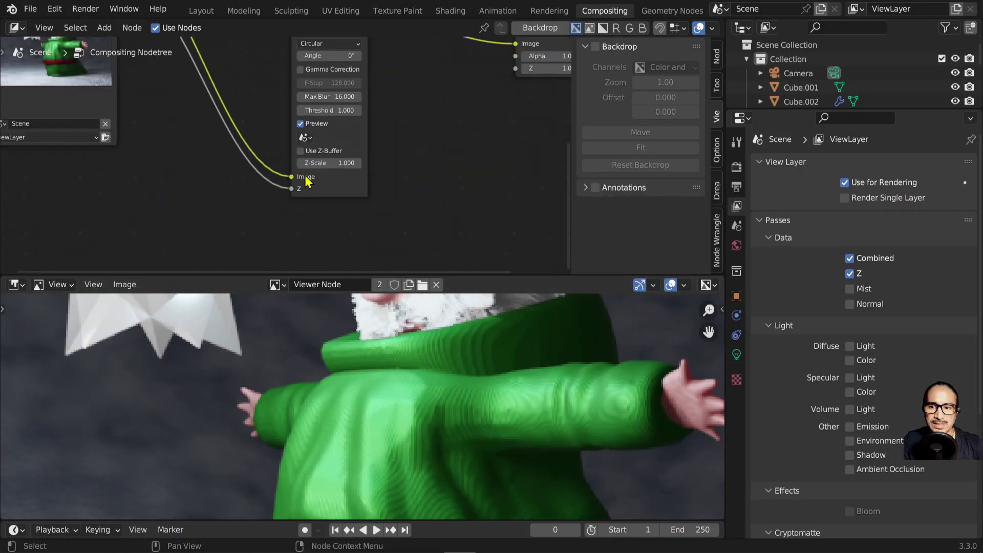
key(Home)
drag(159, 82, 184, 195)
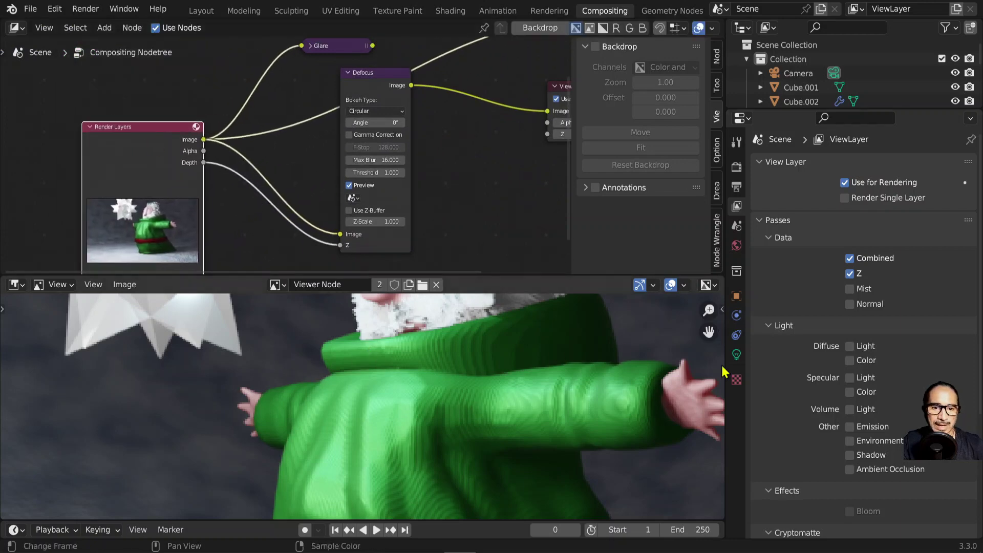
scroll(334, 143, down, 1)
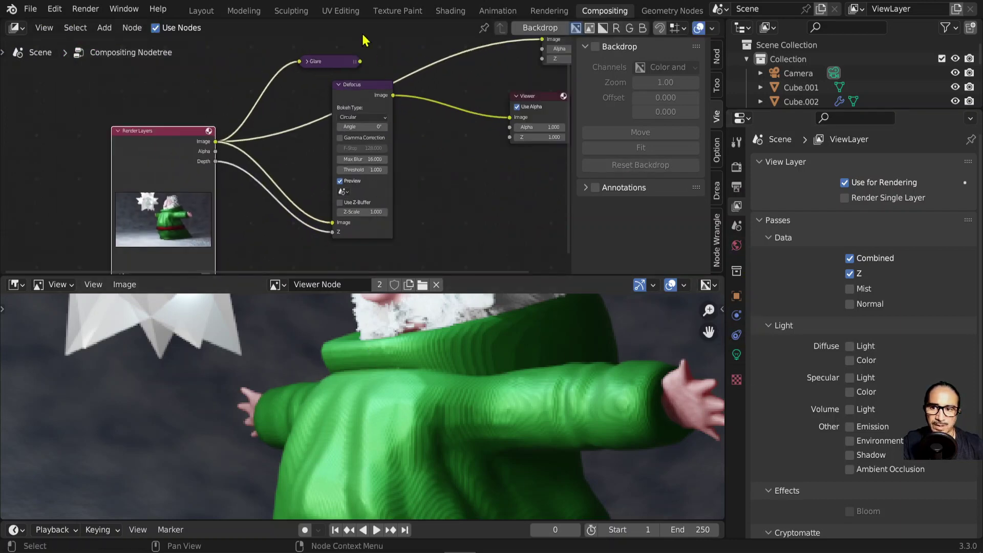
- In Layout, select the Camera and expand its Depth of Field panel (F-Stop 2.8, 50 mm lens)
click(201, 11)
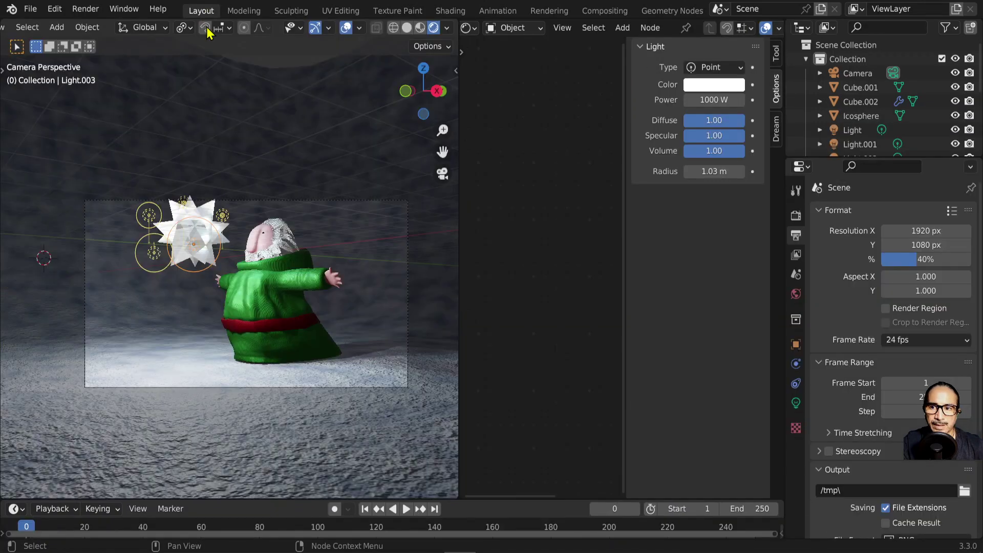
click(372, 209)
click(374, 223)
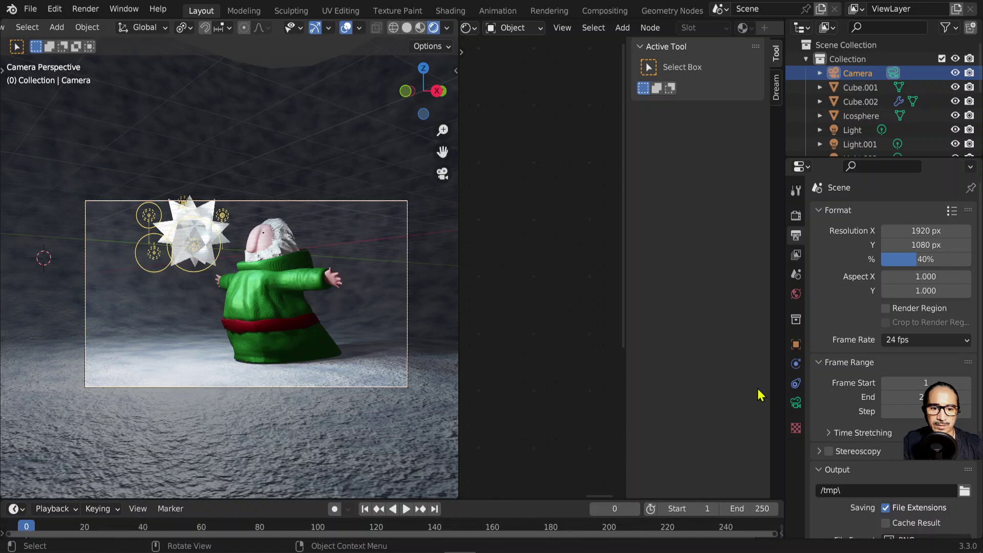
click(796, 403)
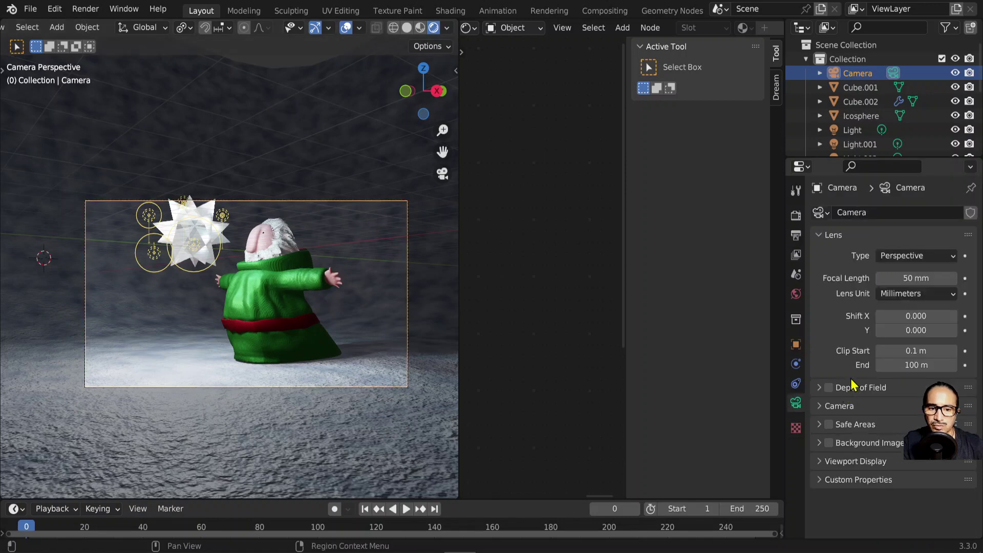
click(876, 392)
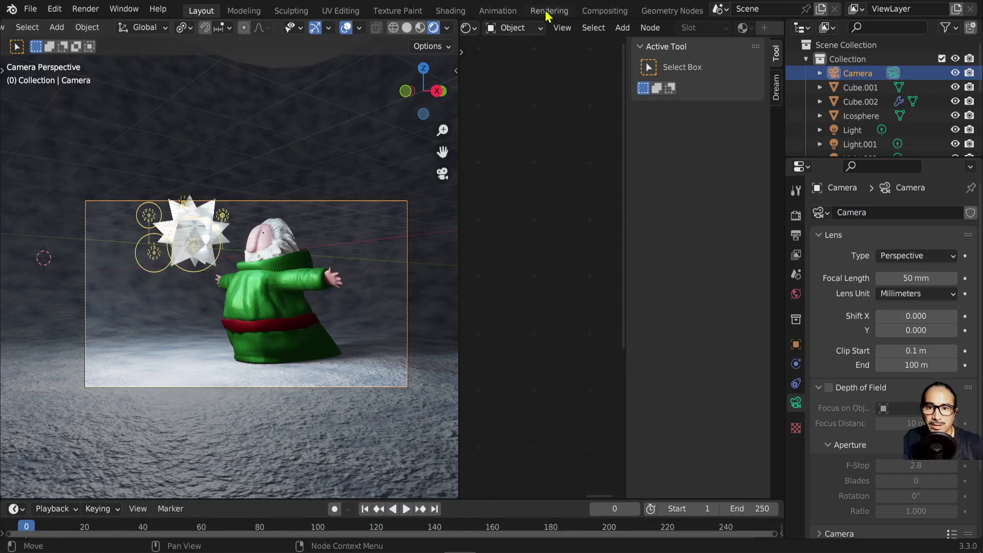
- Back in Compositing, switch the Defocus node to use the Z-Buffer
click(589, 12)
scroll(358, 184, up, 1)
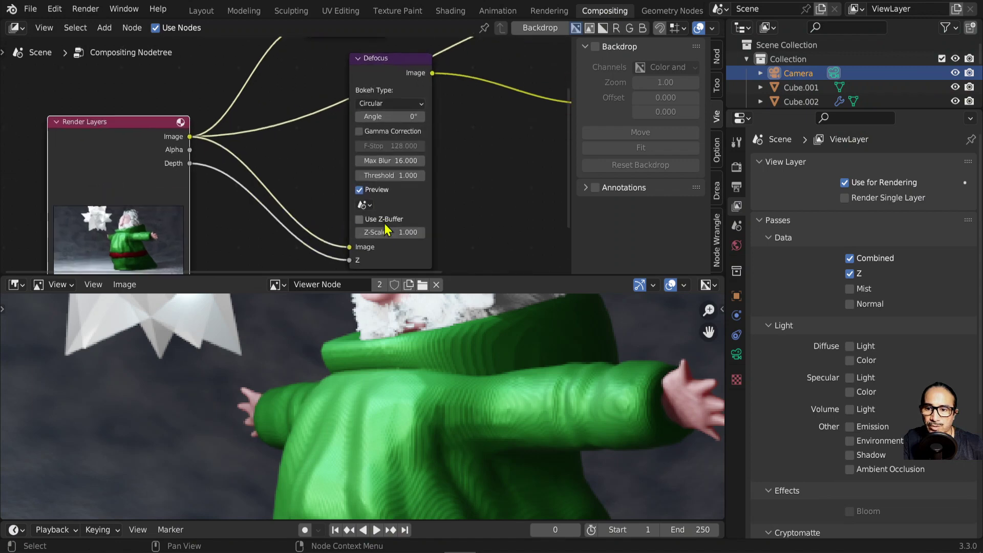
scroll(358, 184, up, 1)
scroll(356, 181, up, 1)
click(350, 177)
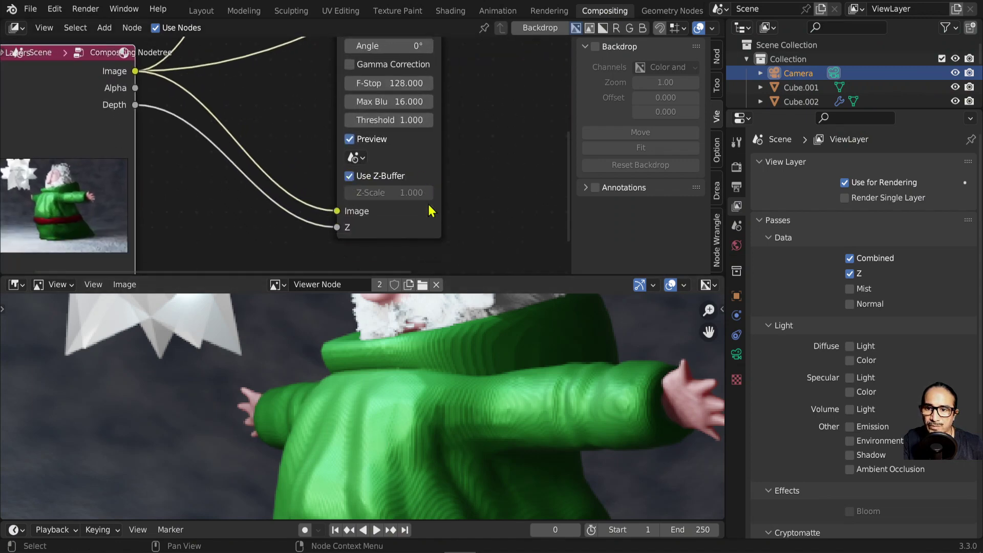
key(Home)
scroll(416, 383, up, 1)
scroll(416, 386, up, 1)
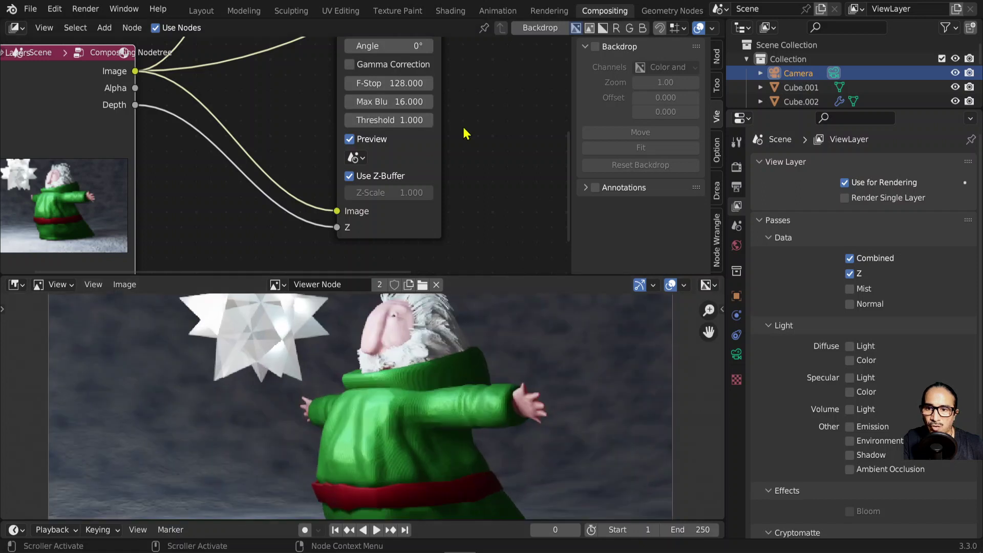
- Lower the Defocus F-Stop to 0.000
drag(406, 83, 354, 83)
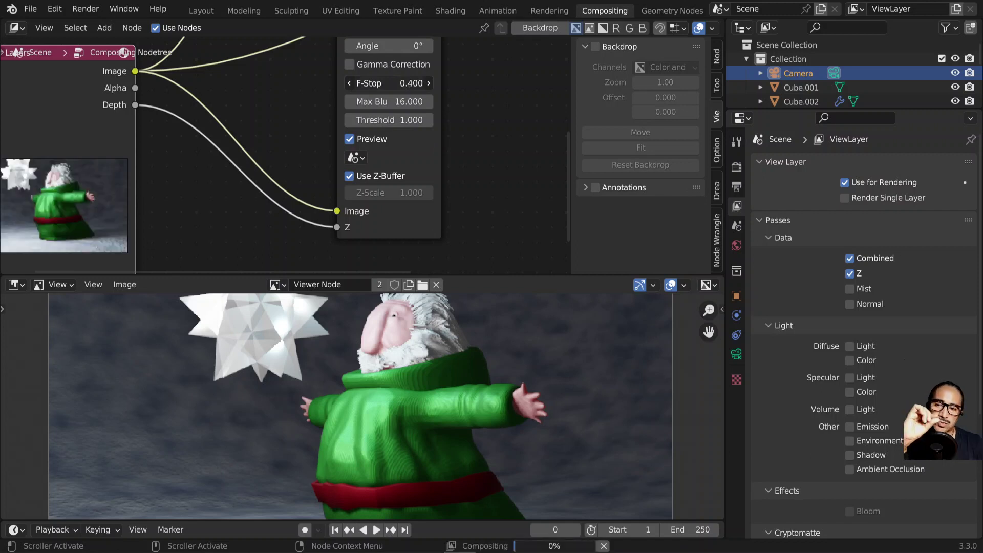
drag(353, 83, 348, 83)
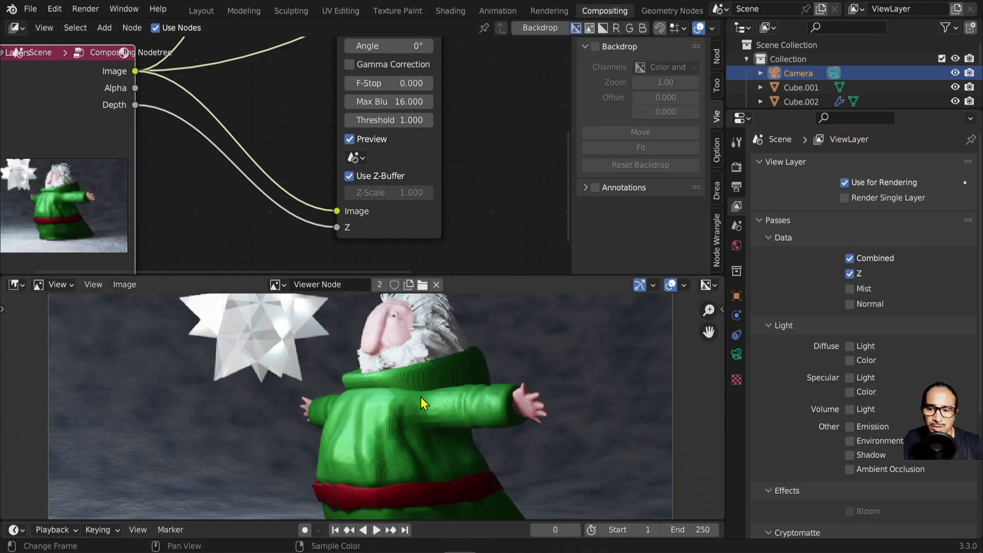
scroll(419, 397, down, 1)
scroll(439, 406, down, 2)
scroll(441, 173, down, 1)
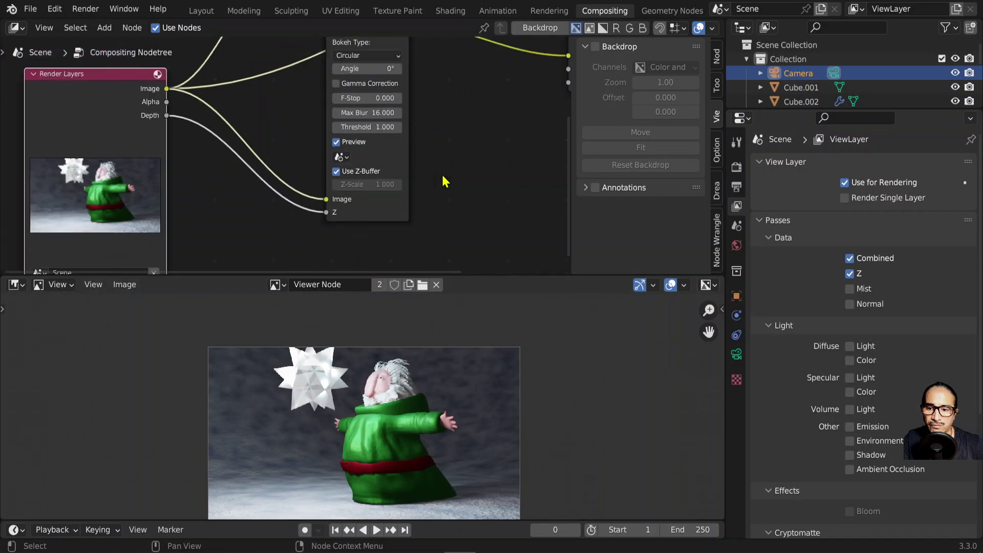
scroll(442, 176, up, 2)
- Move the Defocus node into view and raise its F-Stop to 0.400
middle_drag(448, 147, 389, 219)
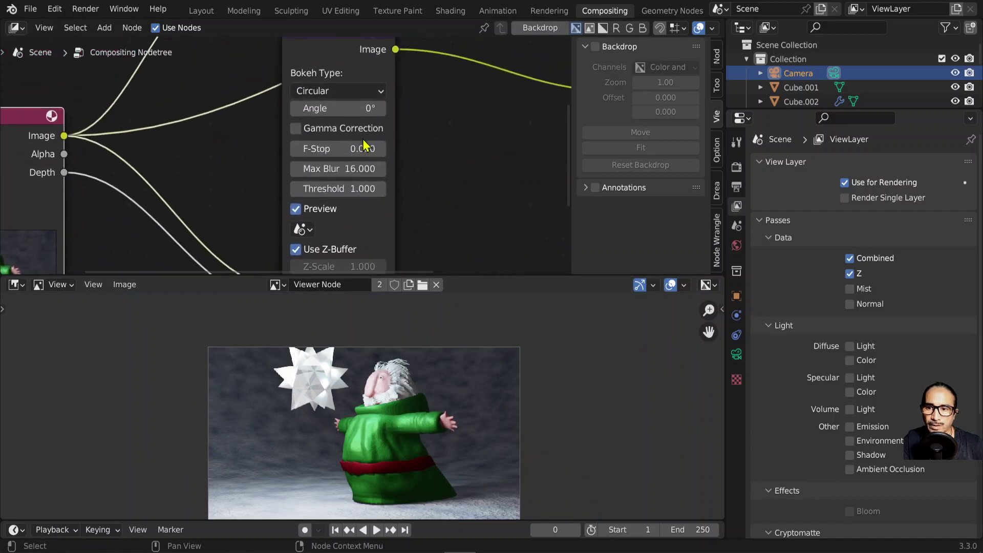
scroll(454, 170, down, 1)
scroll(454, 171, down, 2)
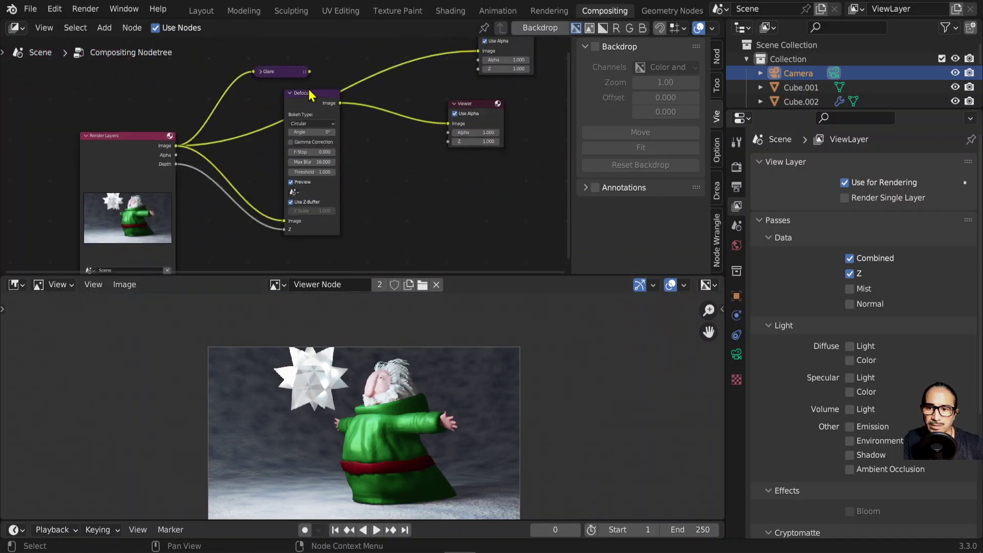
drag(302, 107, 379, 110)
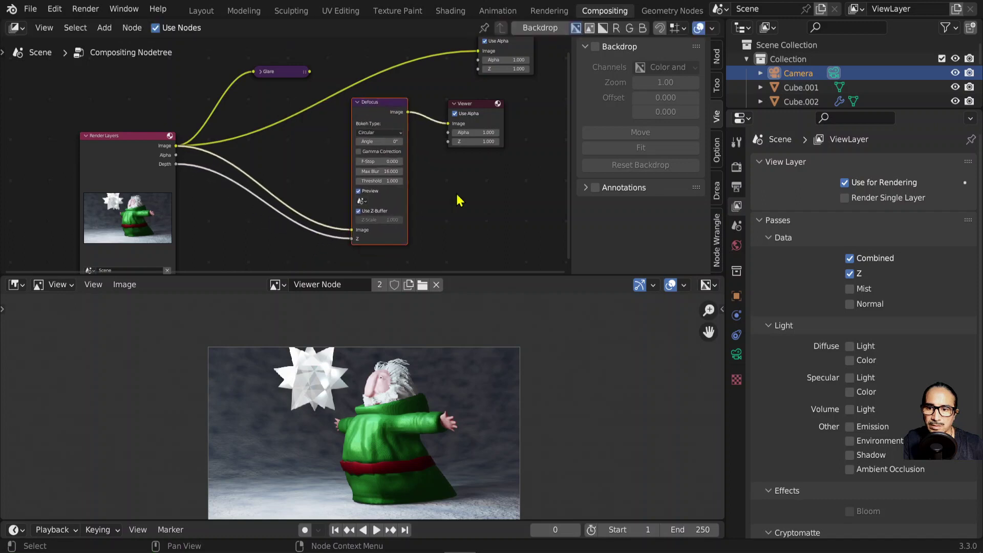
scroll(501, 248, up, 2)
scroll(501, 249, up, 2)
scroll(463, 253, up, 1)
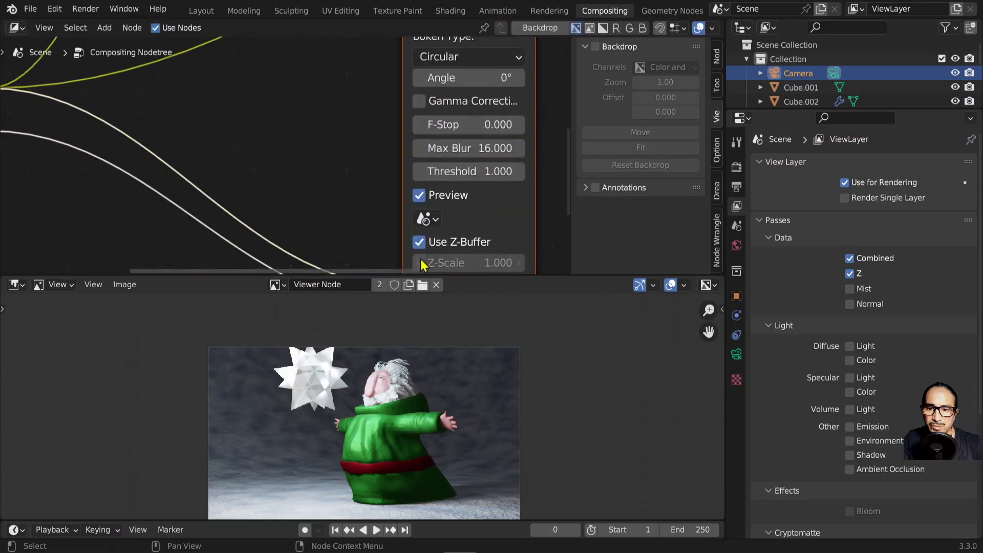
mouse_move(423, 263)
middle_down()
mouse_move(416, 175)
mouse_move(373, 224)
middle_up()
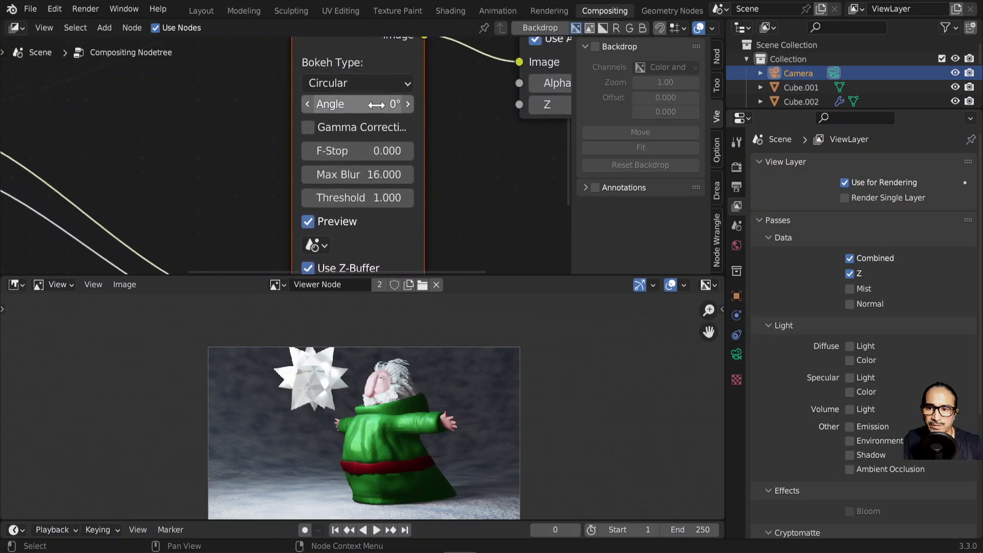
middle_drag(377, 104, 376, 133)
drag(359, 180, 373, 179)
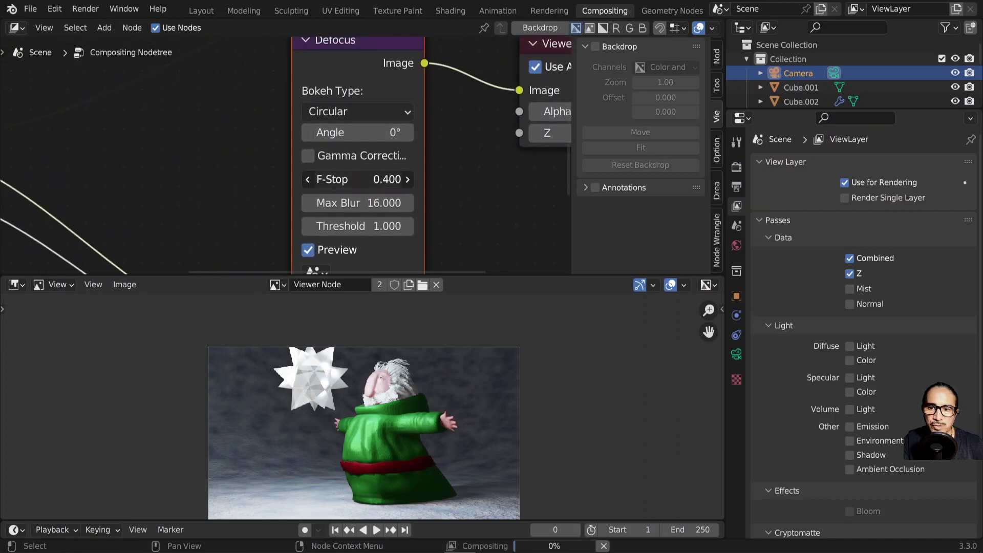
scroll(326, 161, down, 2)
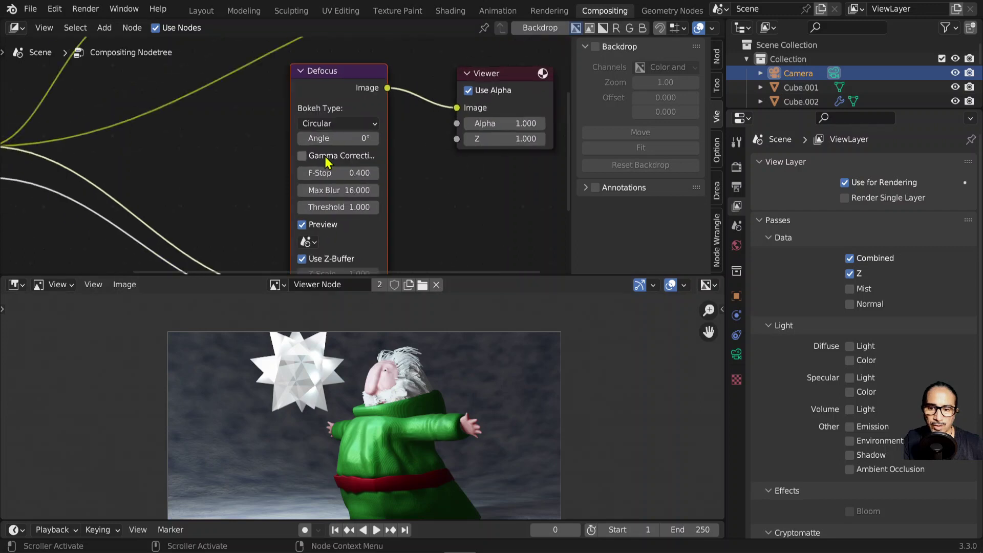
- Render the frame with F12 and close the render window once it finishes
key(F12)
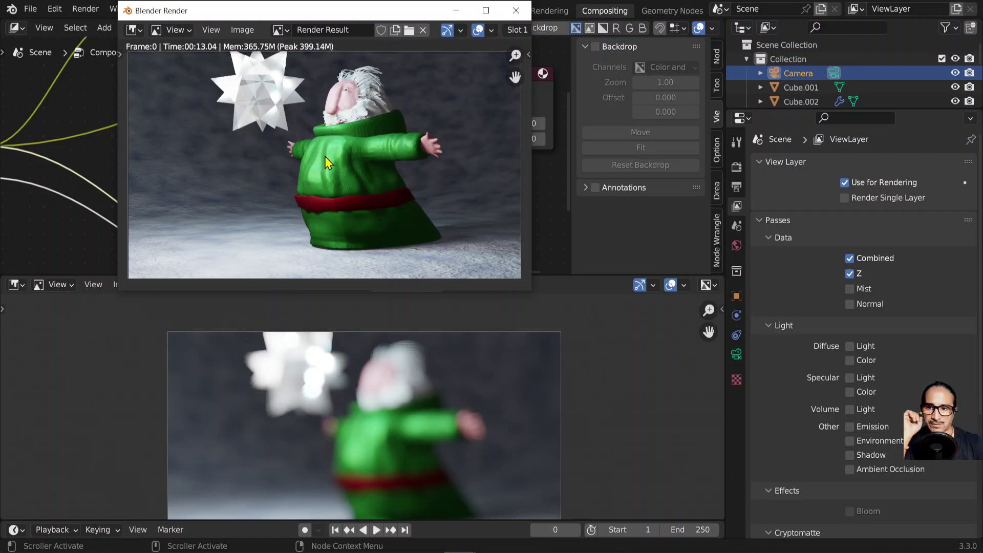
click(516, 10)
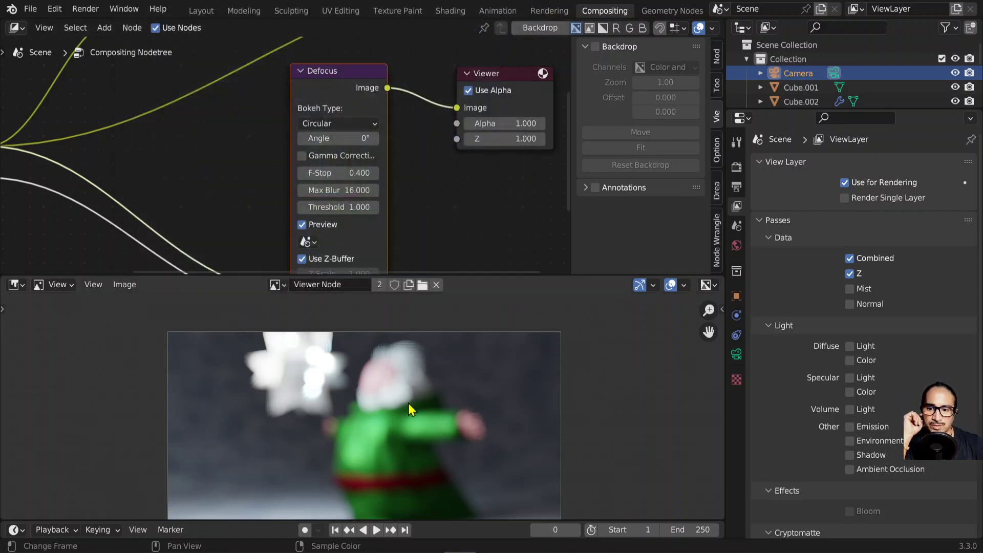
- Try Defocus F-Stop values 1.6, 11.5 and 21.1, settling on 2.400
middle_drag(398, 180, 410, 132)
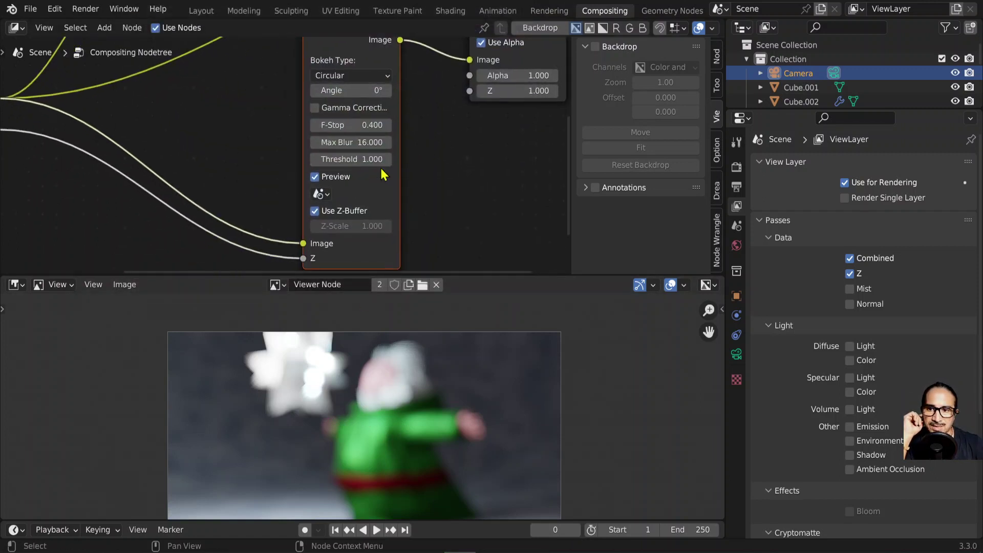
scroll(385, 130, up, 1)
scroll(384, 131, up, 1)
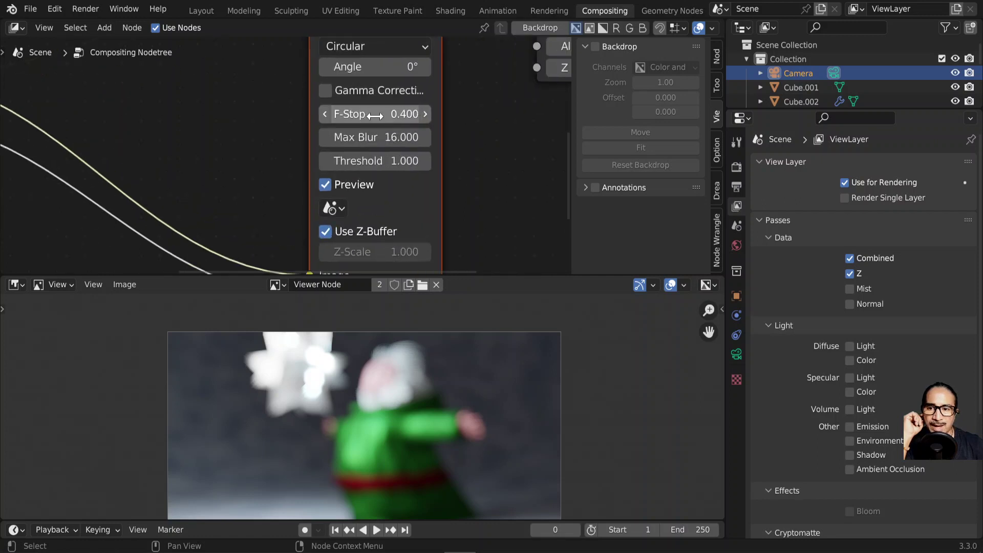
scroll(385, 130, up, 1)
drag(407, 99, 440, 98)
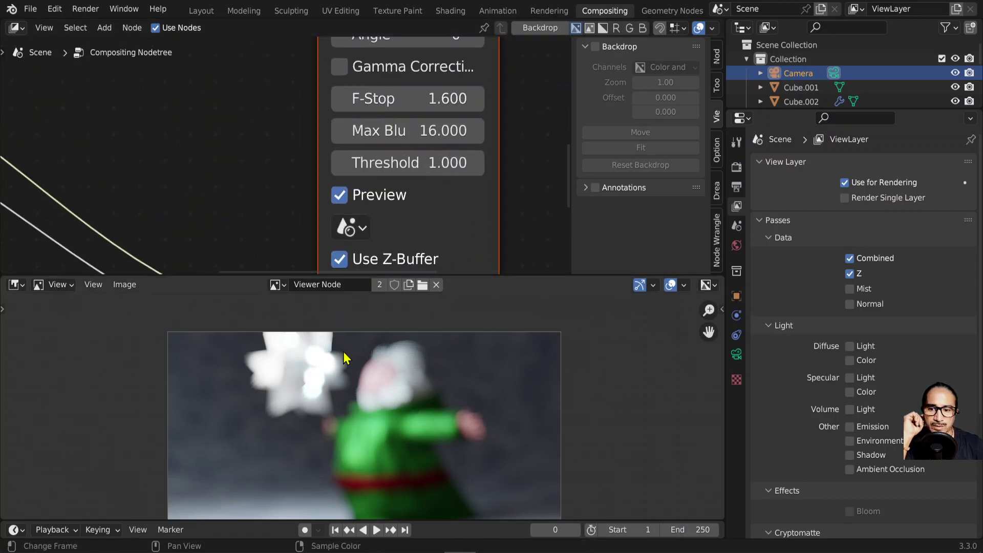
scroll(391, 395, up, 3)
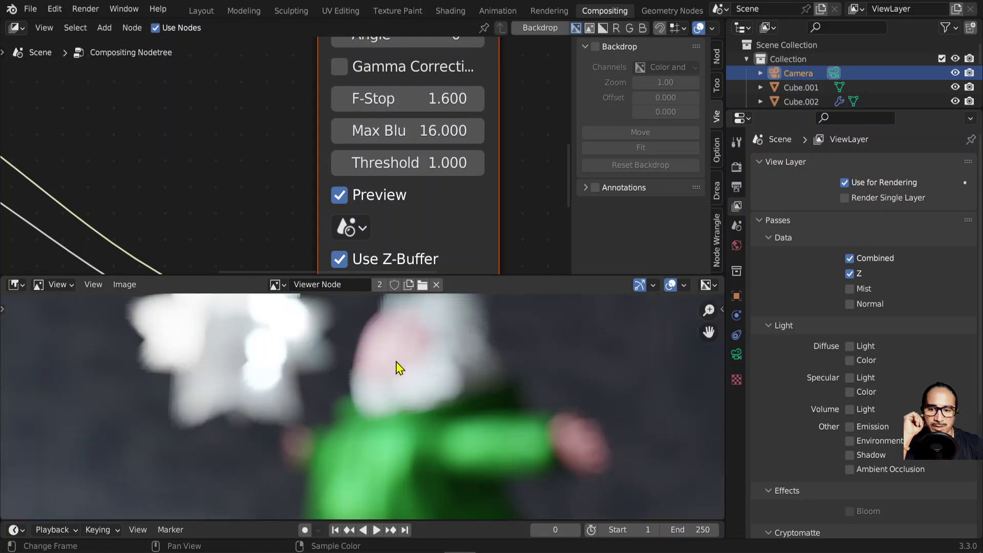
drag(440, 98, 451, 98)
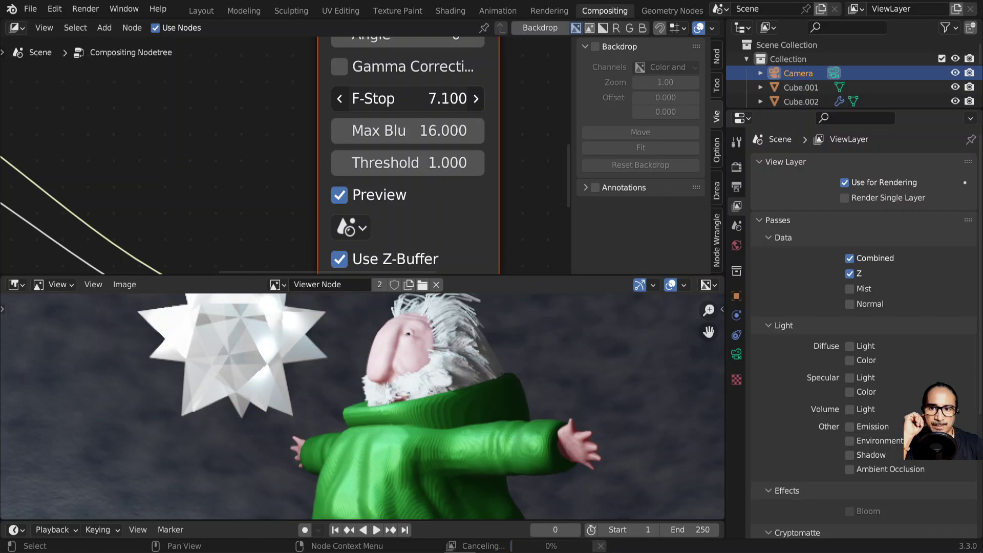
drag(440, 98, 450, 98)
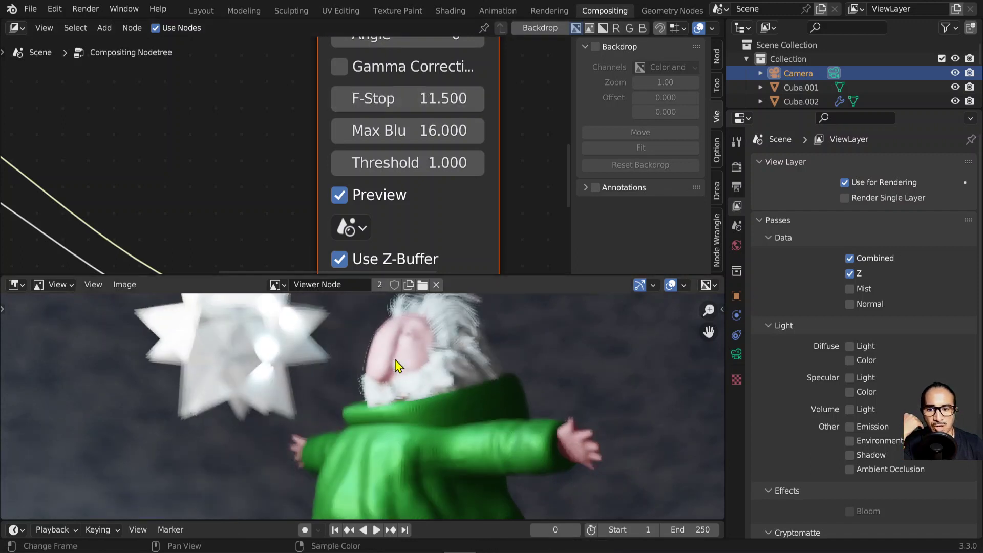
mouse_move(441, 98)
mouse_down()
mouse_move(451, 98)
mouse_move(407, 98)
mouse_up()
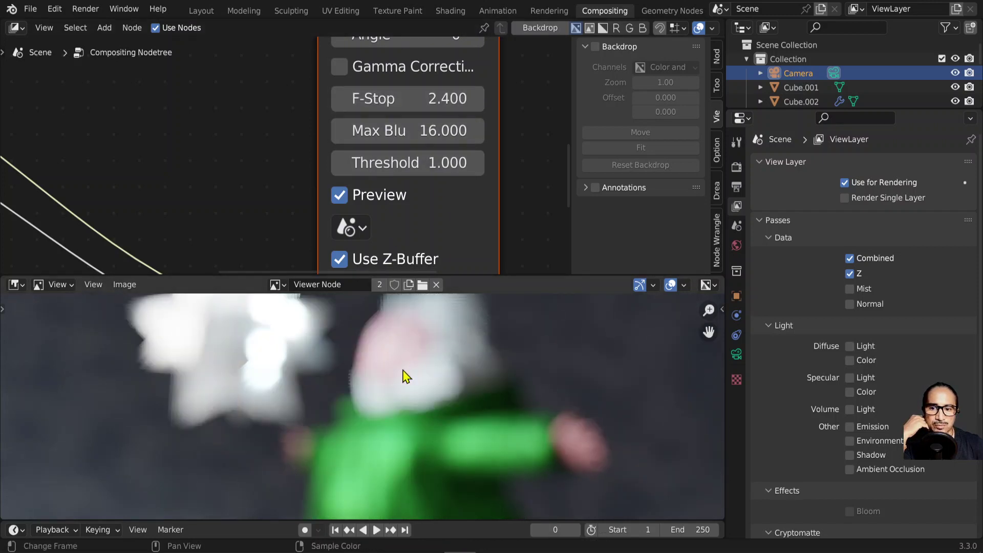
scroll(405, 394, down, 3)
scroll(393, 442, down, 2)
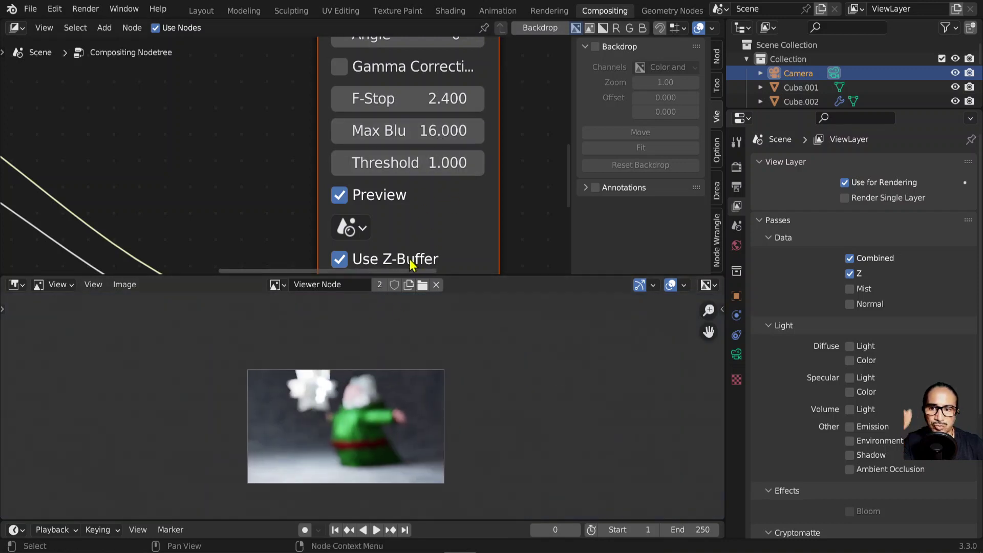
- Turn on the camera's Depth of Field (Focus Distance 10 m, F-Stop 2.8) and collapse Aperture
click(737, 358)
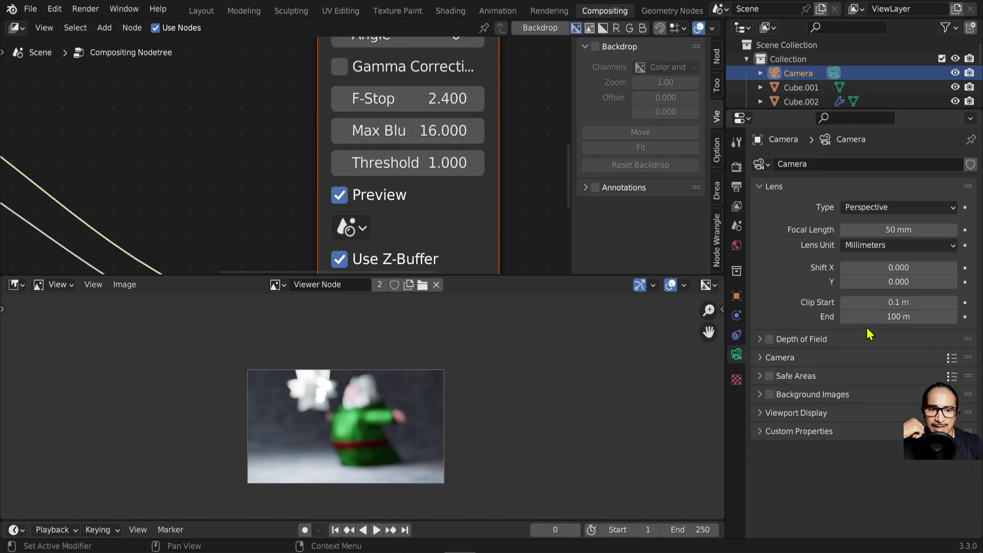
click(796, 343)
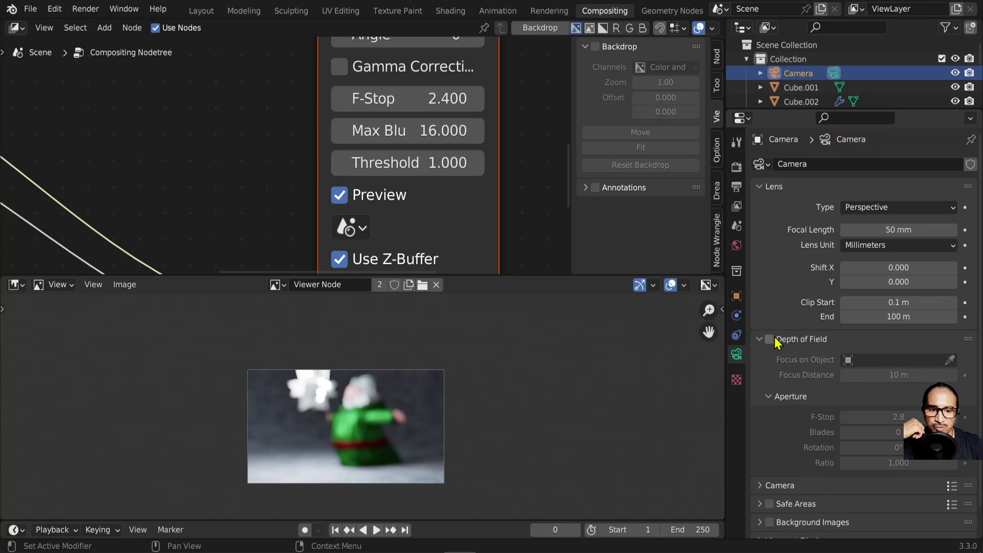
click(769, 340)
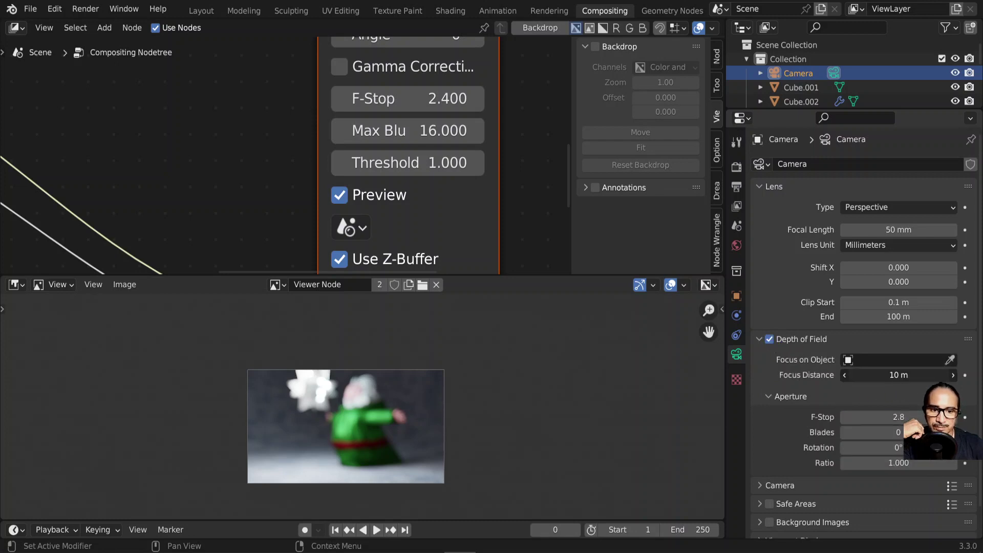
click(881, 398)
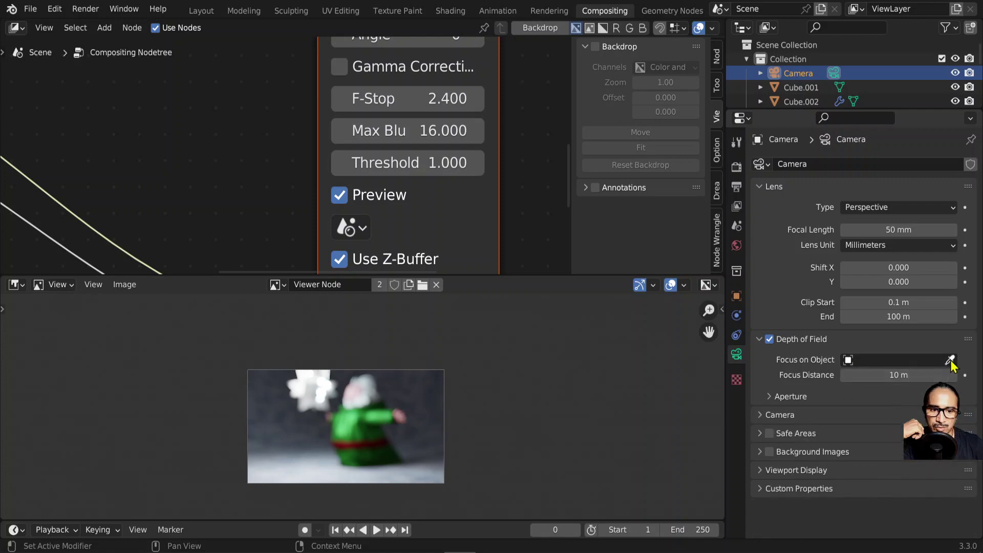
click(201, 11)
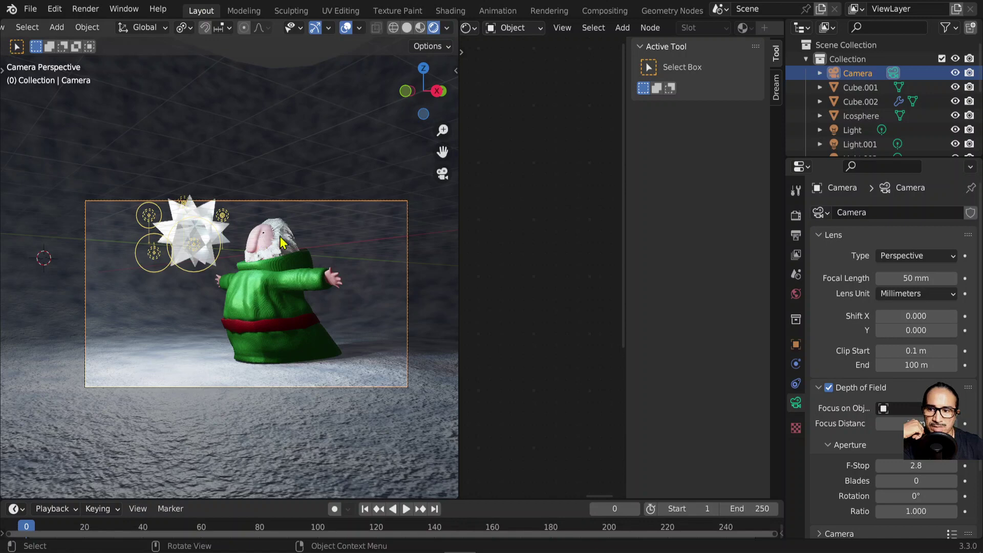
- Pick the tete head as the camera's focus object, then return to the Compositing node view
key(Home)
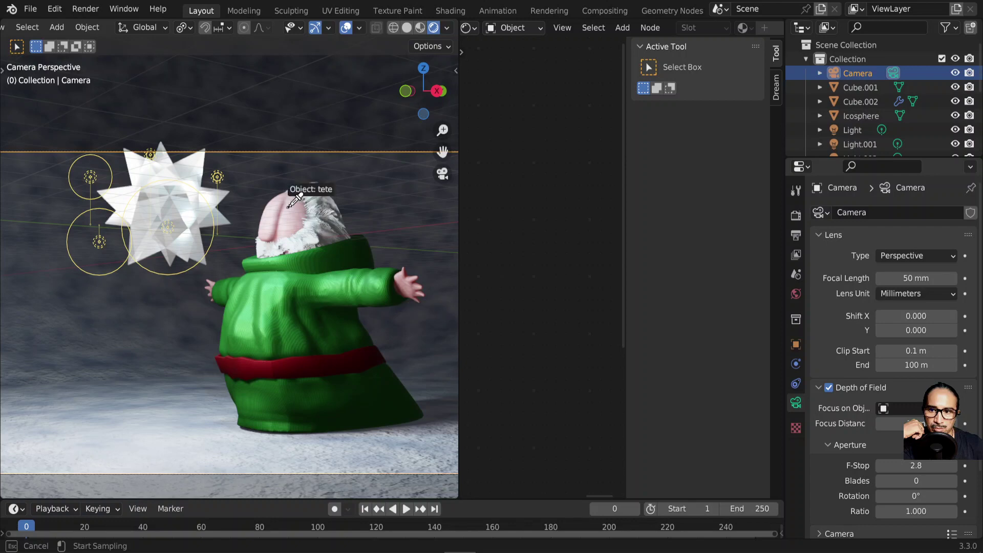
click(289, 212)
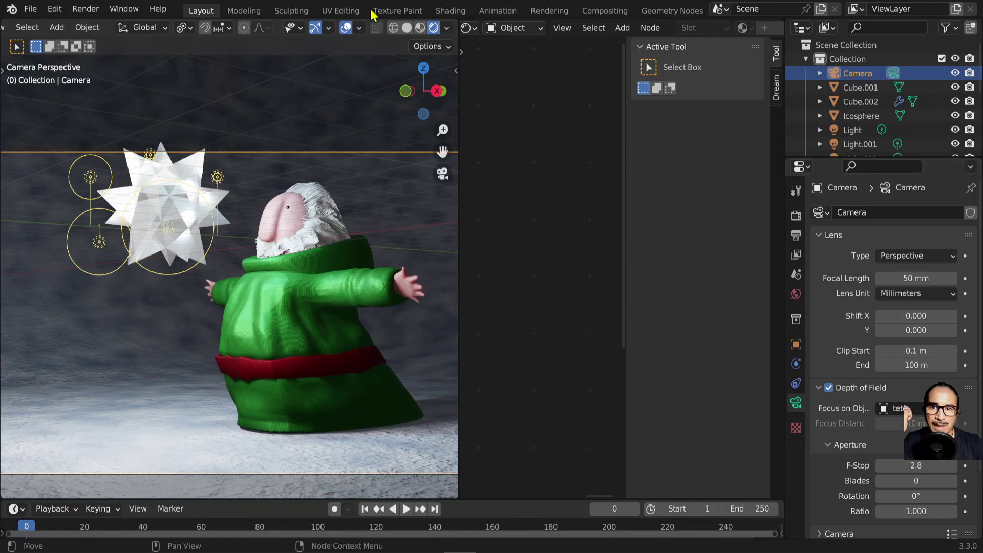
click(620, 14)
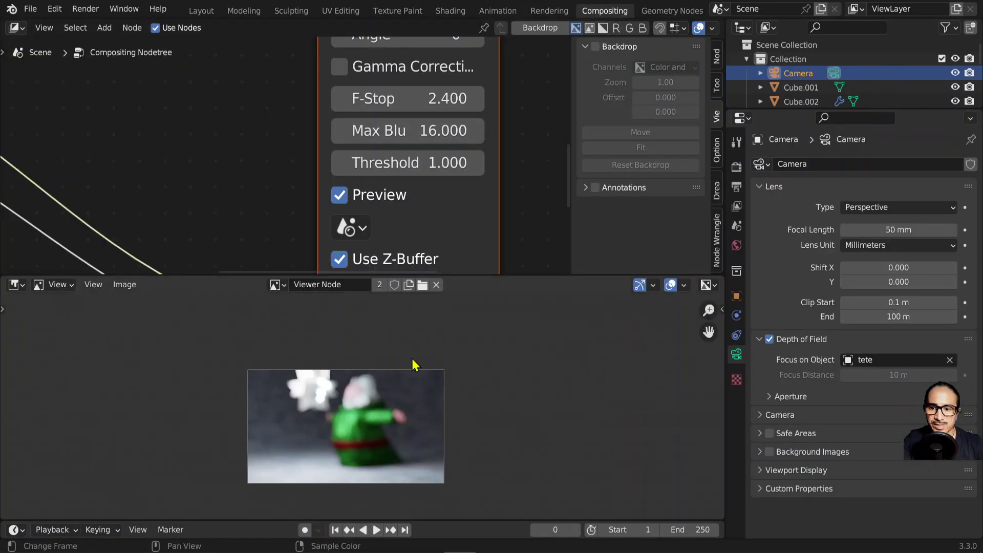
scroll(285, 156, down, 3)
scroll(231, 155, down, 1)
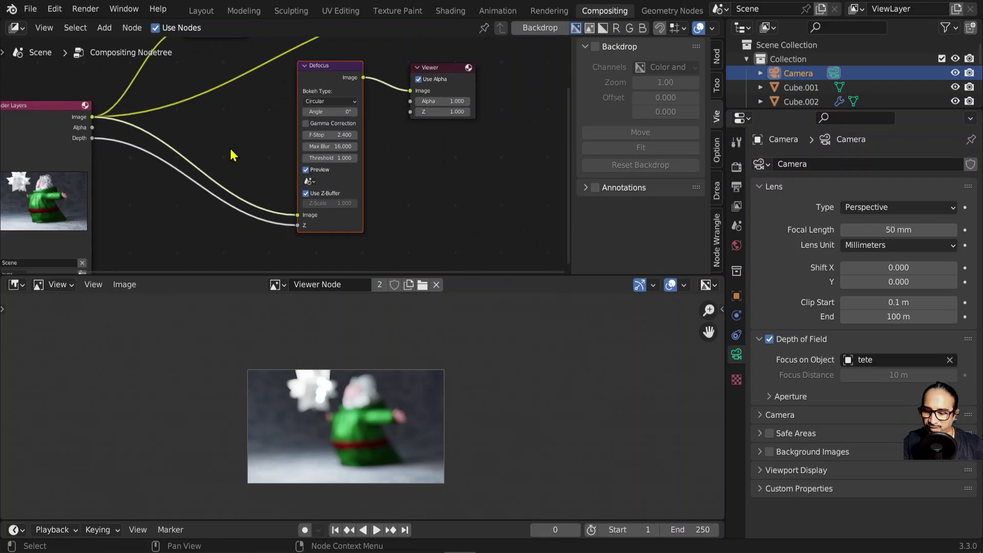
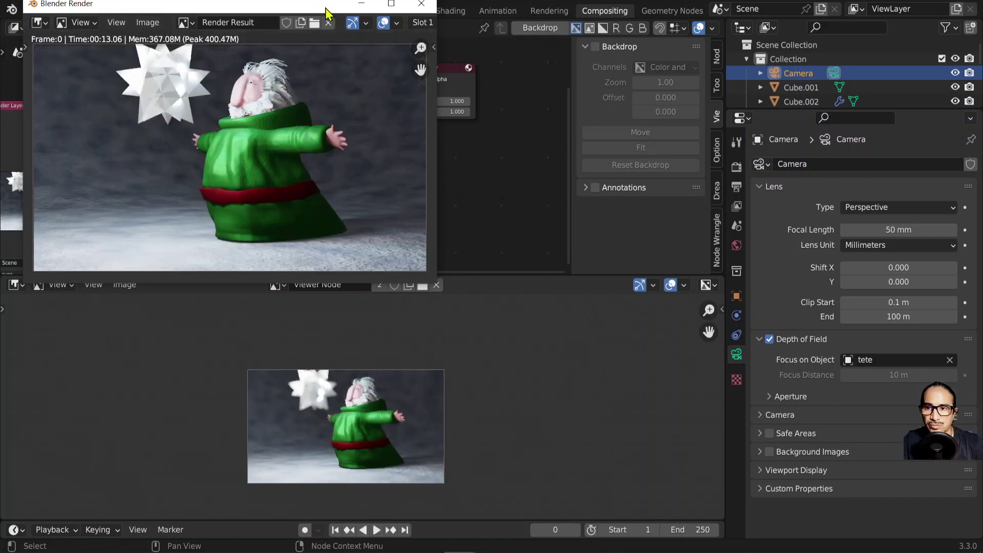
- Close the render result window and drag the Defocus F-Stop from 2.400 down to 1.500
drag(318, 5, 509, 21)
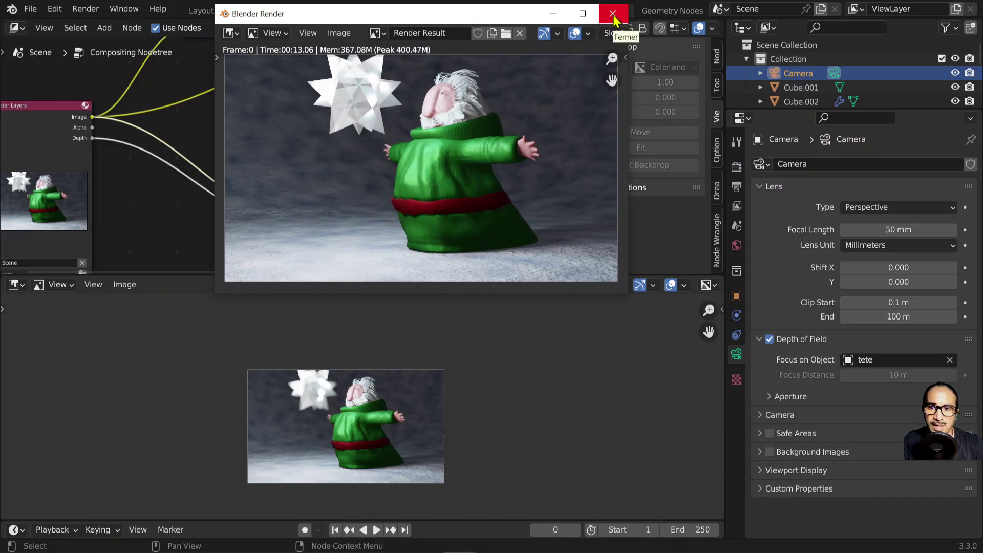
click(613, 14)
scroll(343, 407, up, 5)
scroll(343, 407, up, 2)
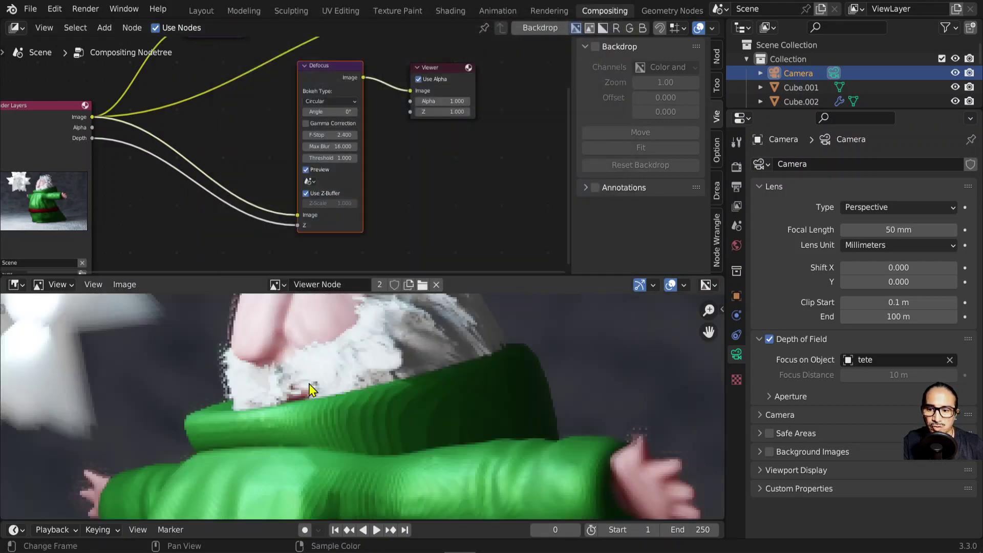
scroll(329, 384, down, 1)
scroll(329, 384, up, 2)
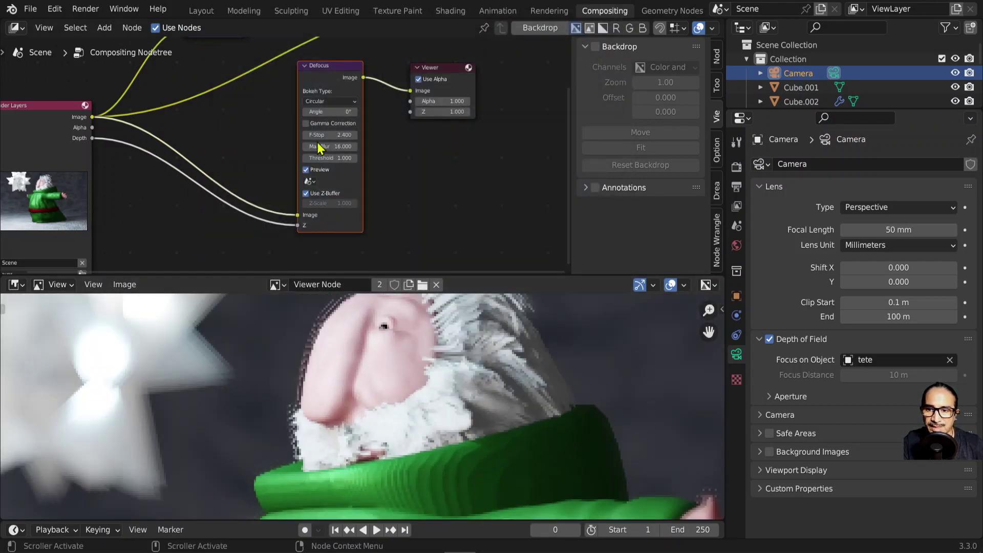
scroll(307, 149, up, 3)
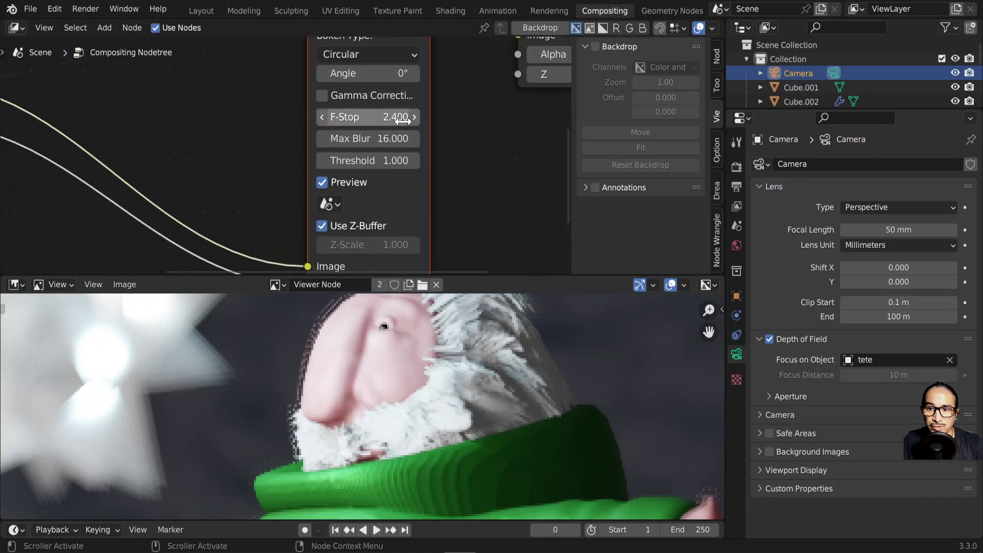
drag(402, 119, 361, 119)
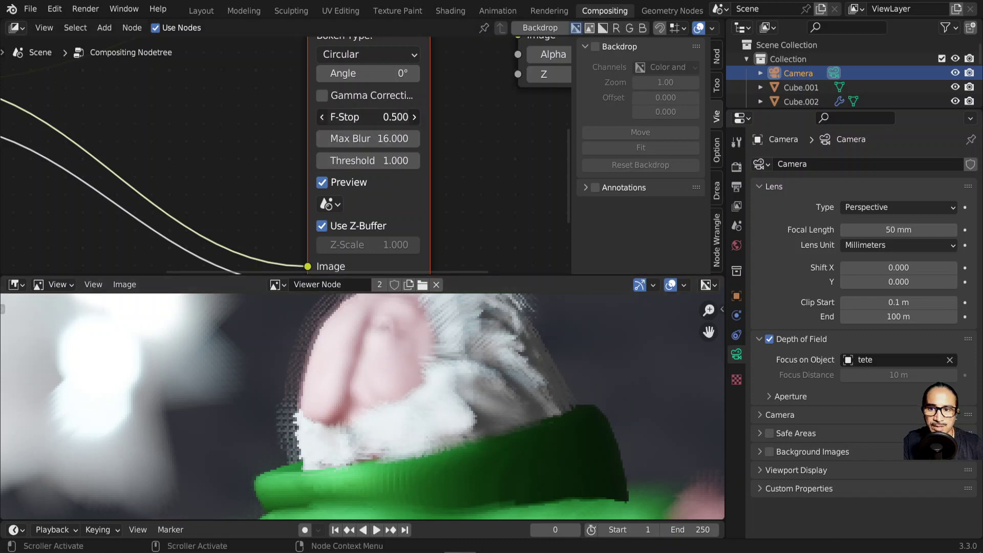
drag(404, 116, 402, 109)
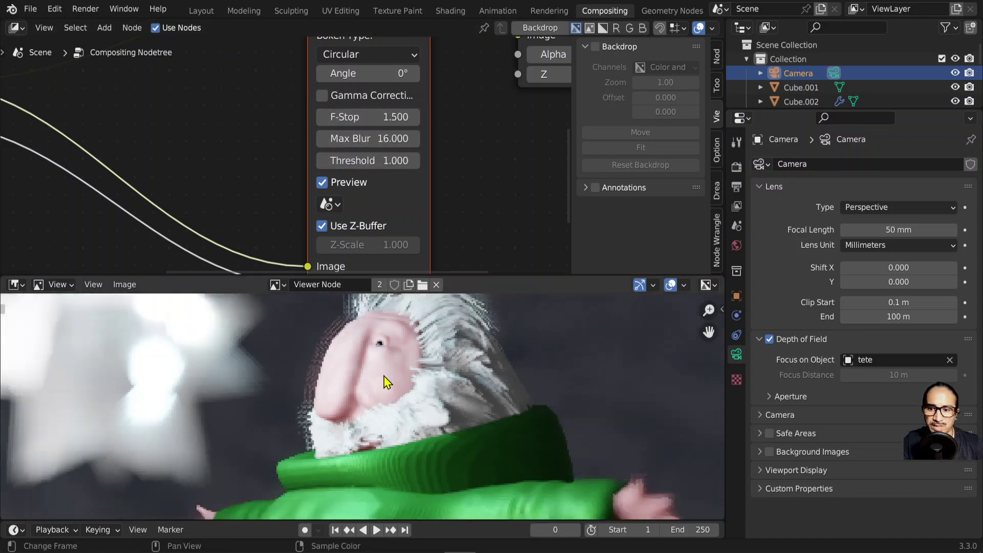
scroll(388, 381, down, 3)
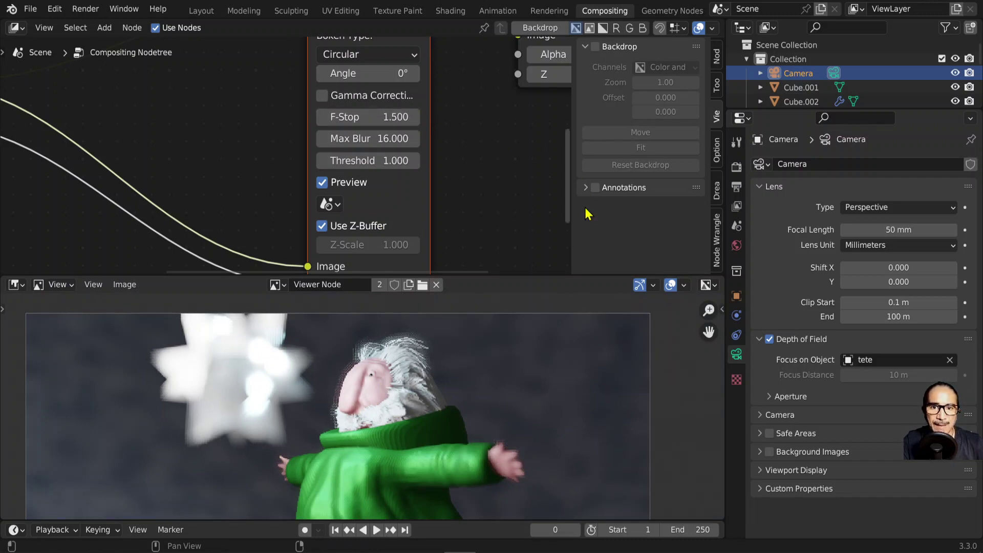
- Browse the node editor sidebar tabs to reach the compositor performance options
click(719, 56)
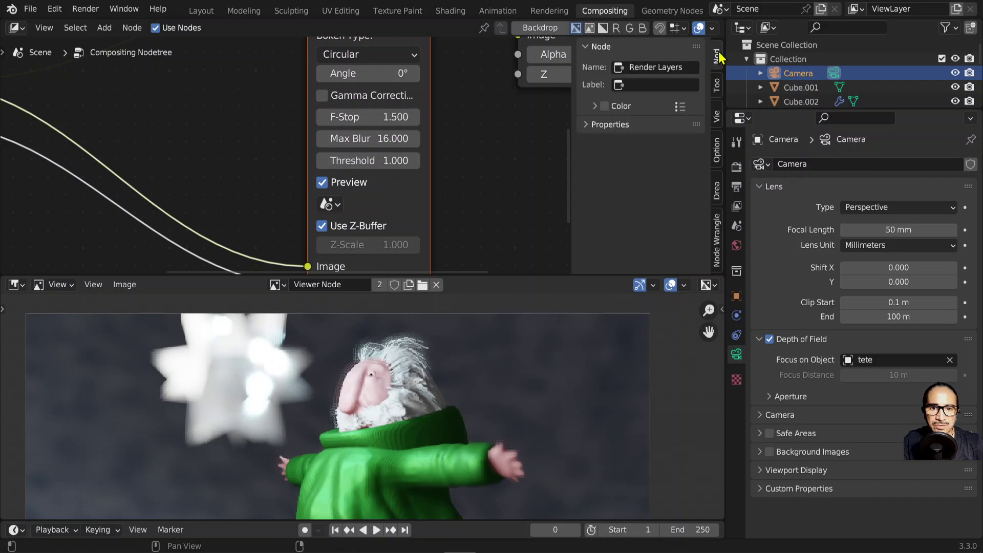
click(716, 86)
click(717, 117)
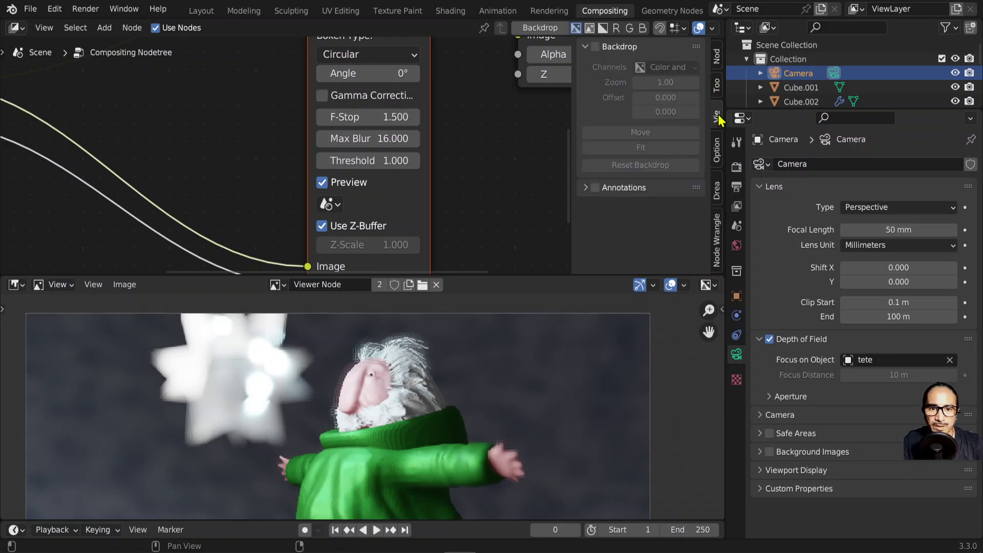
click(717, 150)
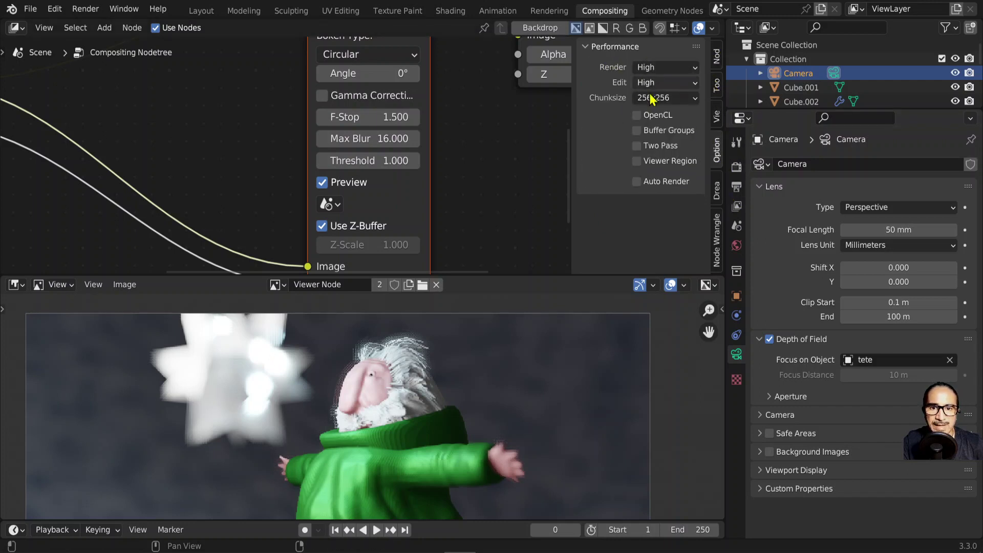
scroll(435, 348, up, 3)
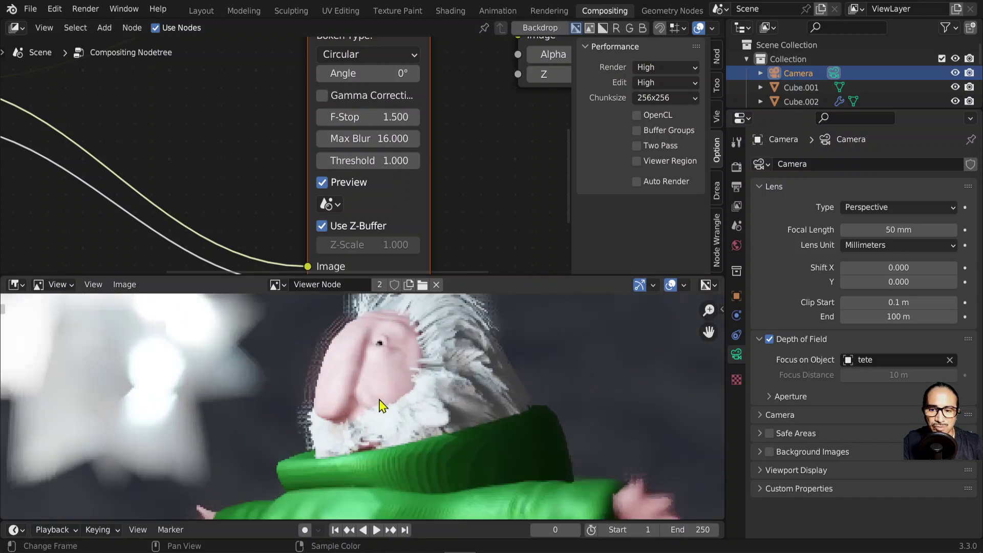
scroll(381, 406, down, 1)
scroll(440, 409, down, 2)
scroll(440, 424, down, 2)
scroll(389, 424, down, 1)
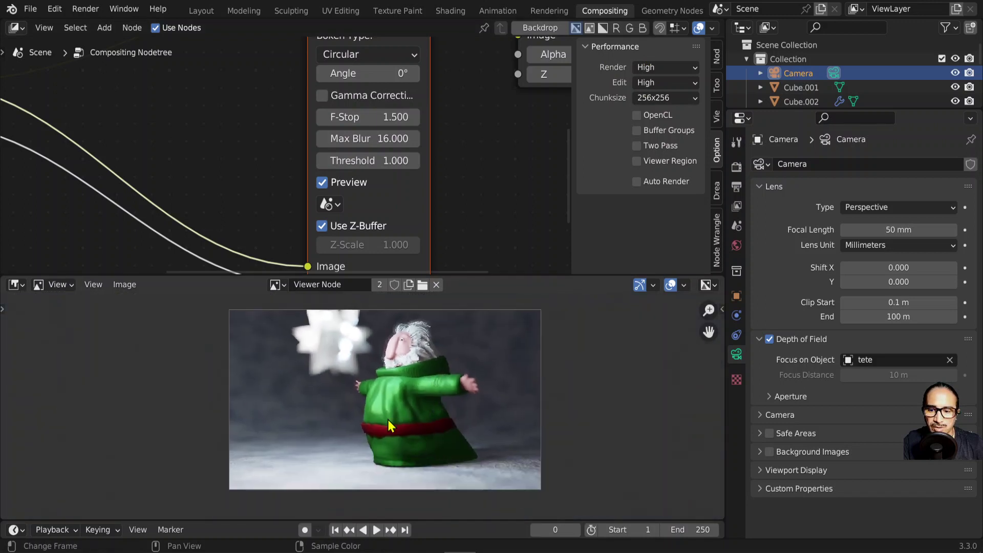
scroll(389, 425, up, 2)
scroll(373, 335, up, 3)
middle_drag(454, 366, 418, 518)
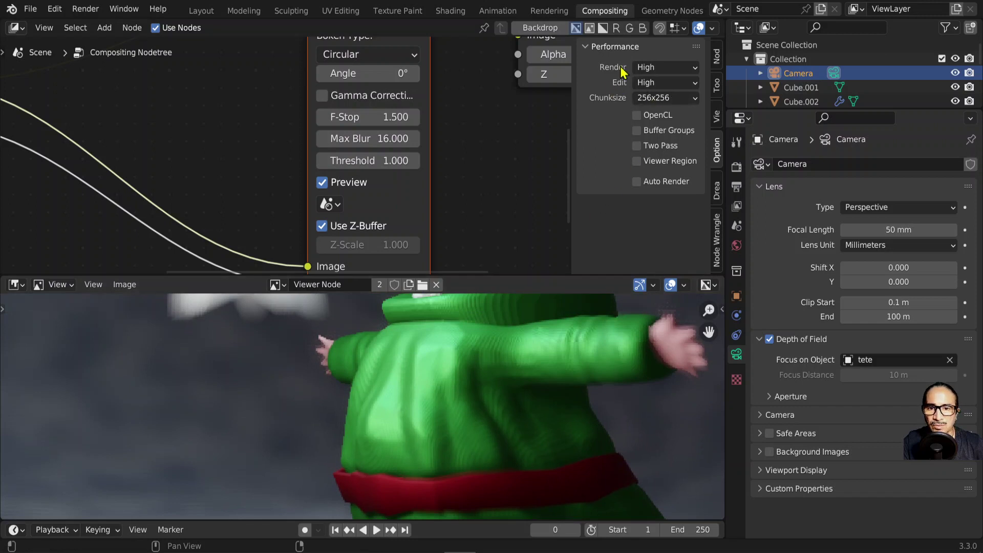
- Set Edit quality to Medium, enable OpenCL, and make the image preview area taller
click(657, 83)
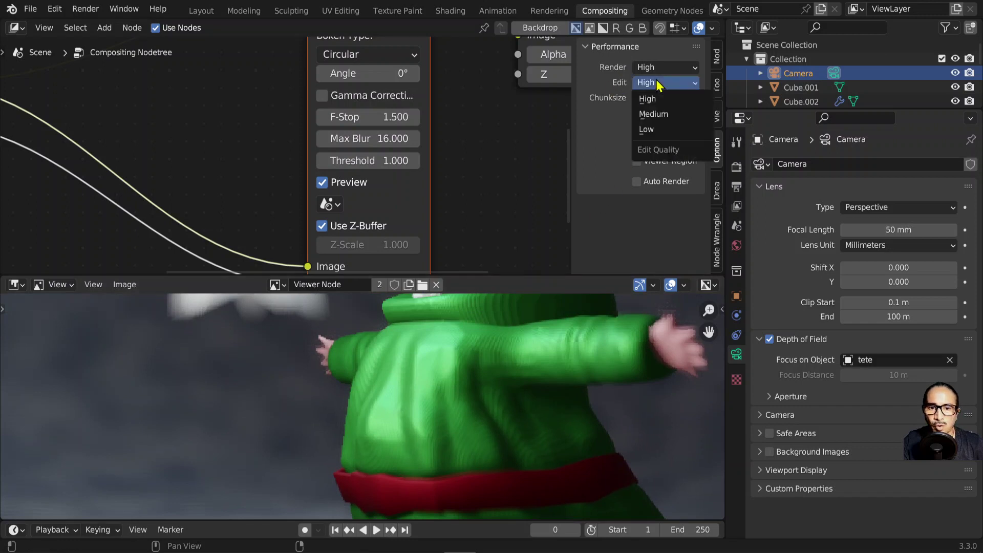
click(653, 120)
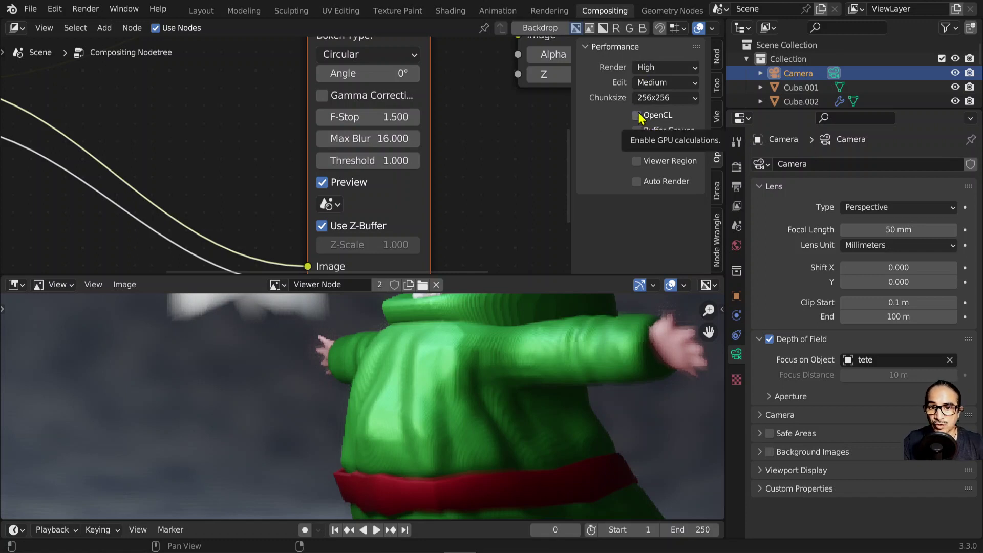
click(640, 118)
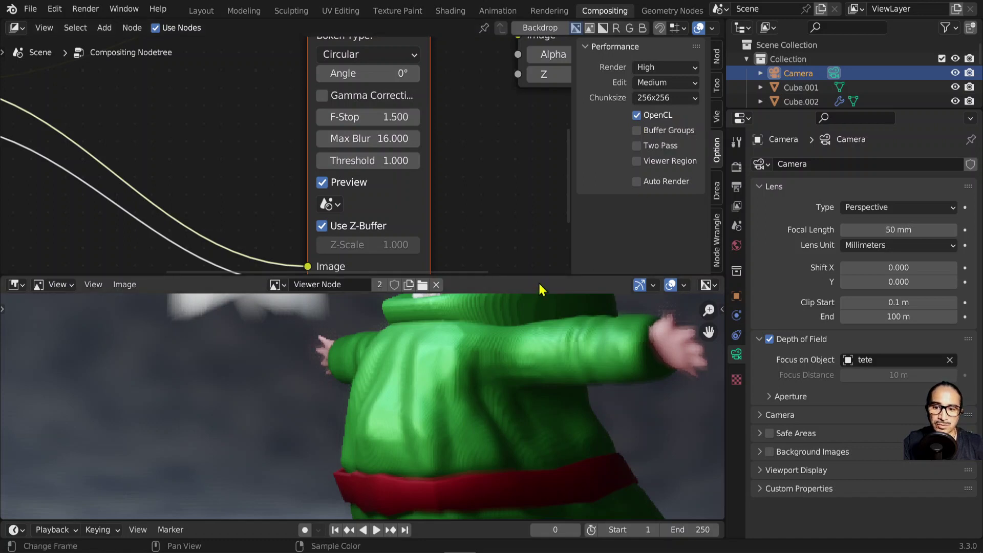
drag(539, 274, 539, 222)
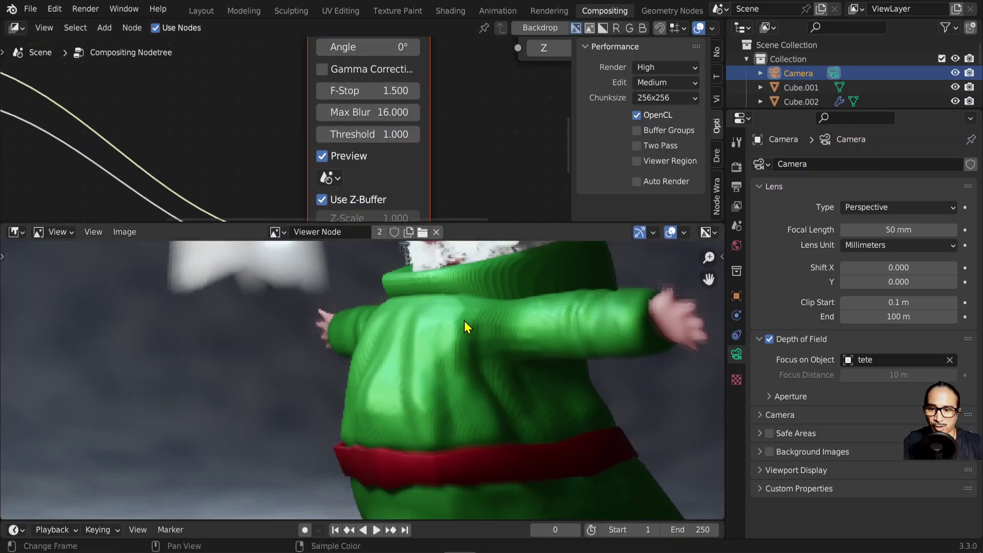
- Reduce the Defocus Max Blur and tune its Threshold to 4.600
key(Home)
scroll(426, 328, up, 1)
scroll(344, 349, up, 2)
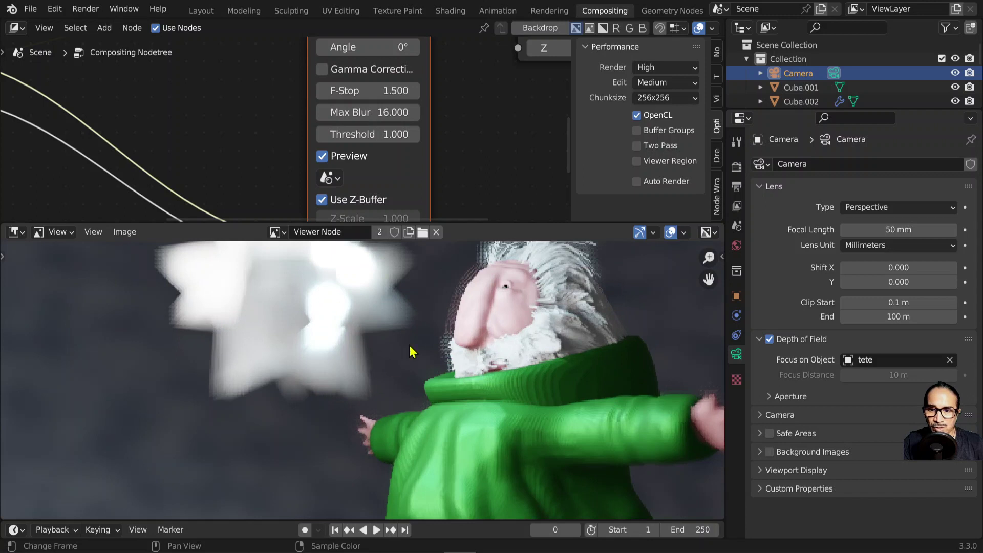
scroll(367, 353, down, 3)
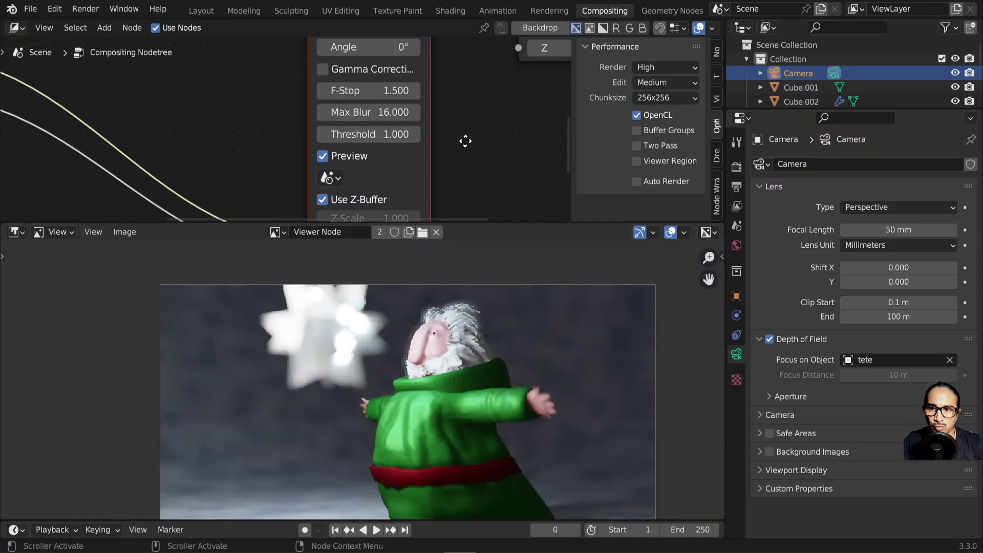
middle_drag(463, 138, 468, 154)
drag(402, 132, 374, 132)
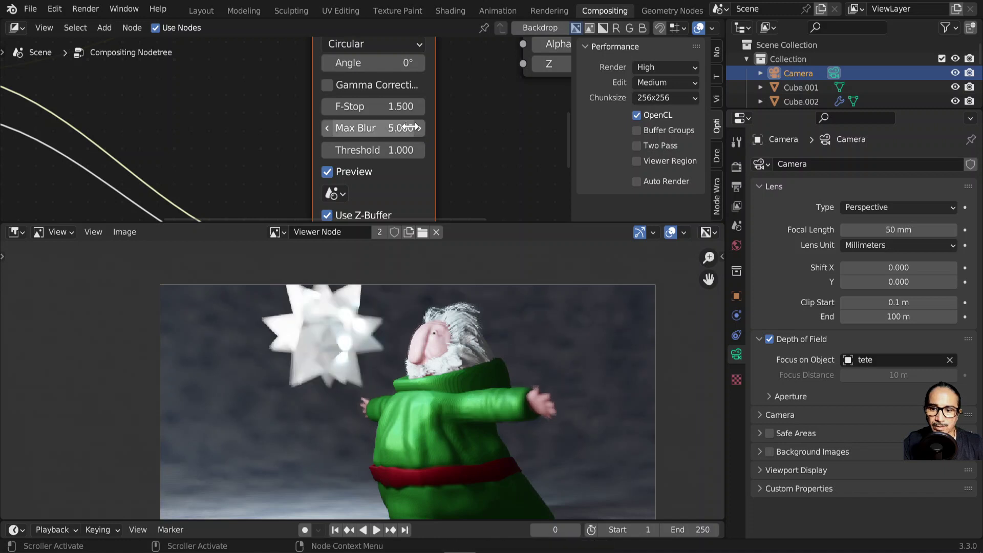
scroll(448, 364, up, 3)
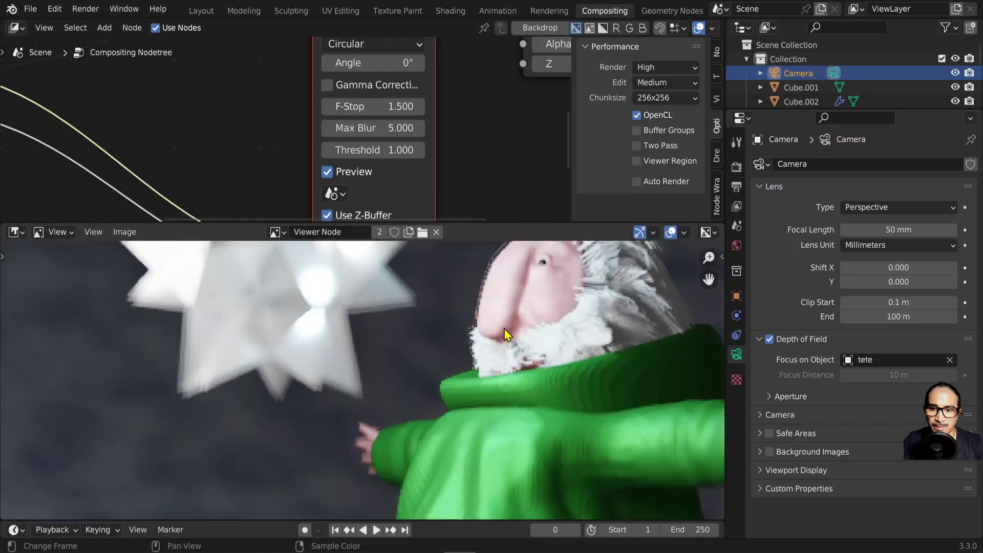
scroll(503, 327, up, 2)
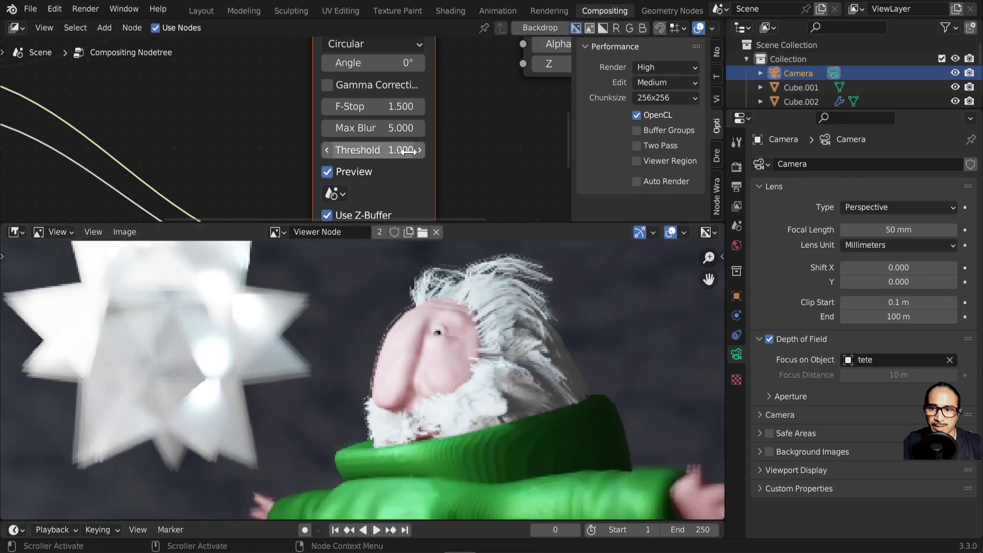
drag(408, 151, 451, 152)
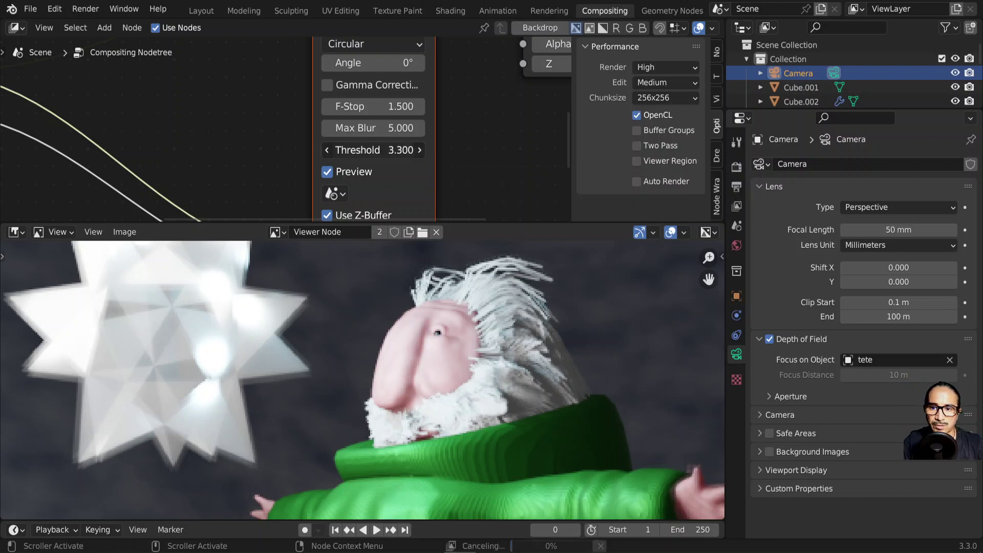
mouse_move(404, 150)
mouse_down()
mouse_move(410, 128)
mouse_move(424, 150)
mouse_up()
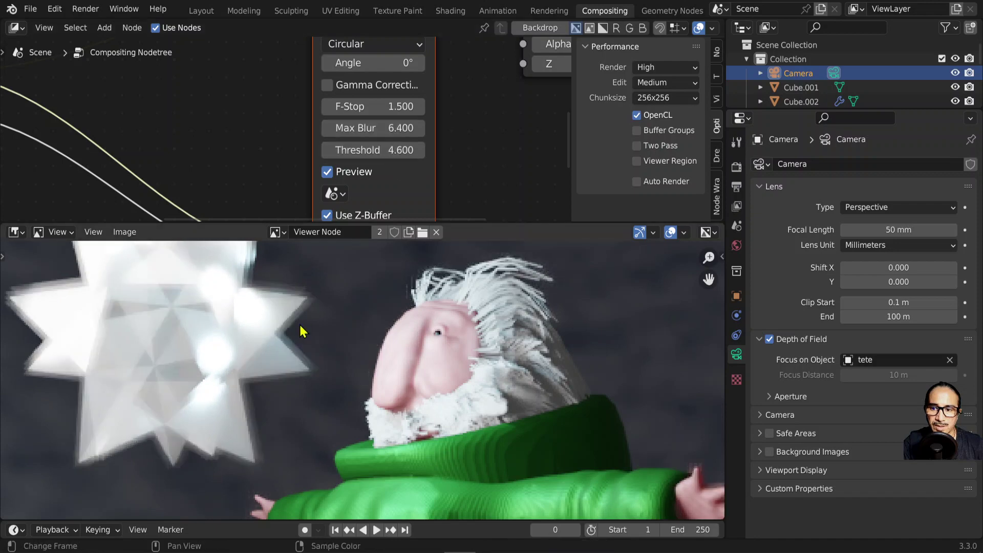
- Rebalance the Defocus node to F-Stop 2.300 and Max Blur 8.700
scroll(267, 343, down, 2)
scroll(232, 327, down, 1)
scroll(539, 368, up, 5)
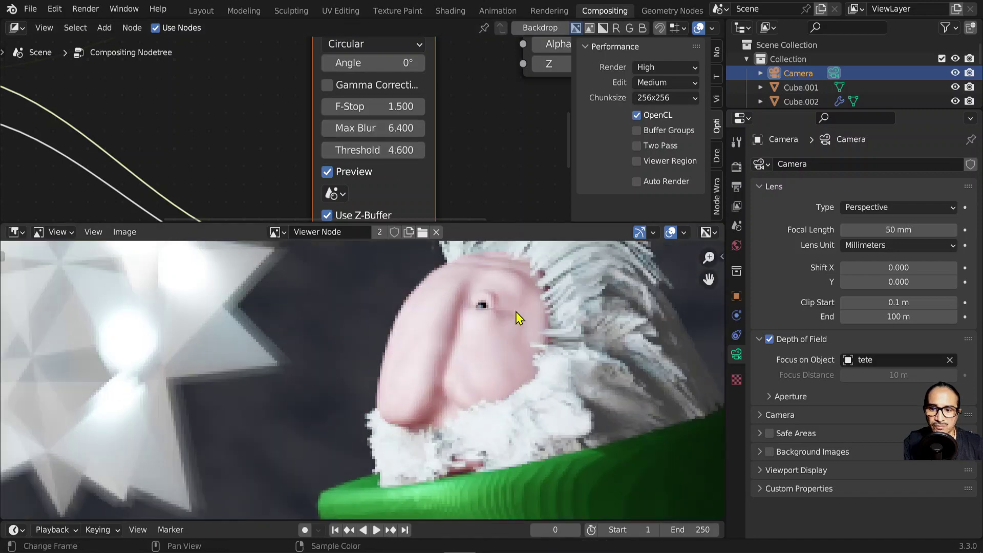
drag(374, 107, 425, 106)
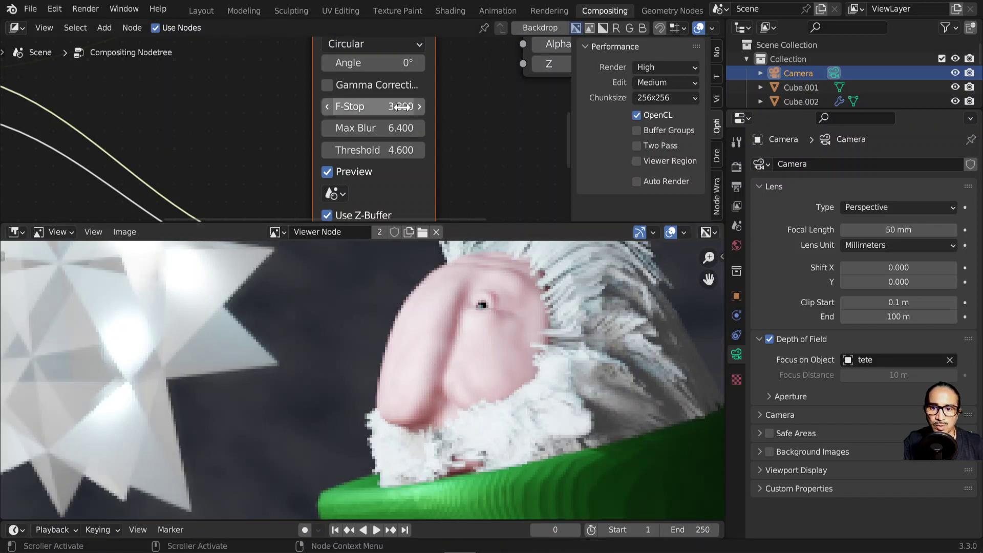
scroll(445, 322, down, 5)
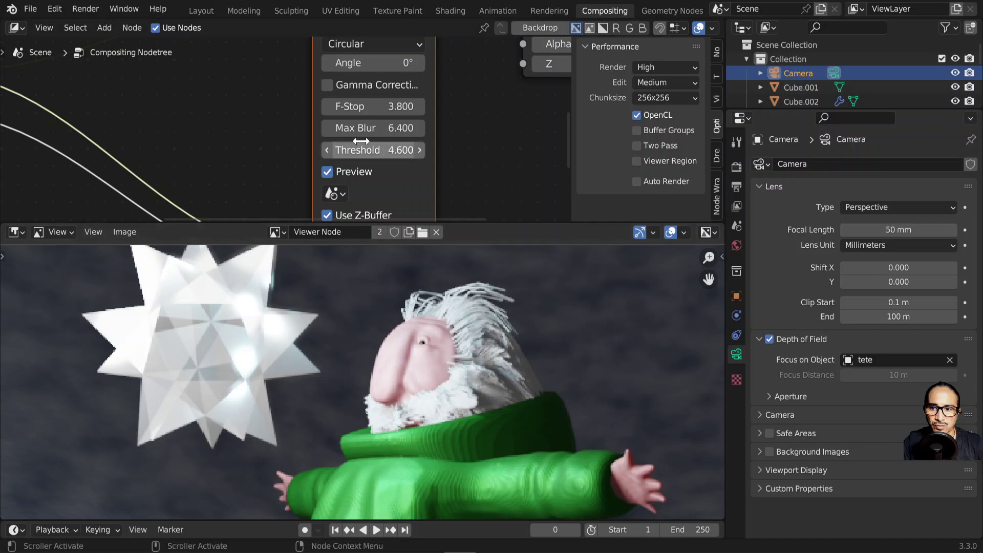
drag(373, 128, 410, 128)
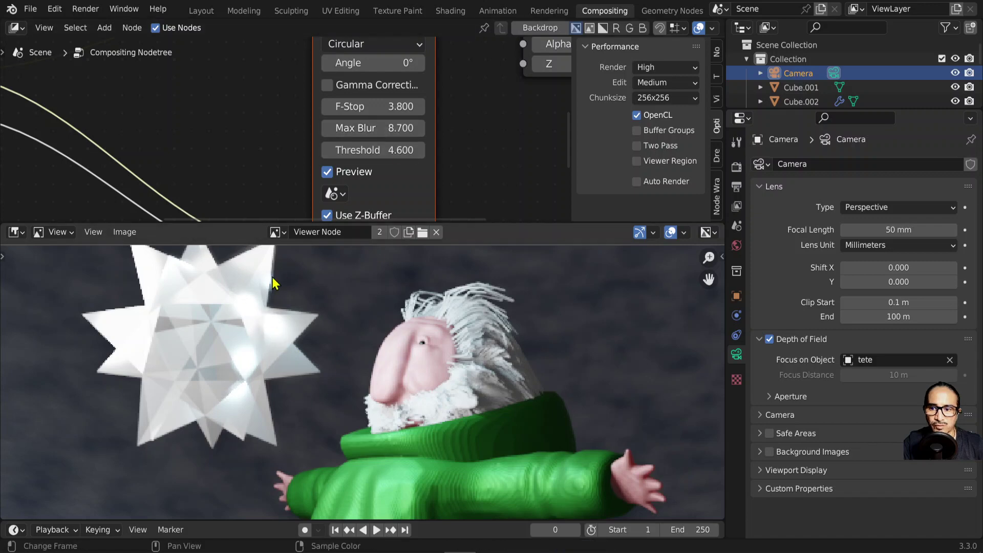
scroll(272, 283, down, 2)
scroll(273, 283, down, 2)
middle_drag(340, 398, 356, 296)
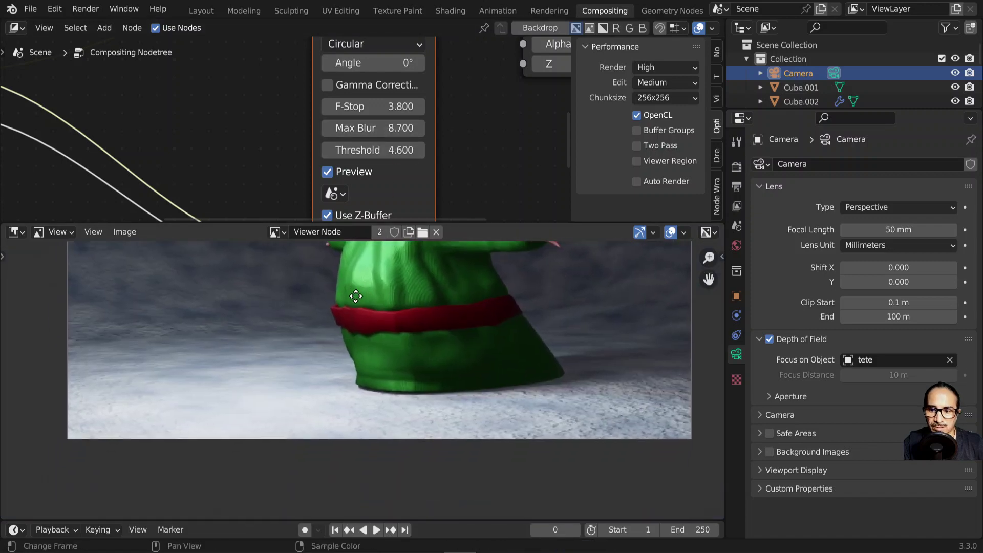
scroll(405, 322, up, 2)
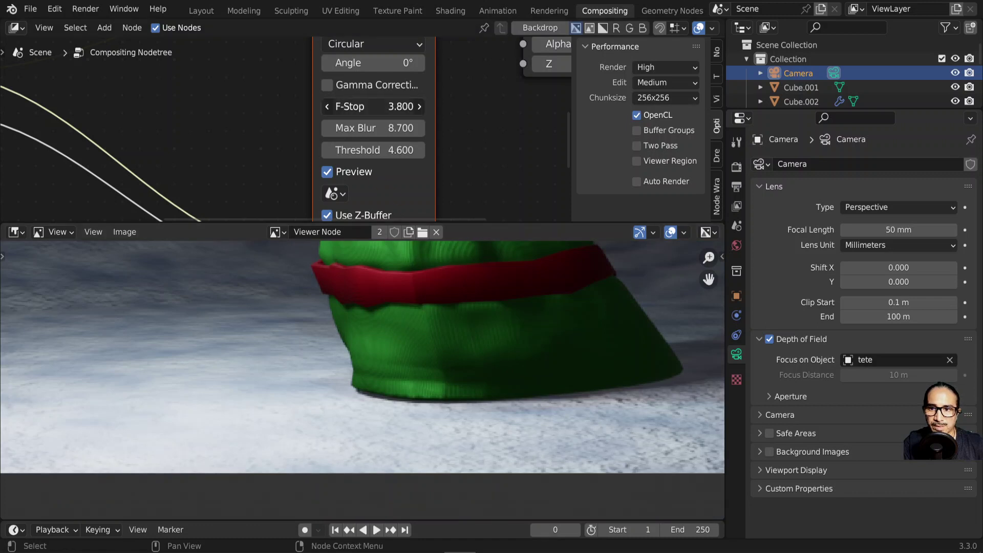
drag(389, 107, 358, 107)
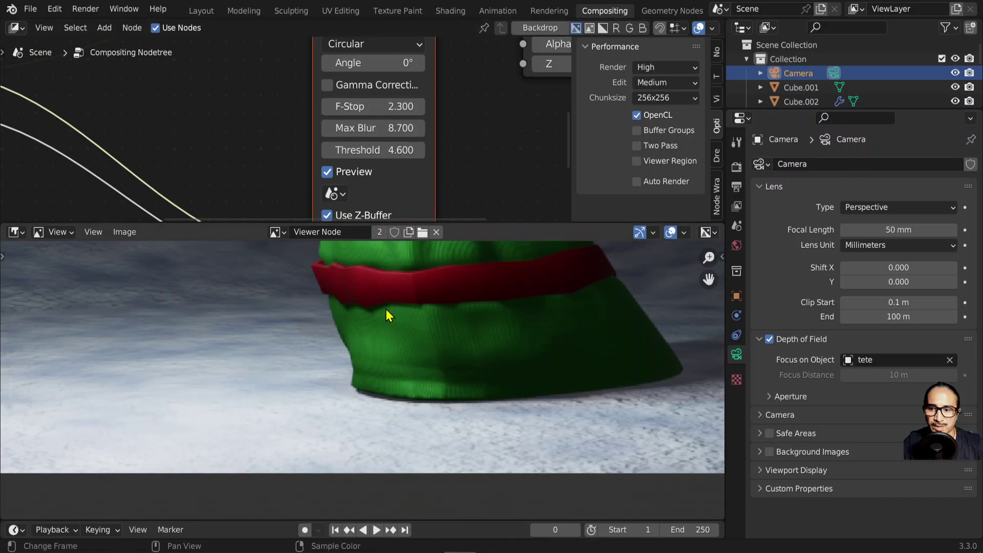
scroll(382, 302, down, 3)
scroll(376, 328, down, 3)
- Reframe the preview on the character and give the node tree more room
middle_drag(372, 343, 395, 370)
scroll(402, 332, up, 2)
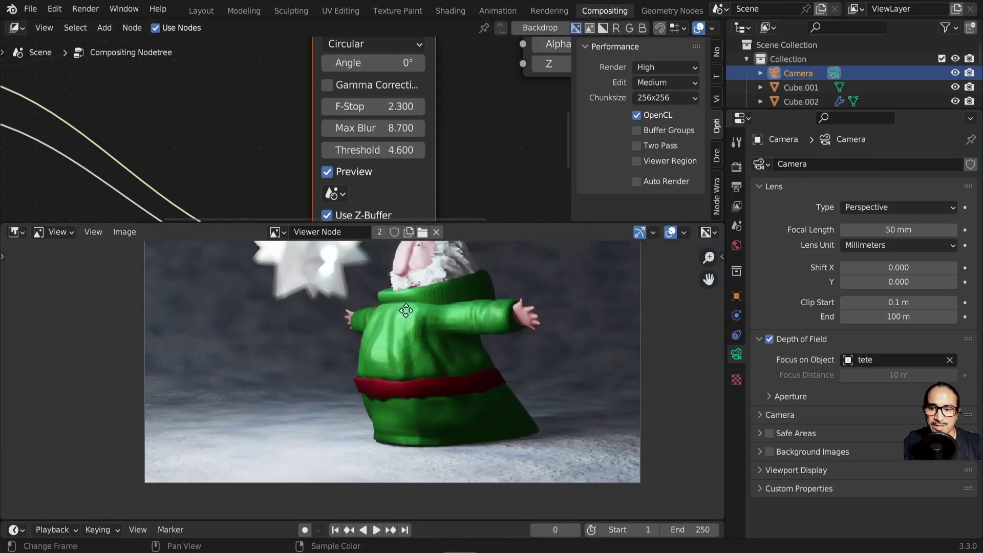
middle_drag(406, 310, 407, 348)
drag(478, 222, 479, 318)
scroll(409, 215, down, 4)
scroll(412, 219, up, 1)
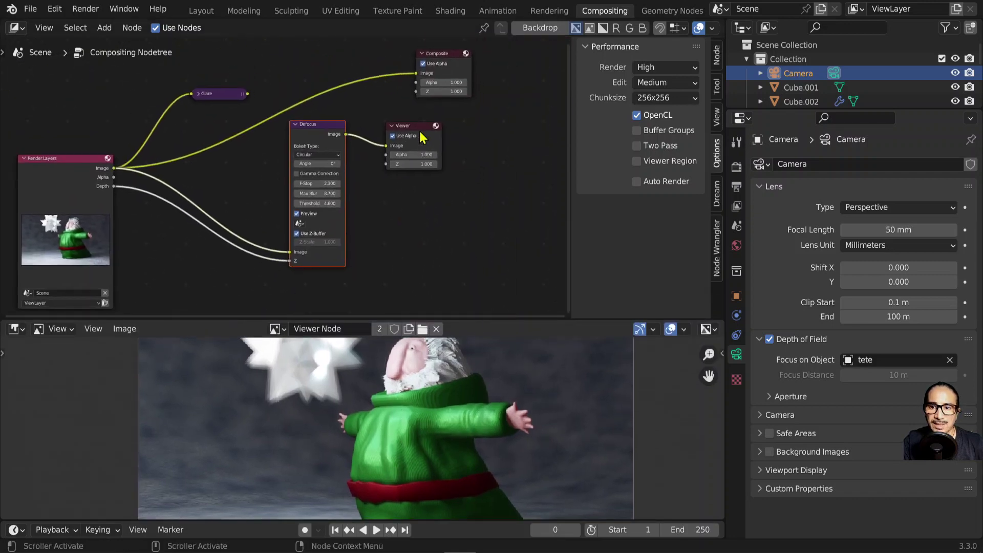
- Insert the Glare node into the link between Defocus and the Viewer
drag(422, 137, 463, 155)
mouse_move(318, 125)
mouse_down()
mouse_move(228, 161)
mouse_move(333, 129)
mouse_up()
mouse_move(227, 95)
mouse_down()
mouse_move(205, 102)
mouse_move(218, 203)
mouse_move(421, 147)
mouse_up()
click(188, 95)
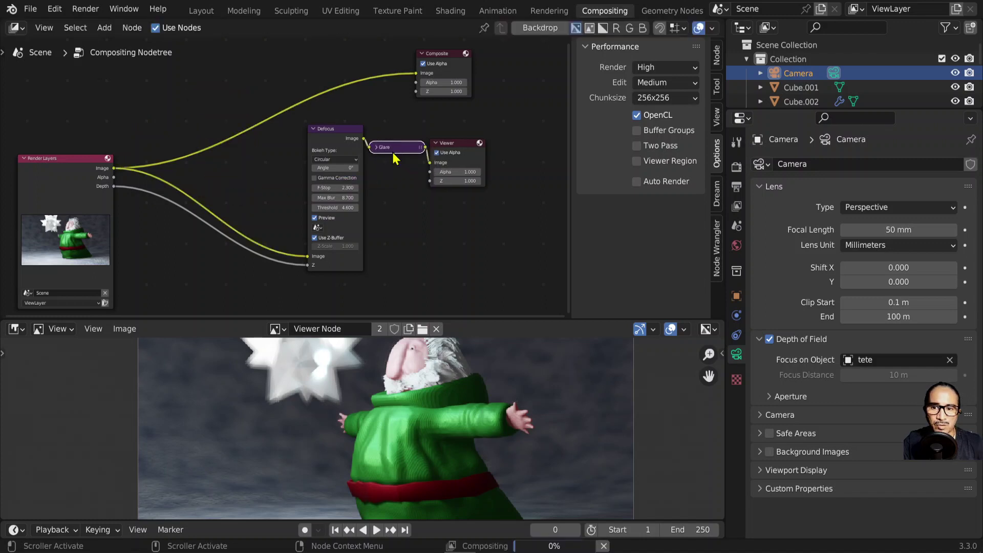
drag(340, 129, 275, 147)
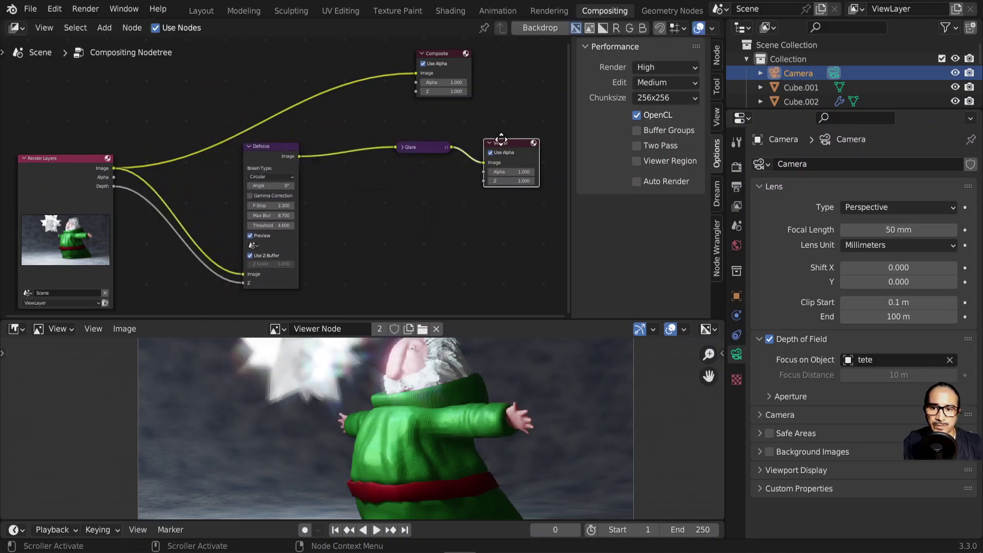
drag(500, 143, 486, 136)
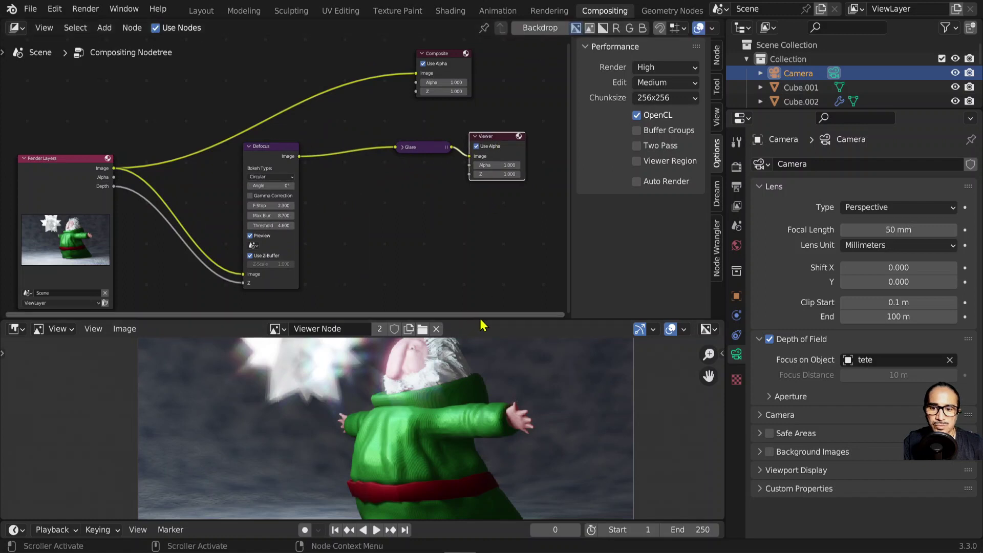
drag(483, 321, 489, 200)
scroll(442, 310, down, 2)
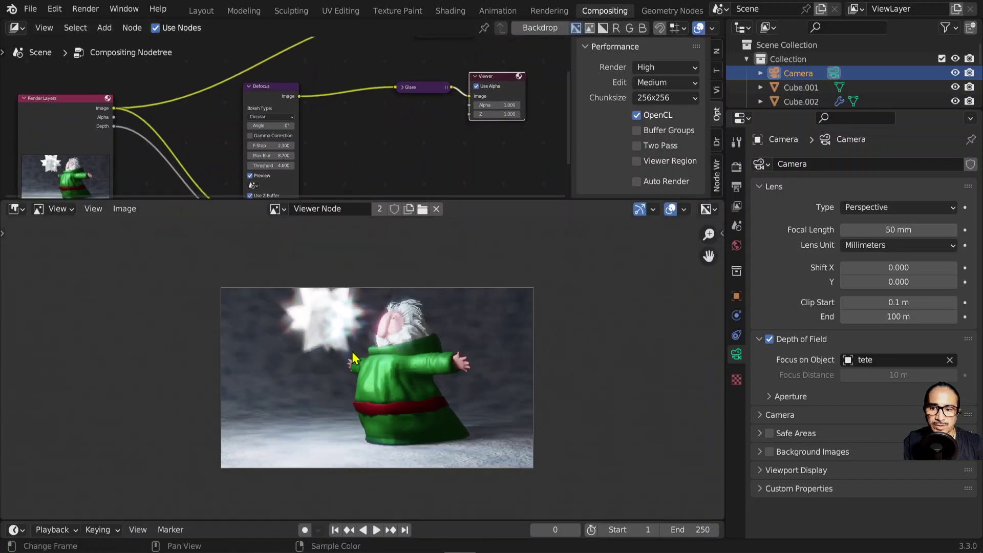
scroll(356, 307, up, 5)
scroll(364, 271, down, 1)
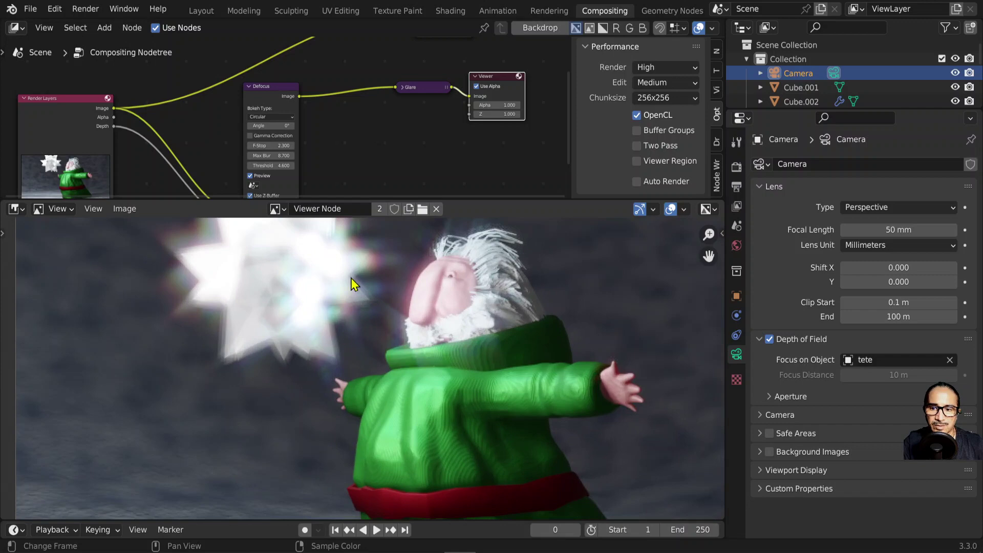
click(425, 99)
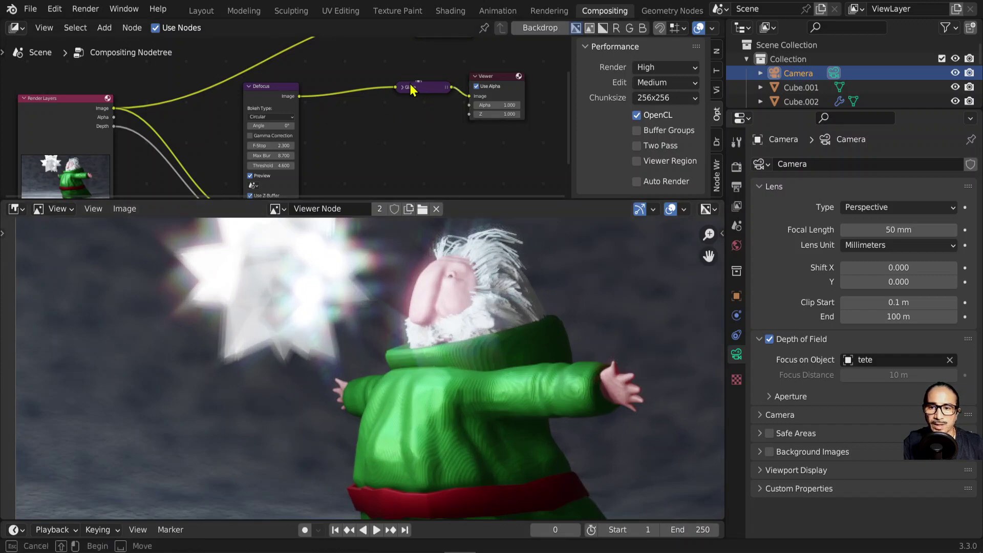
drag(415, 87, 334, 93)
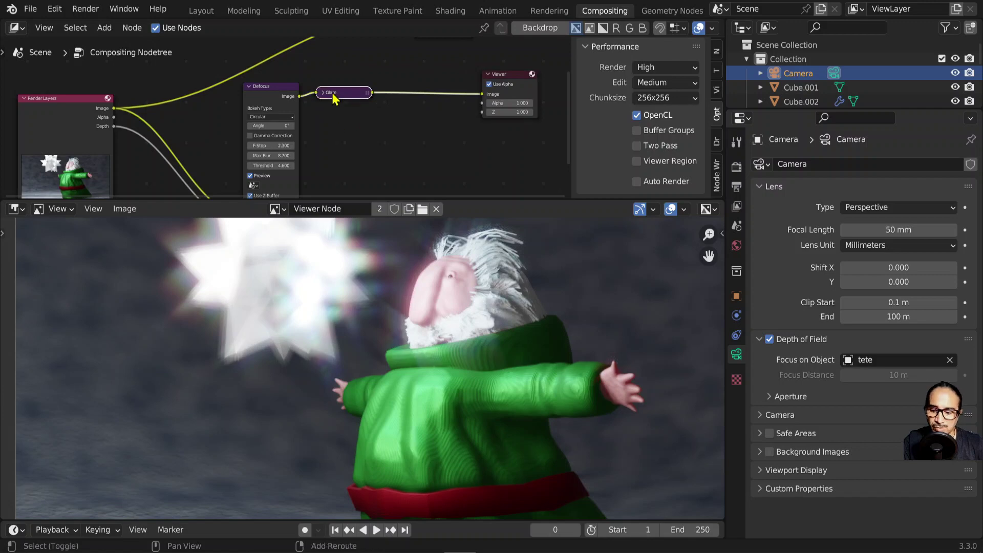
- Duplicate the Glare node with Shift+D, expand the copy, and feed it the Render Layers image
key(shift+d)
click(394, 125)
key(h)
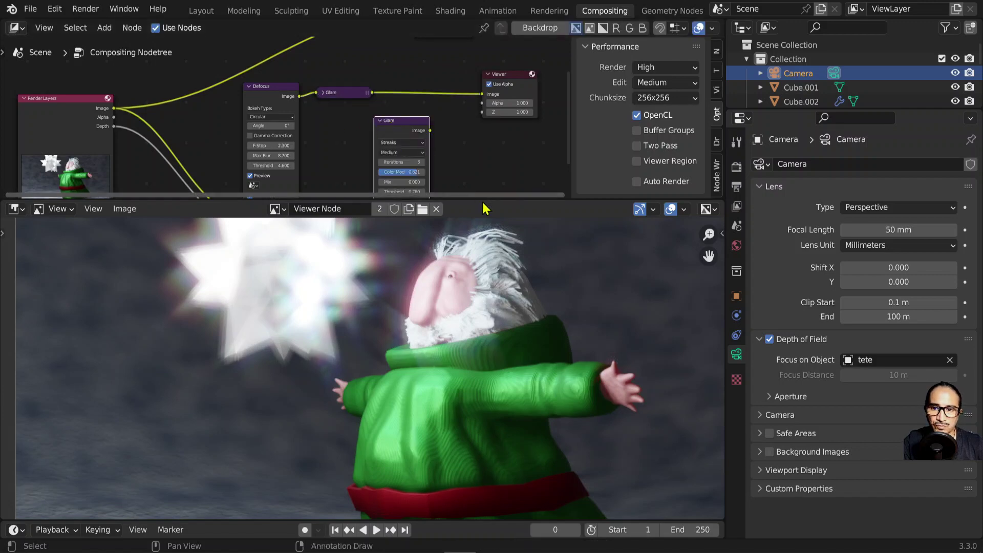
drag(463, 199, 481, 312)
middle_drag(461, 241, 459, 218)
scroll(459, 217, up, 2)
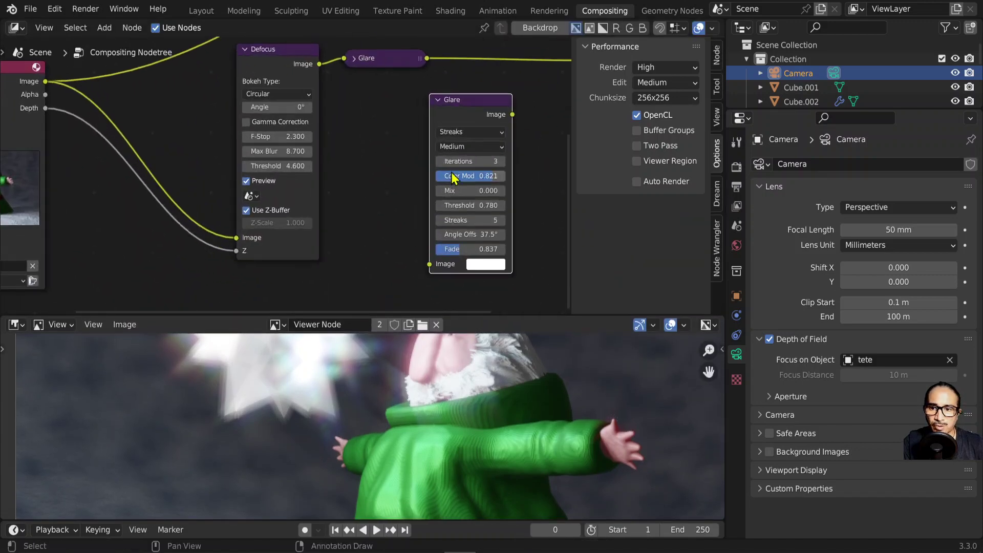
middle_drag(486, 123, 443, 145)
mouse_move(435, 123)
mouse_down()
mouse_move(378, 116)
mouse_move(404, 126)
mouse_up()
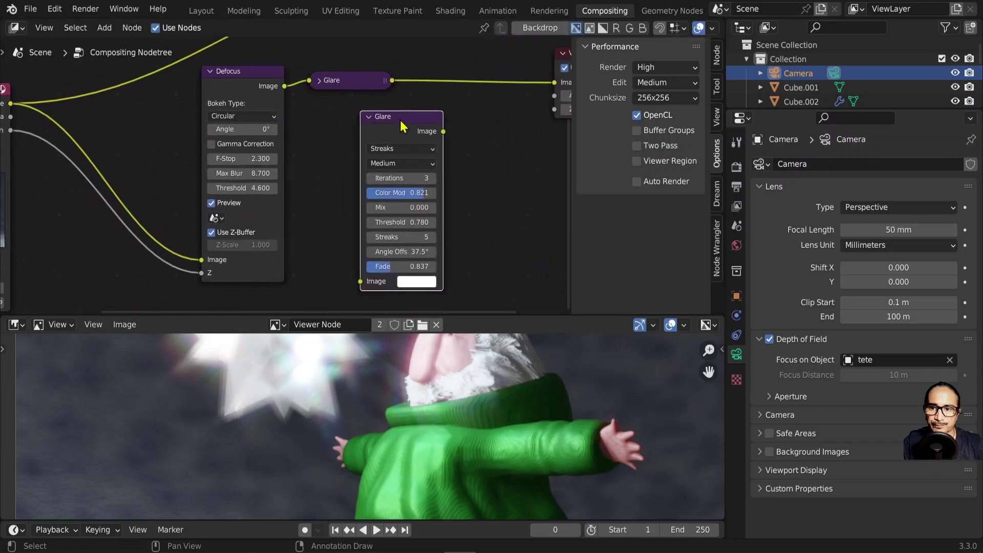
scroll(160, 139, down, 1)
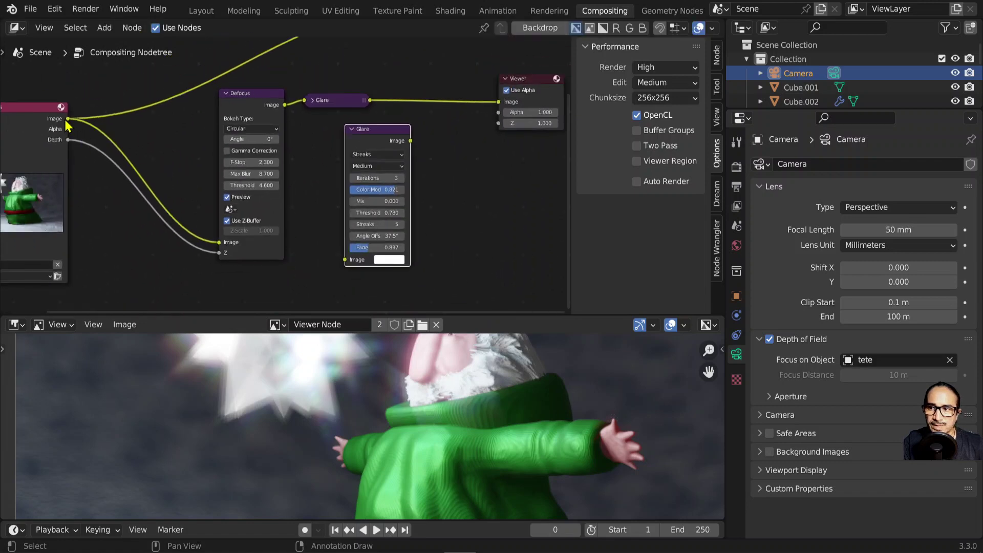
drag(67, 119, 345, 259)
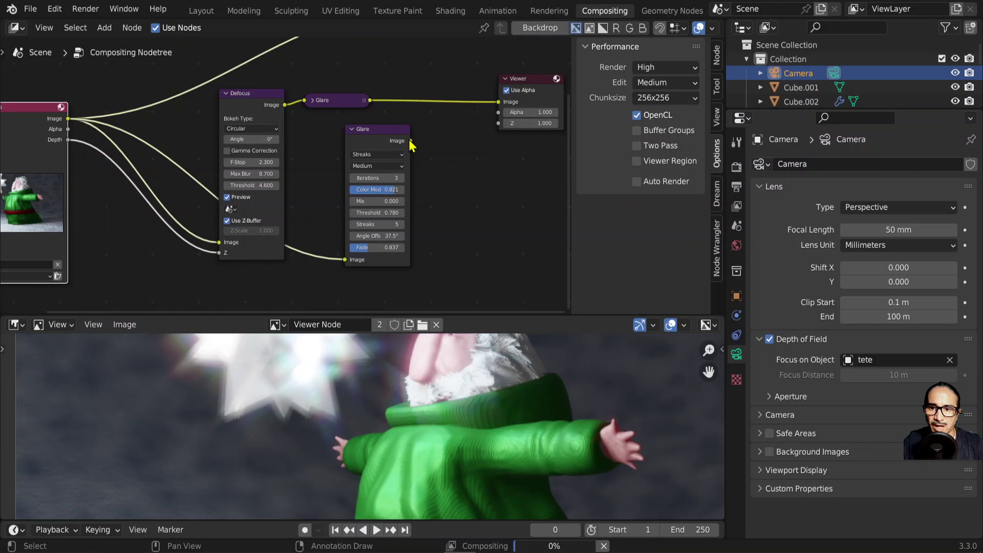
- Connect the duplicate Glare output to the Viewer and switch its type to Ghosts
drag(409, 141, 498, 102)
drag(379, 129, 386, 132)
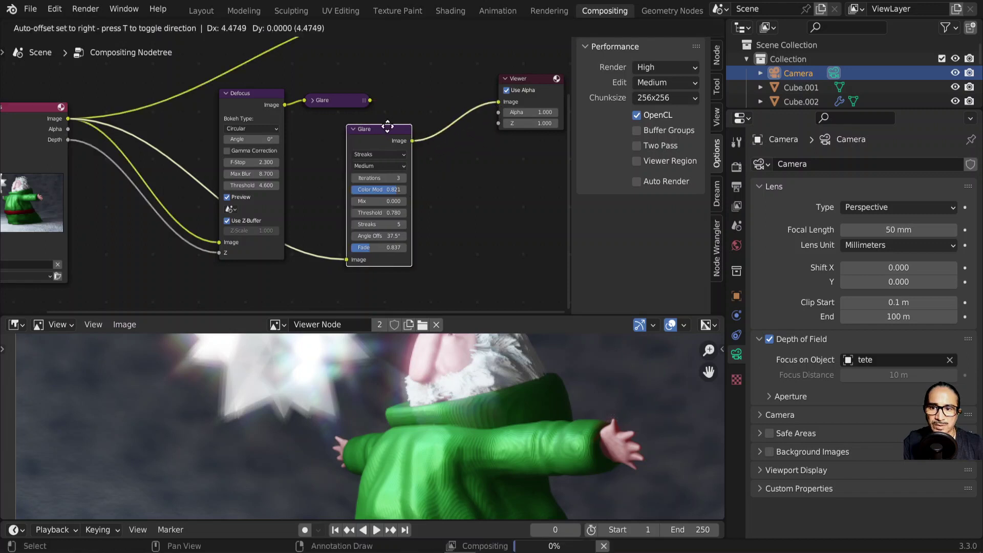
scroll(411, 183, up, 2)
middle_drag(487, 121, 405, 98)
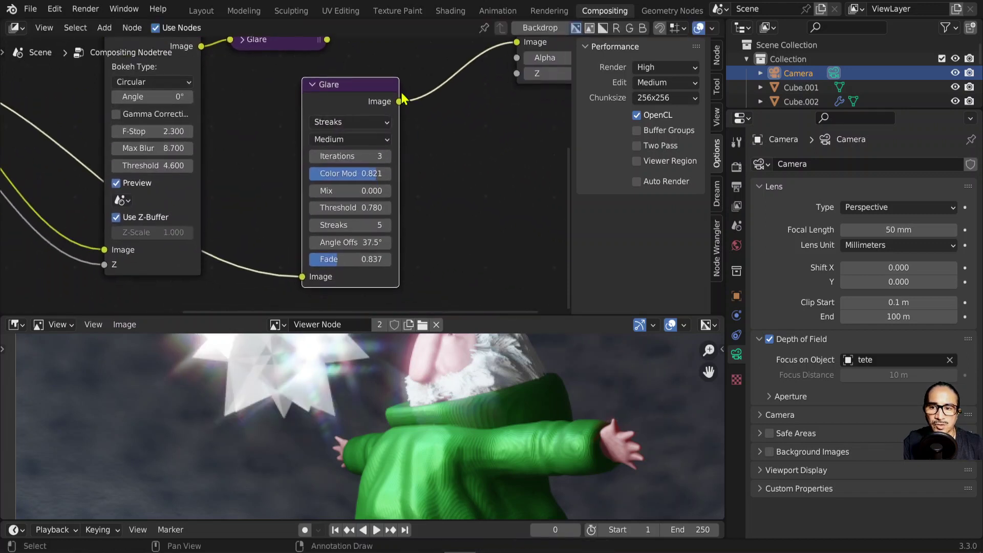
click(374, 126)
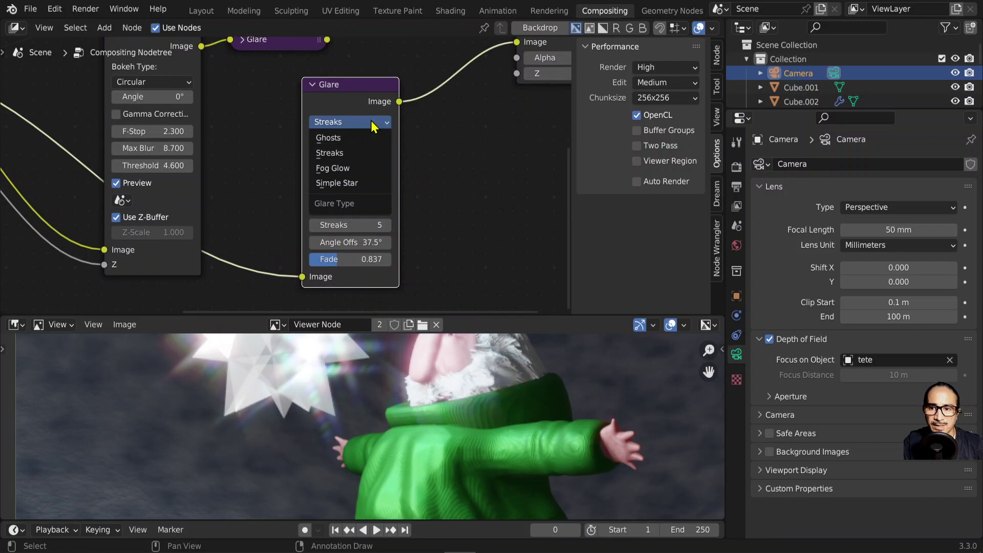
click(347, 141)
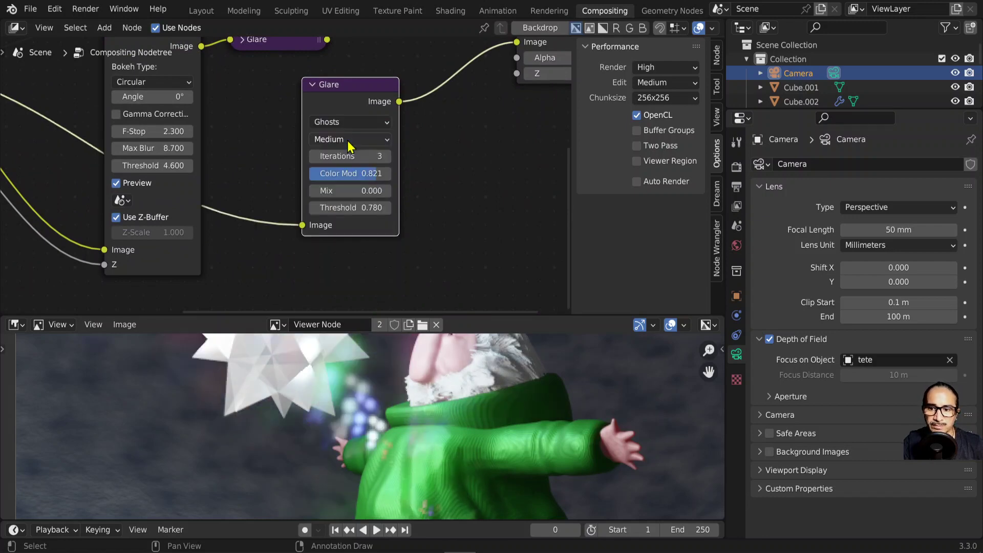
- Recentre the preview on the character and raise the glare Iterations to 5
scroll(445, 410, down, 2)
scroll(445, 410, down, 3)
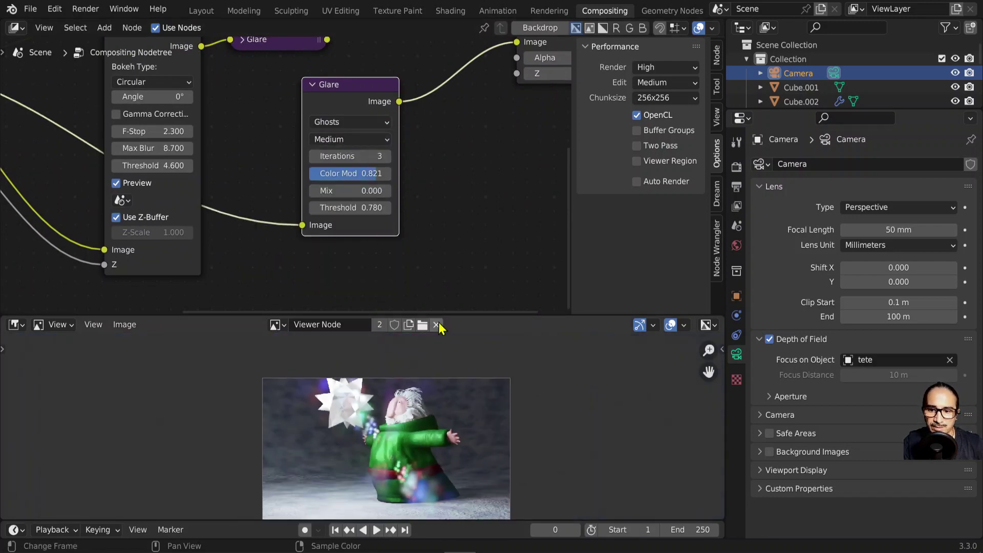
drag(462, 316, 463, 179)
scroll(450, 404, up, 3)
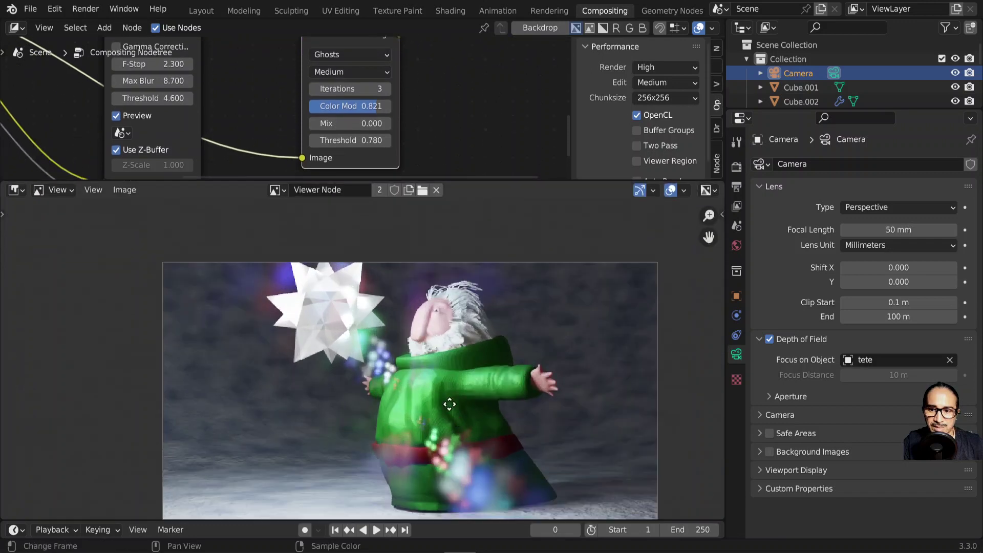
middle_drag(449, 404, 302, 245)
middle_drag(416, 345, 433, 405)
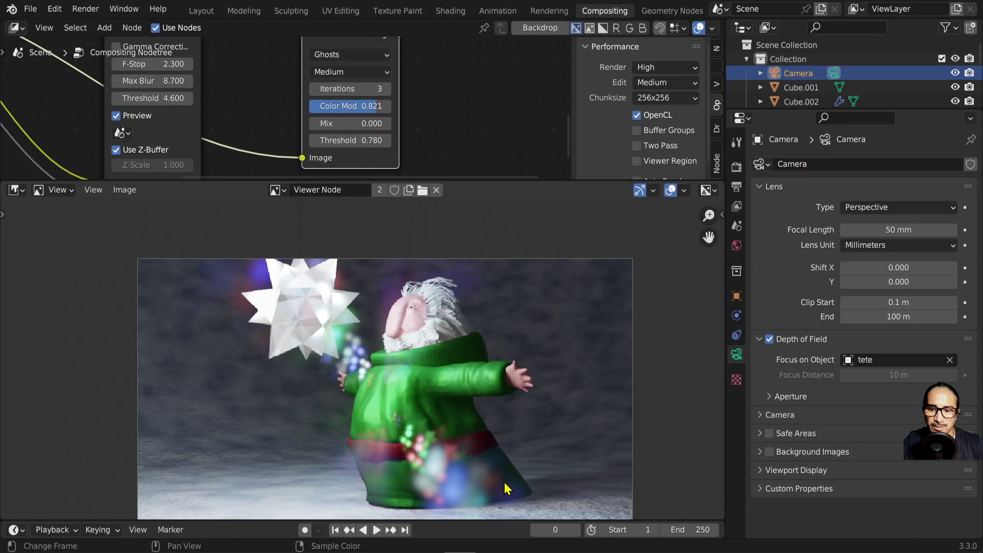
scroll(358, 93, up, 1)
scroll(379, 94, up, 1)
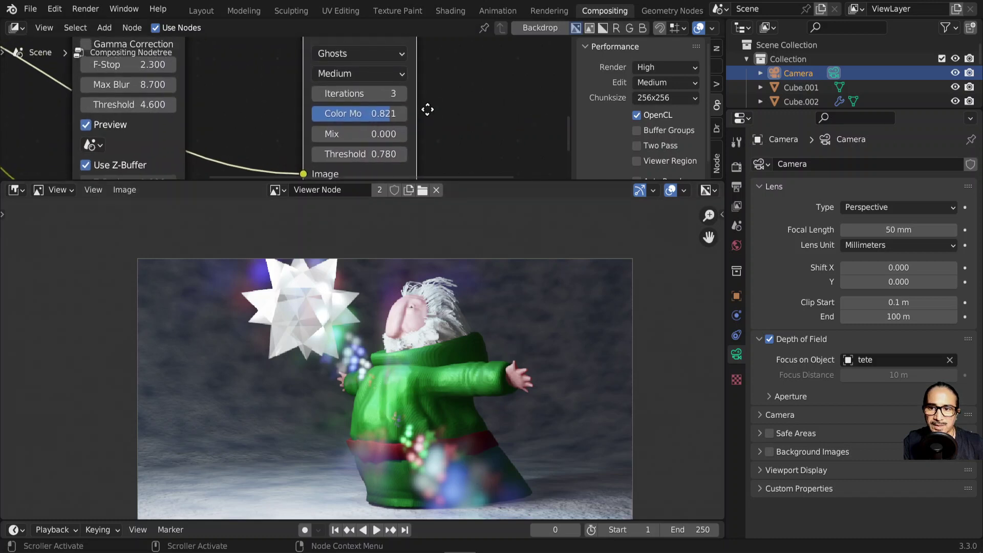
click(396, 92)
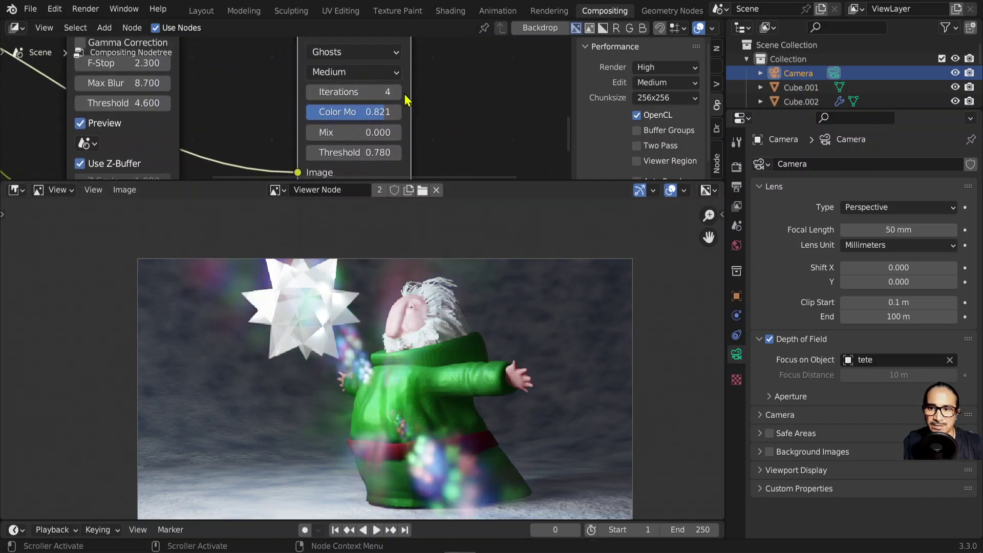
click(396, 92)
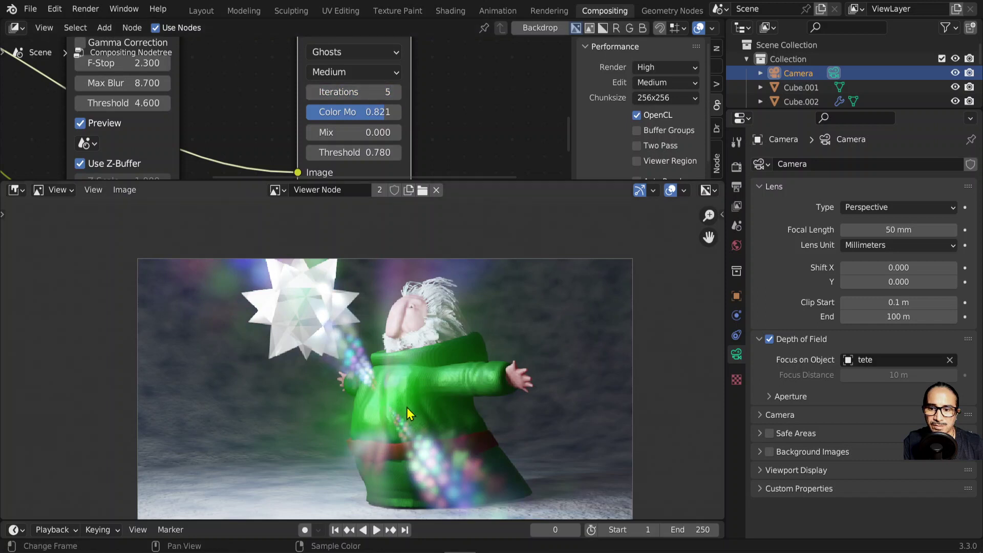
- Set the Ghosts glare Threshold to 0.900
key(BackSpace)
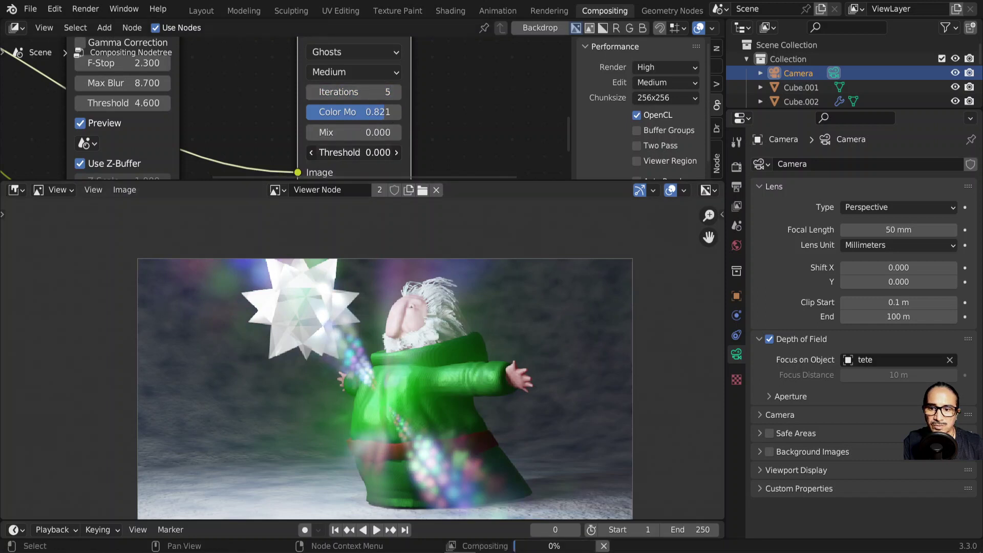
click(395, 152)
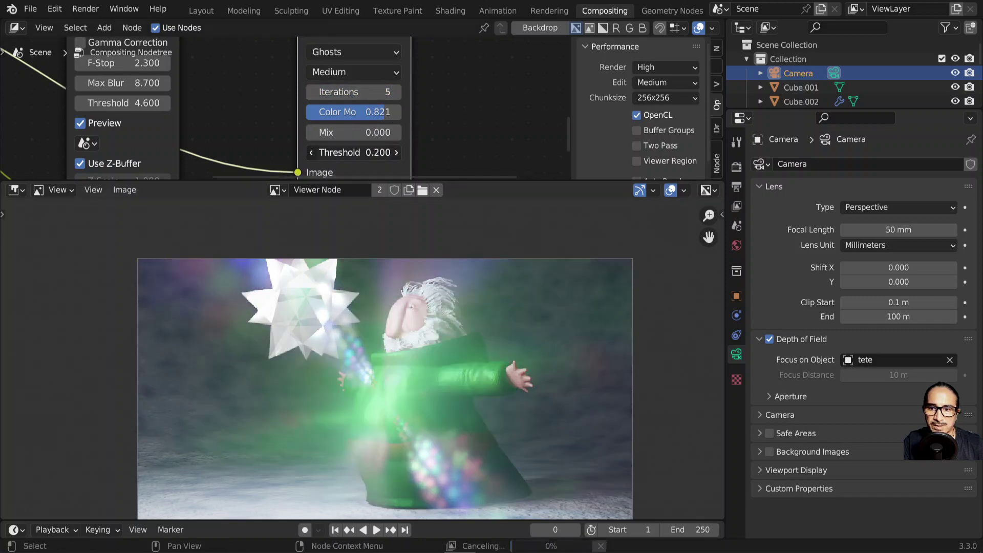
click(396, 152)
click(395, 152)
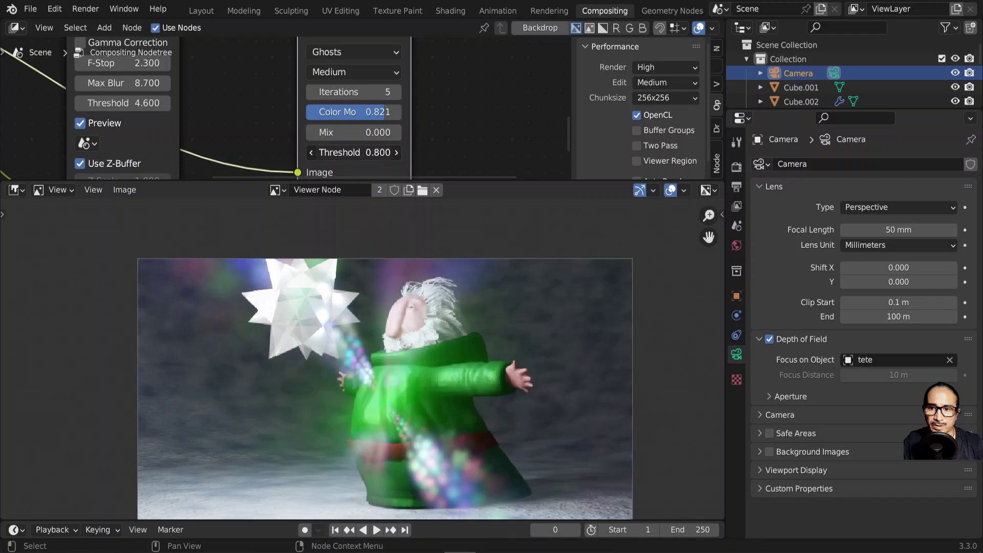
click(395, 152)
scroll(434, 118, down, 2)
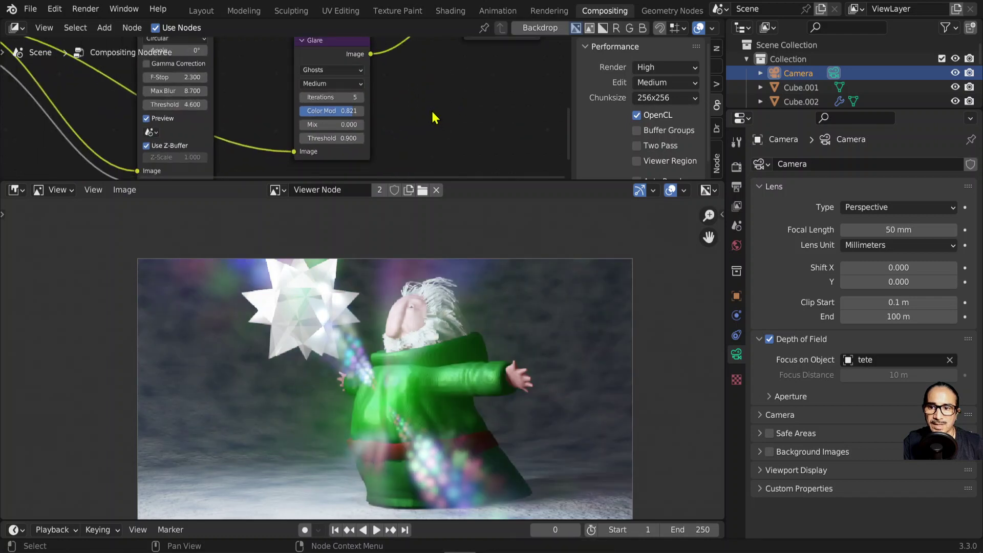
scroll(434, 118, down, 1)
scroll(393, 136, down, 1)
scroll(397, 112, down, 1)
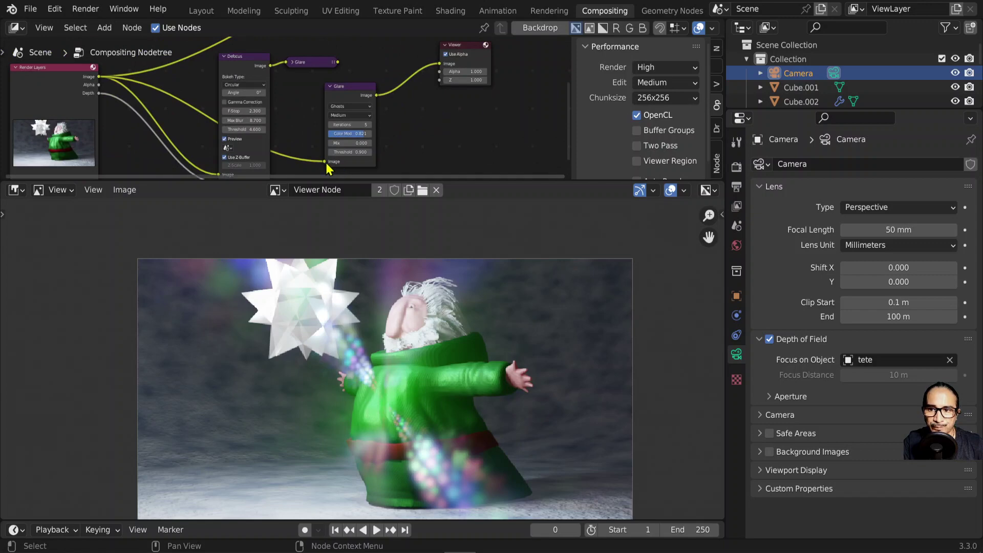
- Rewire the Ghosts Glare so it takes the first Glare's output instead of Render Layers
mouse_move(323, 161)
mouse_down()
mouse_move(381, 98)
mouse_move(376, 70)
mouse_move(358, 96)
mouse_up()
scroll(357, 78, up, 2)
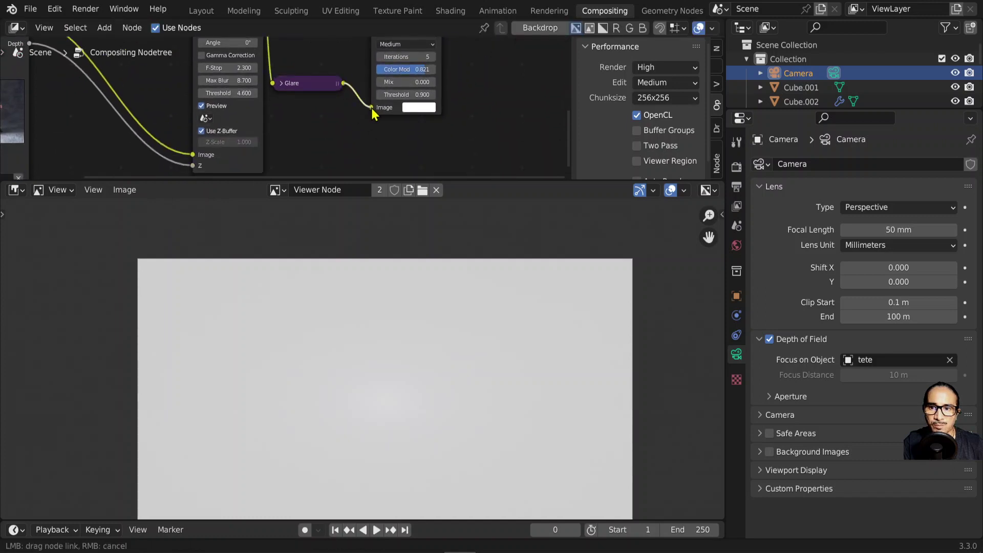
drag(358, 116, 371, 107)
middle_drag(460, 67, 424, 129)
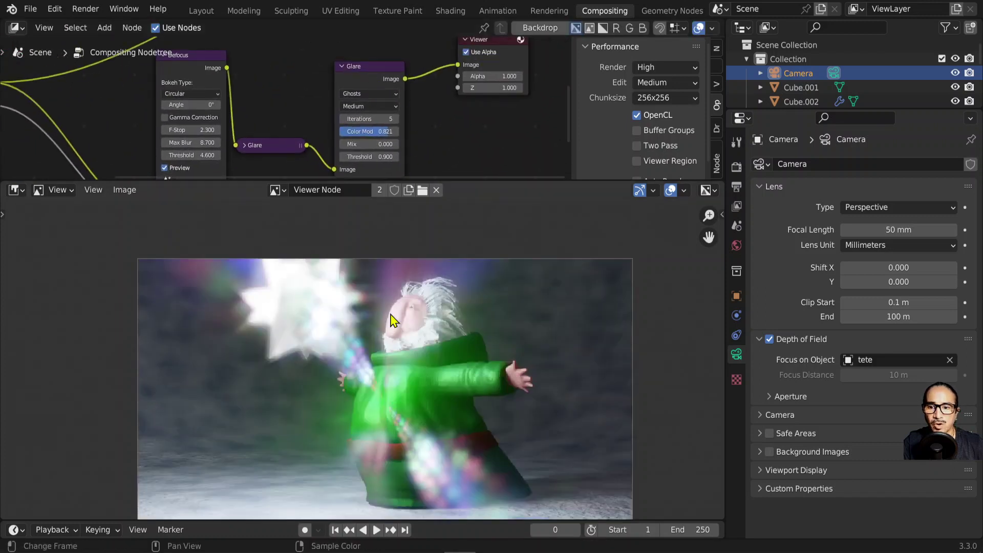
middle_drag(404, 422, 481, 340)
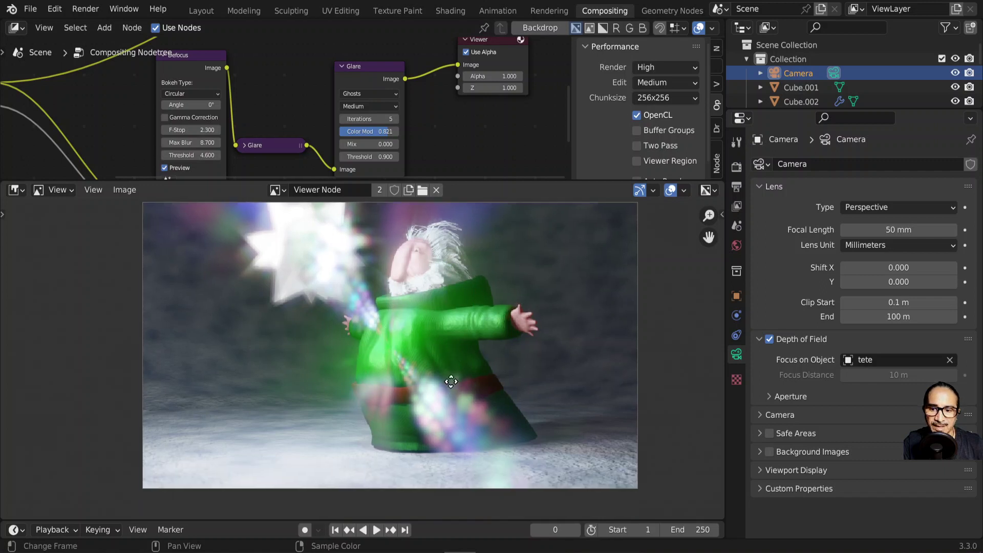
scroll(323, 276, down, 3)
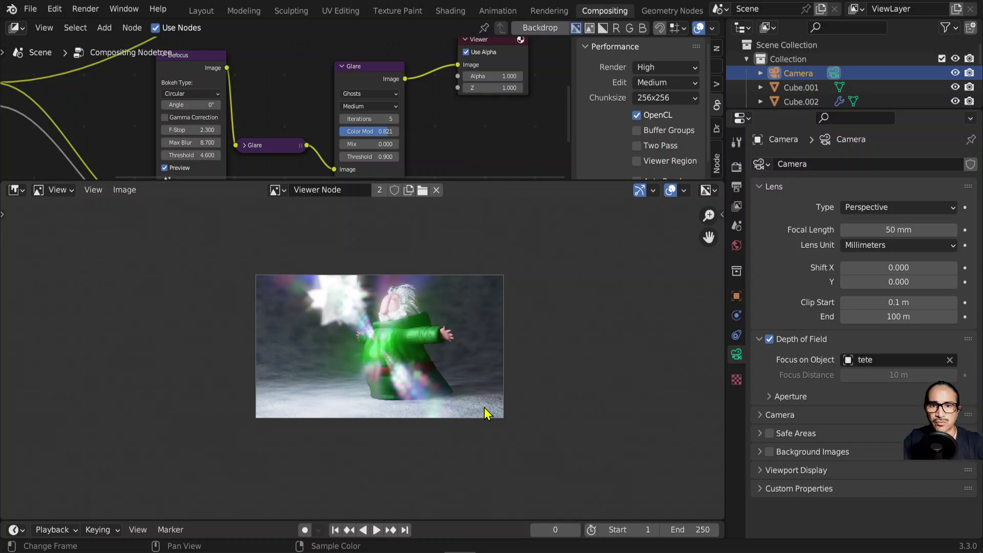
scroll(394, 358, up, 3)
middle_drag(435, 269, 453, 294)
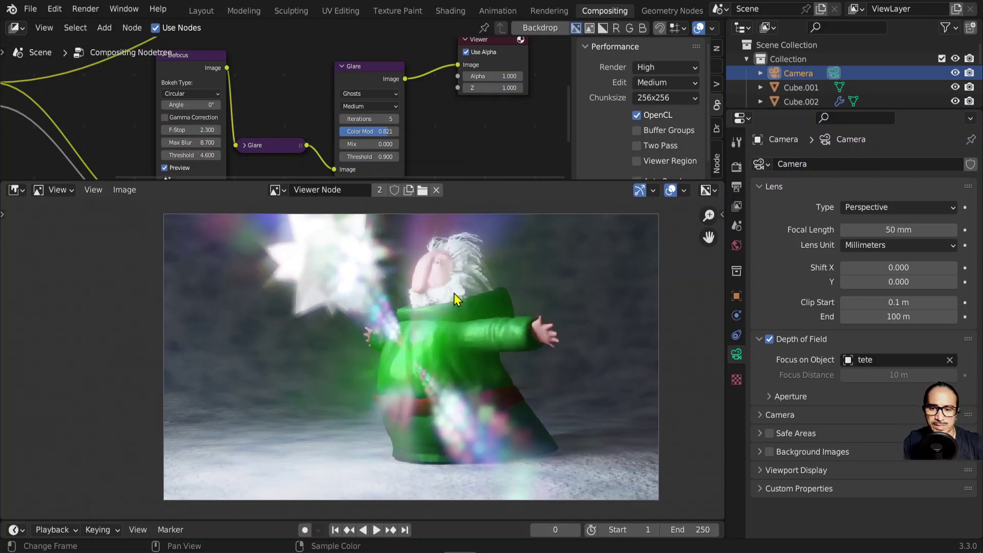
- Set the Ghosts Glare Color Mod to 0.722 and Threshold to 3.620
middle_drag(408, 356, 437, 382)
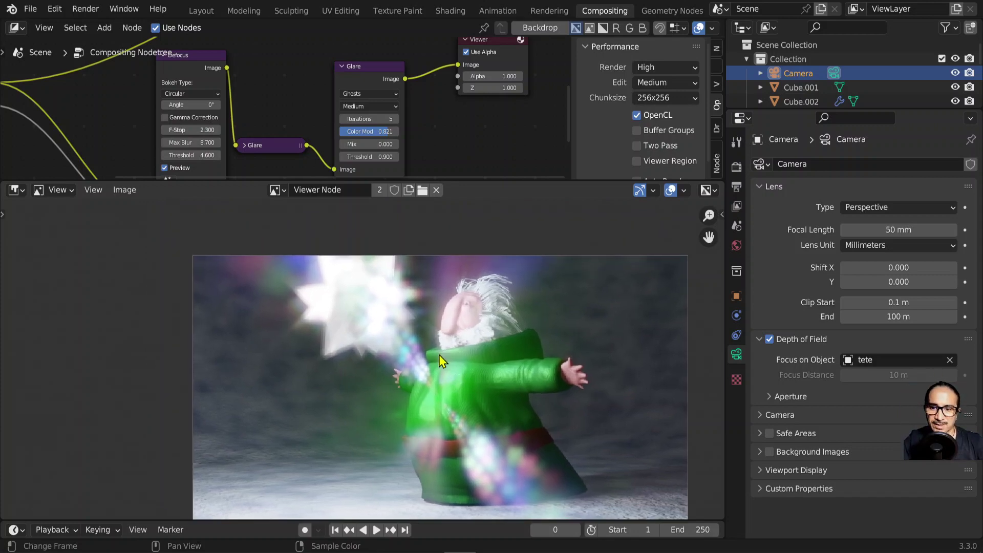
drag(382, 180, 382, 210)
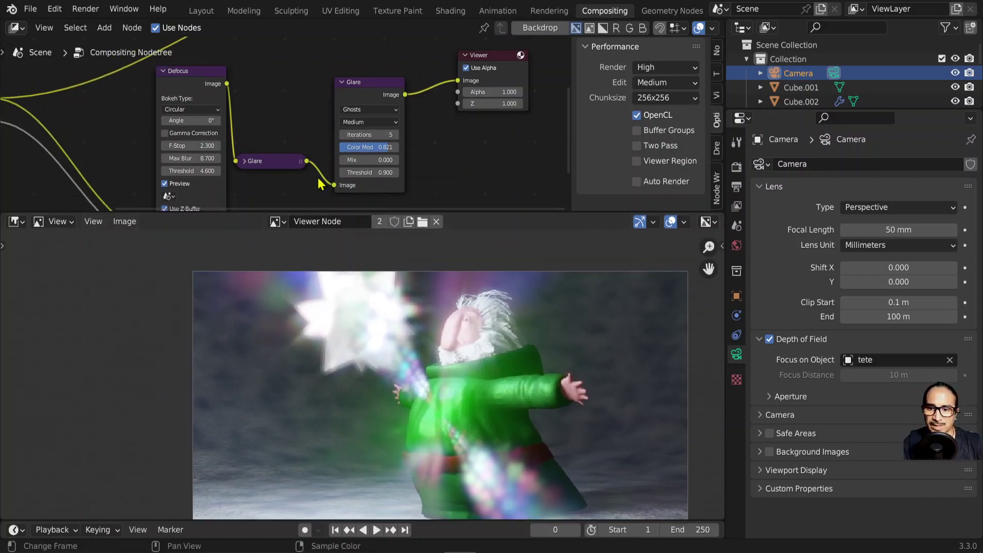
mouse_move(261, 138)
middle_down()
mouse_move(323, 138)
mouse_move(131, 169)
middle_up()
scroll(324, 138, up, 2)
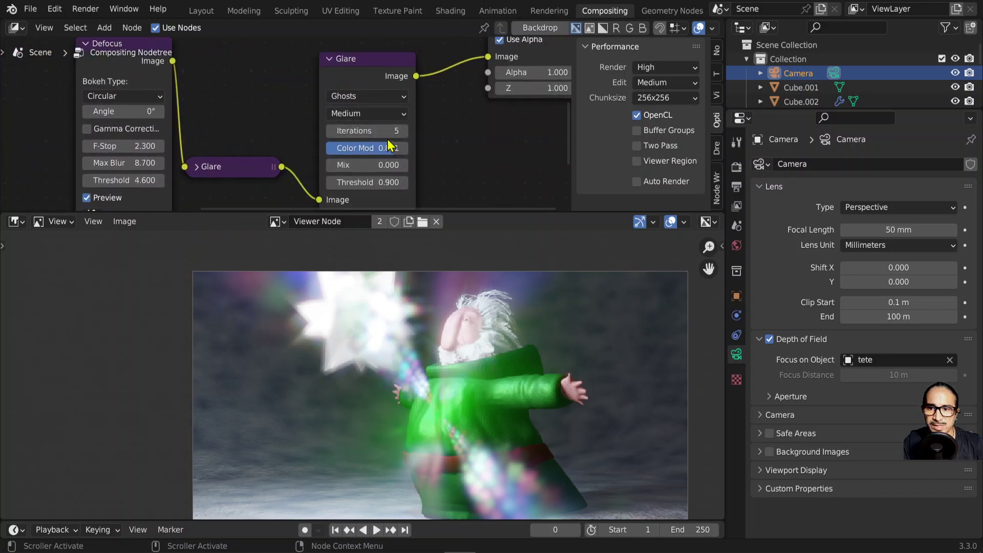
drag(389, 148, 373, 148)
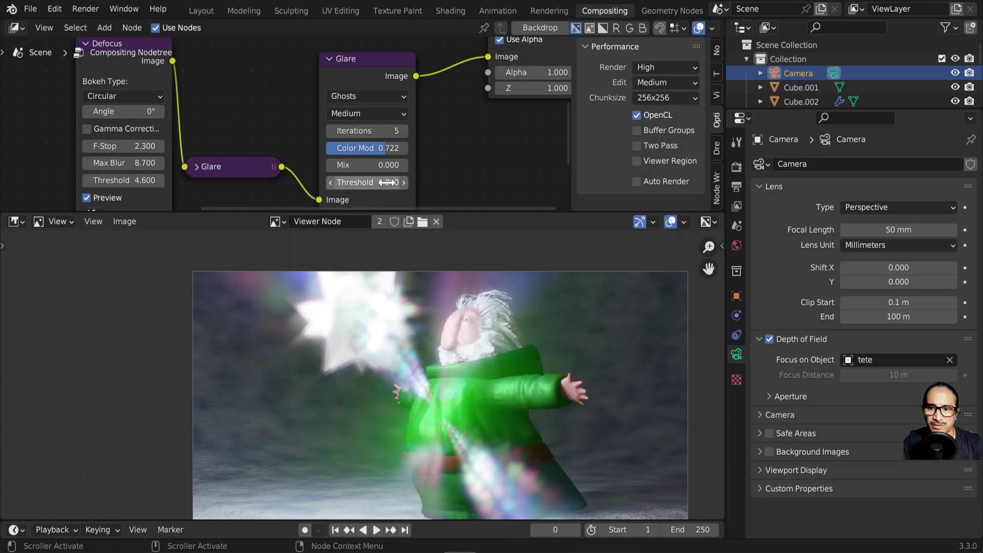
middle_drag(408, 180, 404, 145)
mouse_move(399, 146)
mouse_down()
mouse_move(358, 146)
mouse_move(402, 146)
mouse_up()
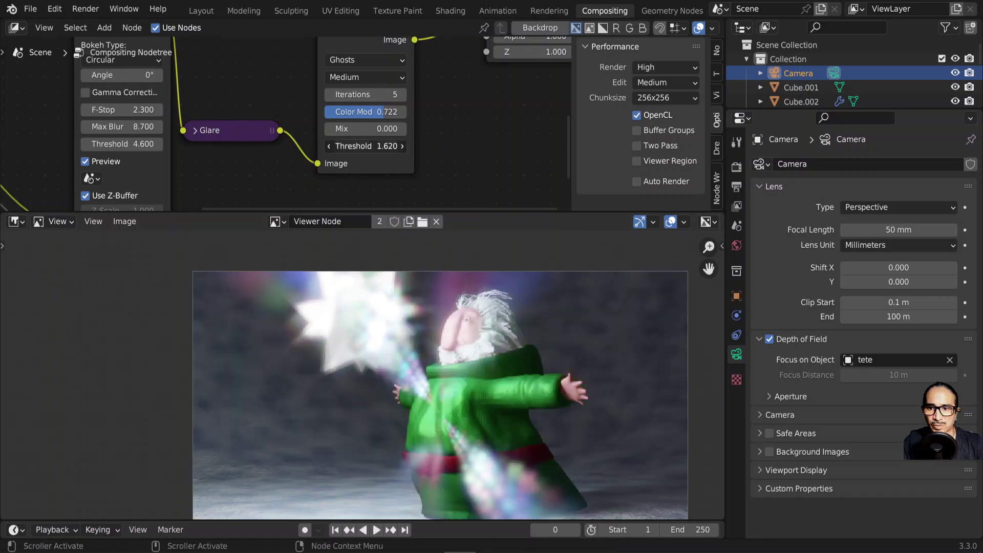
ctrl+scroll(366, 146, up, 2)
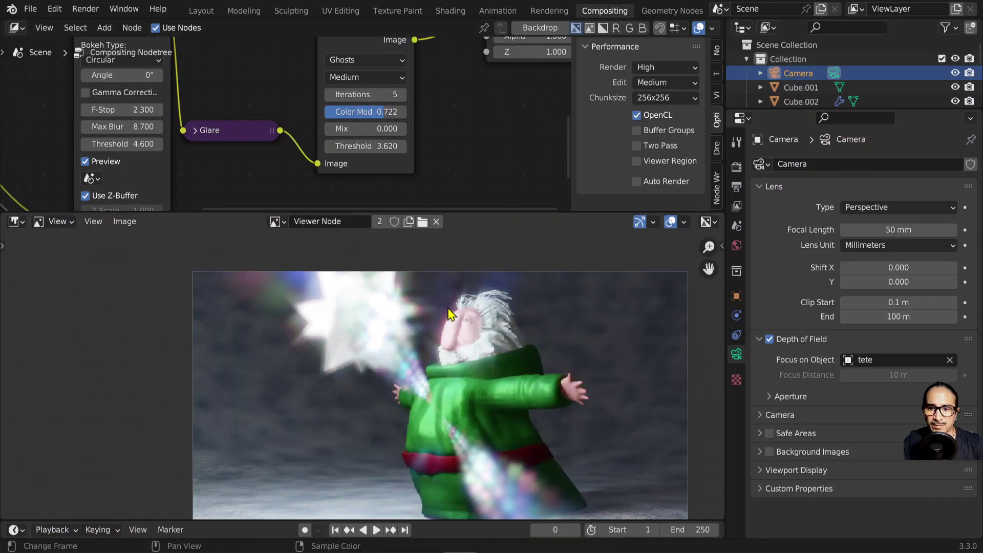
scroll(463, 417, down, 2)
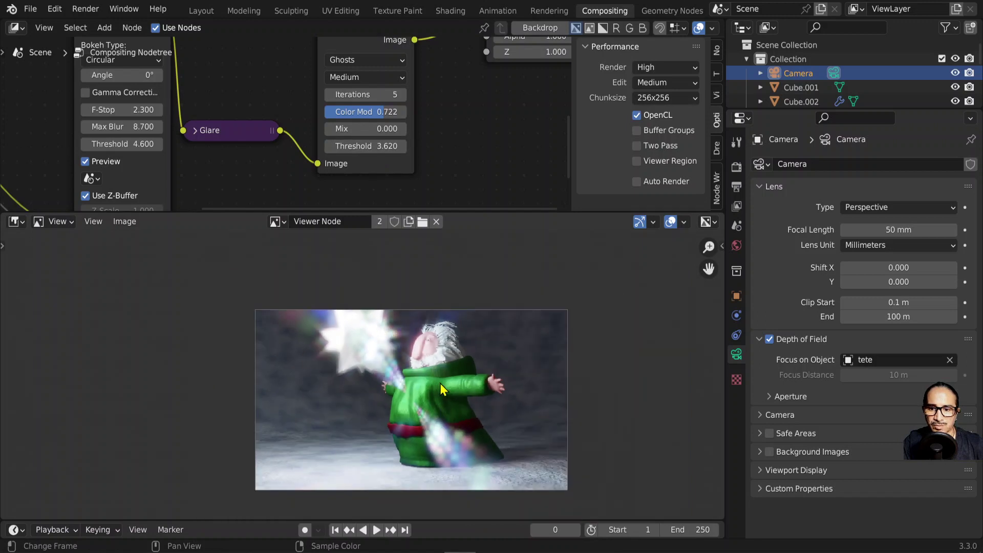
scroll(266, 189, down, 3)
- Reposition the second Glare and the Viewer to tidy the node chain
mouse_move(305, 102)
mouse_down()
mouse_move(285, 94)
mouse_move(310, 94)
mouse_up()
click(304, 95)
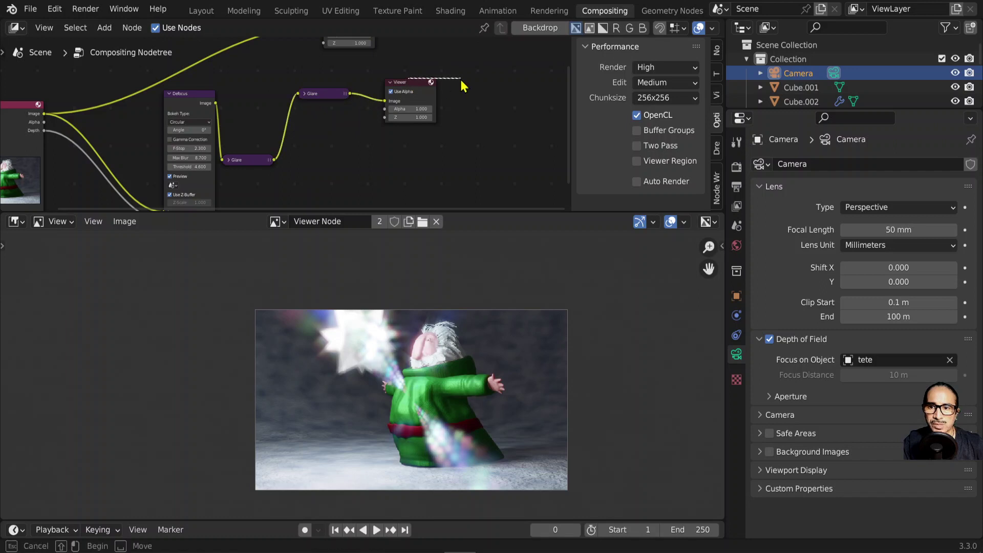
drag(414, 84, 487, 83)
middle_drag(247, 160, 309, 128)
drag(310, 129, 320, 68)
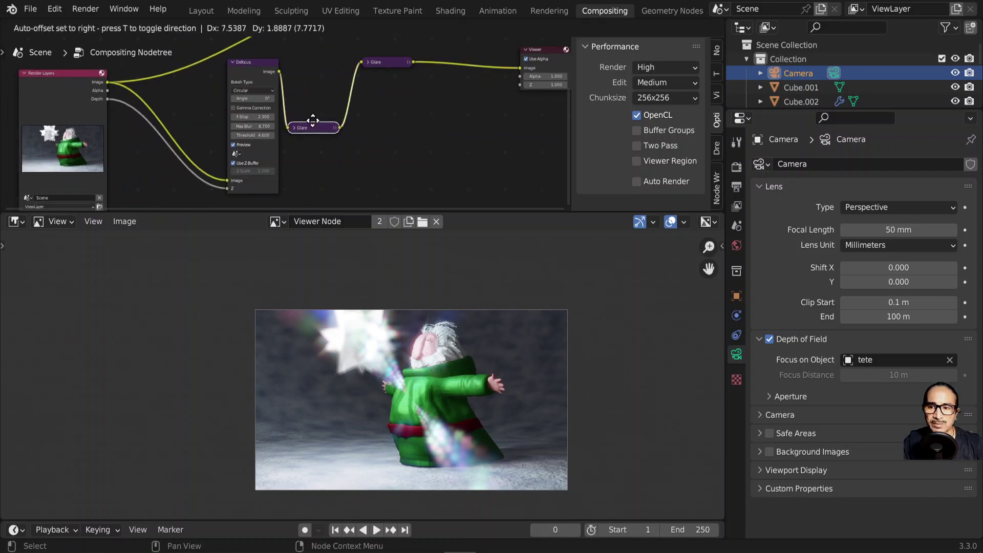
- Collapse the Defocus node, align it and the second Glare in the chain, and open the Add menu
mouse_move(252, 63)
mouse_down()
mouse_move(259, 63)
mouse_move(243, 98)
mouse_up()
key(h)
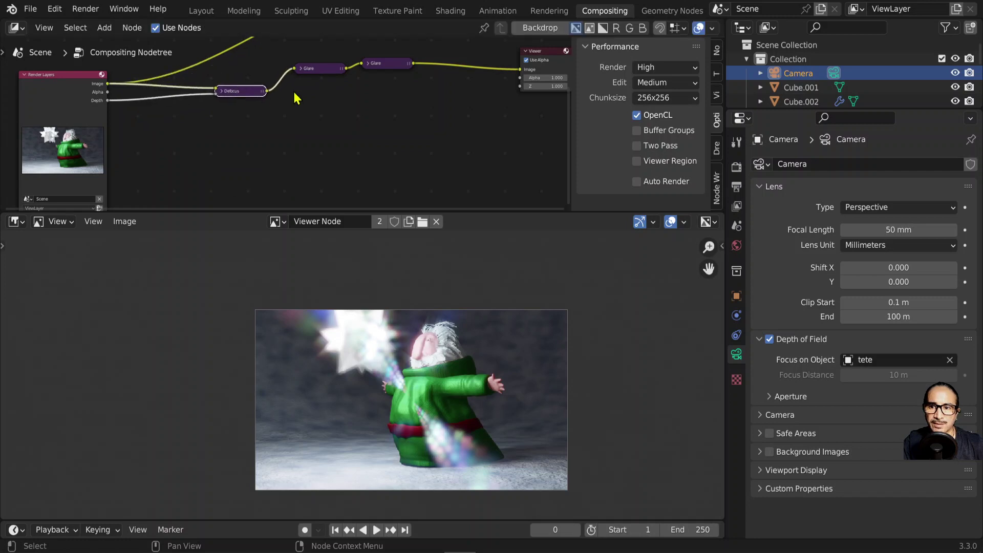
drag(310, 70, 303, 89)
drag(375, 66, 350, 95)
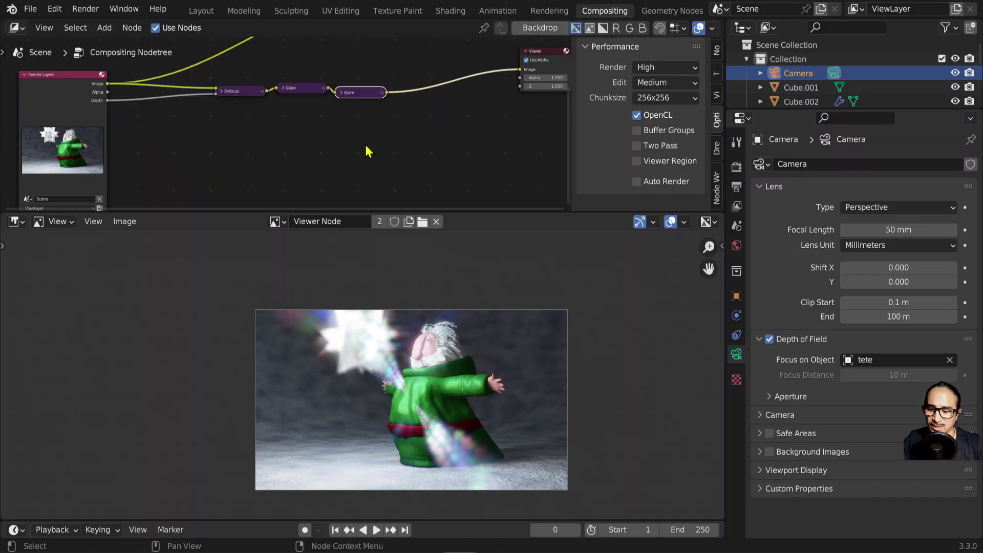
click(103, 31)
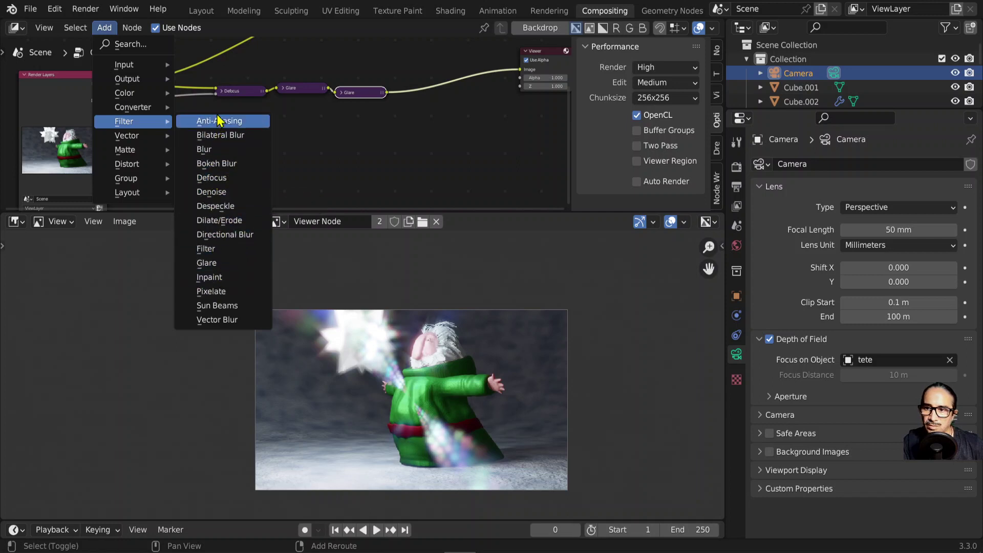
mouse_move(127, 164)
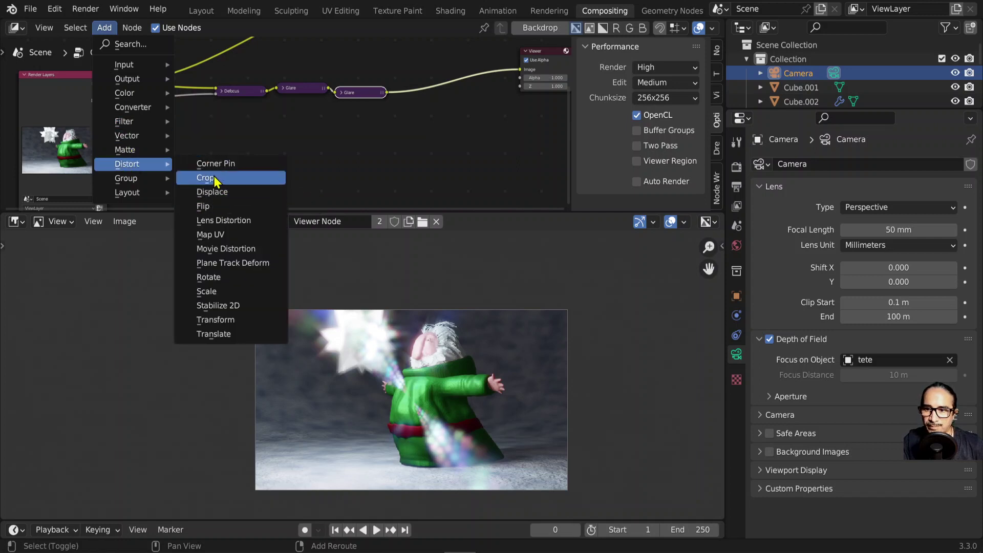
- Insert a Lens Distortion node on the link between Glare and Viewer
click(239, 221)
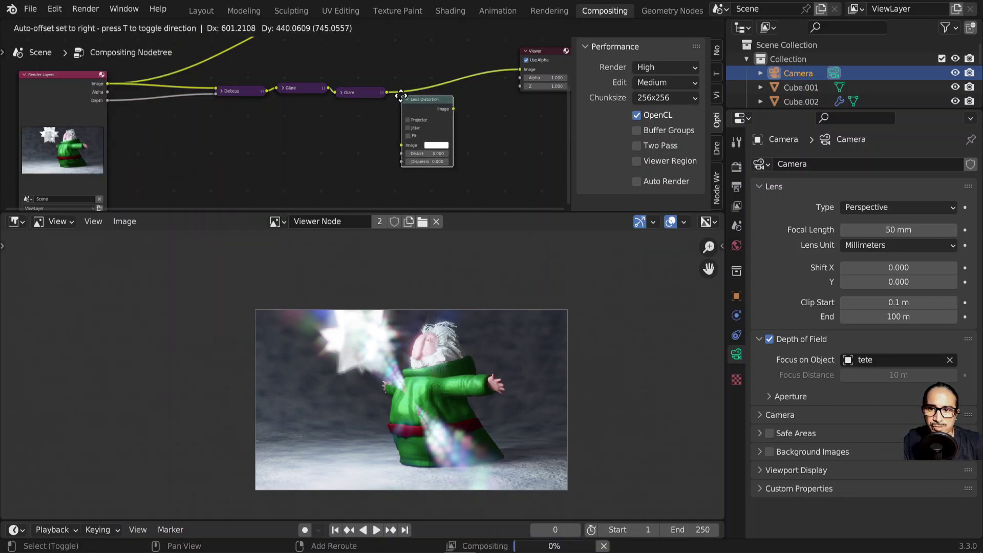
click(439, 120)
scroll(439, 120, up, 3)
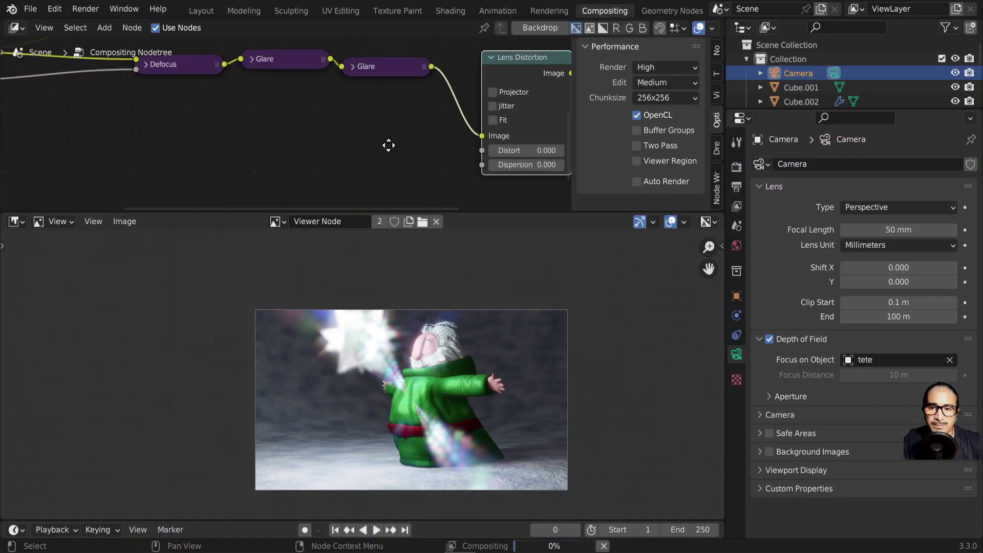
ctrl+scroll(388, 147, right, 3)
scroll(424, 163, up, 1)
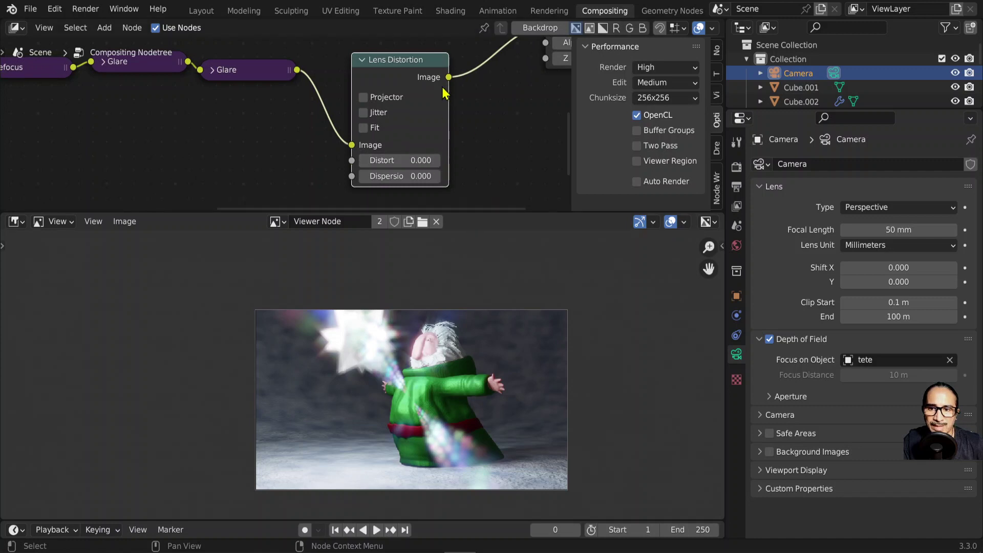
drag(366, 115, 345, 106)
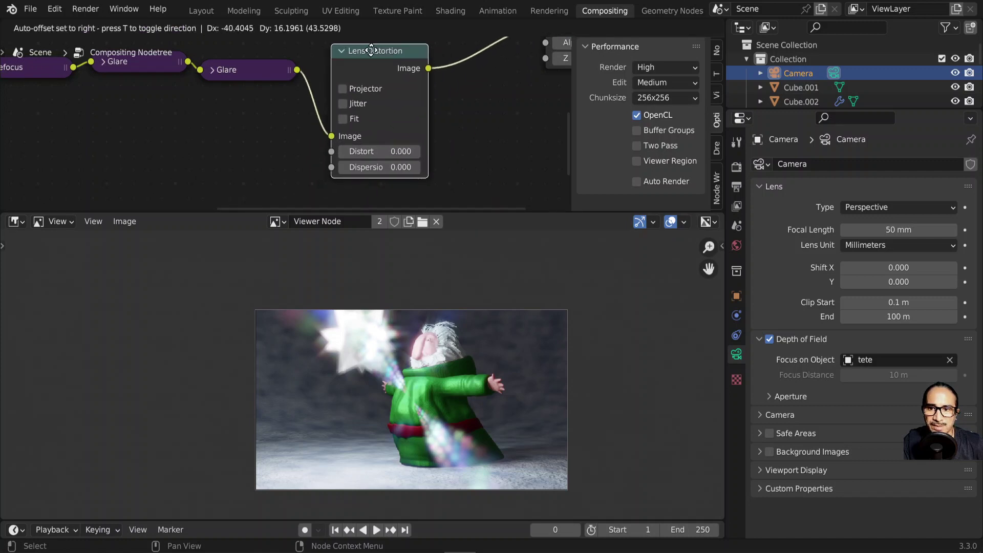
- Set Lens Distortion to Distort 0.180 and Dispersion 0.570, with Projector enabled
drag(406, 157, 425, 157)
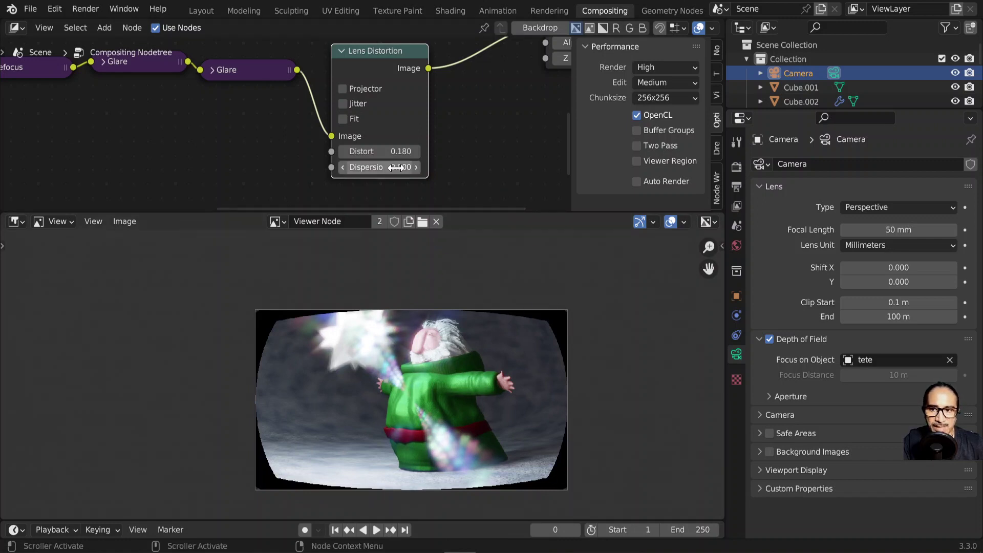
drag(379, 167, 414, 167)
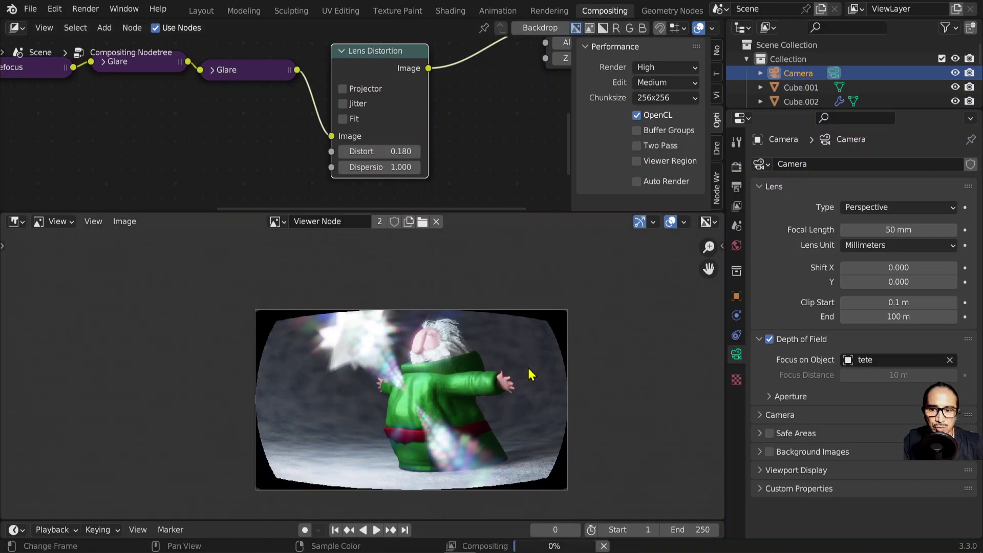
scroll(526, 318, up, 4)
scroll(456, 342, up, 2)
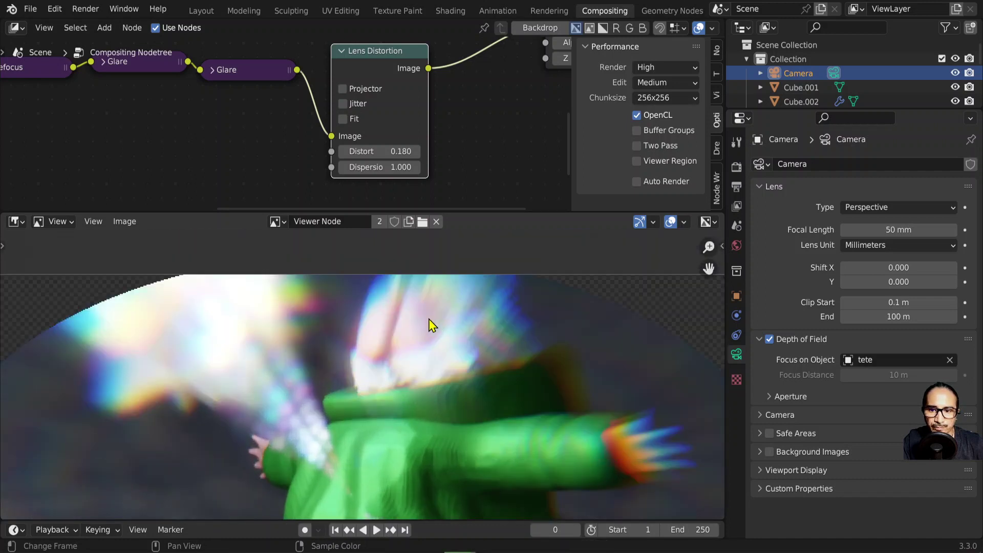
scroll(527, 351, down, 2)
scroll(527, 351, down, 1)
scroll(487, 307, down, 1)
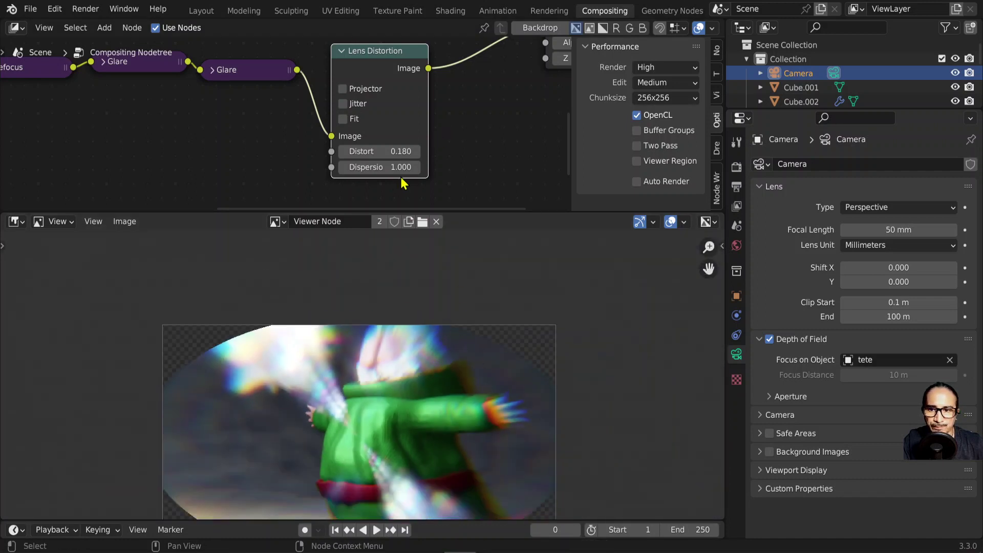
drag(402, 167, 381, 167)
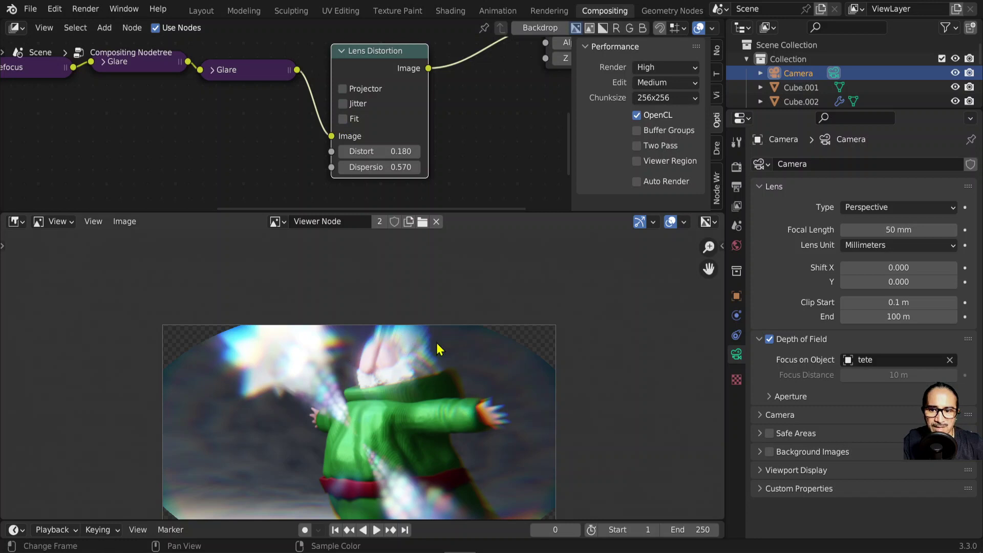
click(343, 118)
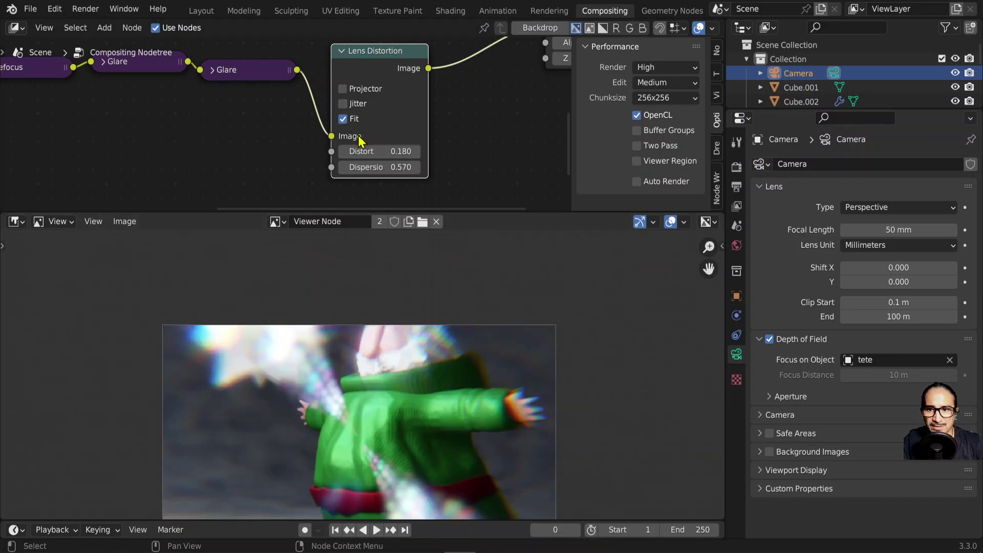
click(343, 119)
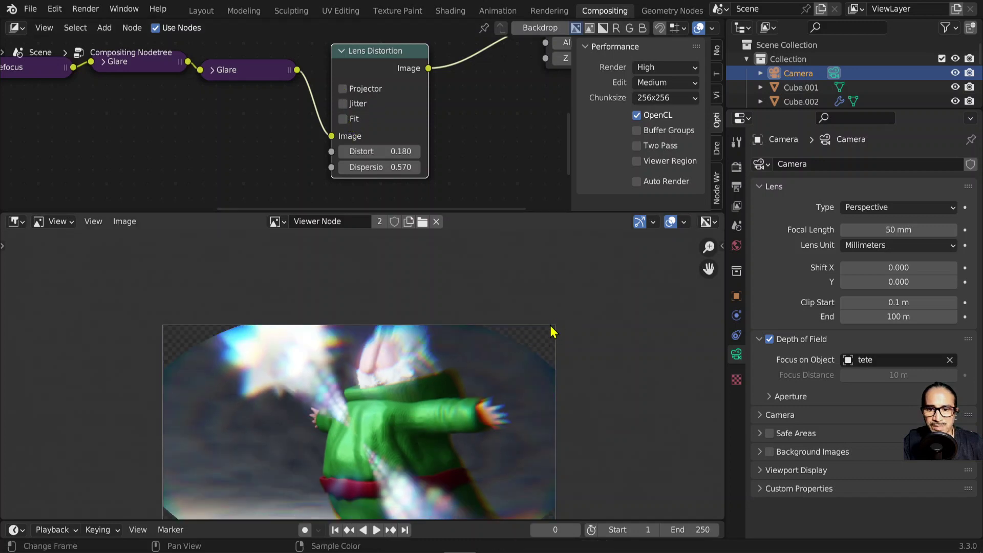
click(343, 88)
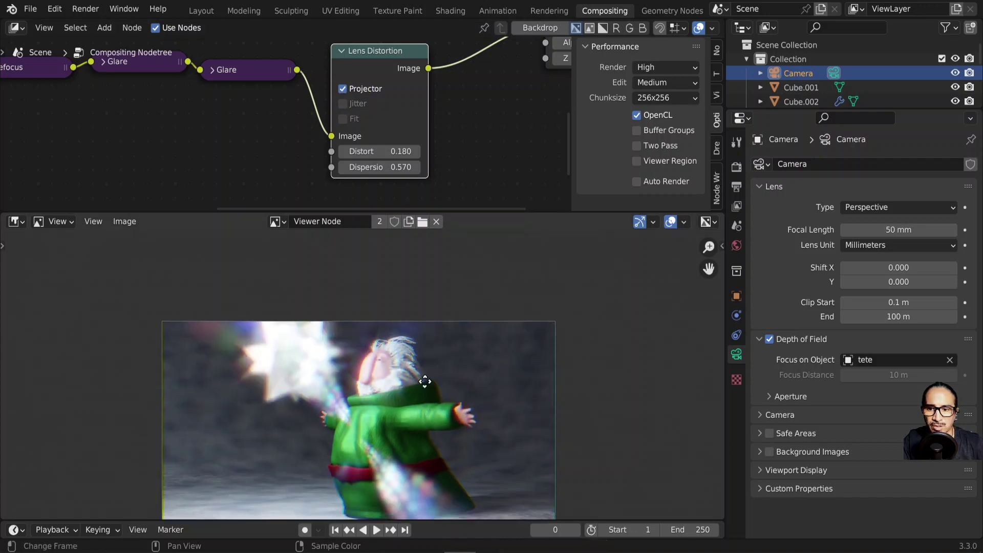
- Resize and re-frame the composite preview and node graph to show the distortion chain
key(Home)
ctrl+scroll(495, 208, left, 1)
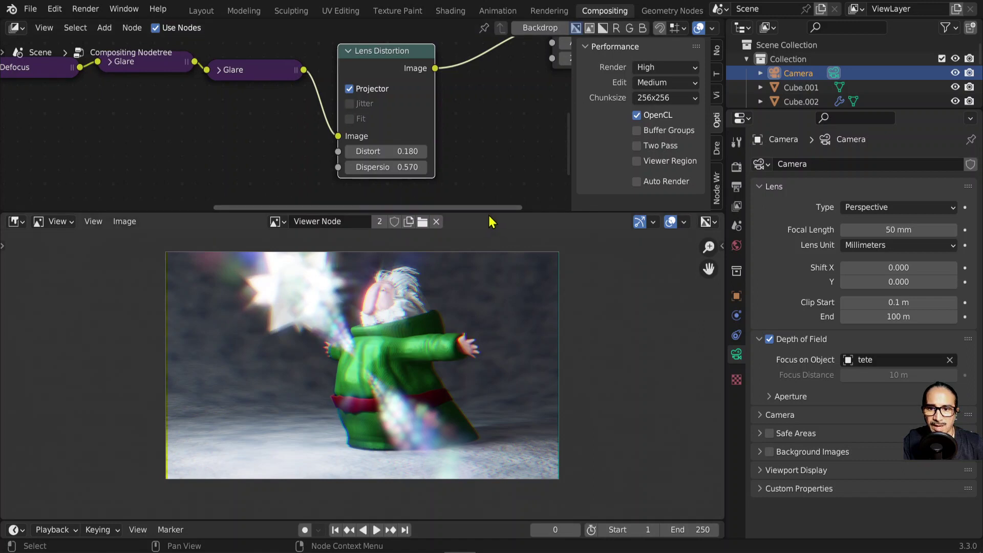
drag(490, 210, 489, 134)
scroll(462, 292, up, 1)
scroll(459, 291, up, 2)
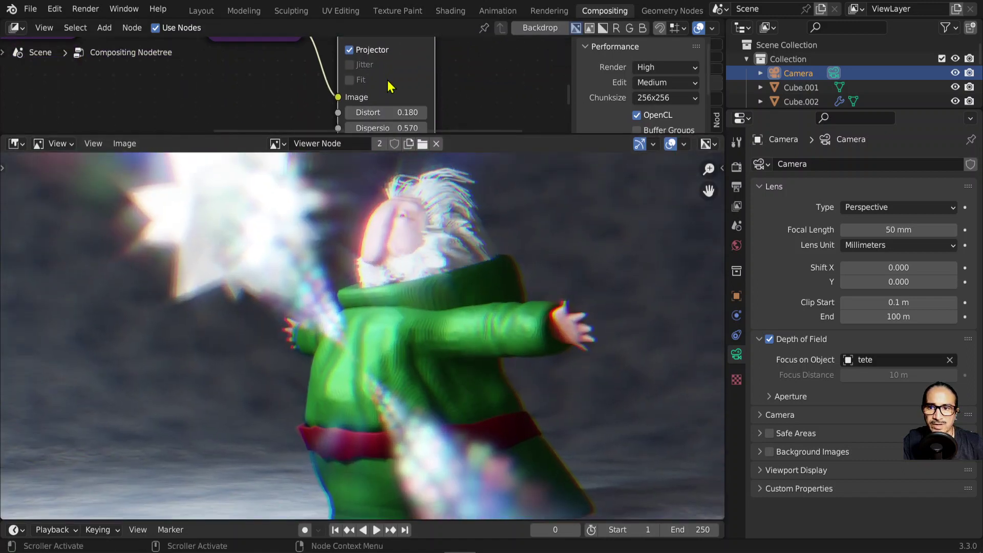
middle_drag(366, 51, 373, 97)
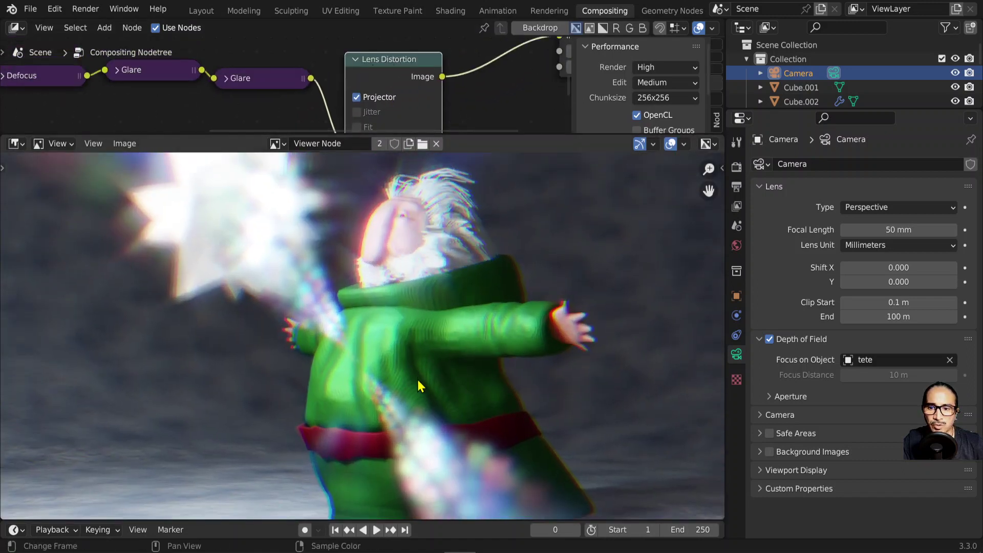
middle_drag(404, 353, 401, 235)
scroll(402, 235, down, 2)
scroll(432, 265, down, 2)
middle_drag(432, 264, 442, 283)
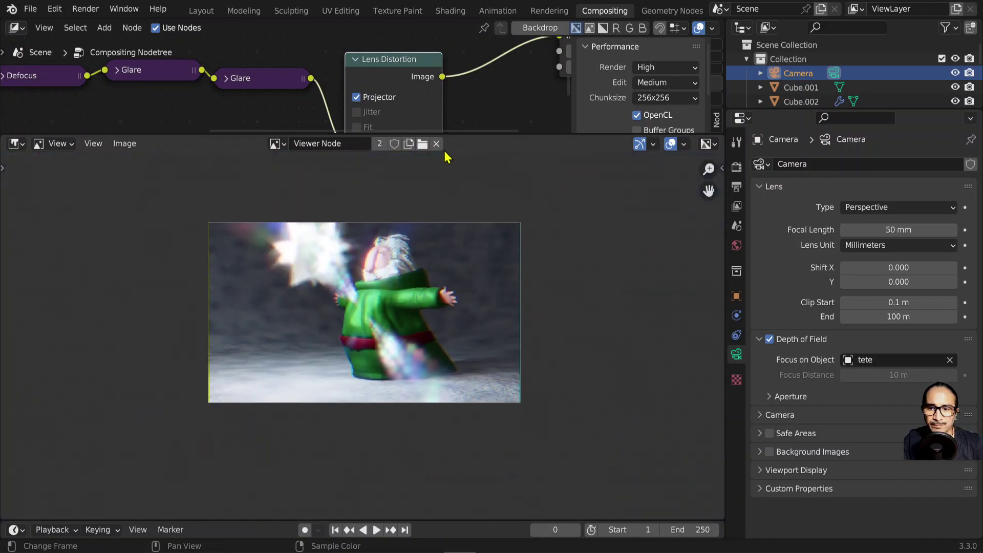
drag(477, 135, 479, 179)
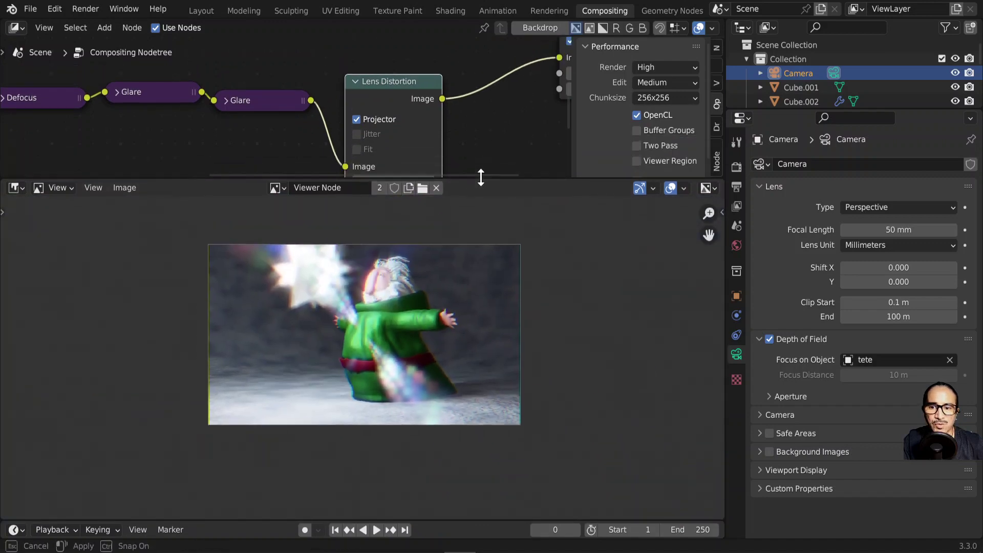
- In the 3D layout, add a blank Grease Pencil object and isolate it in local view
click(200, 11)
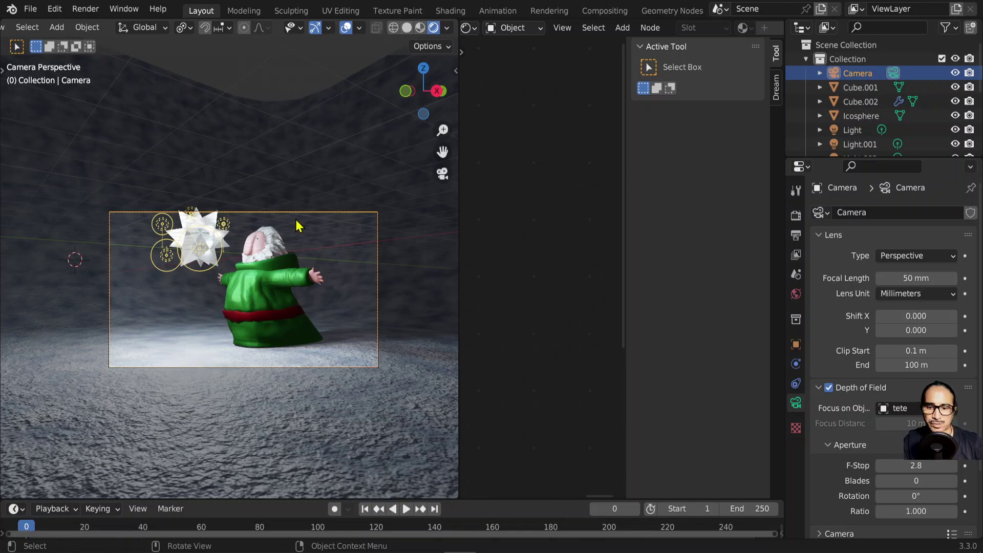
key(shift+a)
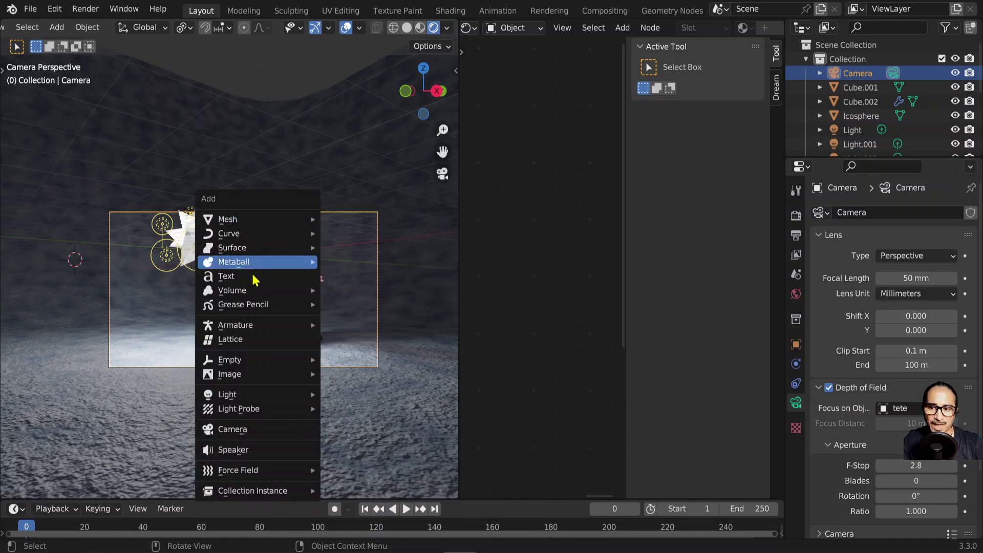
mouse_move(243, 304)
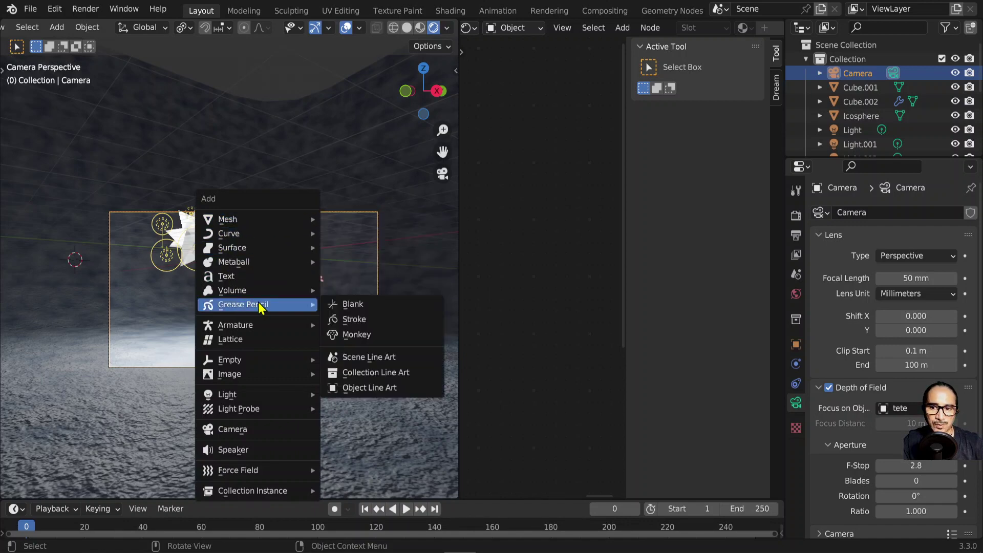
click(351, 306)
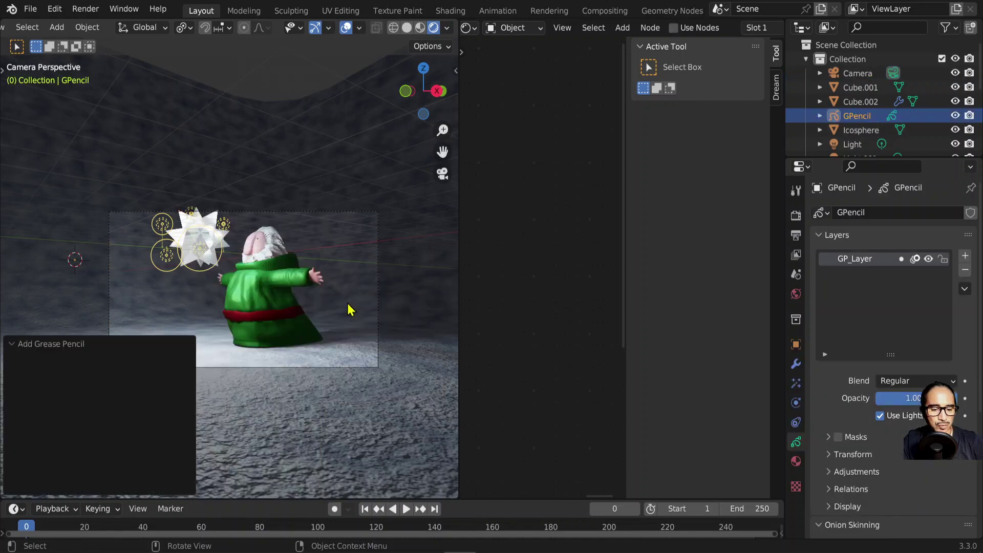
key(KP_Divide)
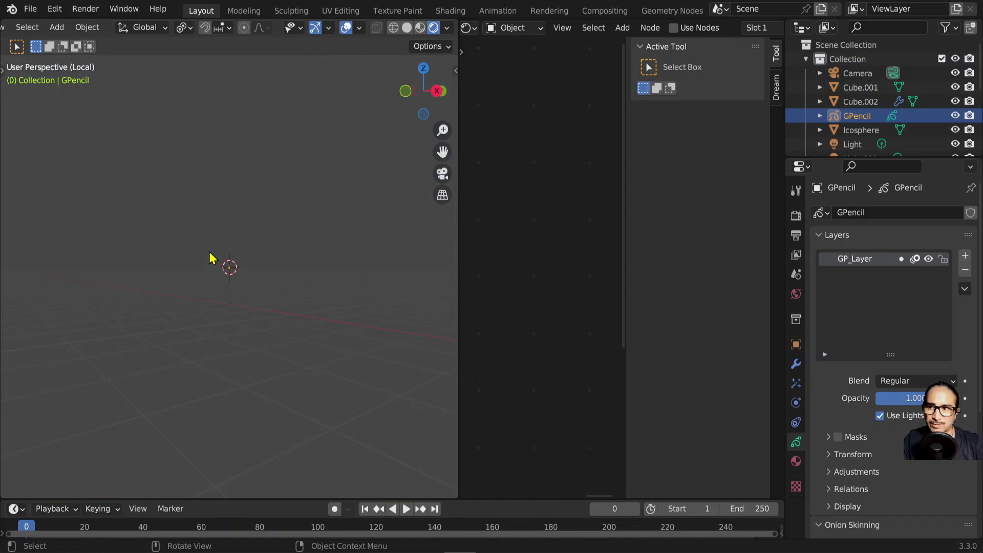
- Switch GPencil to Draw Mode and view it from the right side
scroll(143, 27, up, 5)
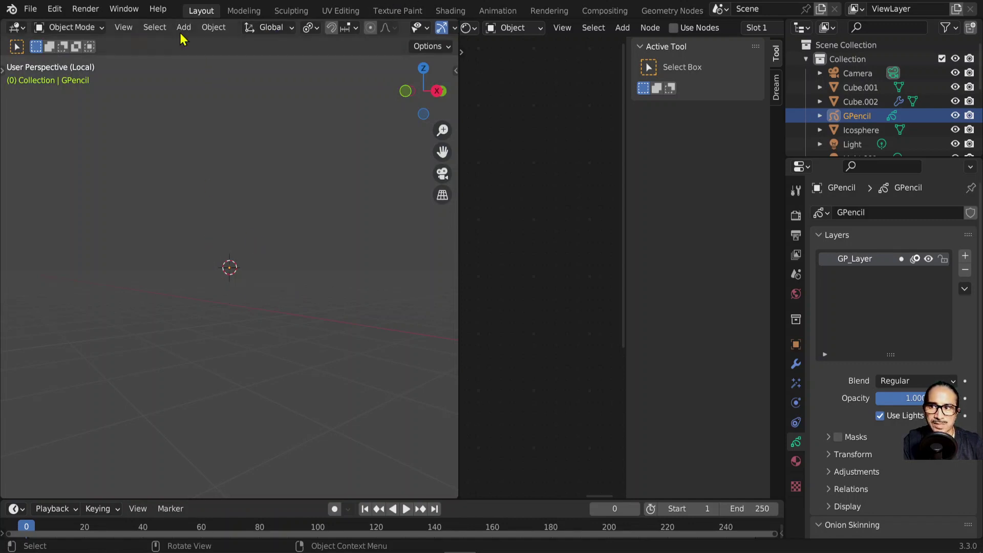
click(70, 29)
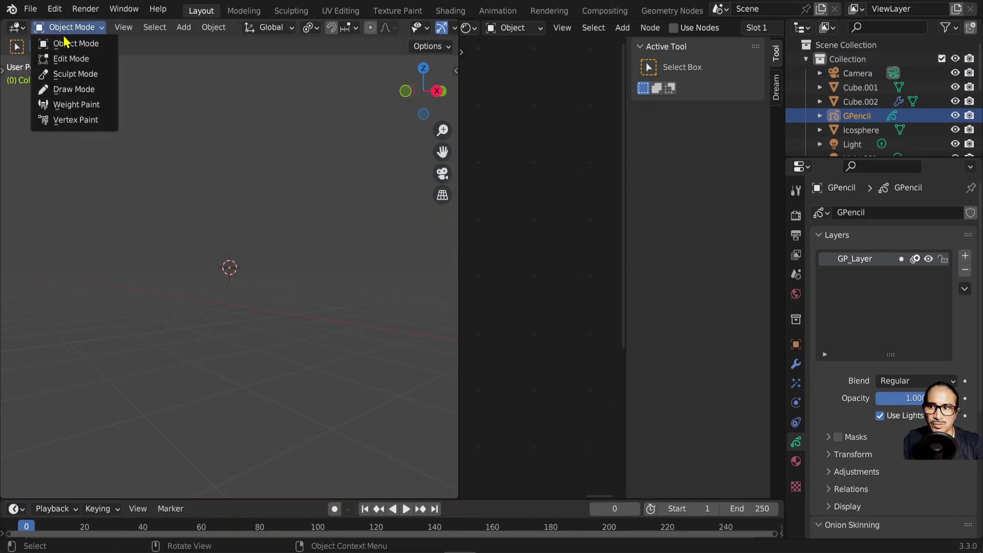
click(58, 93)
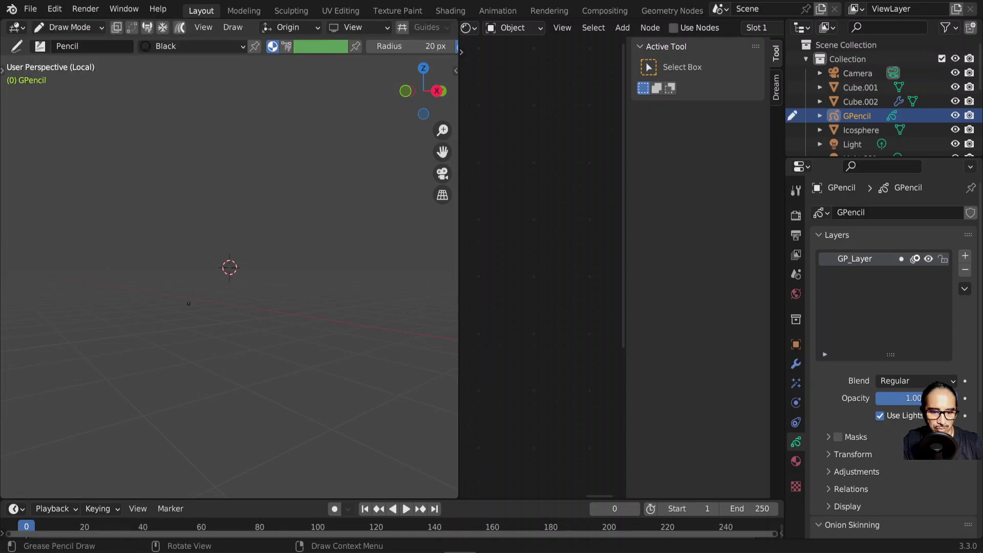
key(KP_7)
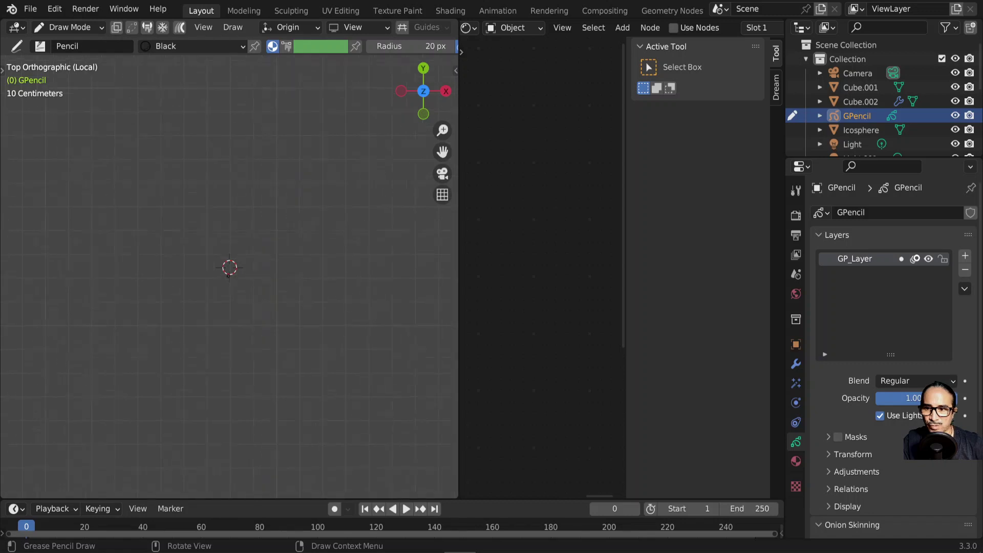
scroll(229, 267, up, 2)
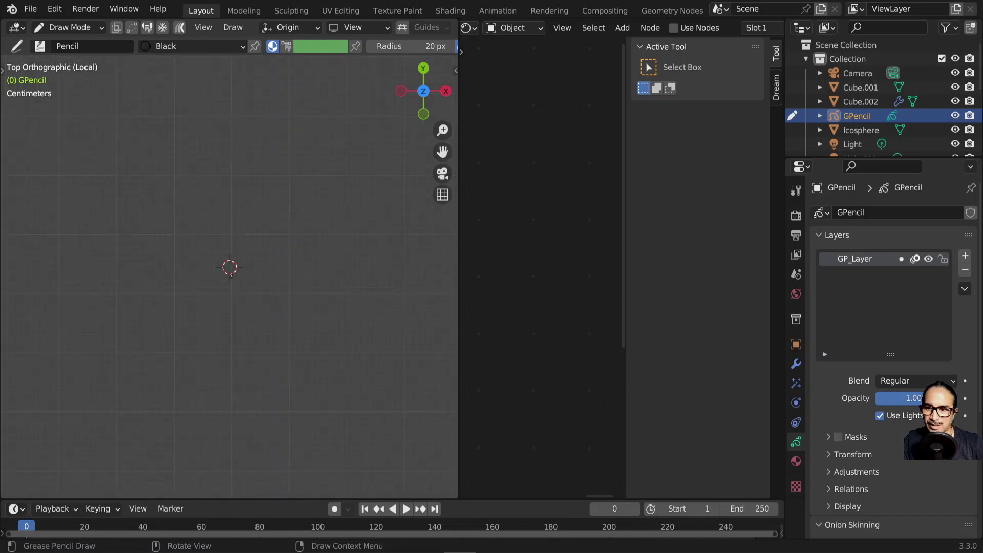
key(KP_3)
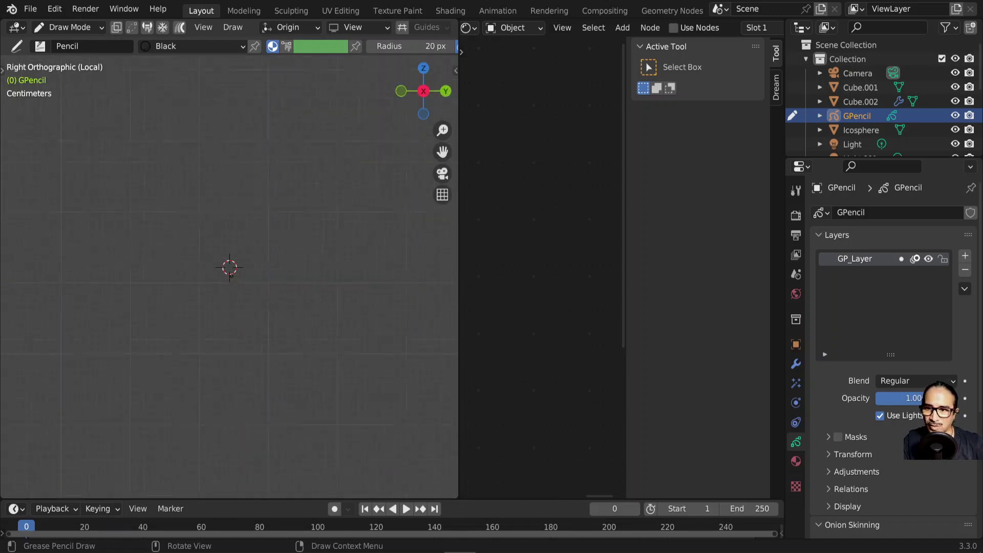
scroll(230, 266, up, 2)
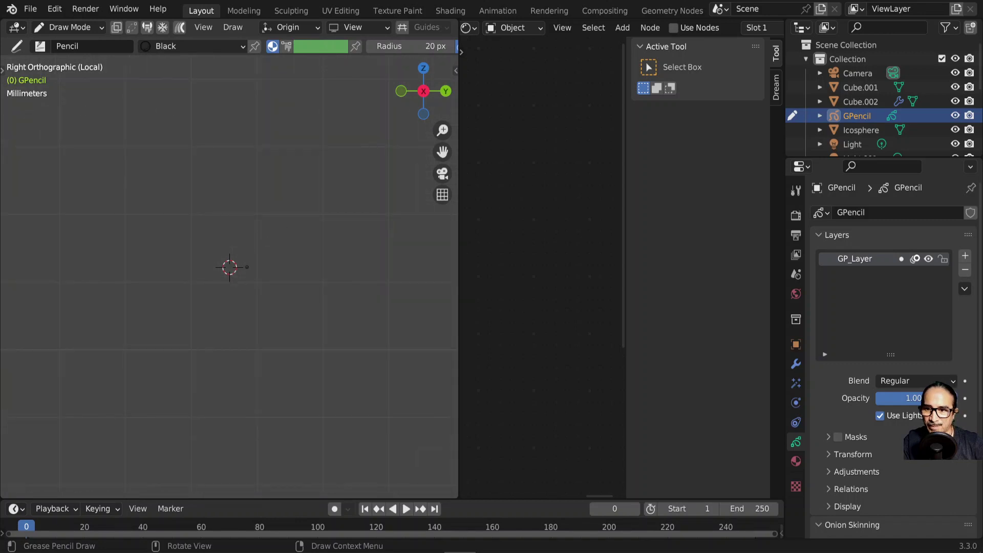
- Add a Mirror modifier to GPencil, mirroring across X and Y
click(796, 365)
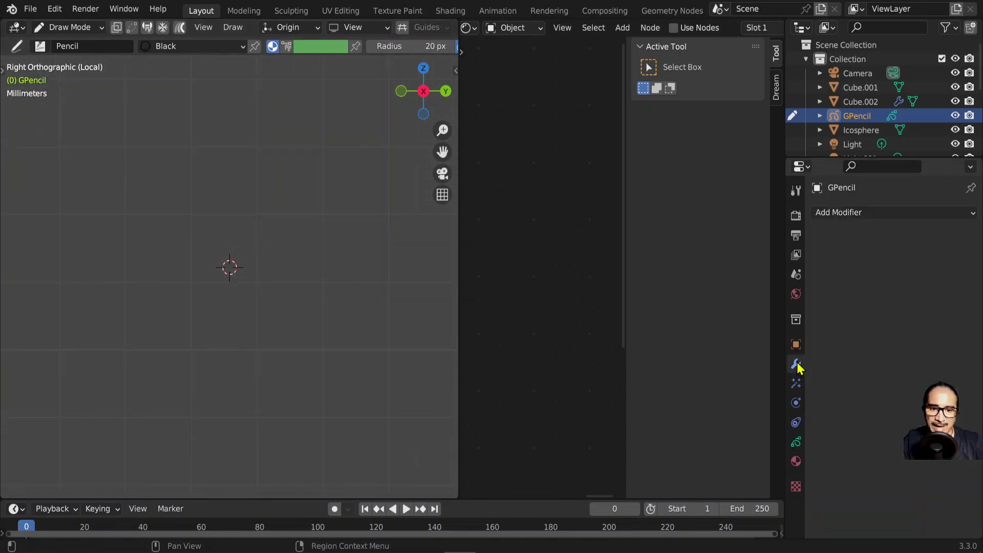
click(843, 213)
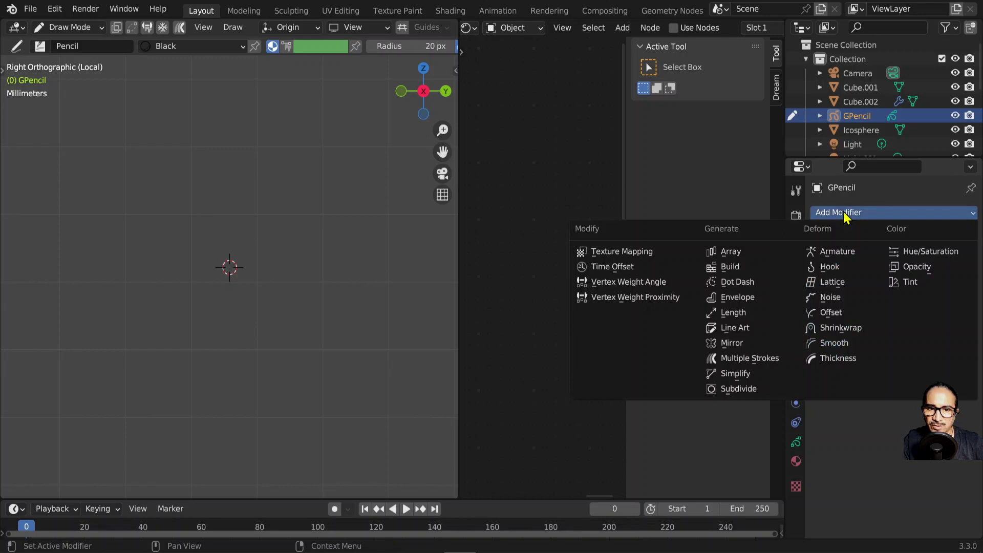
click(740, 343)
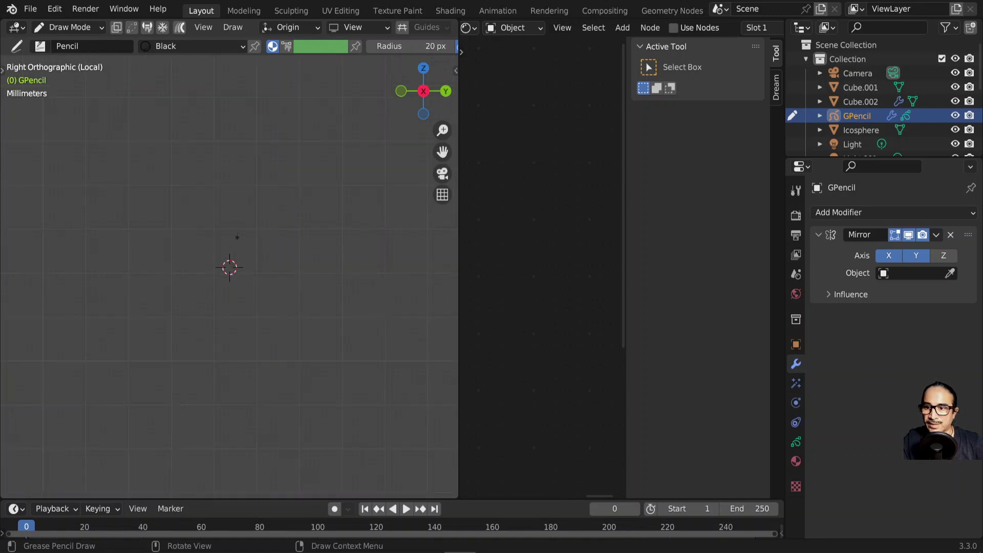
- With a 3 px pencil, draw the central curls, vertical spine and horizontal arm with end bar
scroll(307, 46, down, 5)
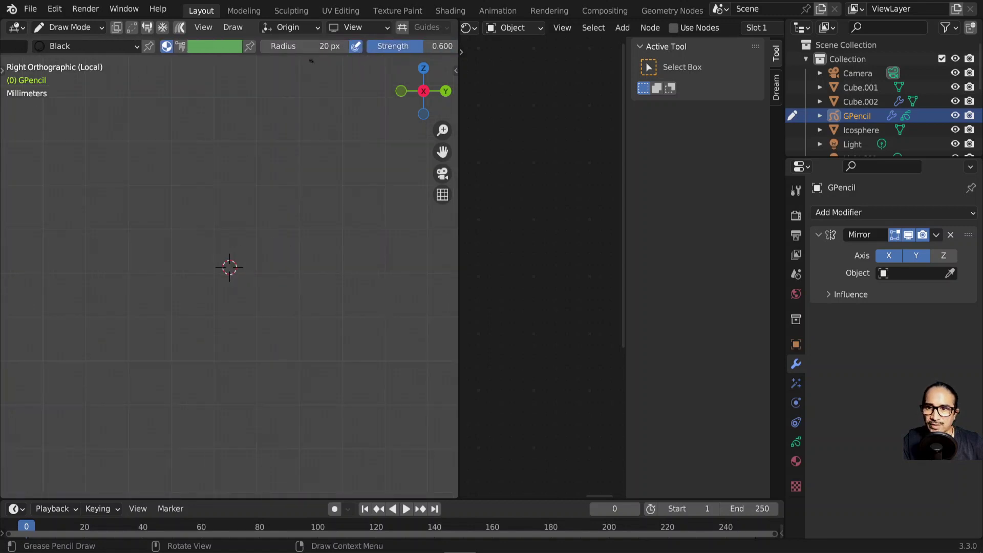
drag(332, 46, 287, 46)
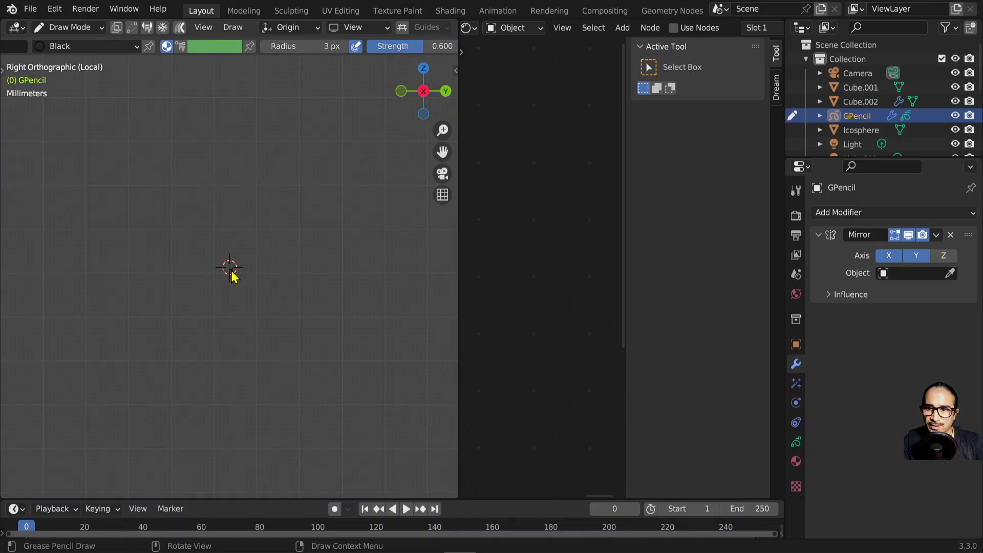
mouse_move(230, 267)
mouse_down()
mouse_move(295, 257)
mouse_move(282, 238)
mouse_up()
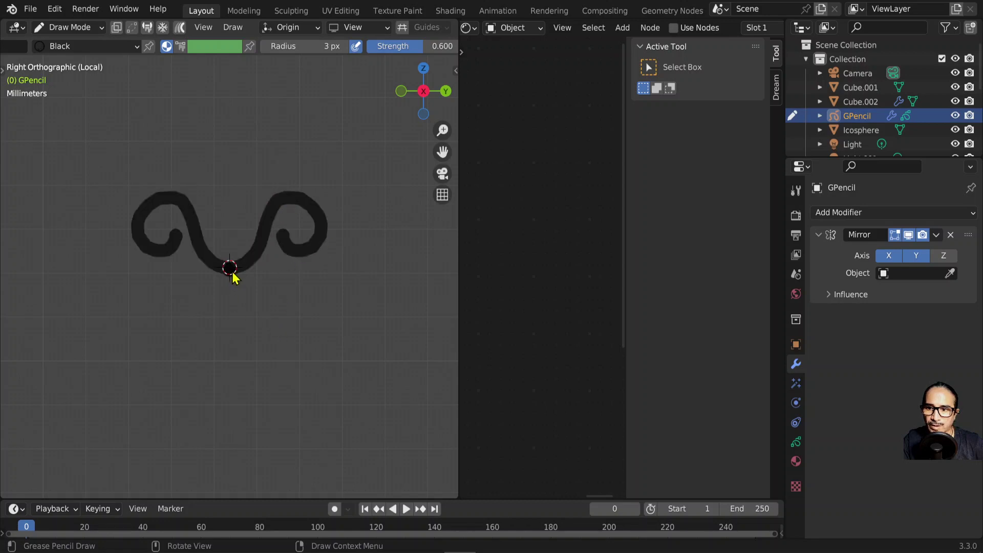
drag(232, 273, 281, 297)
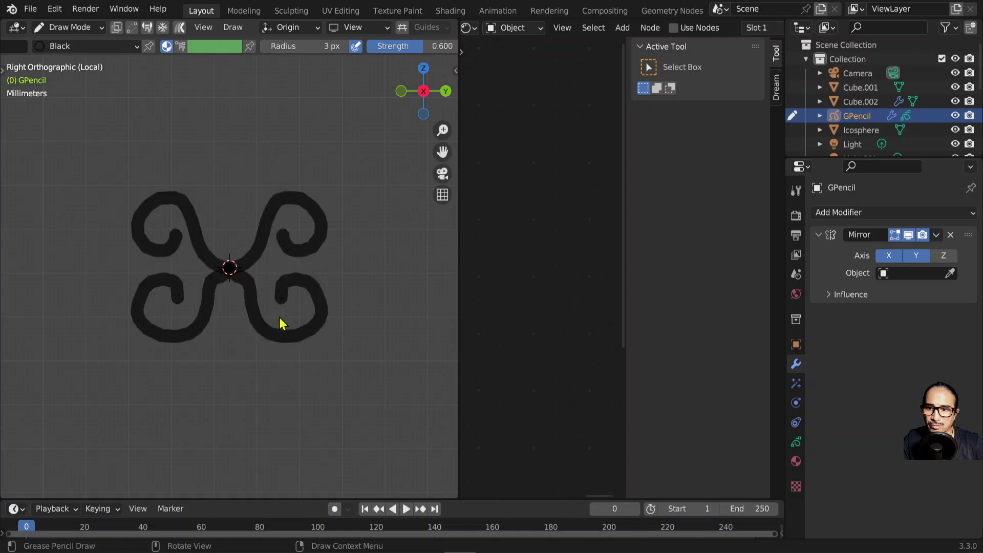
drag(230, 267, 224, 145)
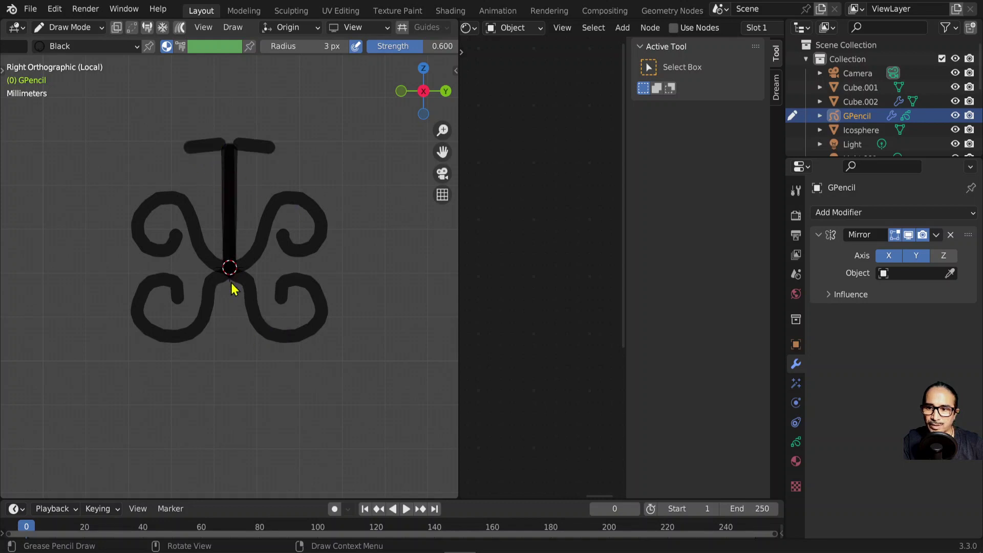
mouse_move(231, 279)
mouse_down()
mouse_move(236, 383)
mouse_move(187, 380)
mouse_up()
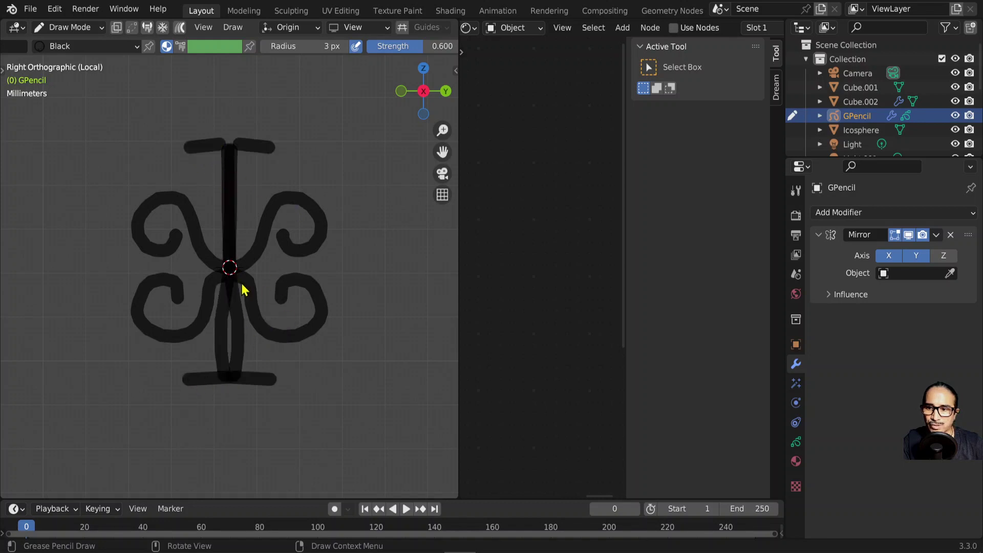
mouse_move(240, 269)
mouse_down()
mouse_move(375, 260)
mouse_move(365, 214)
mouse_up()
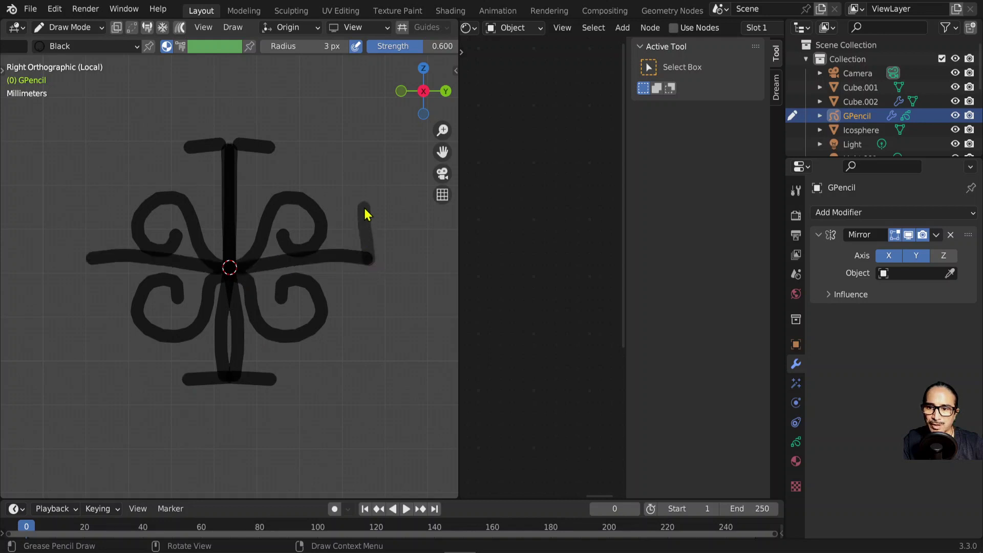
drag(372, 266, 368, 303)
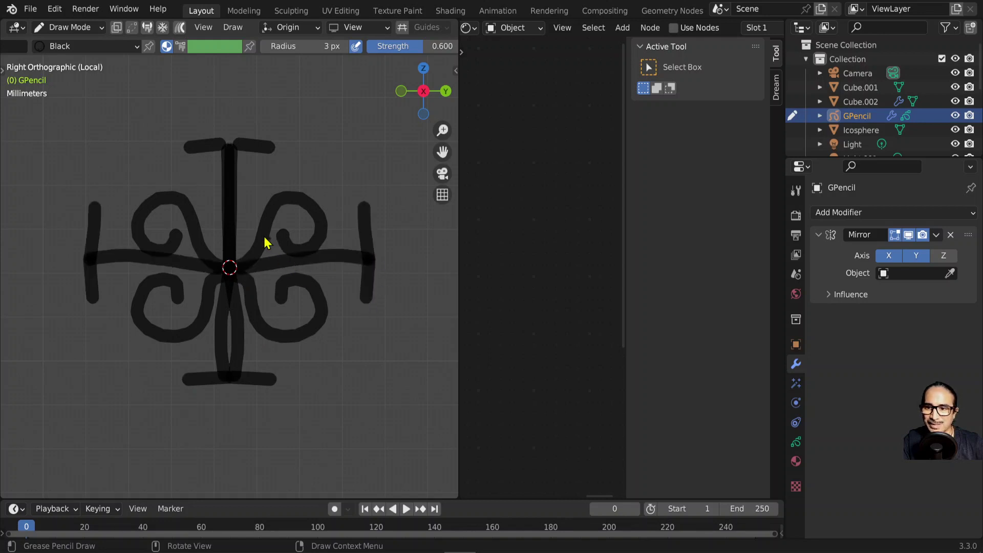
- Add curved branches, diagonal arms, crossbars and short accent strokes to finish the snowflake
drag(276, 200, 250, 176)
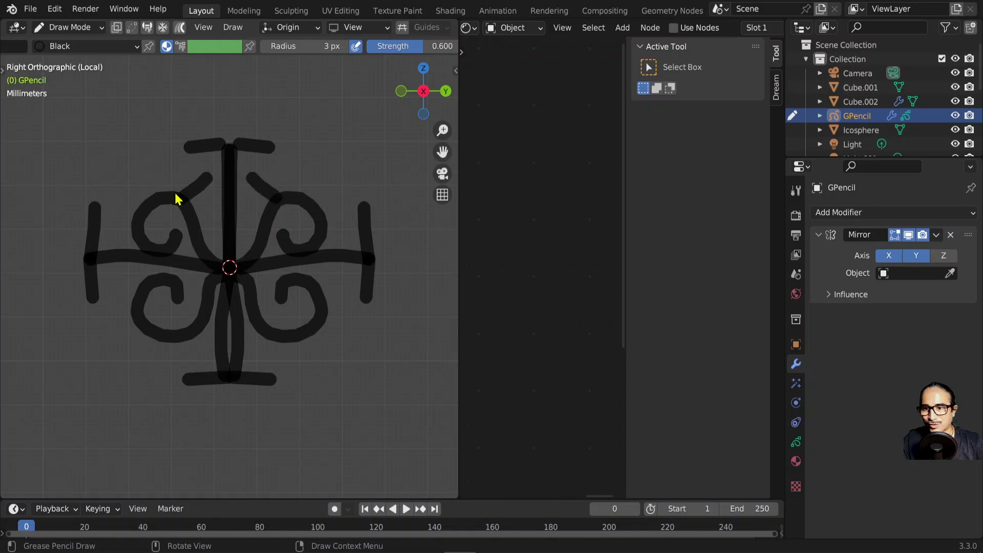
mouse_move(151, 211)
mouse_down()
mouse_move(123, 163)
mouse_move(131, 154)
mouse_up()
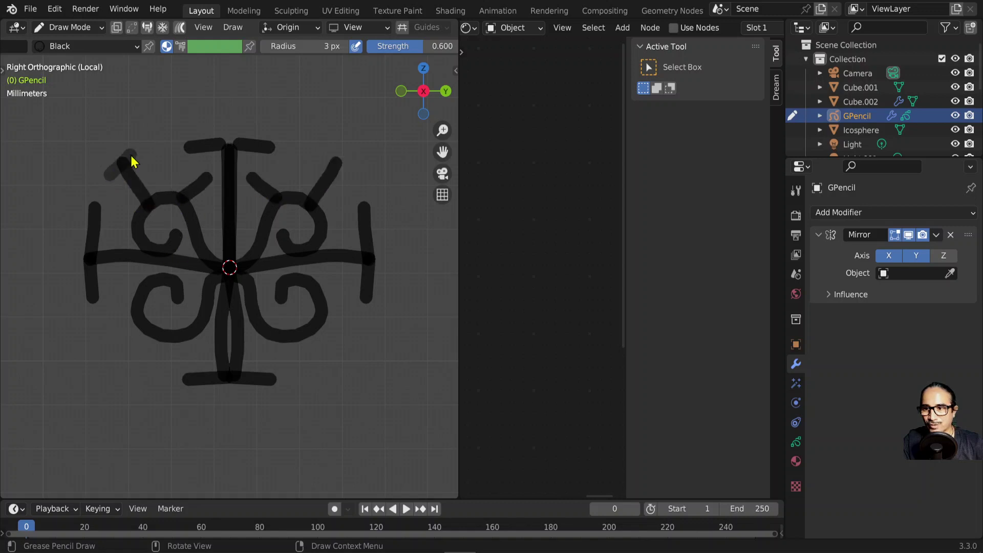
drag(148, 328, 127, 359)
drag(95, 330, 142, 373)
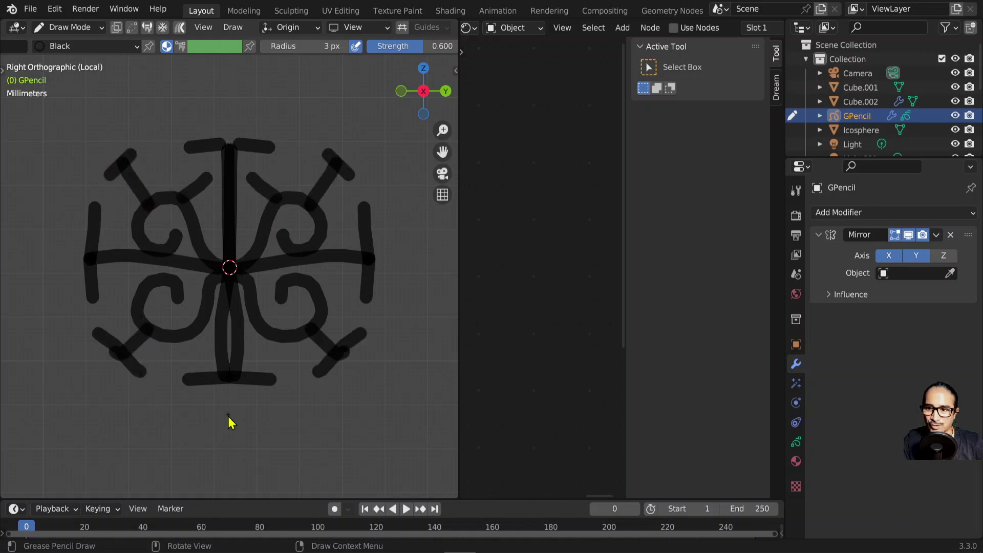
mouse_move(235, 380)
mouse_down()
mouse_move(234, 404)
mouse_move(250, 405)
mouse_up()
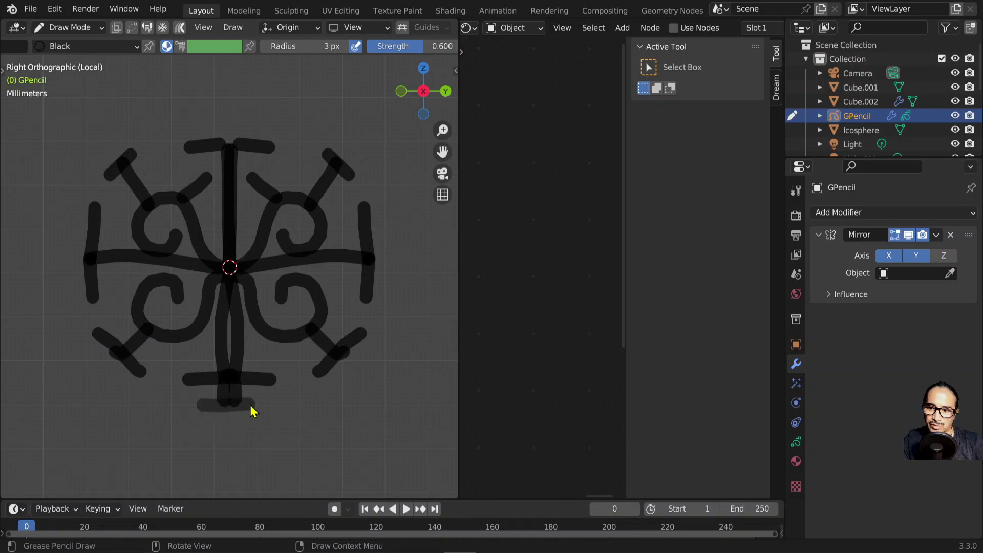
drag(223, 124, 225, 144)
drag(185, 120, 220, 120)
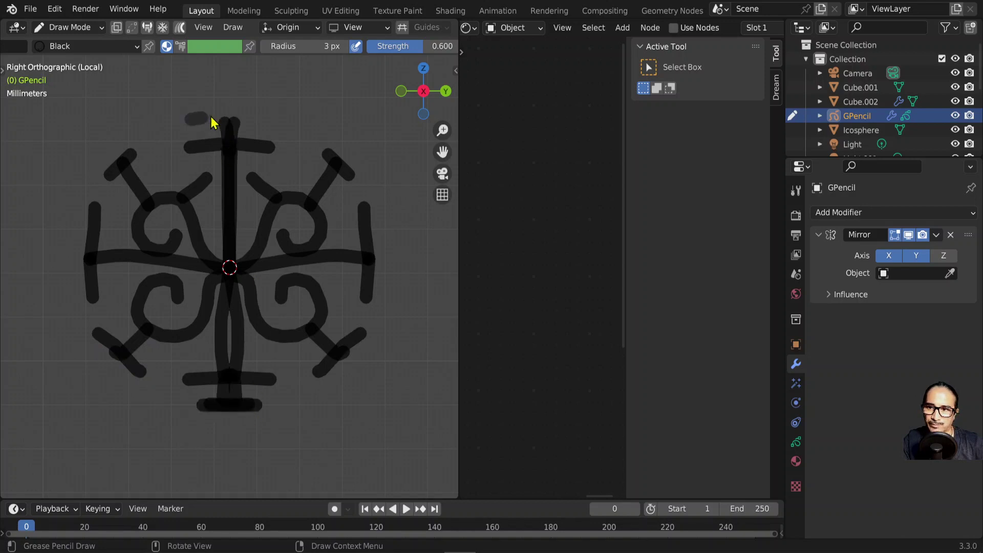
scroll(325, 246, down, 2)
scroll(325, 369, down, 2)
mouse_move(324, 397)
middle_down()
mouse_move(259, 300)
mouse_move(292, 309)
middle_up()
scroll(271, 263, up, 4)
mouse_move(250, 211)
mouse_down()
mouse_move(248, 224)
mouse_move(202, 206)
mouse_up()
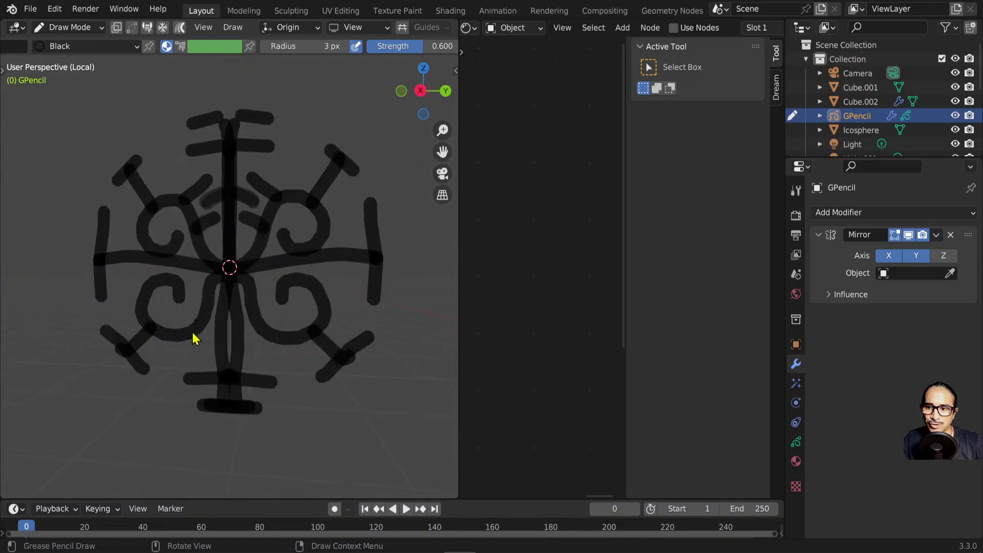
drag(179, 339, 182, 359)
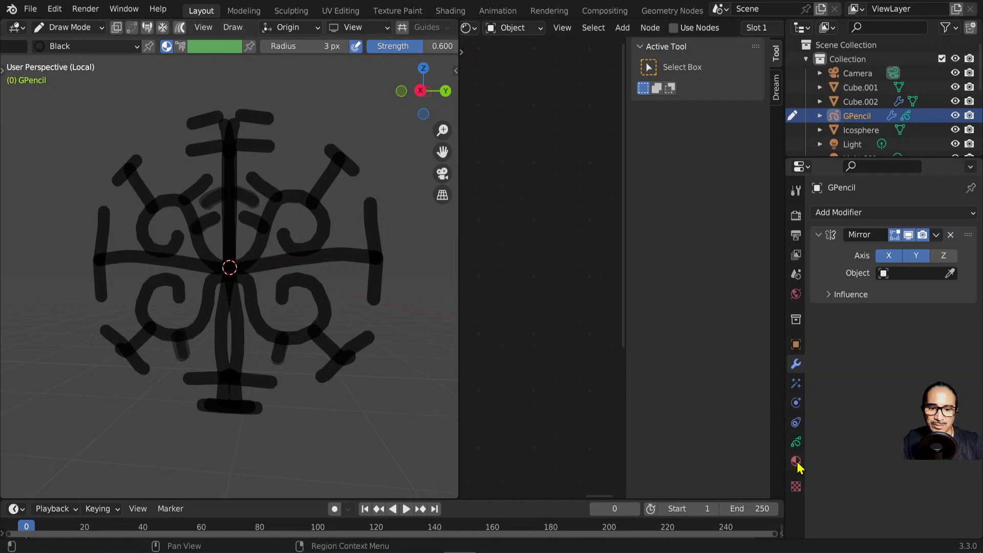
- Enable Stroke on the Black grease pencil material, set initially to white
click(796, 462)
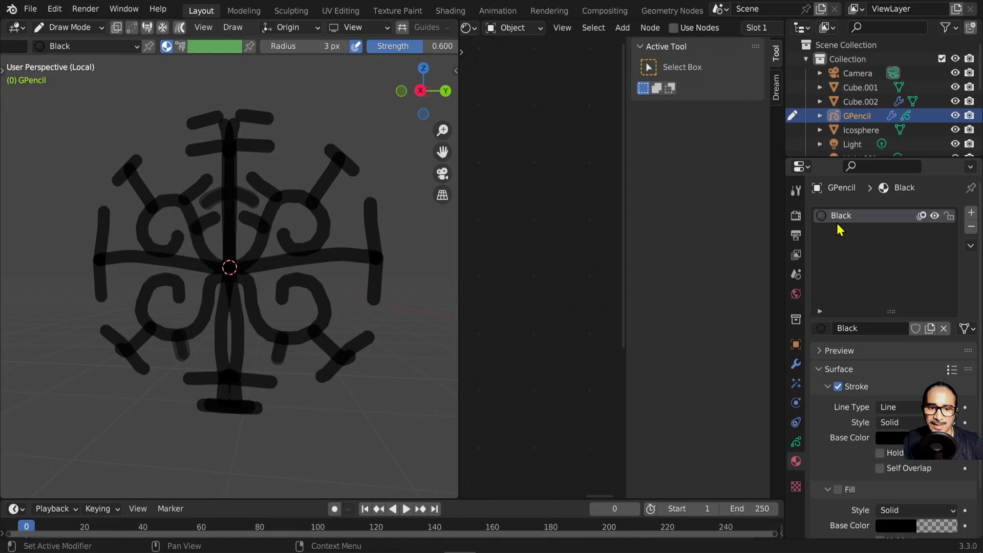
click(889, 440)
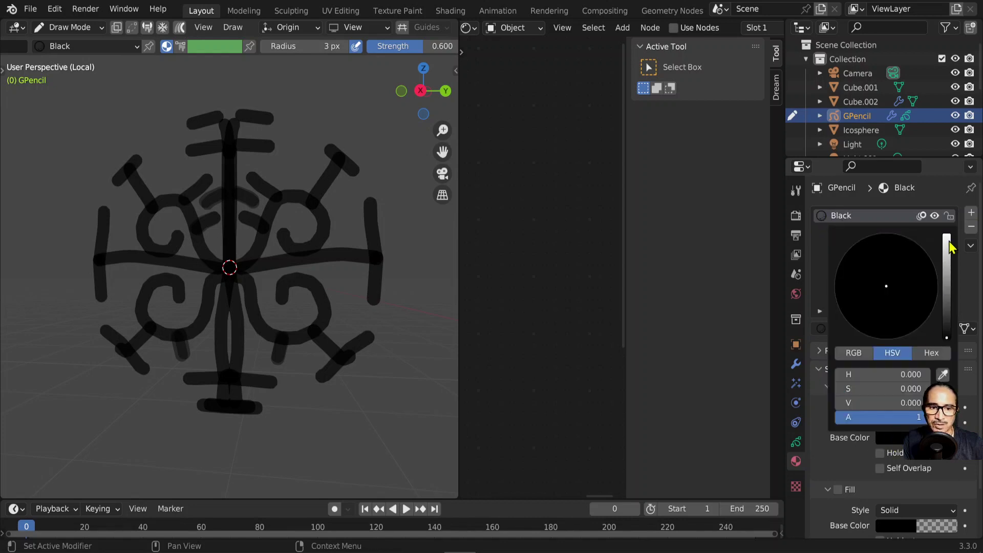
click(948, 246)
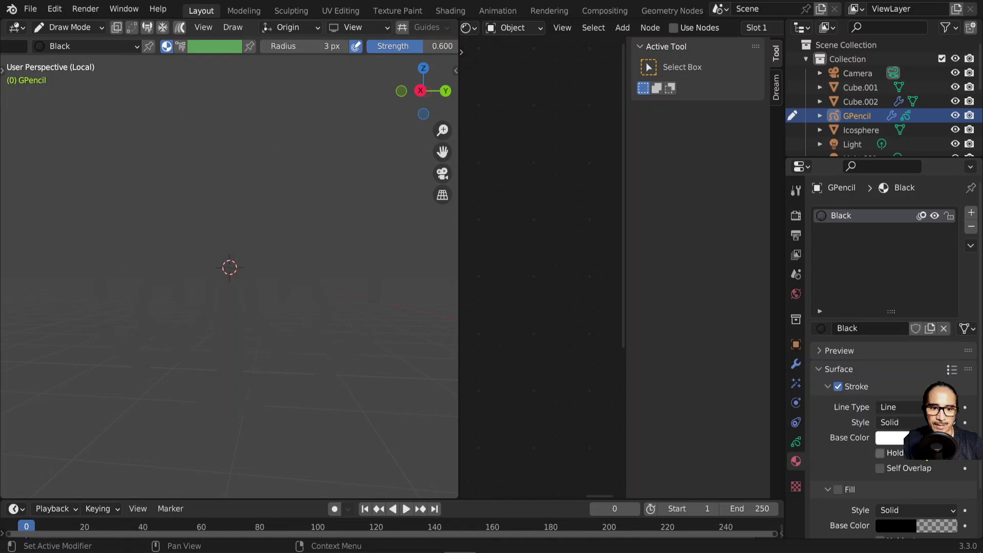
click(838, 386)
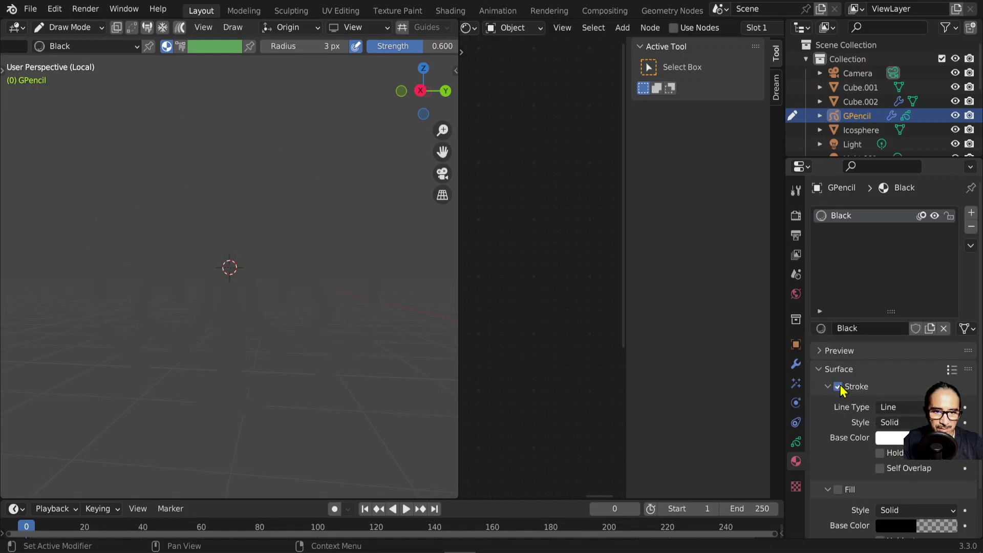
middle_drag(351, 330, 279, 414)
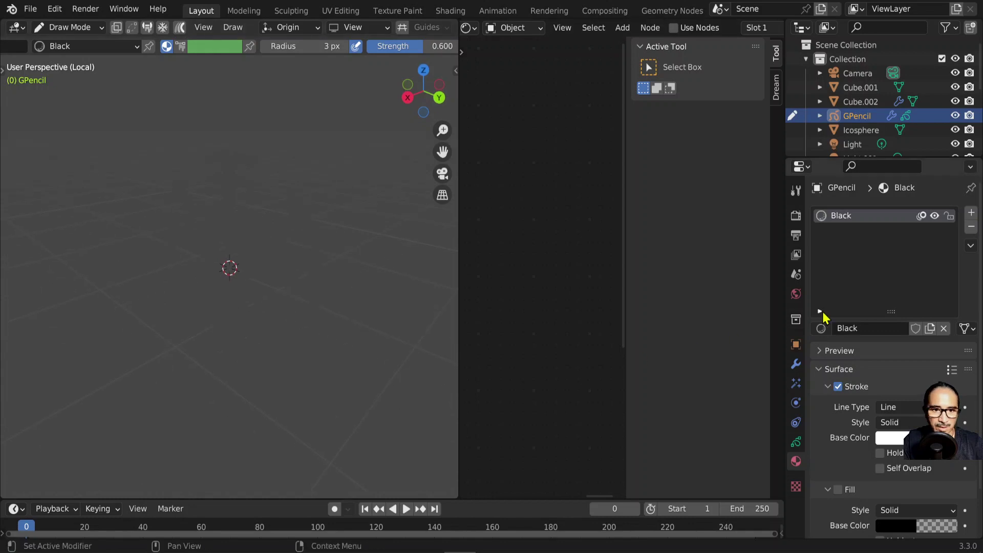
- Tint the stroke base colour pale green (R 0.795, G 1, B 0.697)
click(892, 442)
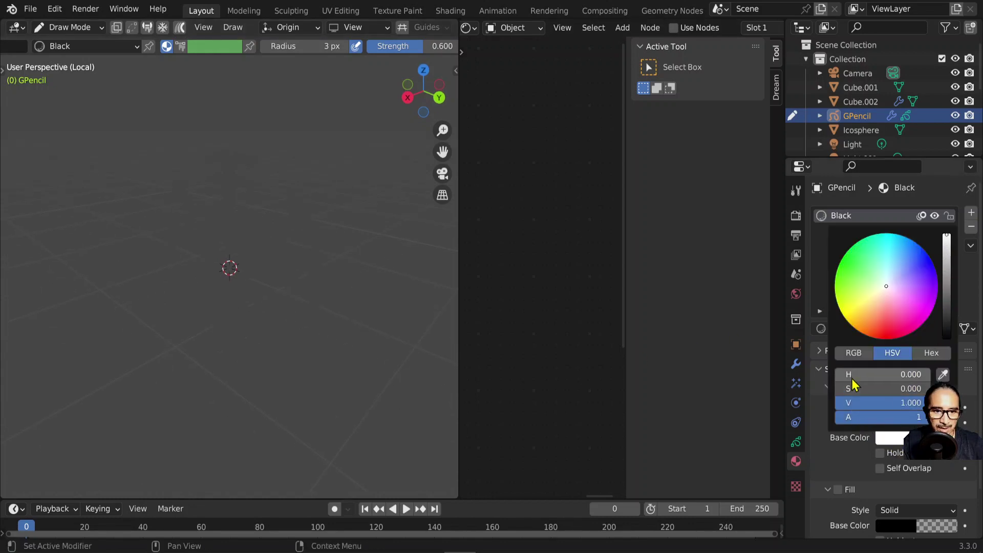
mouse_move(852, 374)
mouse_down()
mouse_move(901, 374)
mouse_move(880, 395)
mouse_move(901, 389)
mouse_up()
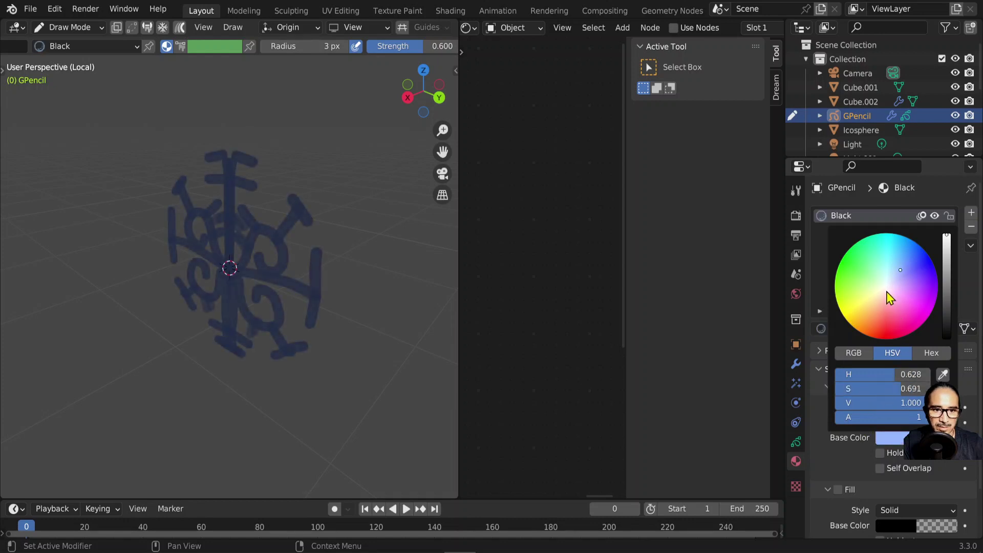
drag(889, 297, 887, 289)
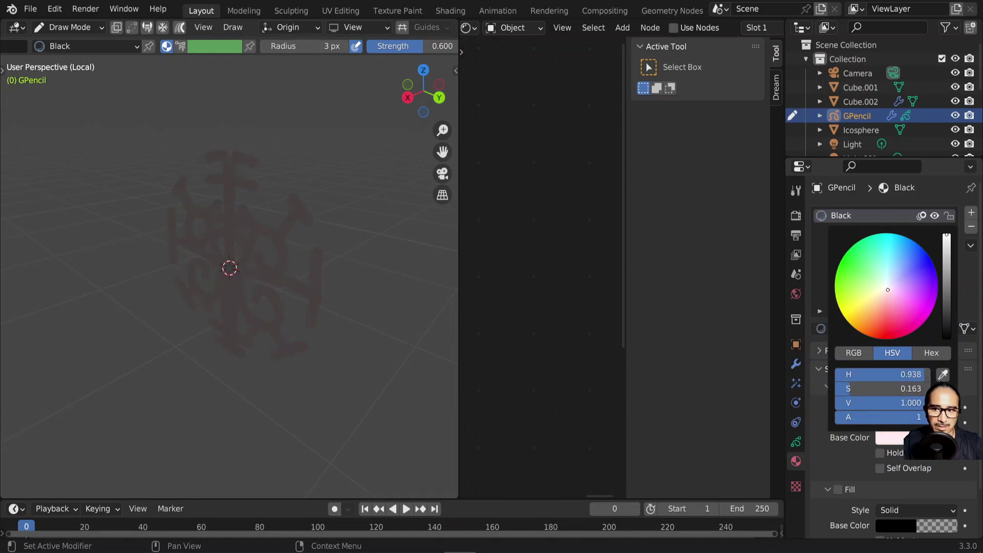
middle_drag(229, 267, 228, 267)
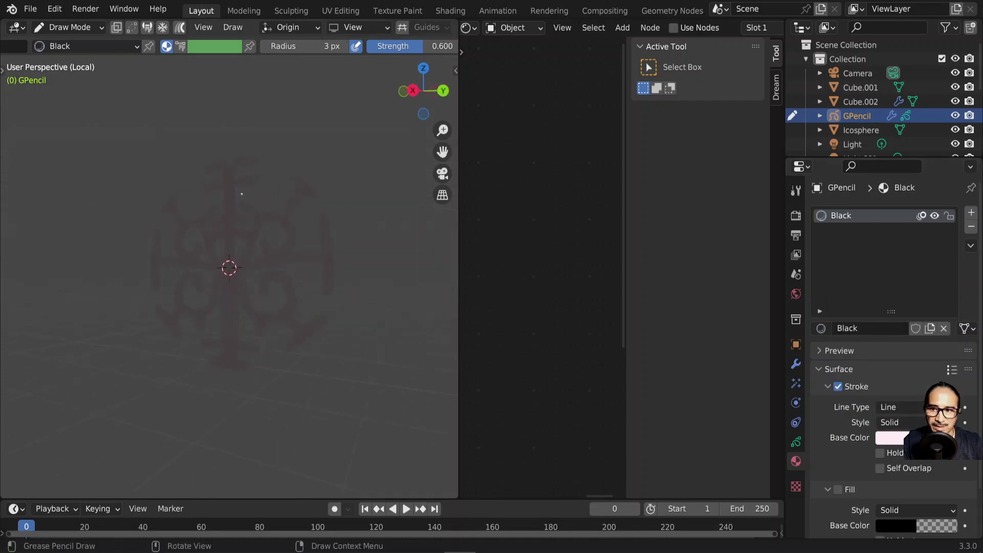
click(896, 438)
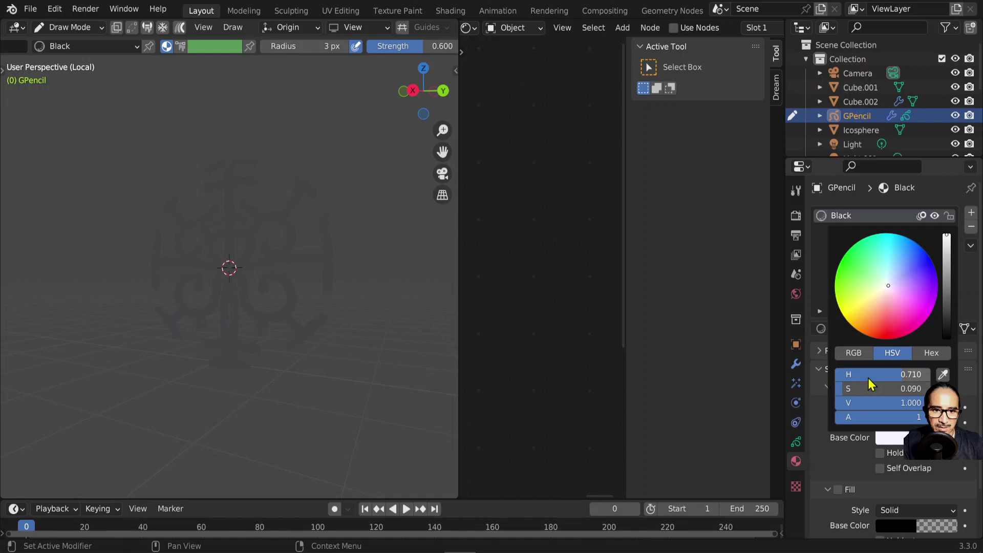
drag(870, 383, 880, 381)
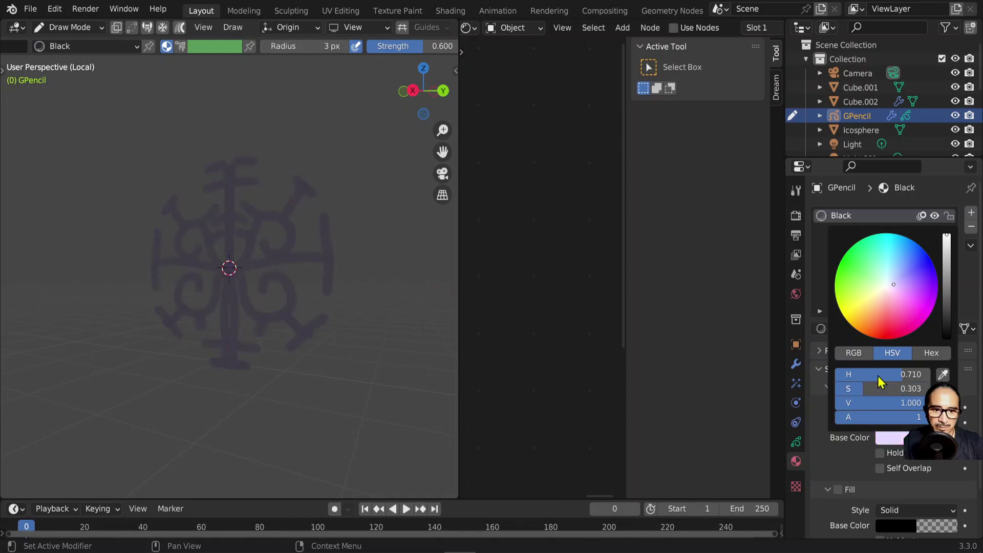
drag(883, 374, 857, 374)
click(854, 353)
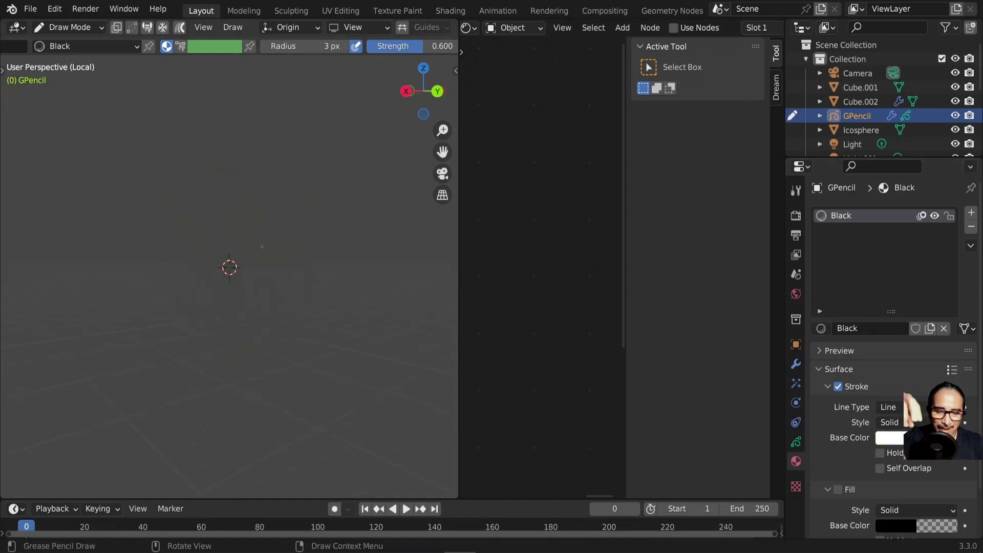
- Rename the GPencil object to 'flocon' in the Outliner
mouse_move(262, 247)
middle_down()
mouse_move(304, 260)
mouse_move(282, 299)
middle_up()
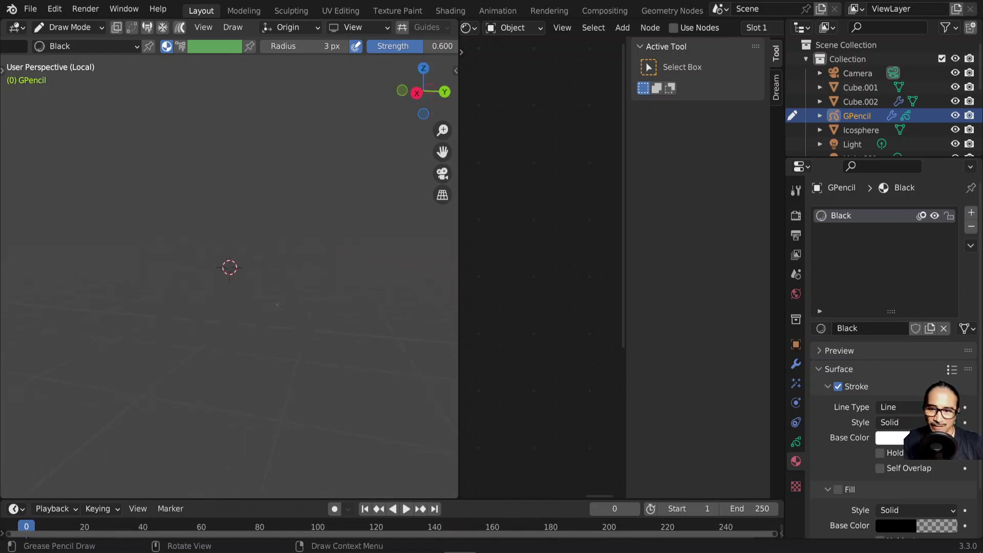
double_click(860, 121)
scroll(860, 118, down, 2)
text(flocon)
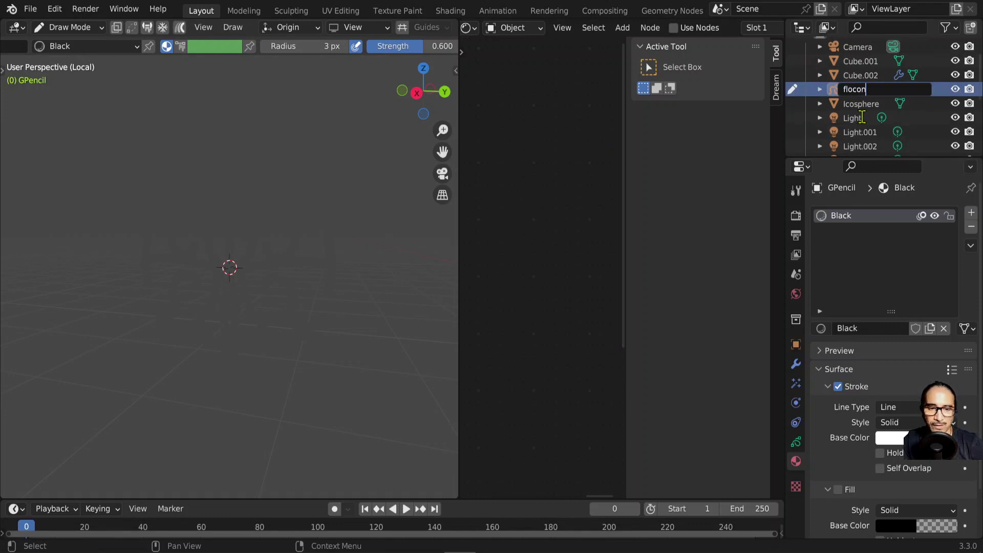
key(Return)
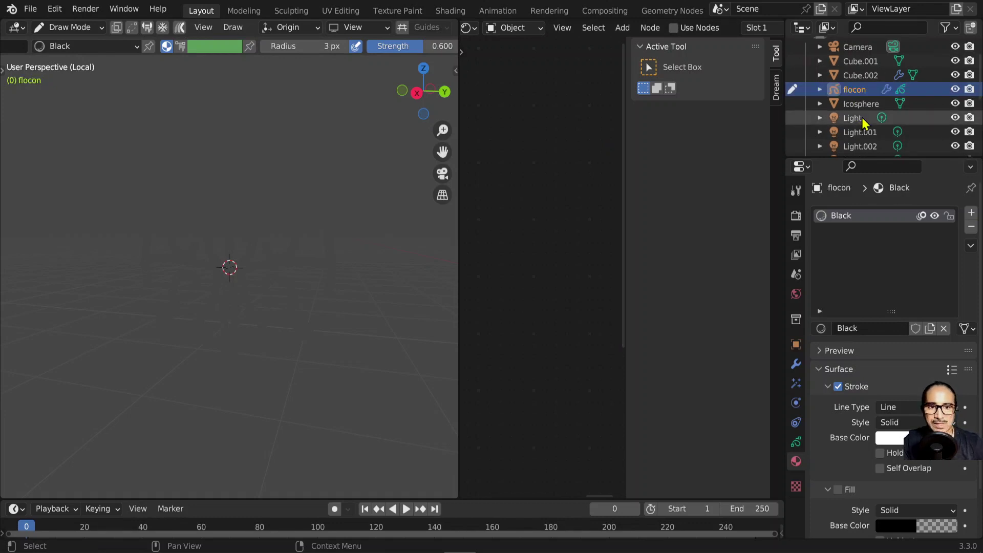
- Exit local view and look at the full scene through the camera
middle_drag(169, 361, 246, 346)
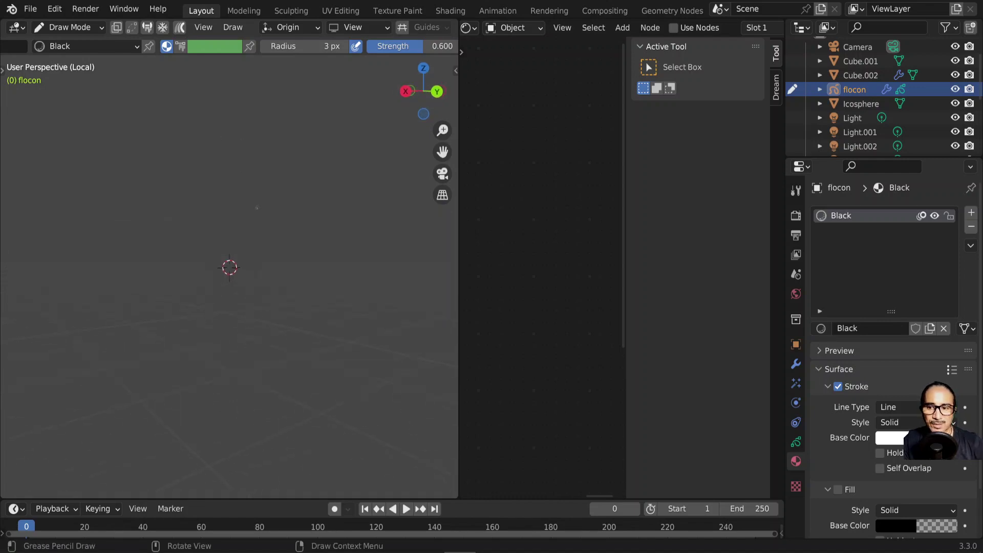
key(KP_Divide)
key(KP_0)
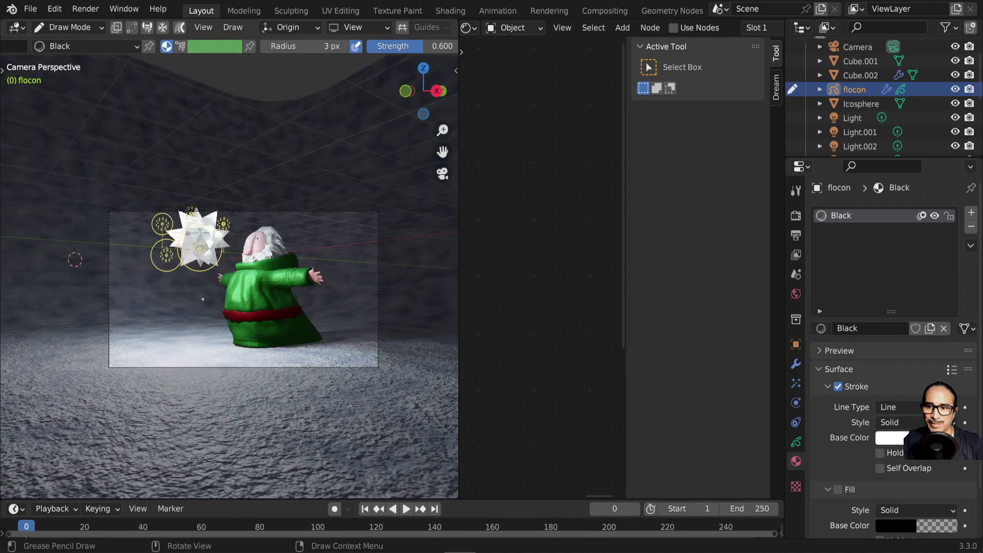
scroll(260, 326, down, 5)
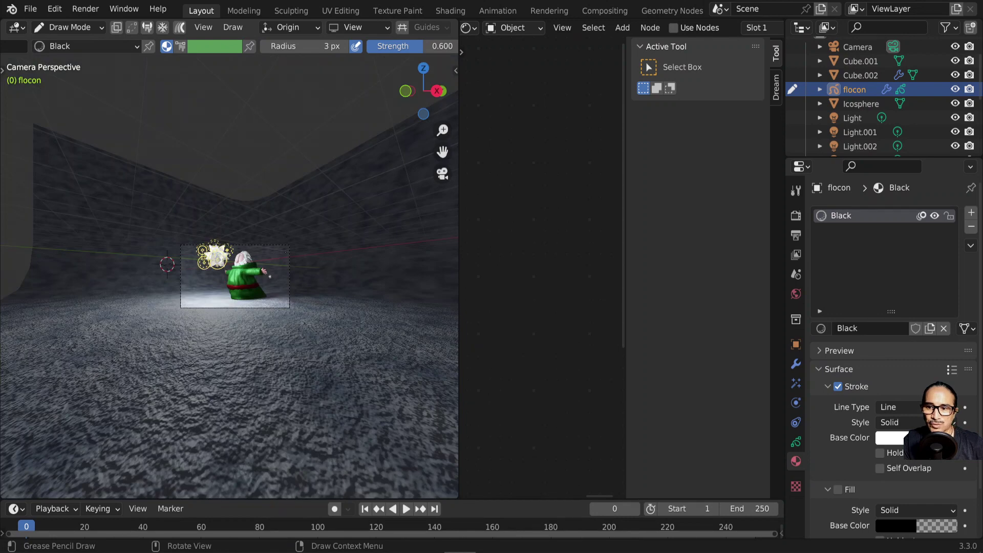
scroll(285, 252, up, 4)
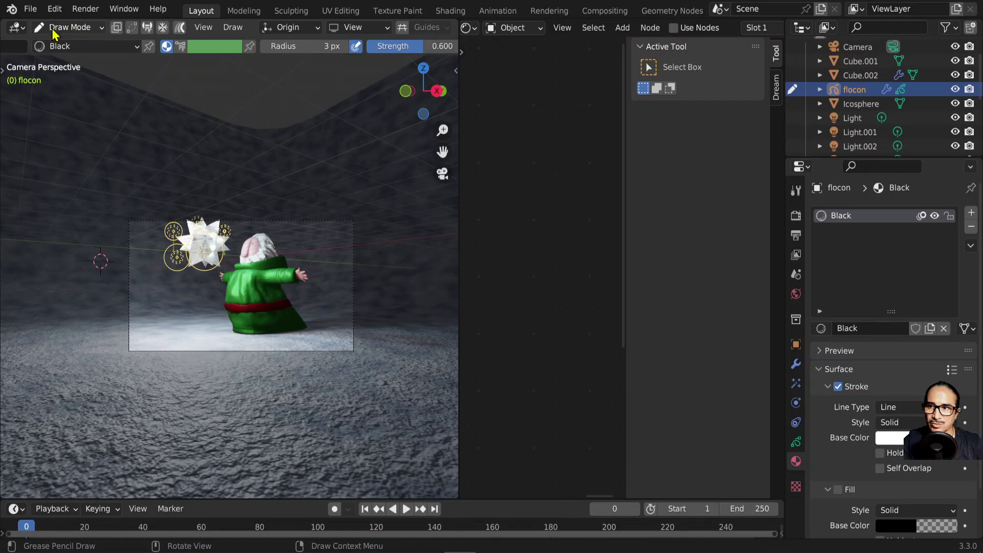
- In Object Mode, add a plane and raise it to 20.312 m
click(70, 30)
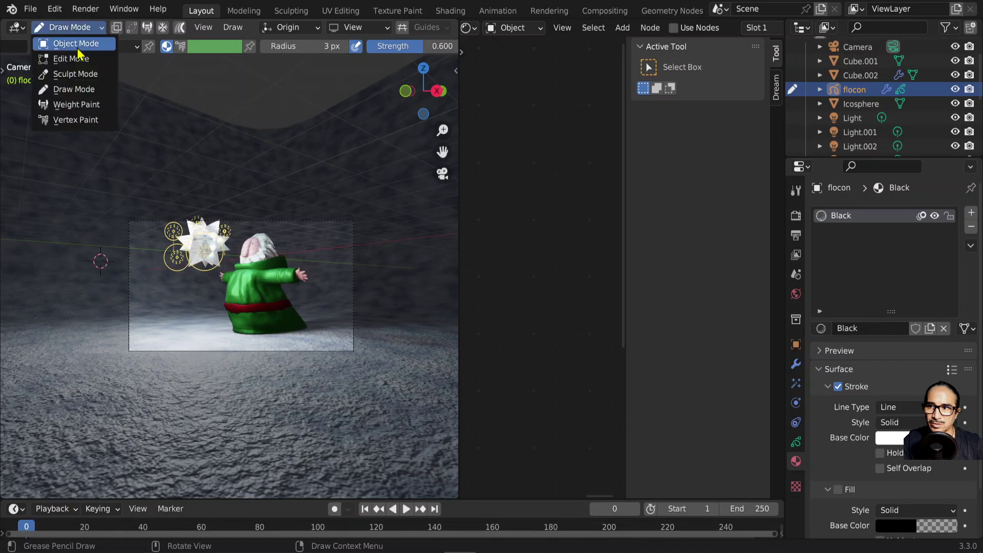
click(76, 43)
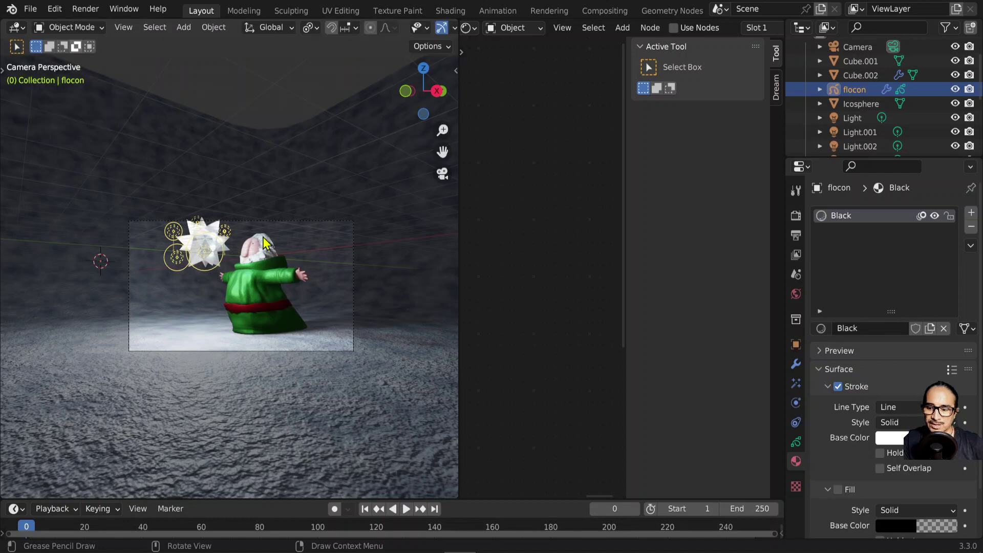
click(185, 32)
mouse_move(204, 44)
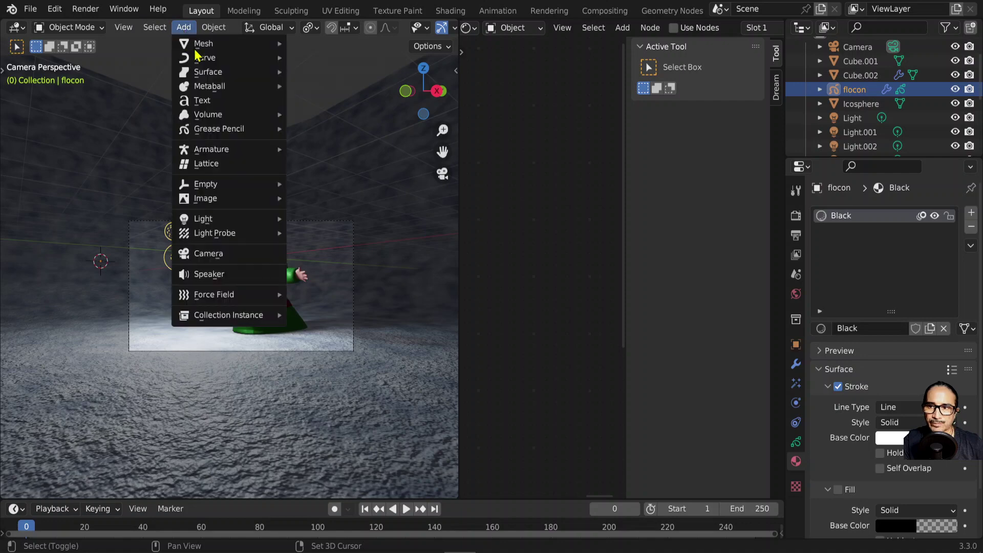
click(319, 45)
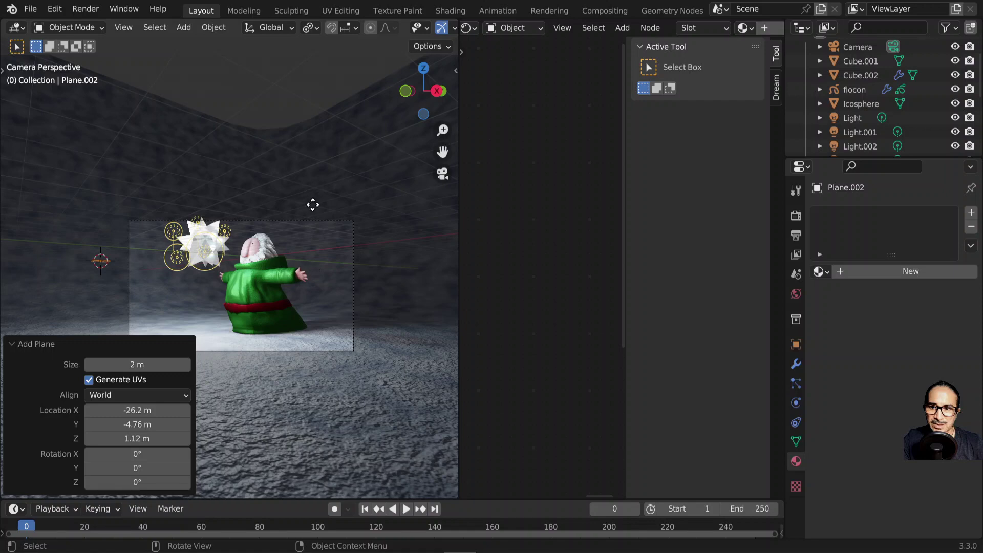
key(g)
key(z)
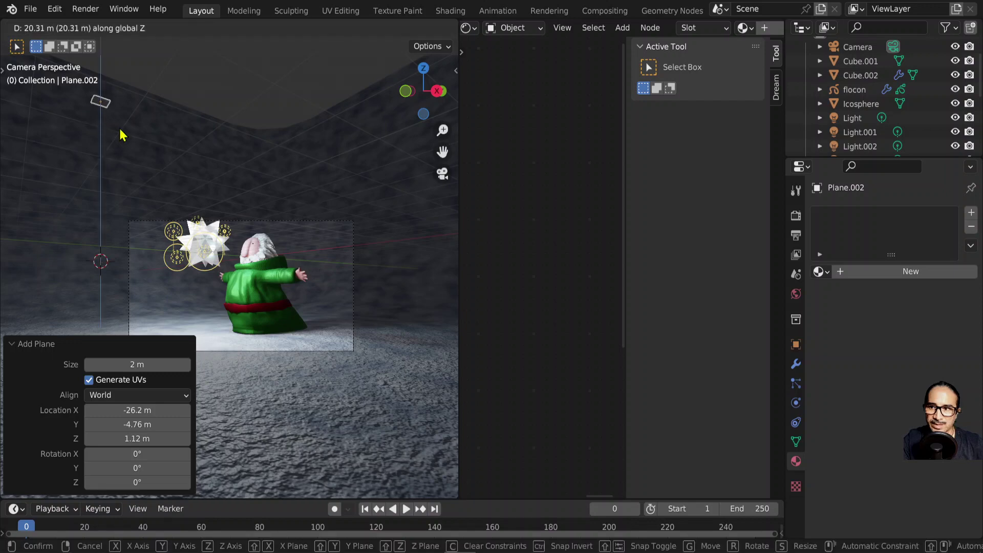
click(122, 135)
- Scale the plane to 7.336 and view the scene from above in solid shading
key(s)
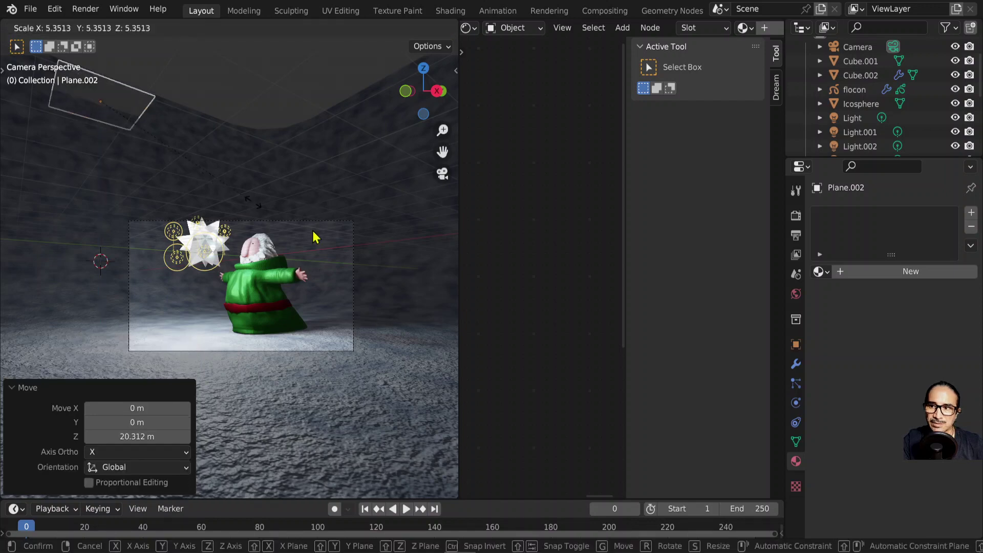
click(340, 176)
scroll(340, 175, down, 1)
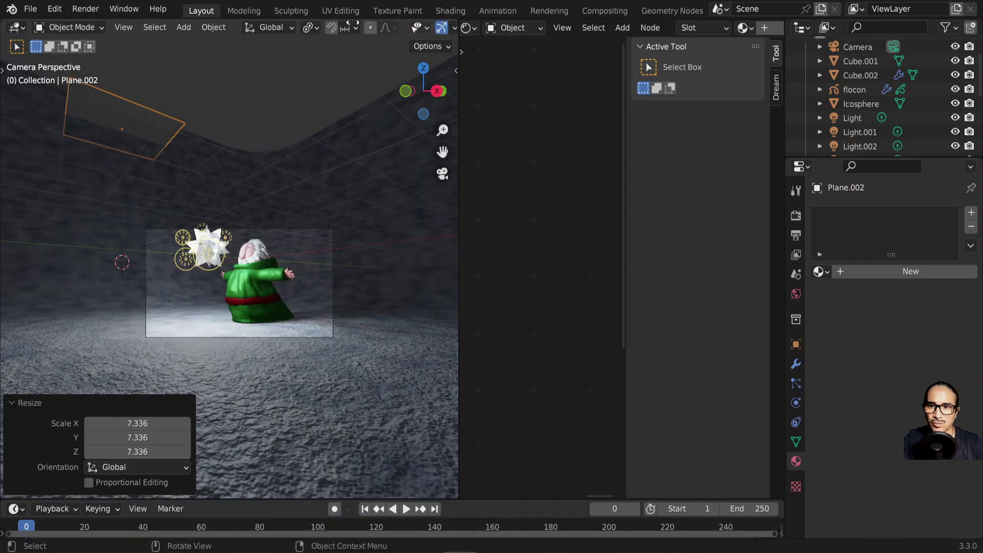
middle_drag(354, 24, 287, 24)
scroll(419, 31, down, 2)
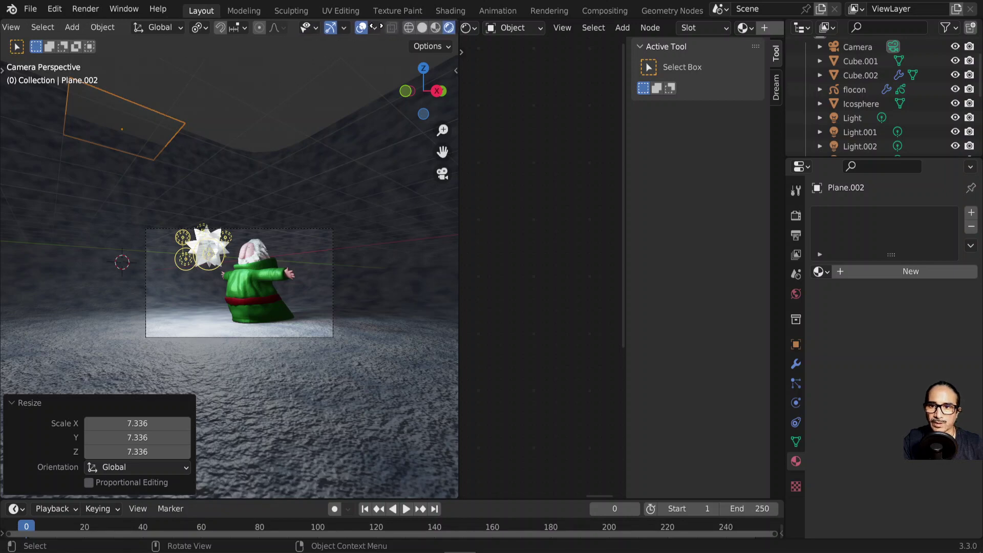
scroll(417, 31, down, 2)
click(418, 28)
key(KP_7)
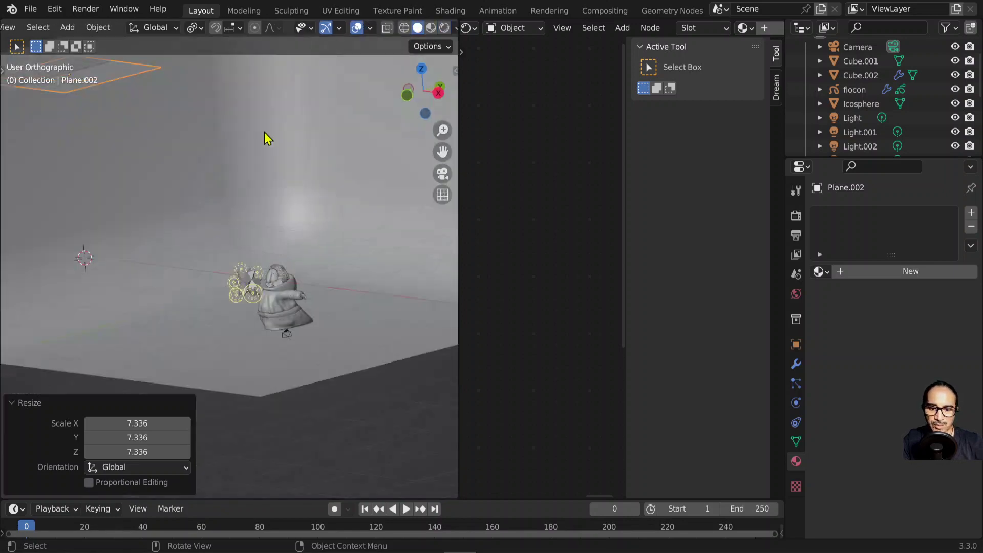
drag(266, 357, 266, 382)
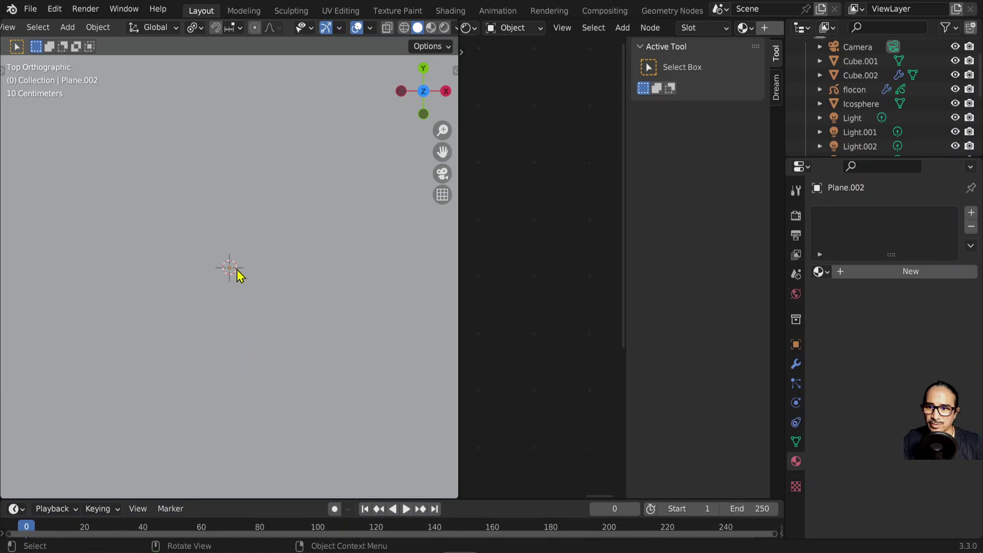
scroll(251, 291, down, 3)
mouse_move(266, 343)
middle_down()
mouse_move(224, 267)
mouse_move(281, 342)
mouse_move(256, 333)
mouse_move(247, 271)
middle_up()
- Move the plane horizontally over the character's set, then return to camera view
click(240, 254)
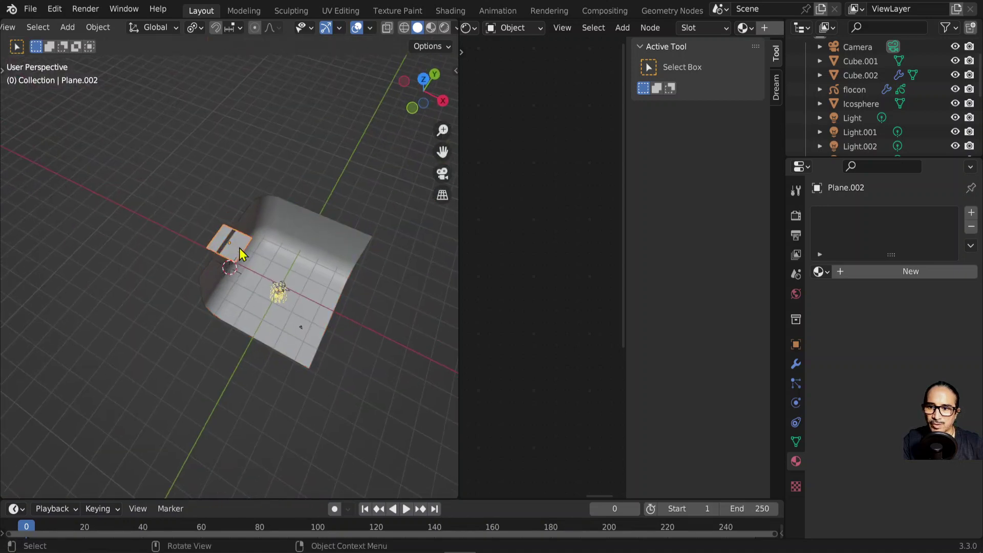
key(KP_7)
scroll(252, 302, up, 3)
key(g)
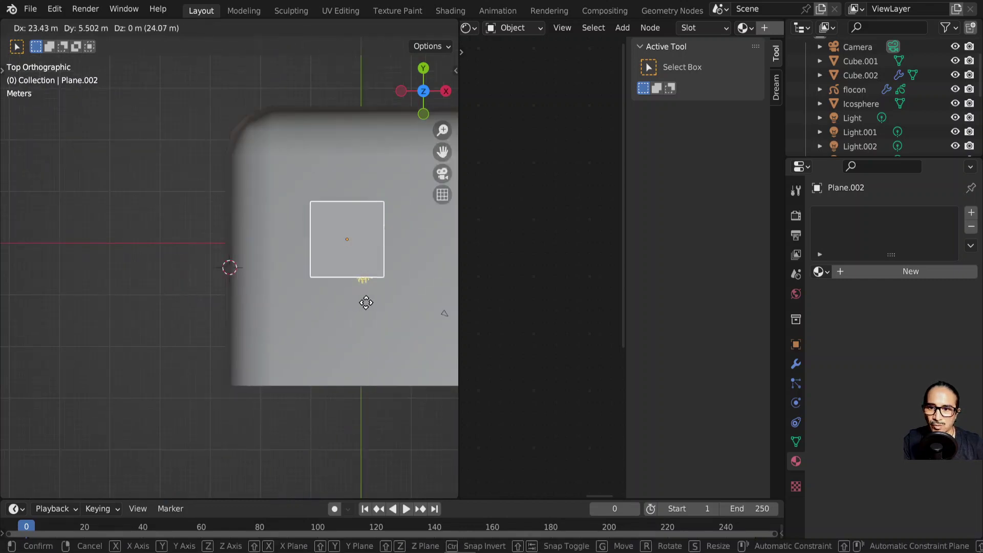
click(381, 308)
middle_drag(381, 309, 340, 307)
scroll(278, 253, down, 5)
mouse_move(279, 252)
middle_down()
mouse_move(355, 324)
mouse_move(365, 283)
mouse_move(314, 303)
middle_up()
key(KP_0)
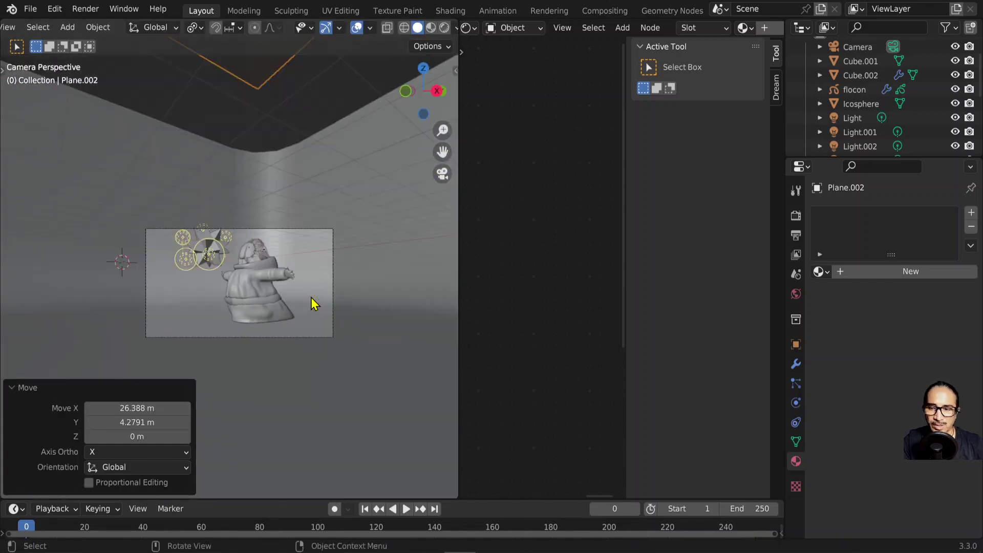
- Lower the plane to just above the character and tilt it slightly
key(g)
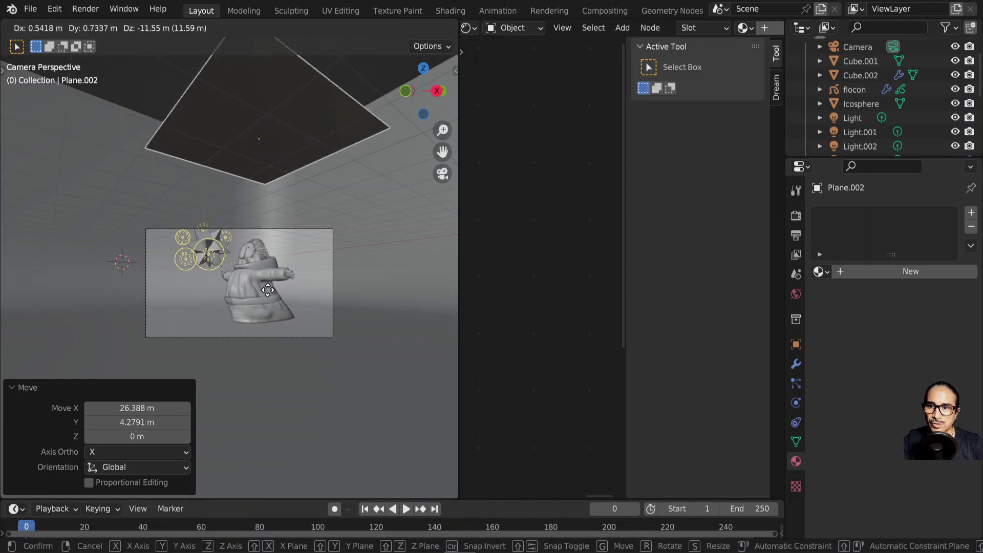
key(z)
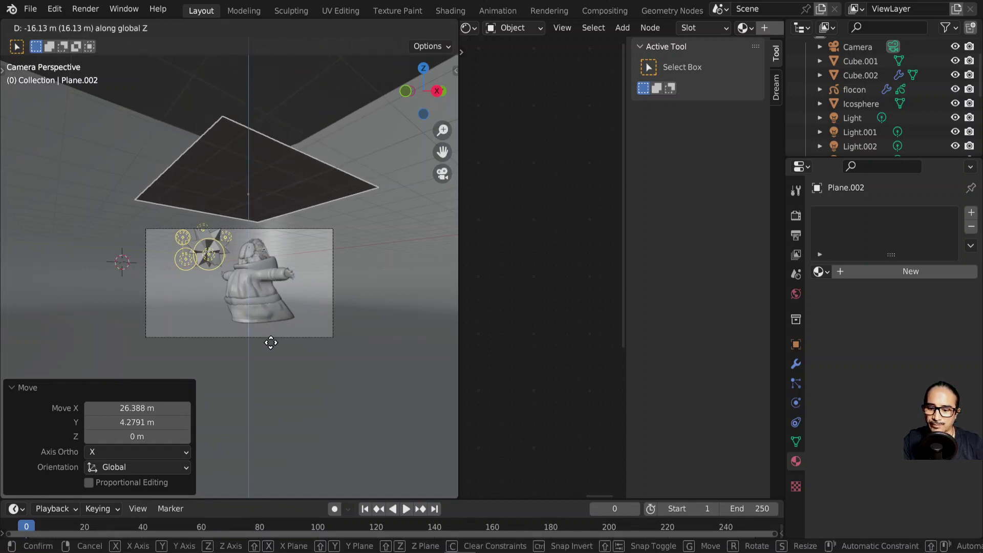
click(283, 324)
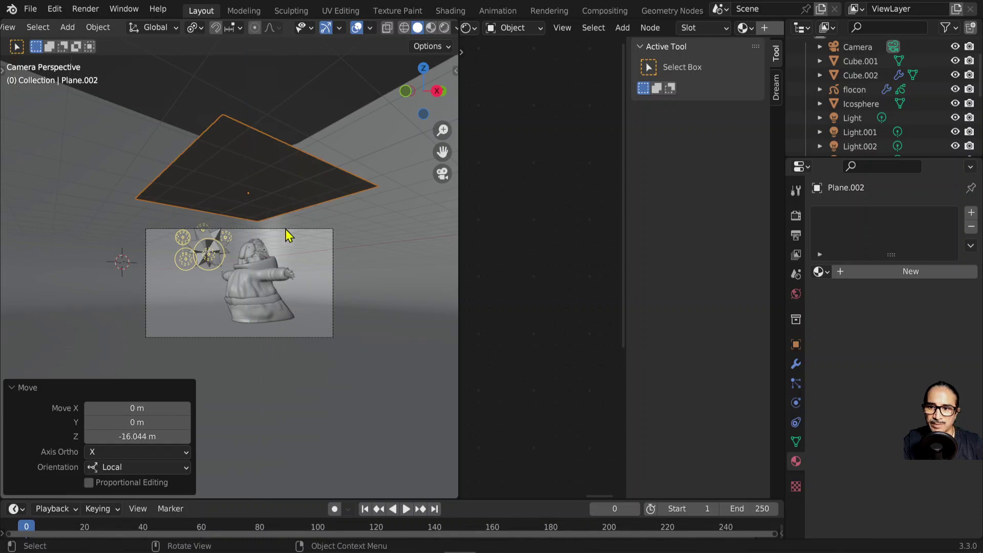
key(r)
key(r)
click(336, 260)
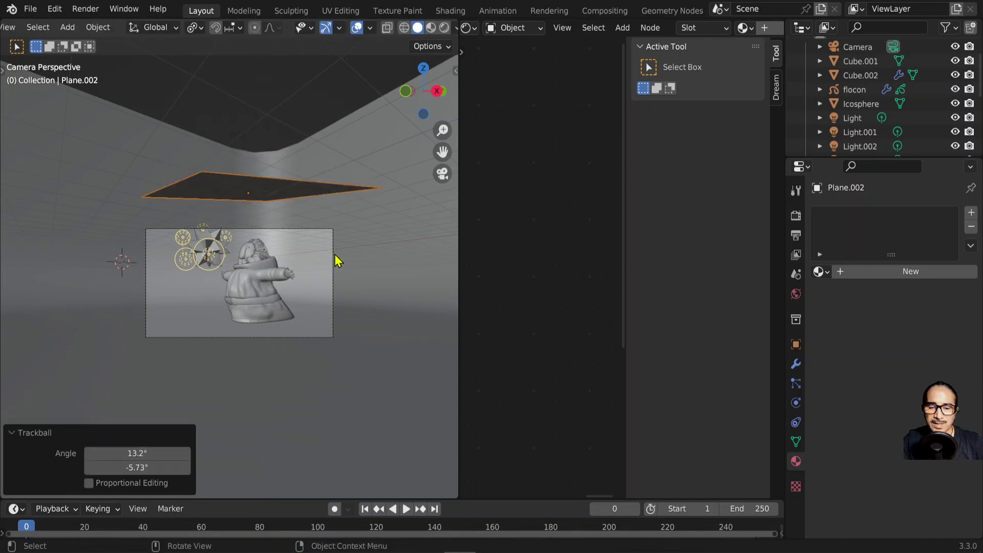
click(796, 384)
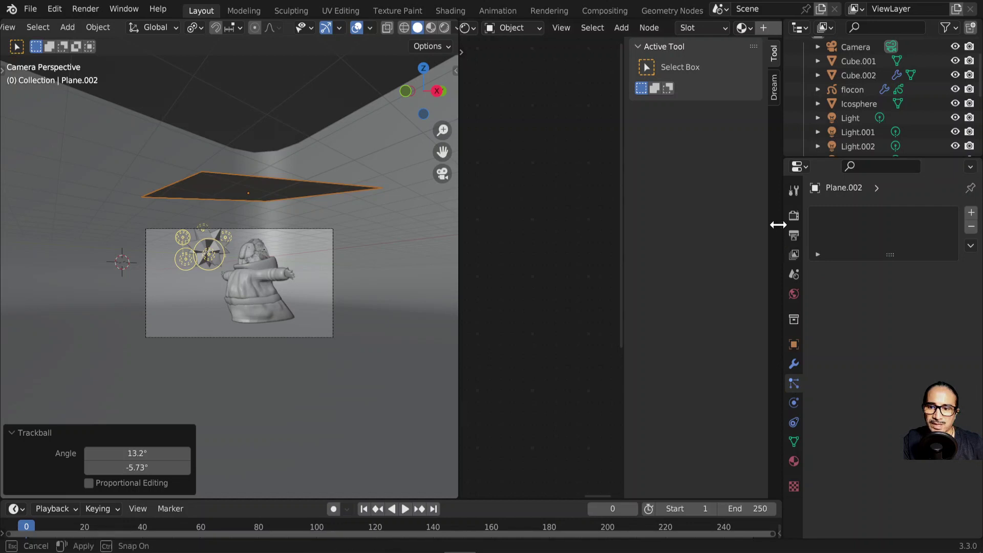
- Add a 1000-particle system to Plane.002 with Rotation enabled
drag(784, 220, 736, 220)
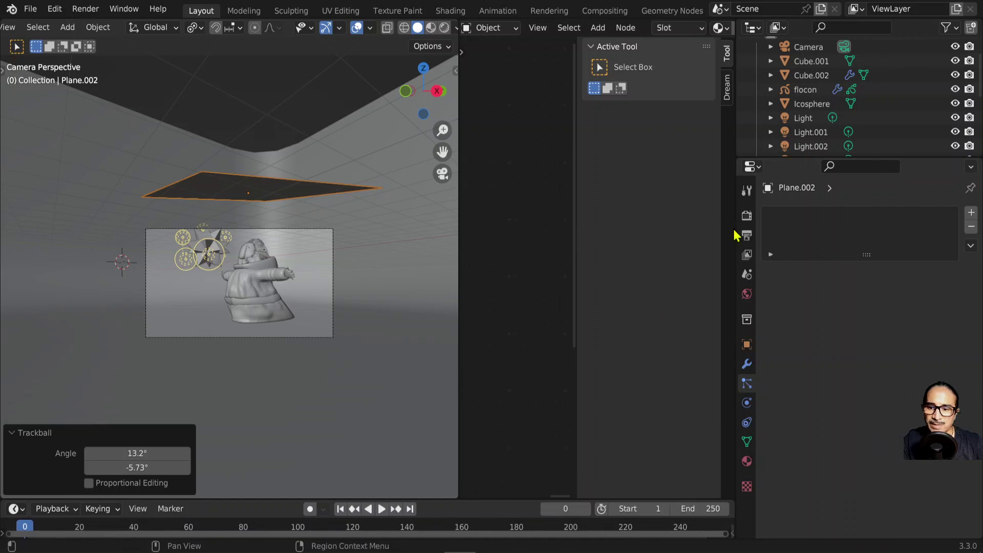
click(971, 213)
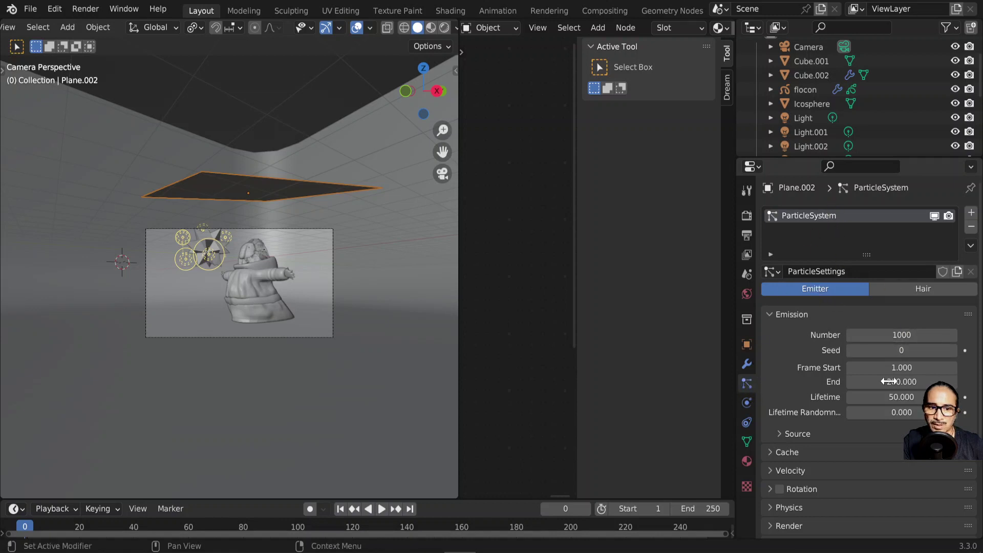
scroll(773, 328, down, 1)
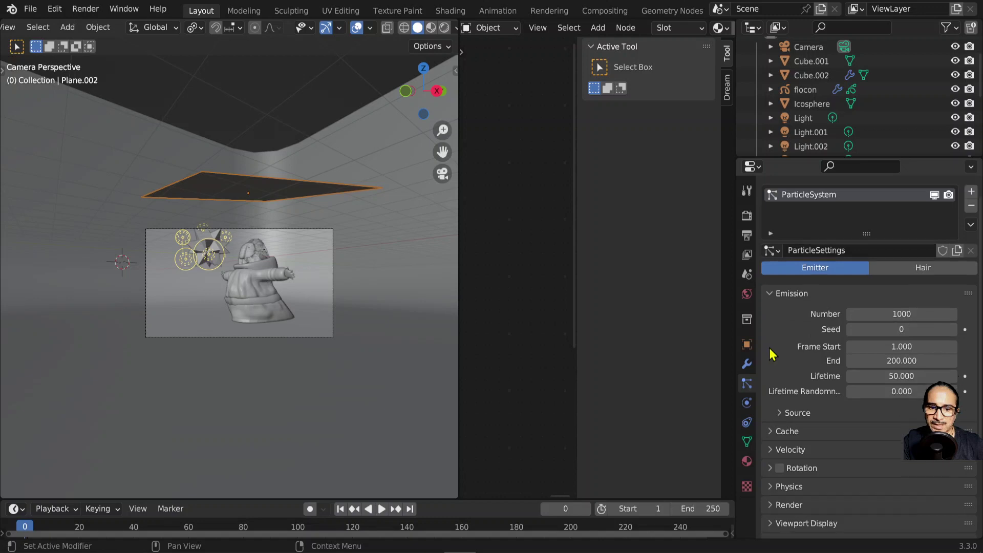
scroll(782, 343, down, 3)
scroll(788, 337, down, 1)
scroll(789, 347, down, 1)
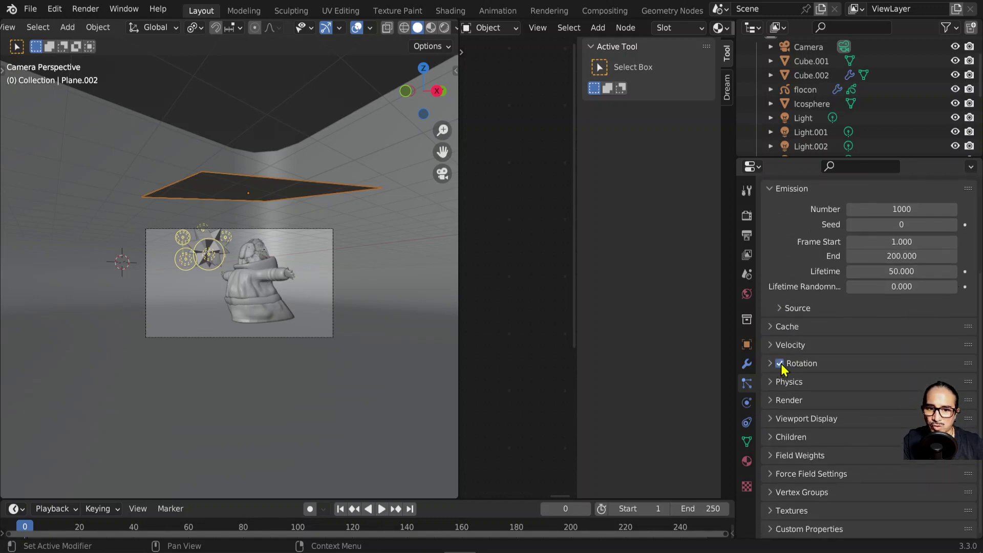
click(771, 363)
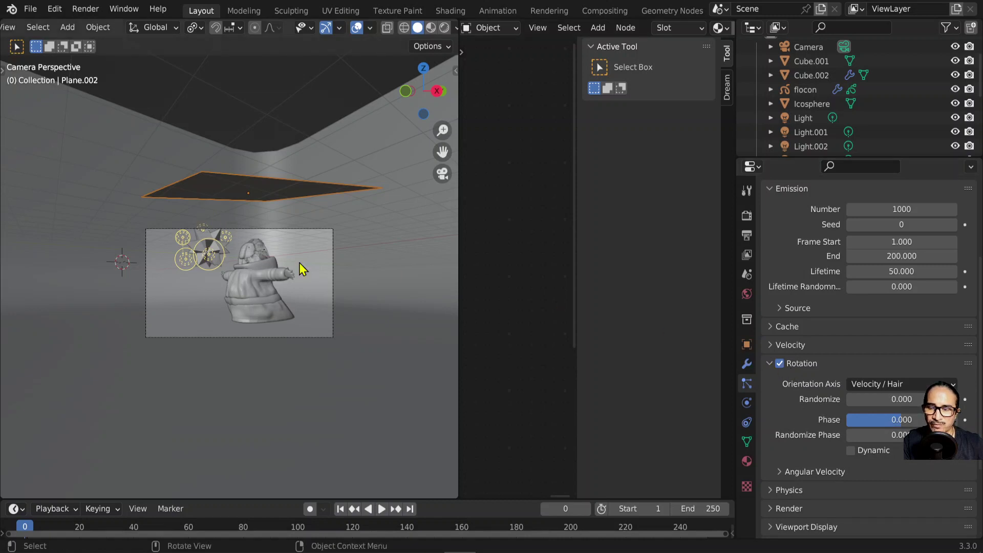
scroll(857, 413, down, 1)
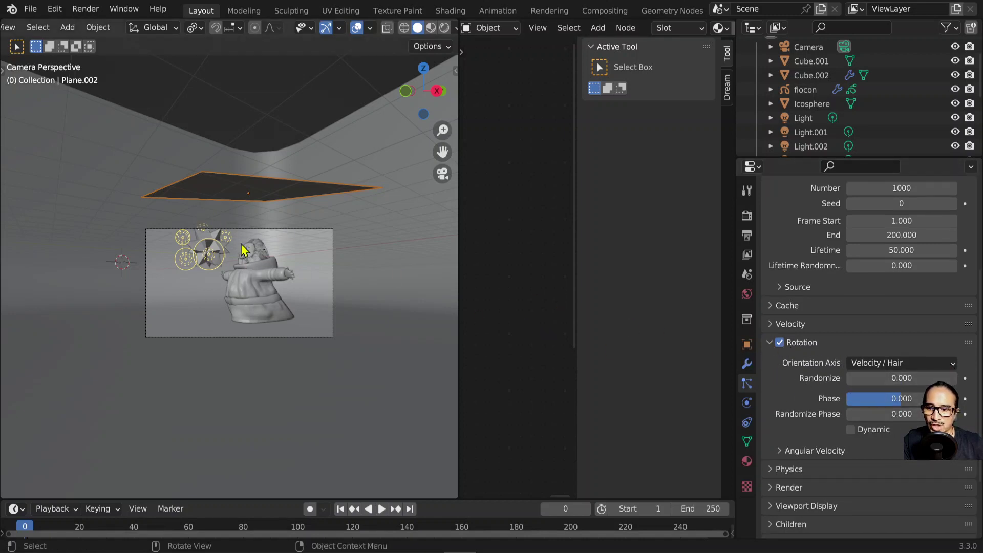
- Play the animation to preview snow particles falling, stopping around frame 49
key(space)
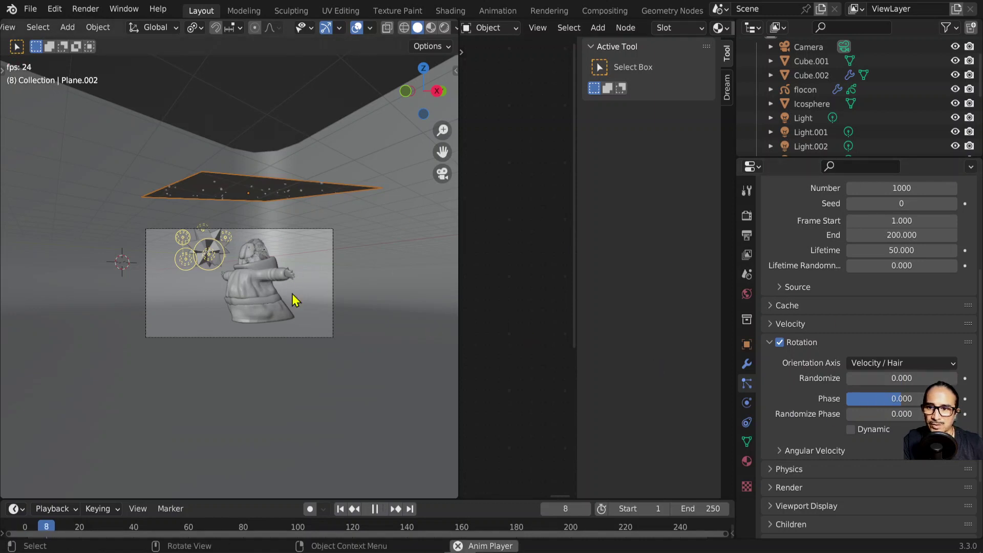
key(space)
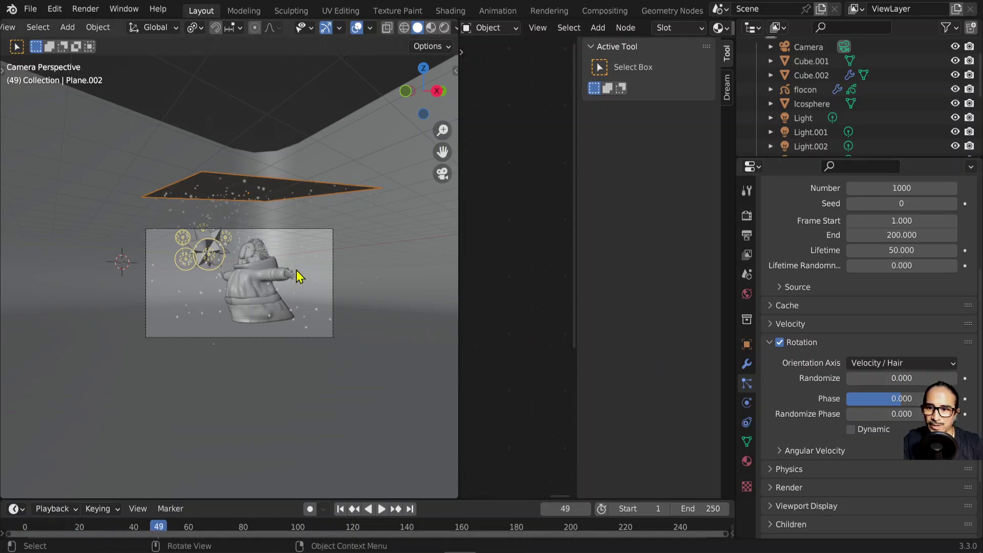
scroll(296, 277, up, 2)
scroll(262, 307, up, 2)
scroll(263, 306, up, 2)
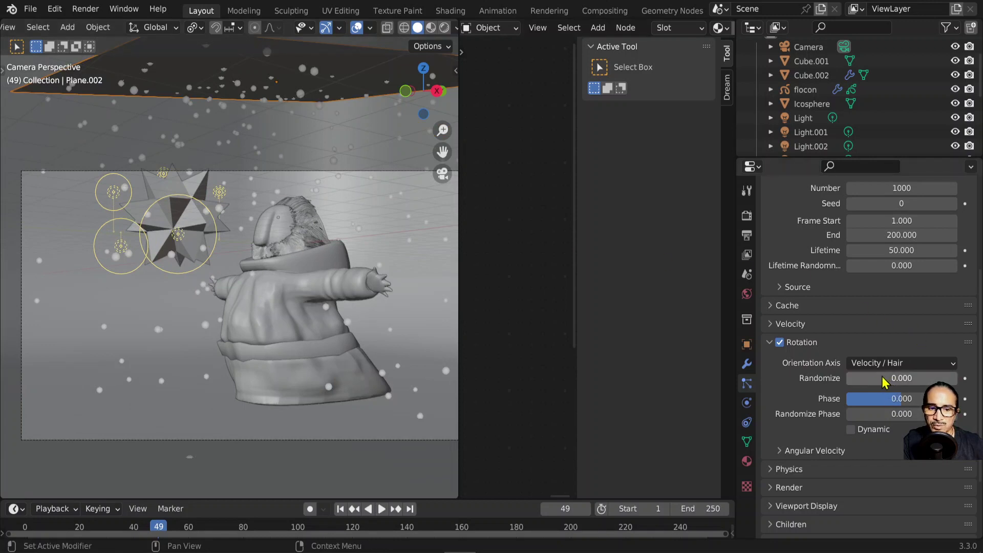
scroll(793, 466, down, 3)
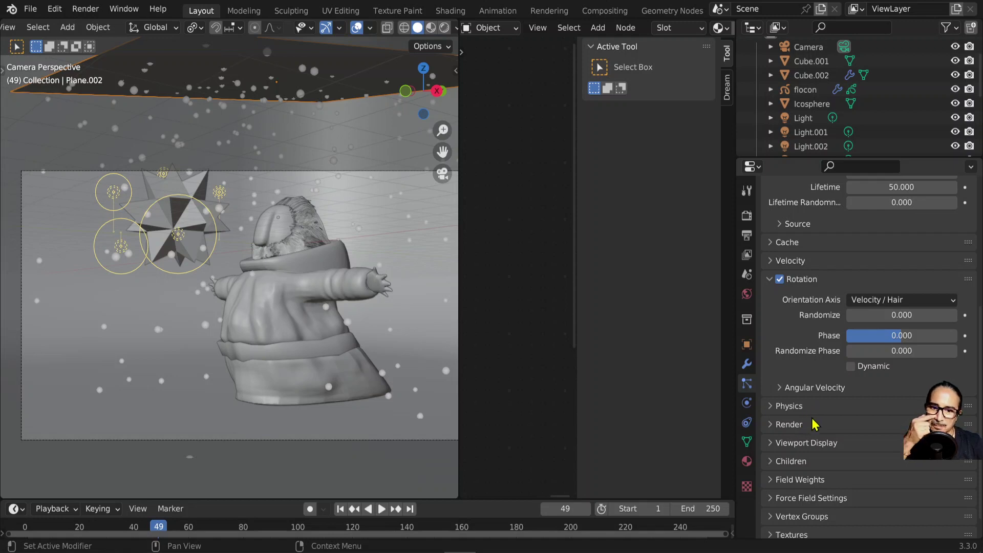
- Make the particles render as Object, using flocon as the instance object
click(812, 424)
scroll(859, 427, down, 1)
scroll(859, 426, down, 1)
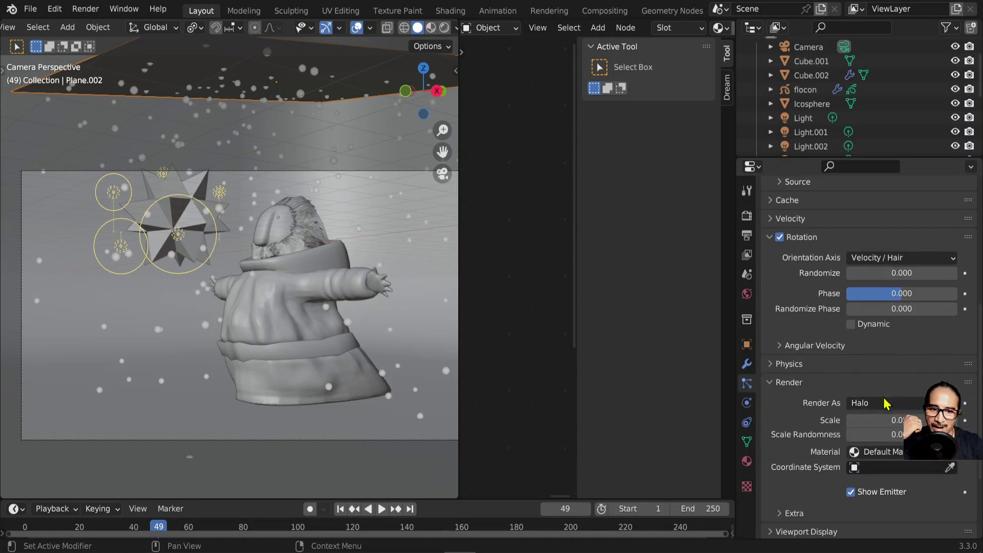
click(860, 403)
click(878, 482)
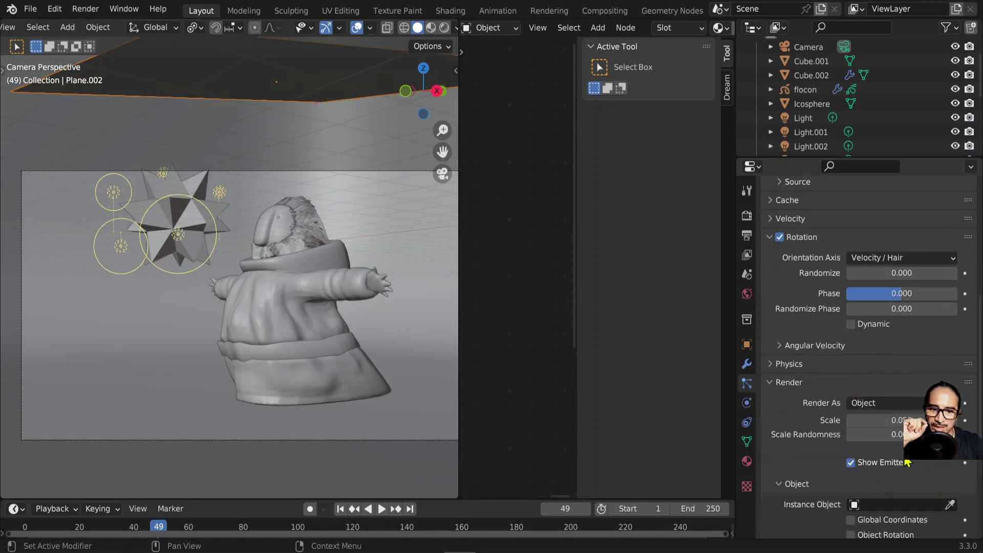
click(896, 505)
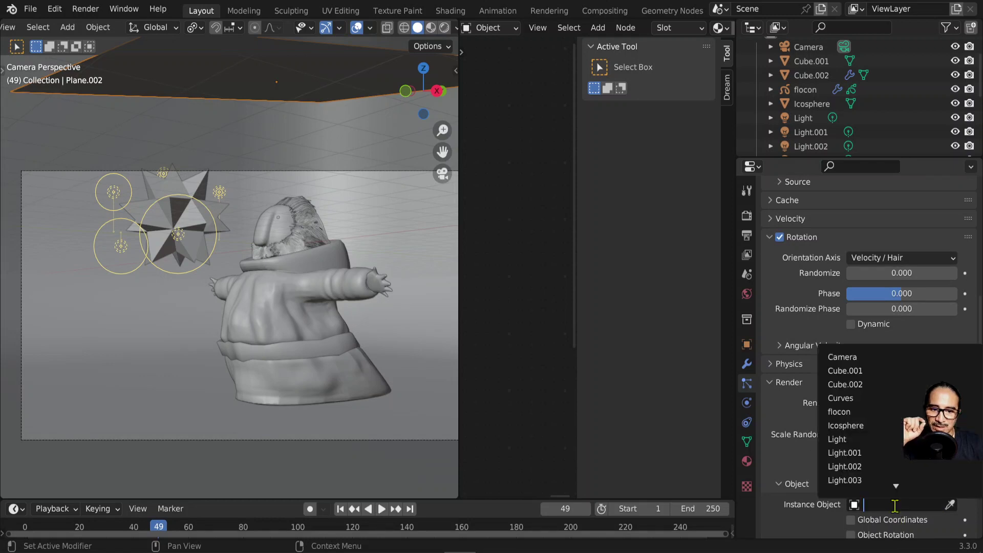
text(fl)
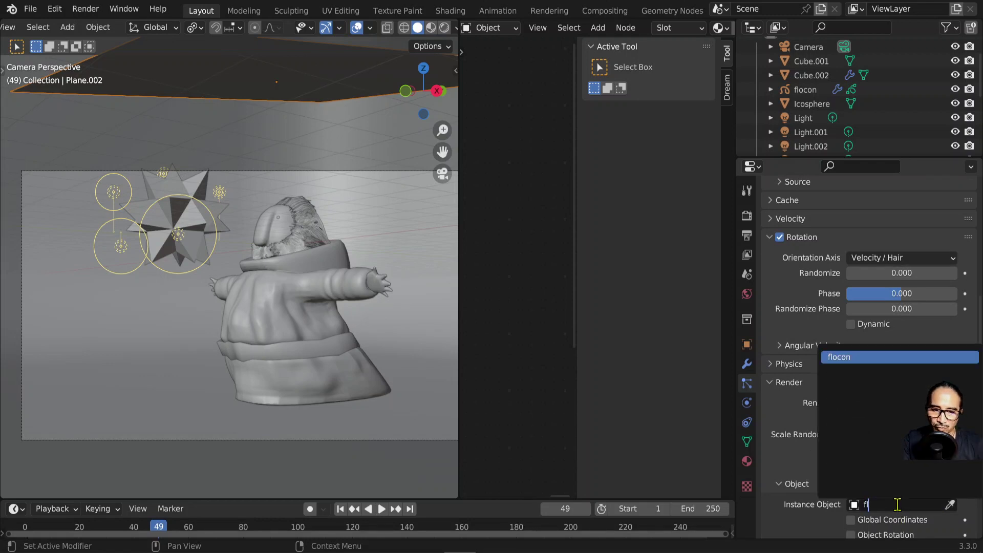
click(855, 357)
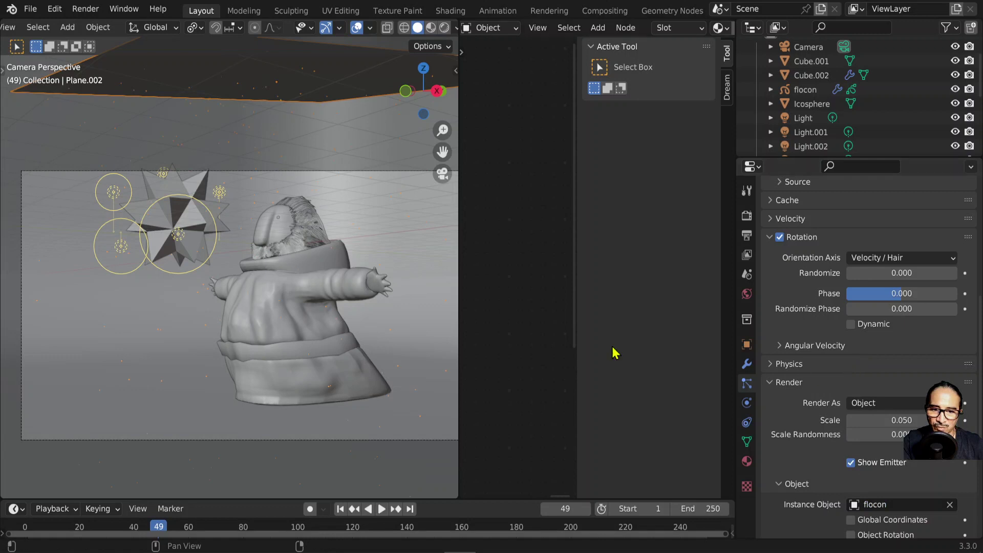
- Rewind and play the animation, setting the flake scale to 2.880 to check the size
drag(156, 529, 10, 530)
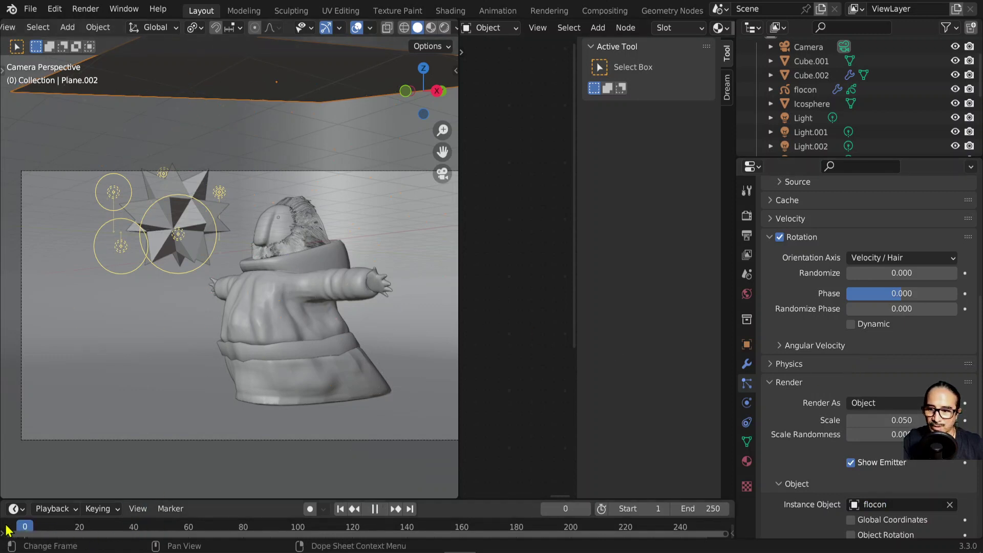
scroll(333, 353, down, 3)
key(space)
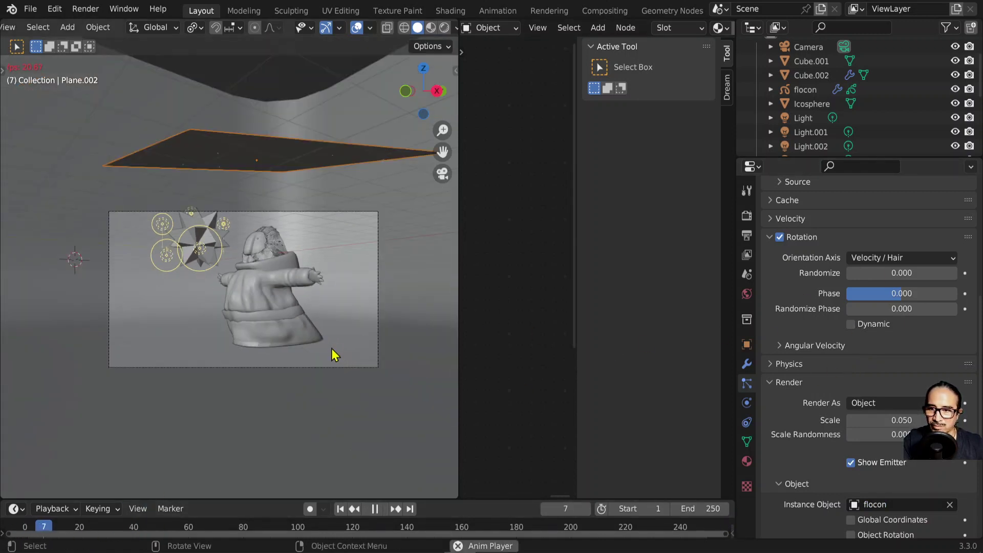
scroll(330, 353, up, 3)
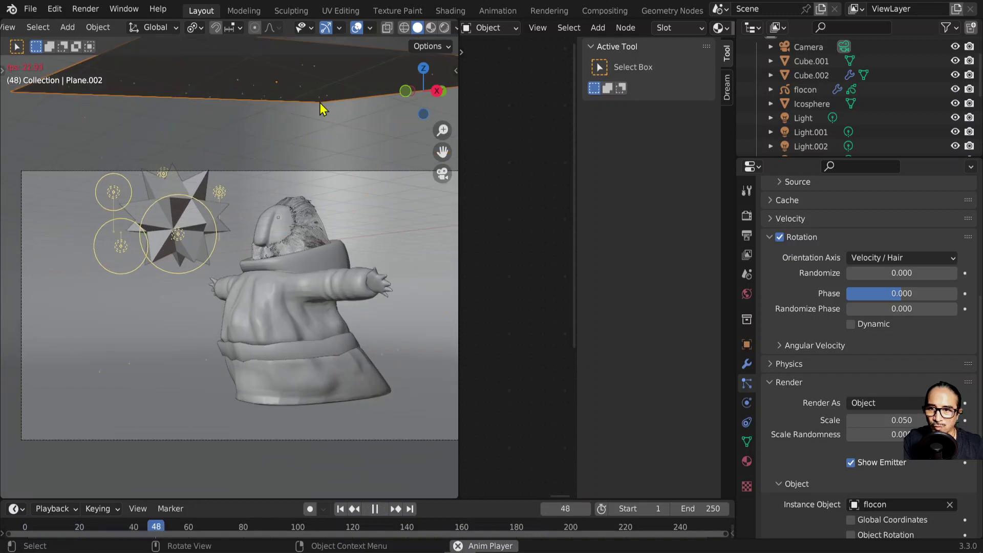
key(space)
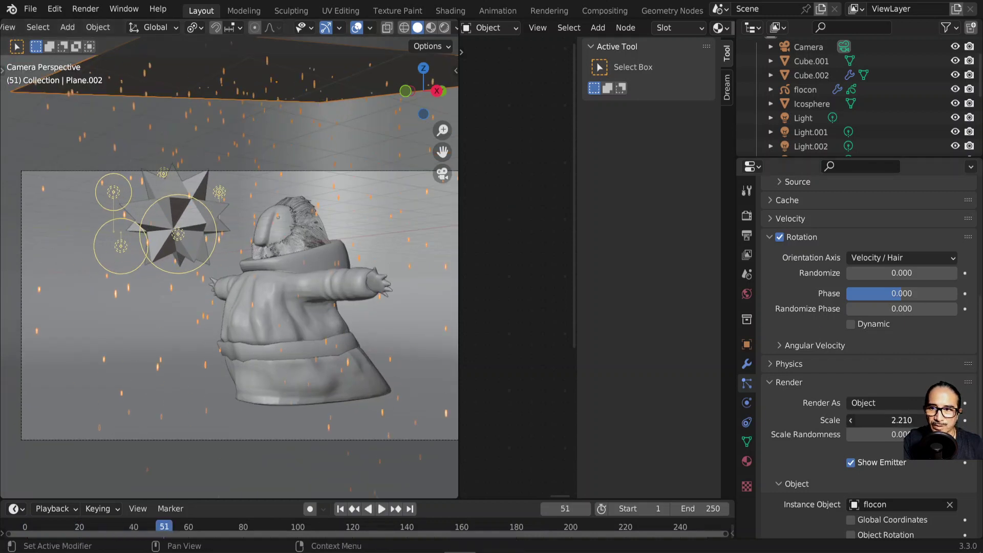
drag(883, 430, 896, 434)
key(space)
key(space)
- Set particle Scale Randomness to about 0.38 and Rotation Randomize to 0.621
middle_drag(245, 228, 290, 238)
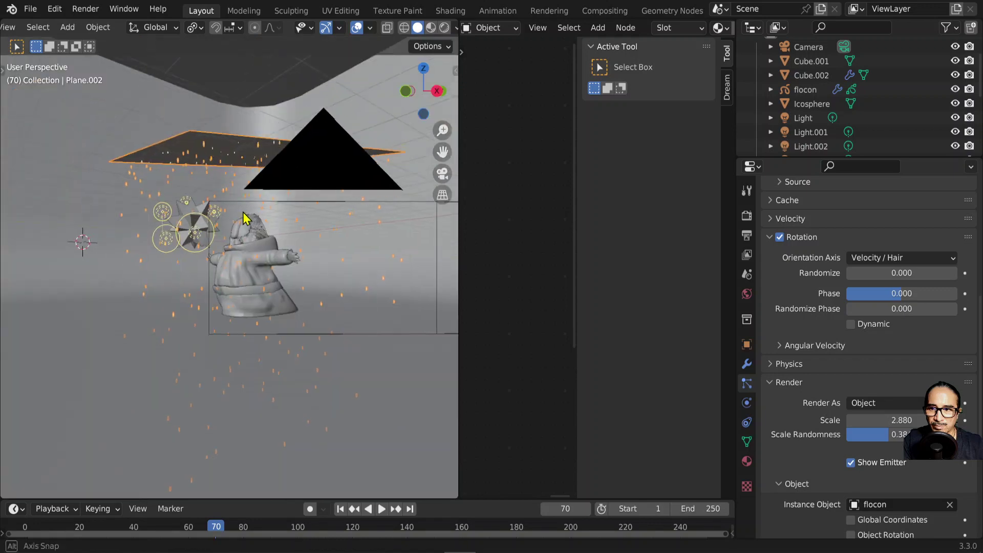
scroll(290, 238, up, 5)
key(space)
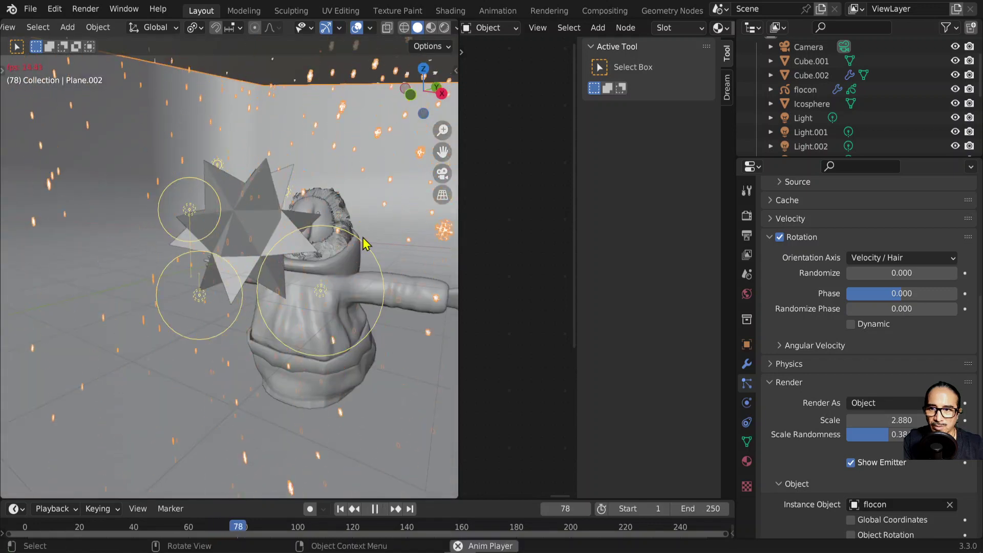
key(space)
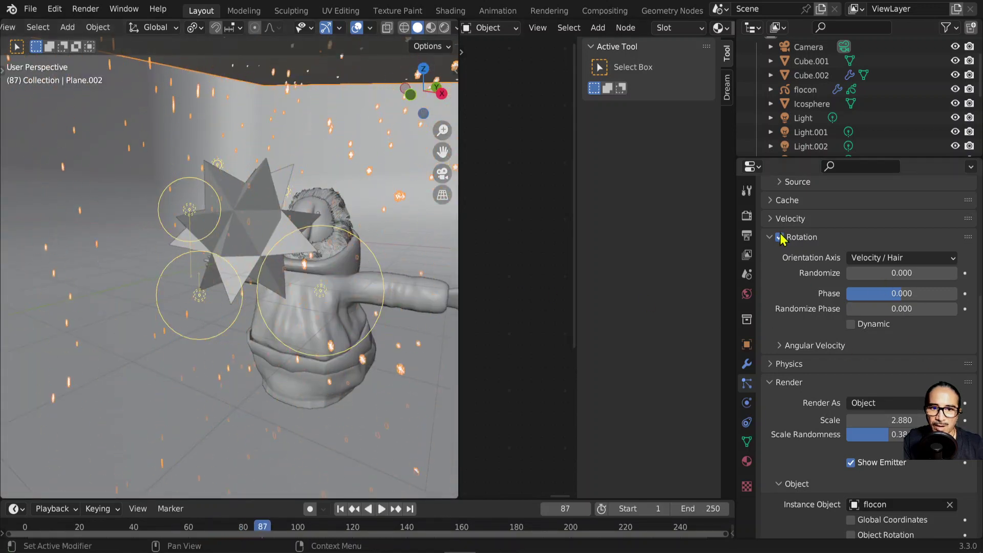
mouse_move(876, 273)
mouse_down()
mouse_move(921, 273)
mouse_move(862, 273)
mouse_up()
drag(887, 273, 901, 273)
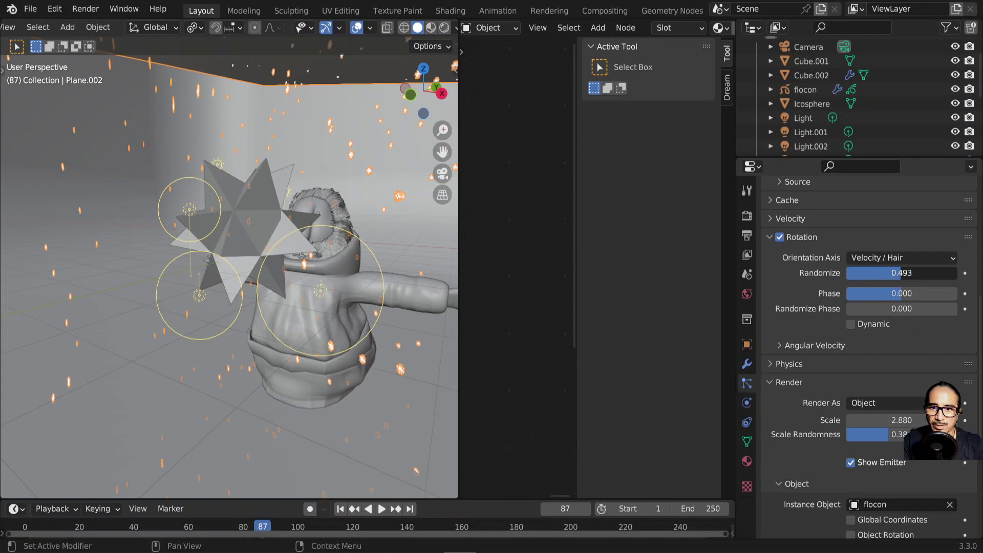
- Orbit around the character, return to camera view and play to frame 174
middle_drag(318, 322, 278, 305)
key(space)
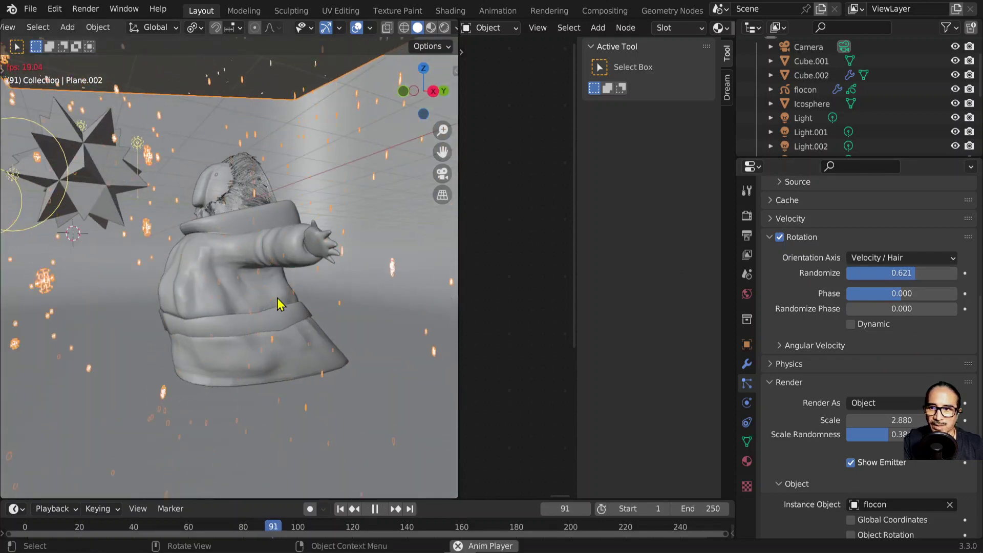
scroll(324, 287, up, 2)
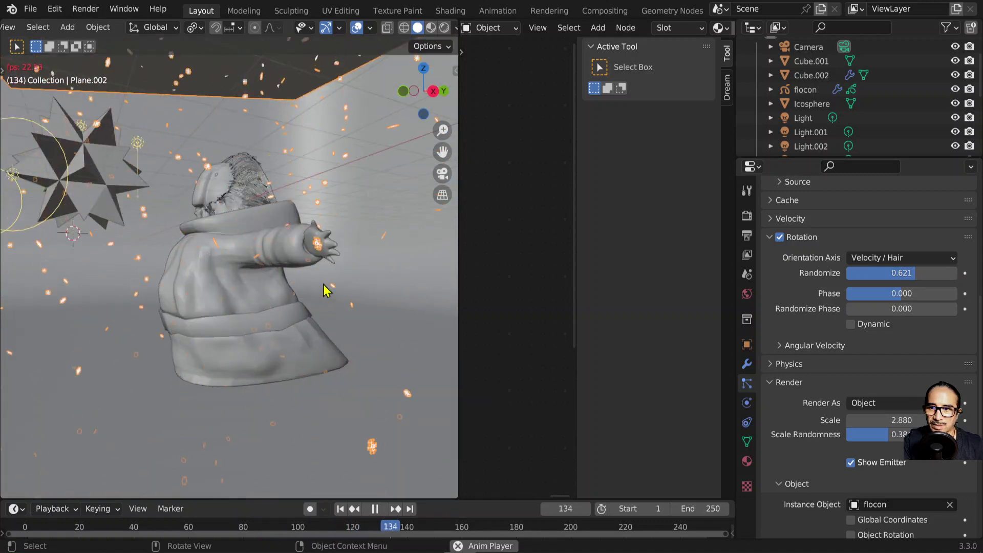
key(space)
key(KP_0)
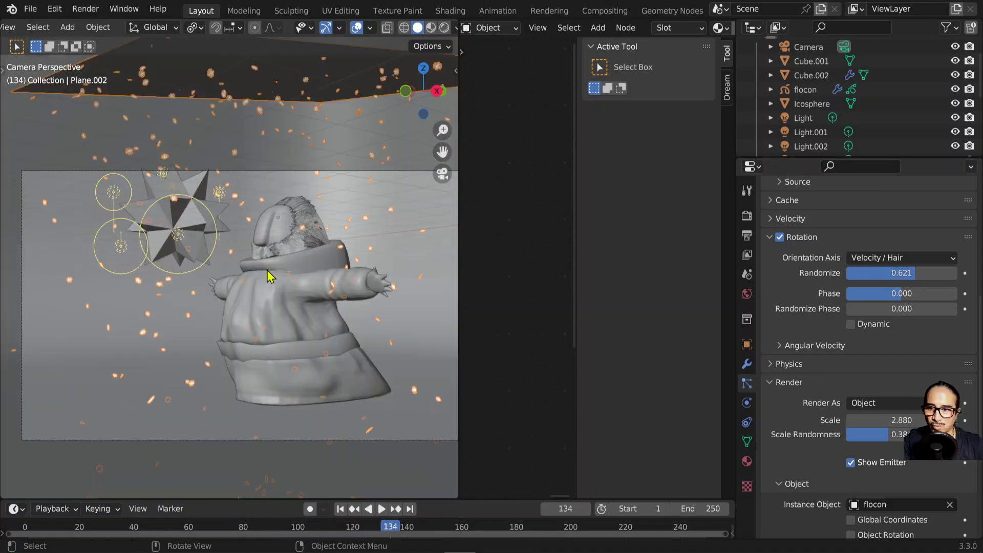
scroll(266, 269, down, 1)
key(space)
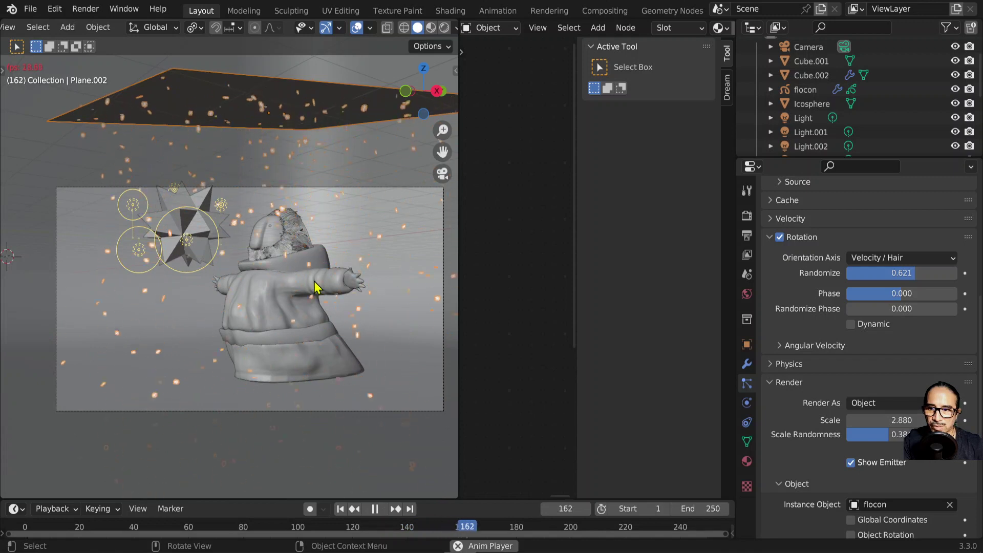
key(space)
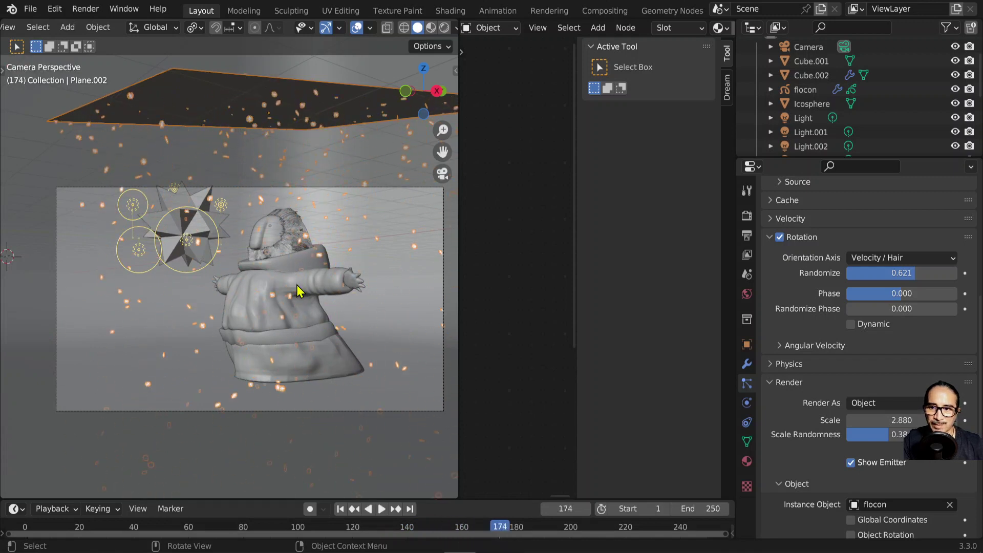
- Render frame 174 with F12 and move the render window up and left
key(F12)
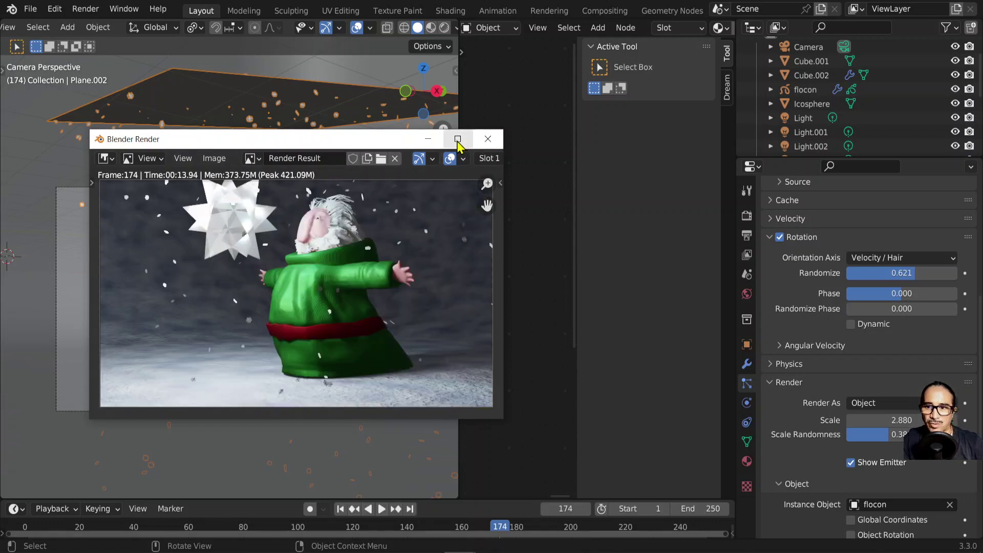
drag(375, 146, 380, 104)
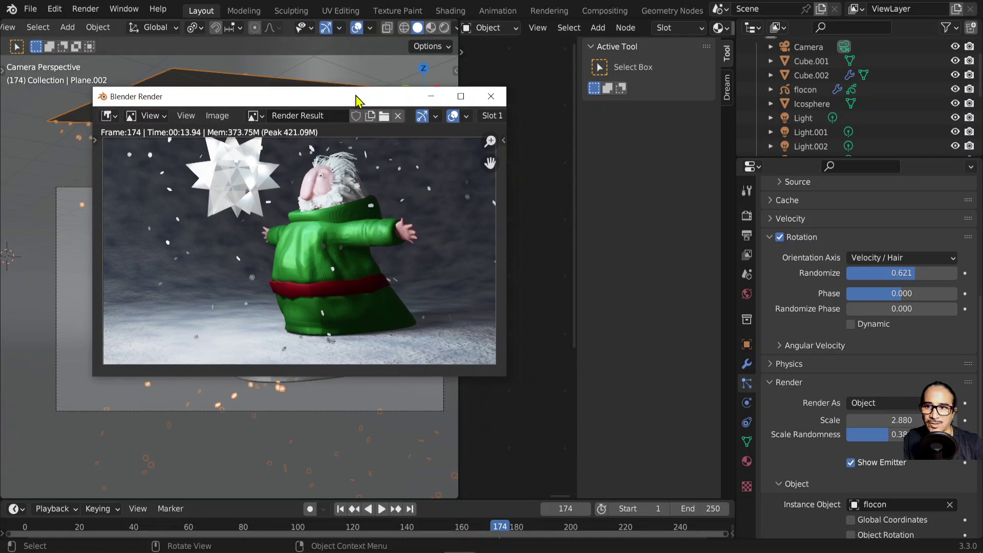
drag(359, 99, 337, 74)
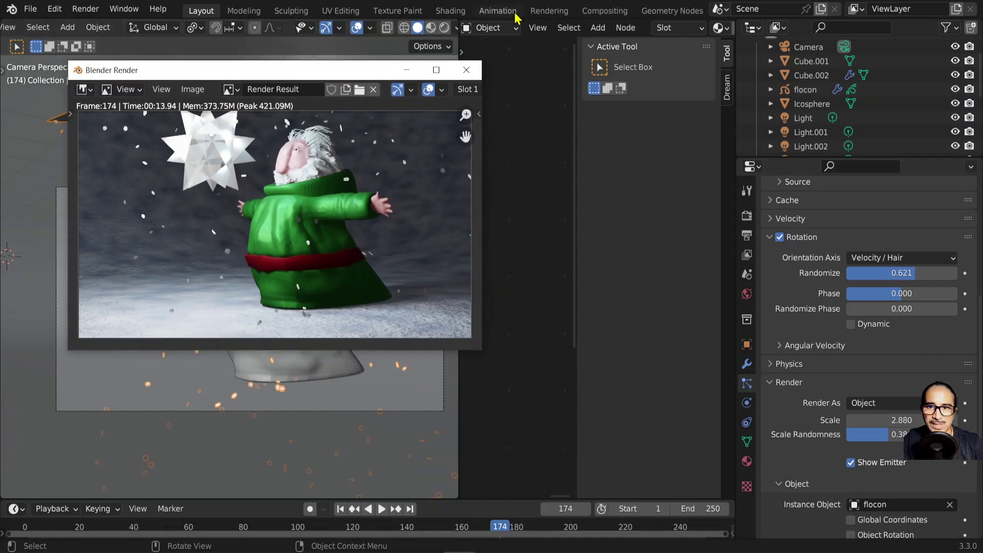
- Go to the Compositing workspace, enlarge the node editor and expand the Glare node
click(611, 12)
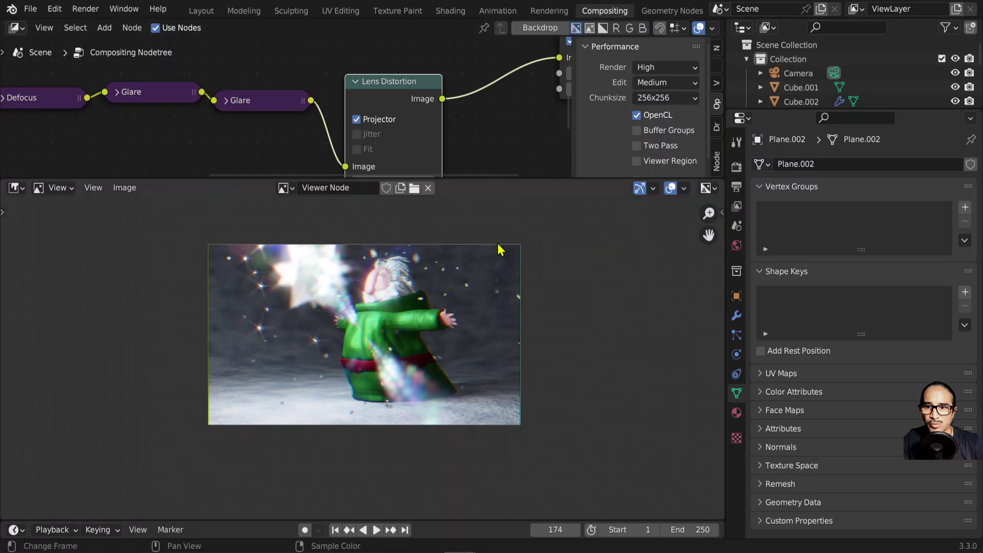
scroll(453, 323, up, 3)
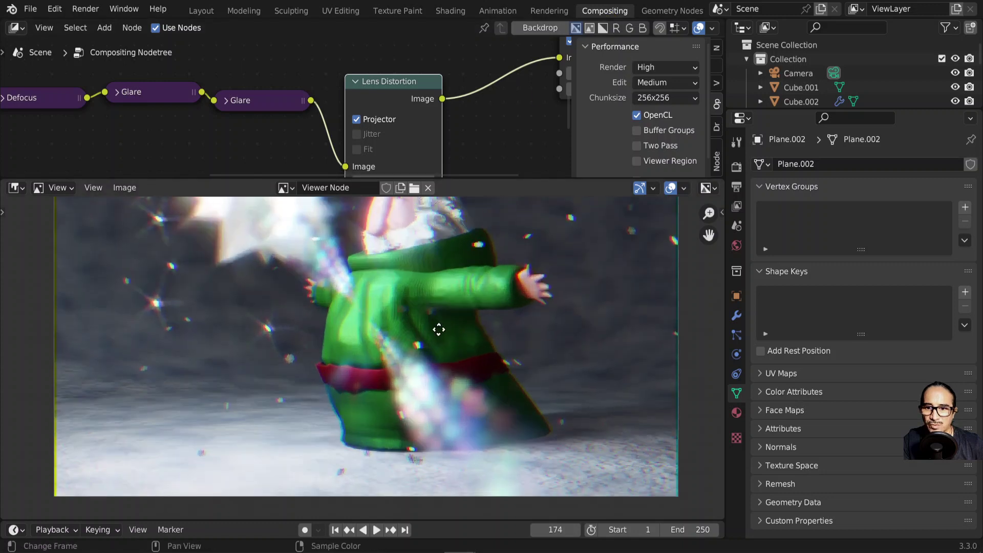
scroll(476, 287, down, 1)
scroll(471, 272, down, 1)
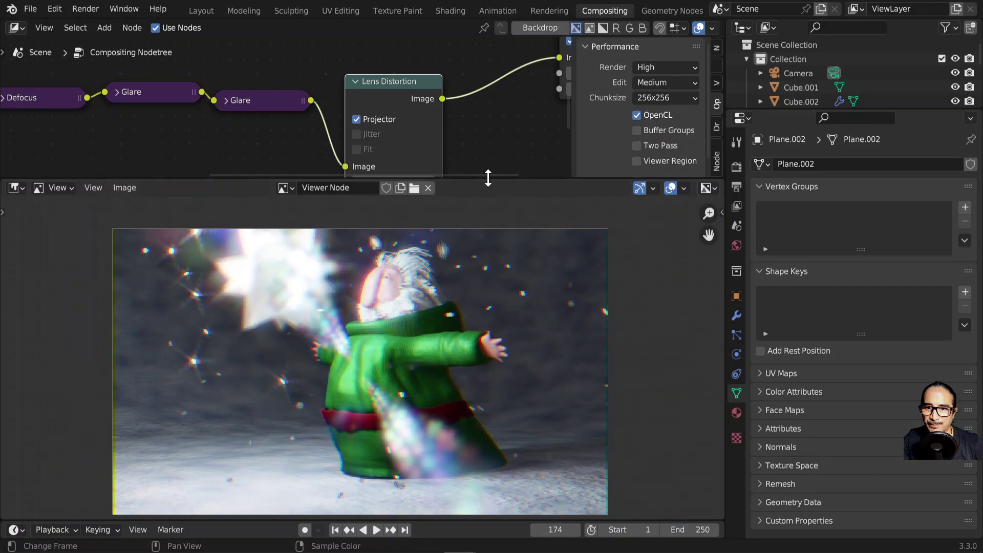
drag(487, 178, 481, 333)
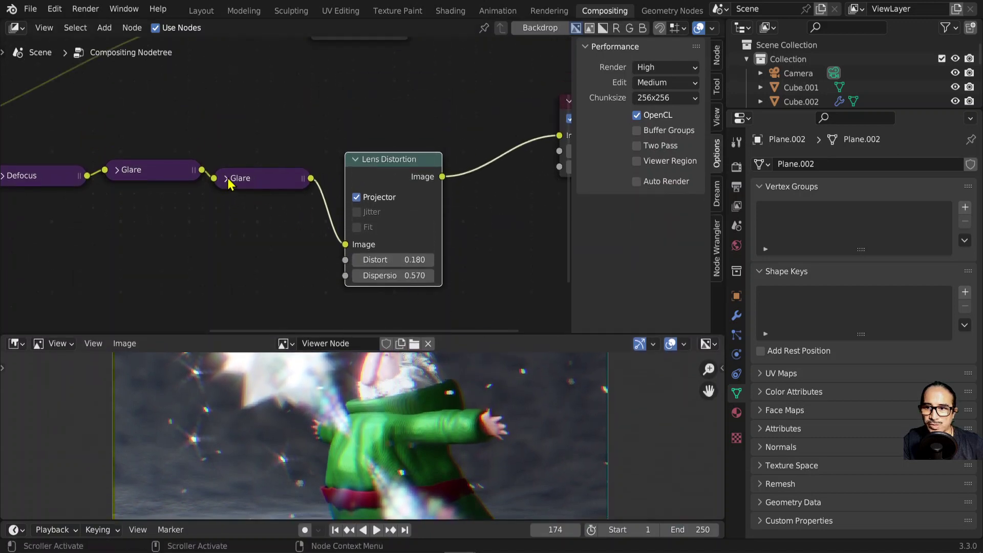
click(227, 179)
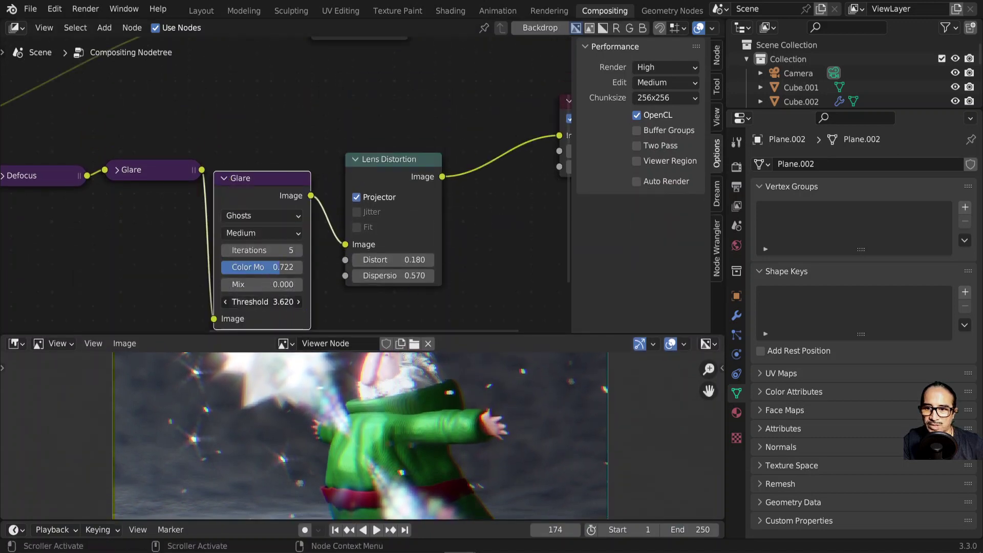
- Give the Ghosts glare Threshold 7.920, Color Modulation 1.000 and High quality
mouse_move(277, 301)
mouse_down()
mouse_move(286, 288)
mouse_move(245, 270)
mouse_up()
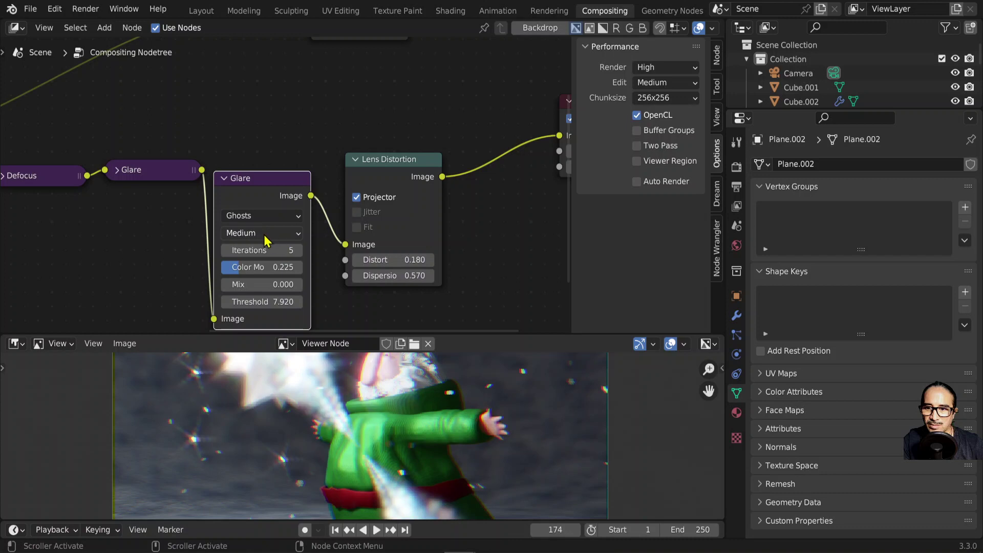
drag(256, 267, 302, 267)
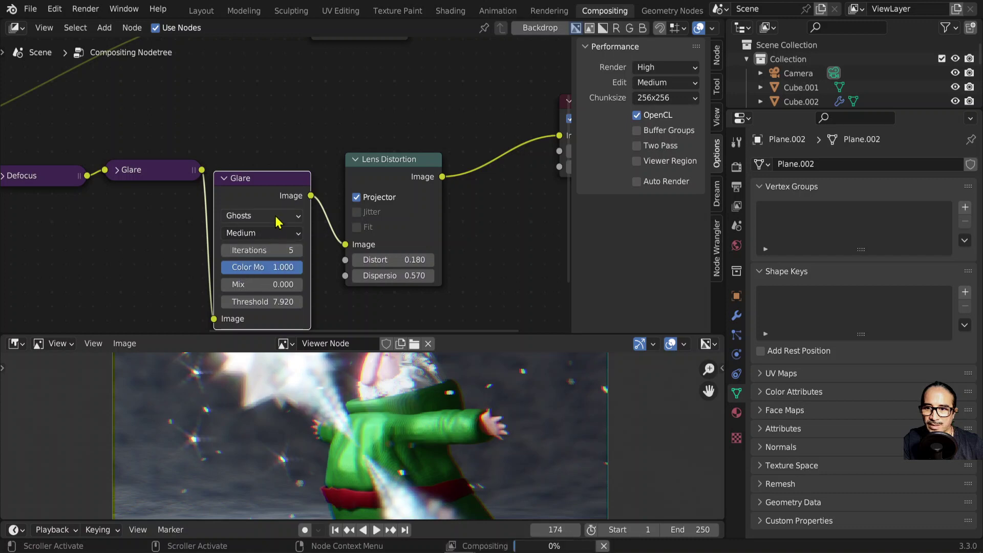
click(277, 234)
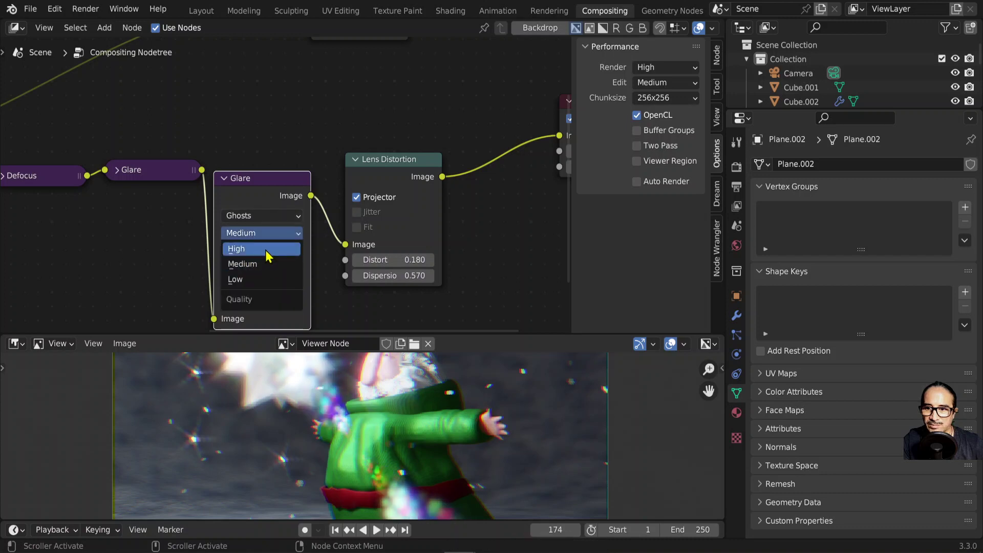
click(265, 249)
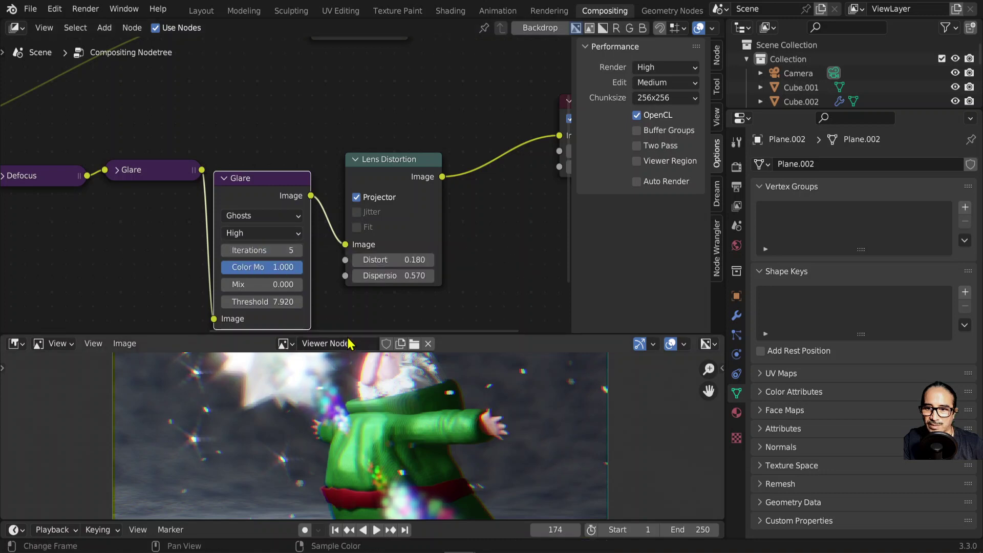
- Expand the Defocus node and raise its F-Stop from 2.300 to 6.710
drag(348, 332, 347, 215)
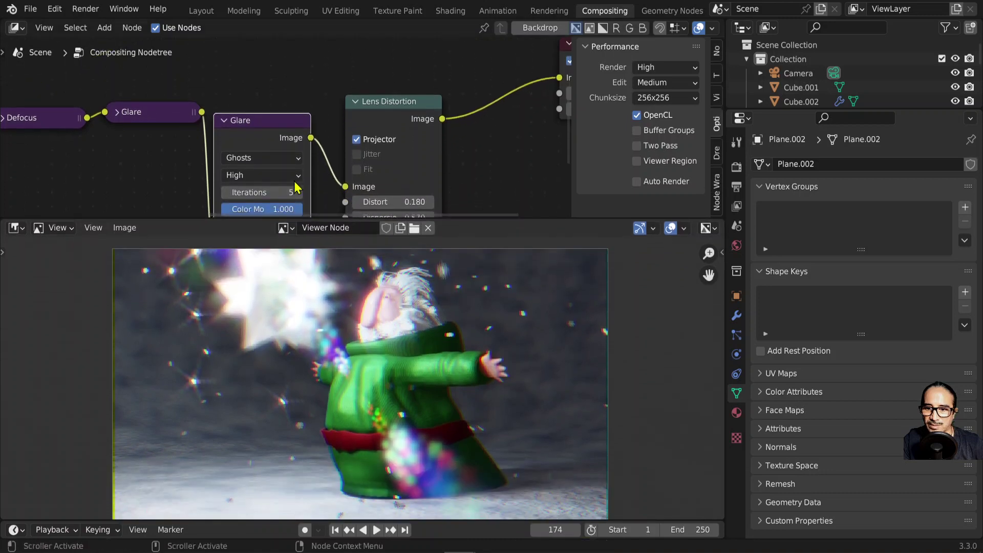
mouse_move(269, 156)
middle_down()
mouse_move(38, 166)
mouse_move(472, 139)
middle_up()
click(300, 110)
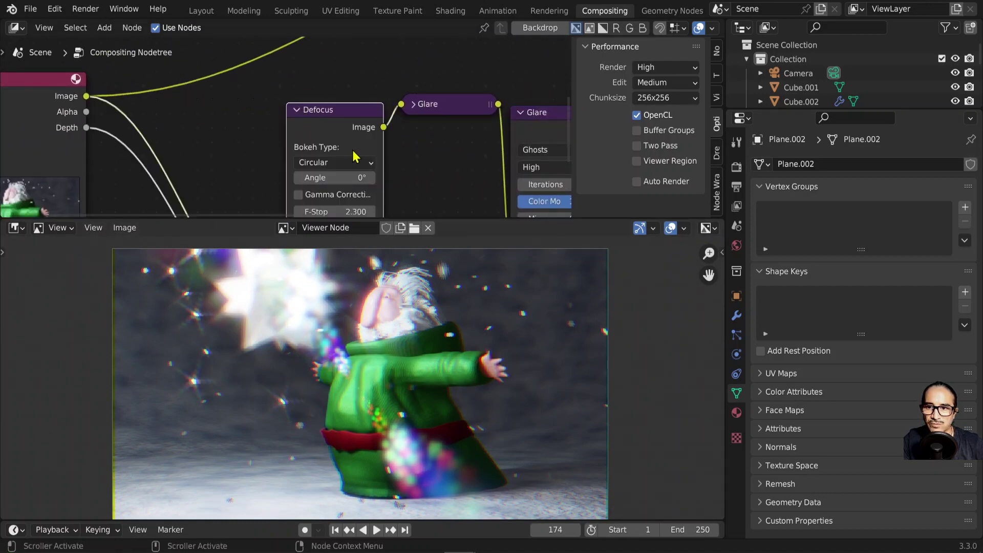
shift+scroll(328, 133, down, 4)
drag(325, 124, 353, 124)
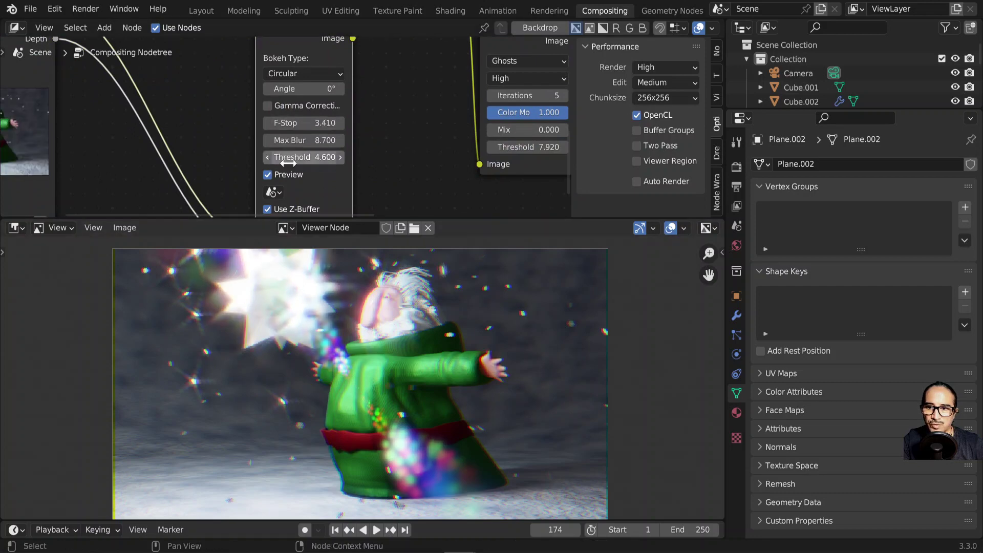
drag(322, 124, 389, 124)
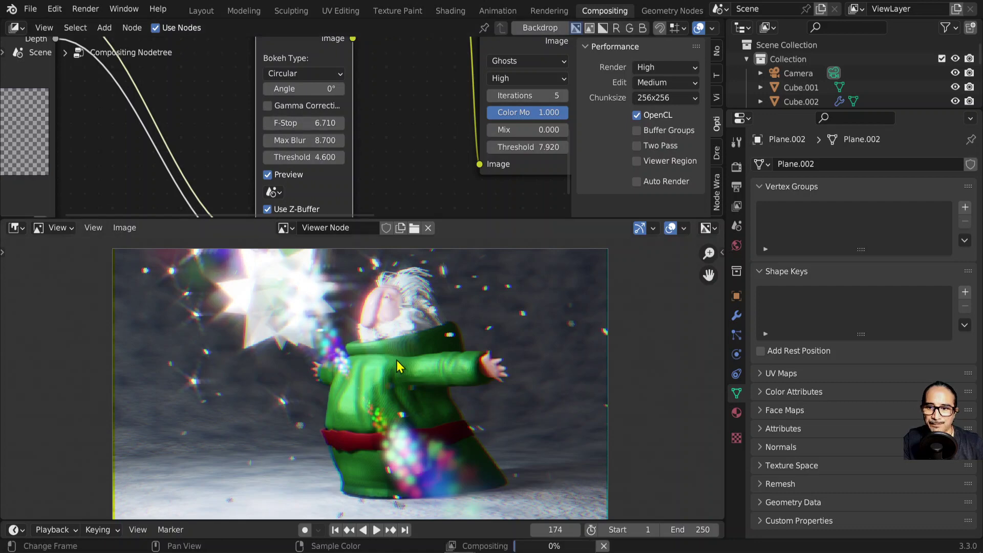
drag(480, 219, 478, 123)
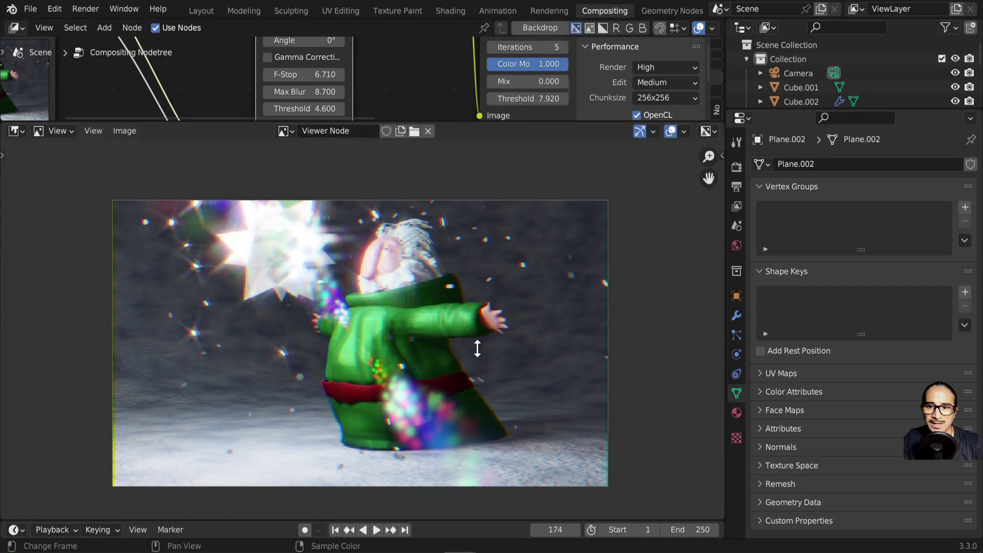
ctrl+scroll(409, 102, down, 5)
- Maximize the node editor and rearrange the Composite, Defocus, Glare and Lens Distortion nodes
key(ctrl+space)
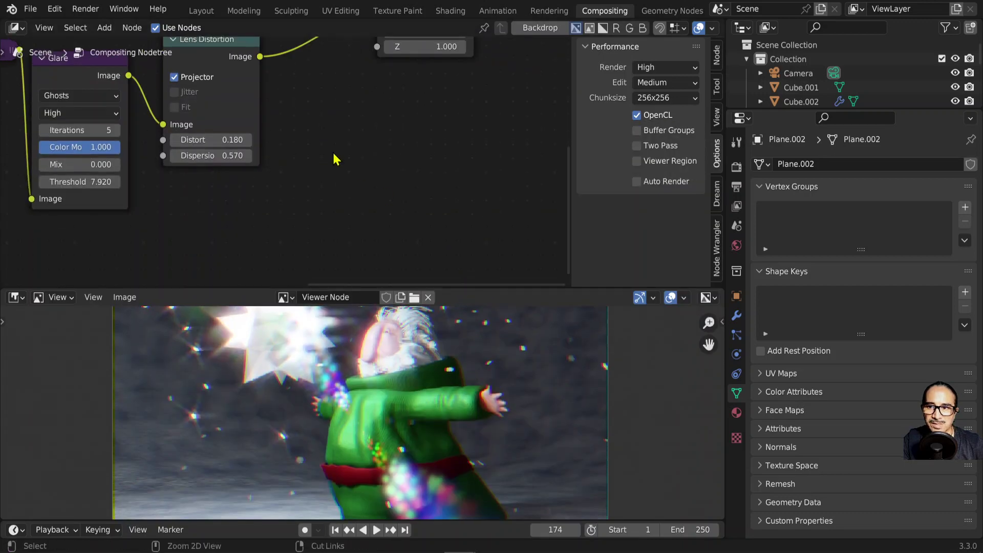
scroll(427, 129, down, 2)
scroll(428, 129, down, 2)
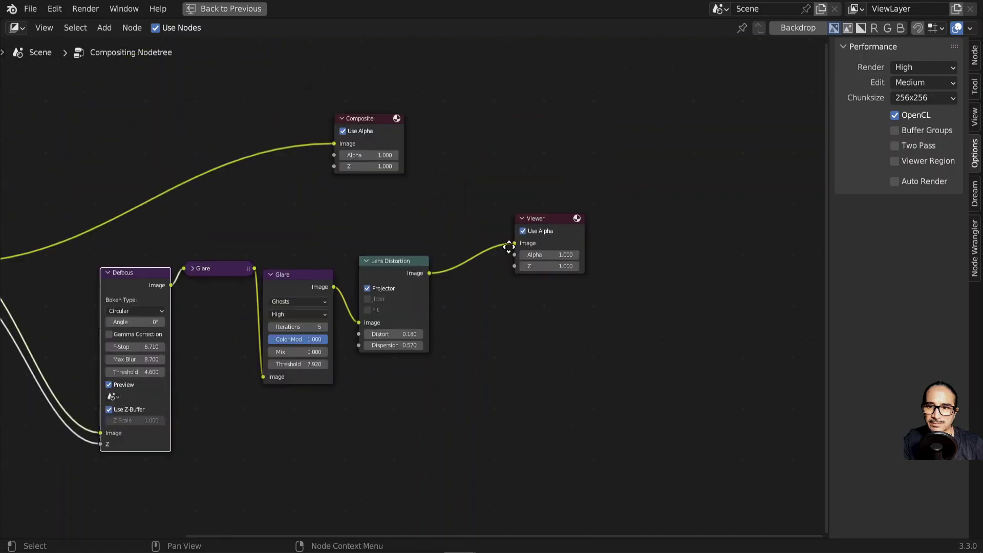
drag(426, 135, 552, 121)
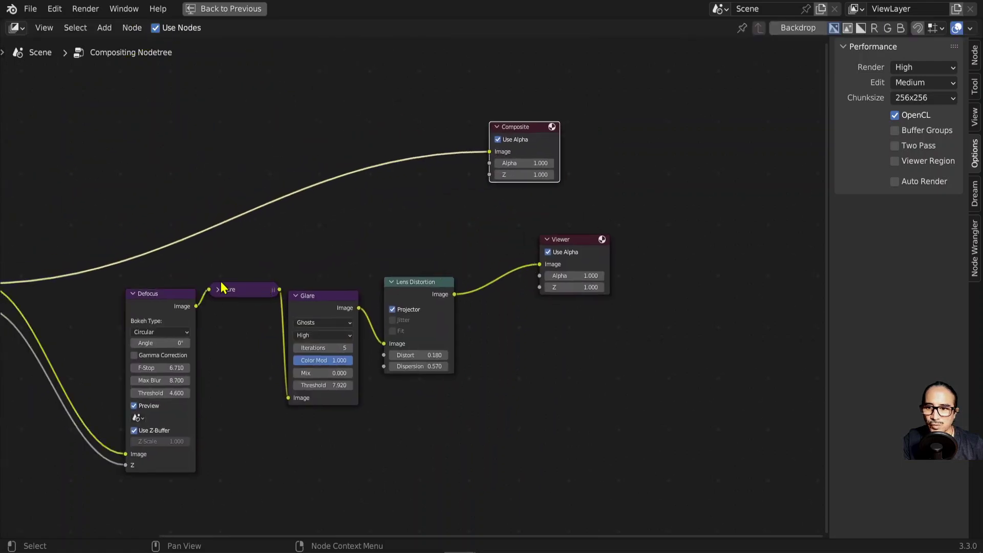
scroll(222, 288, down, 1)
middle_drag(223, 288, 293, 232)
drag(264, 245, 235, 241)
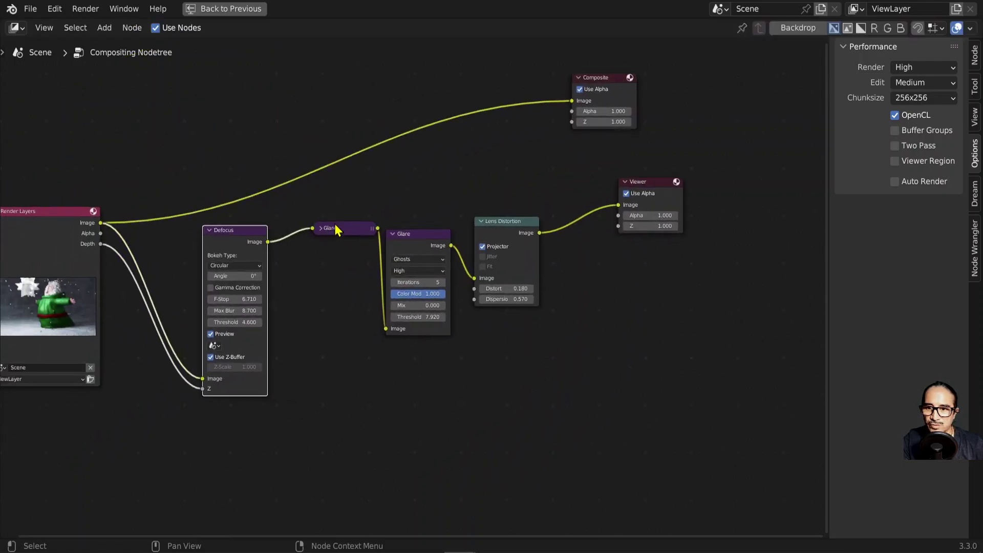
drag(337, 229, 307, 231)
drag(404, 234, 369, 215)
drag(493, 221, 475, 211)
- Link Lens Distortion Image to the Composite input and view the rendered frame 174
scroll(475, 211, up, 2)
middle_drag(511, 205, 428, 317)
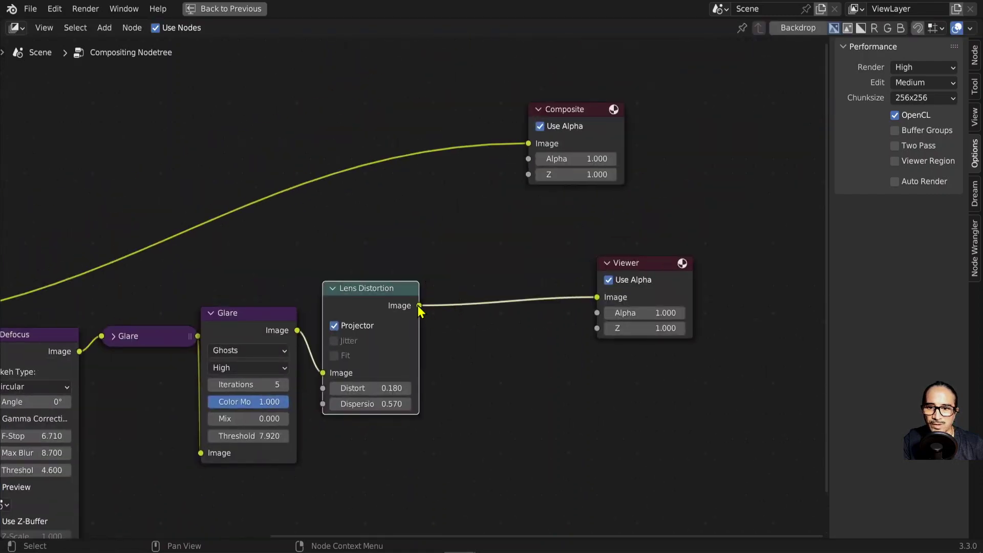
drag(419, 305, 528, 144)
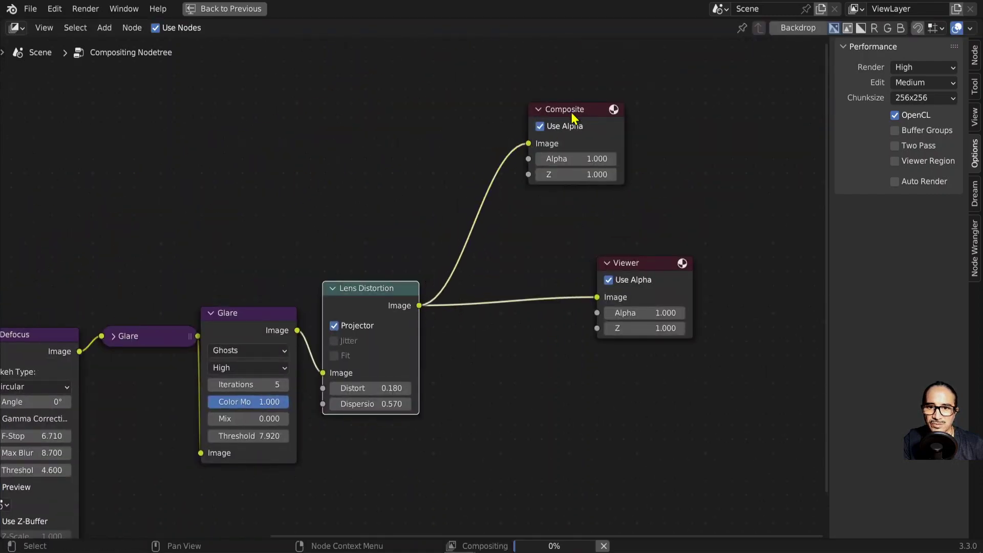
drag(574, 118, 641, 177)
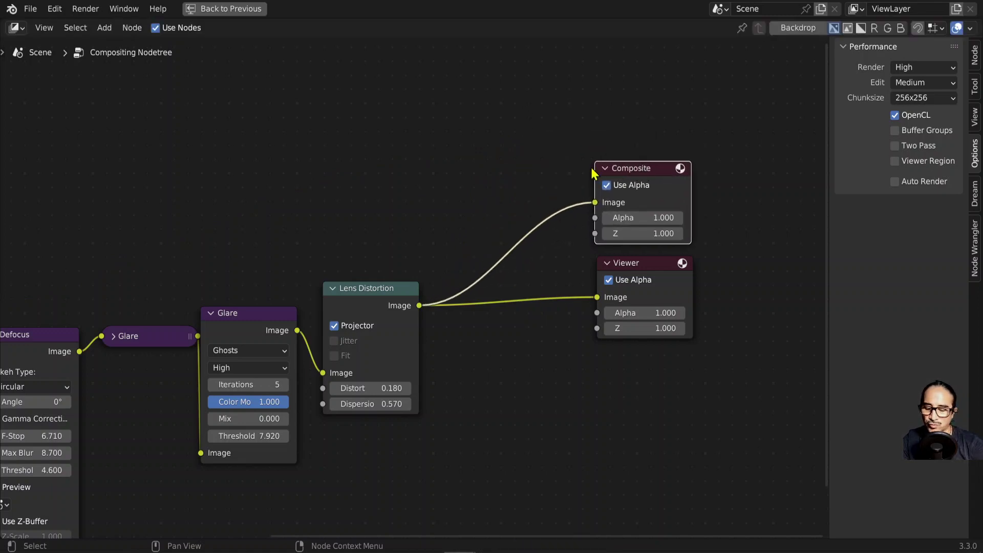
key(F11)
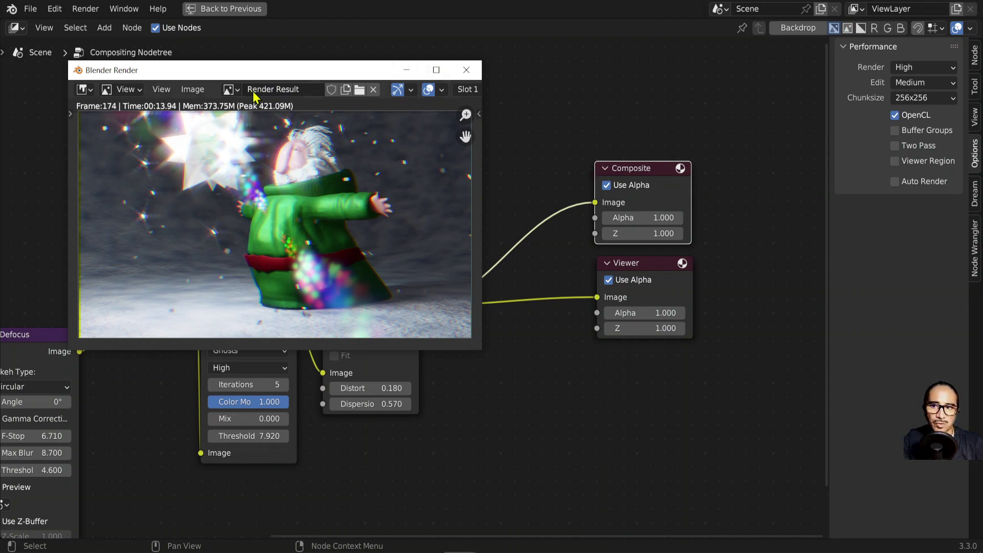
- Preview the Viewer Node image, then switch the display back to Render Result
click(229, 90)
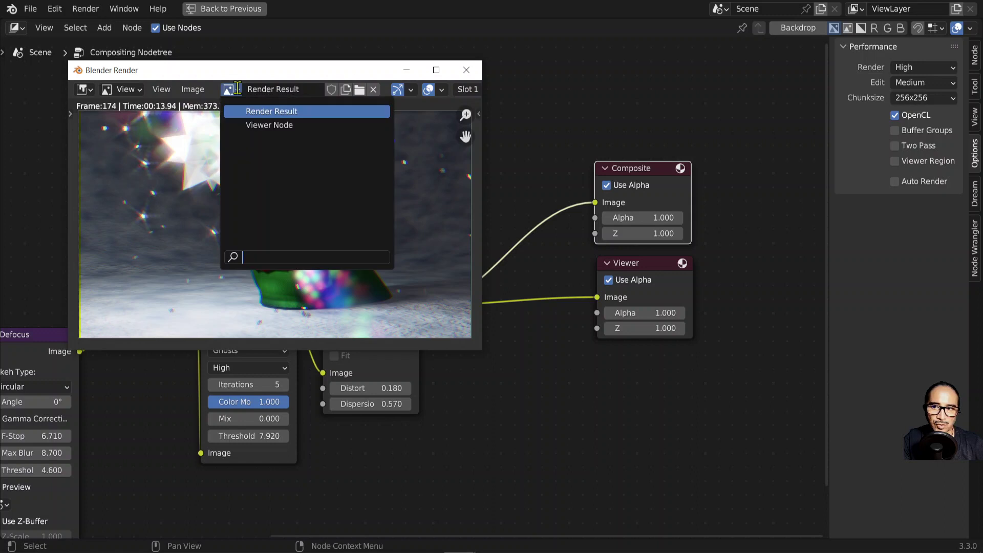
click(271, 126)
click(230, 90)
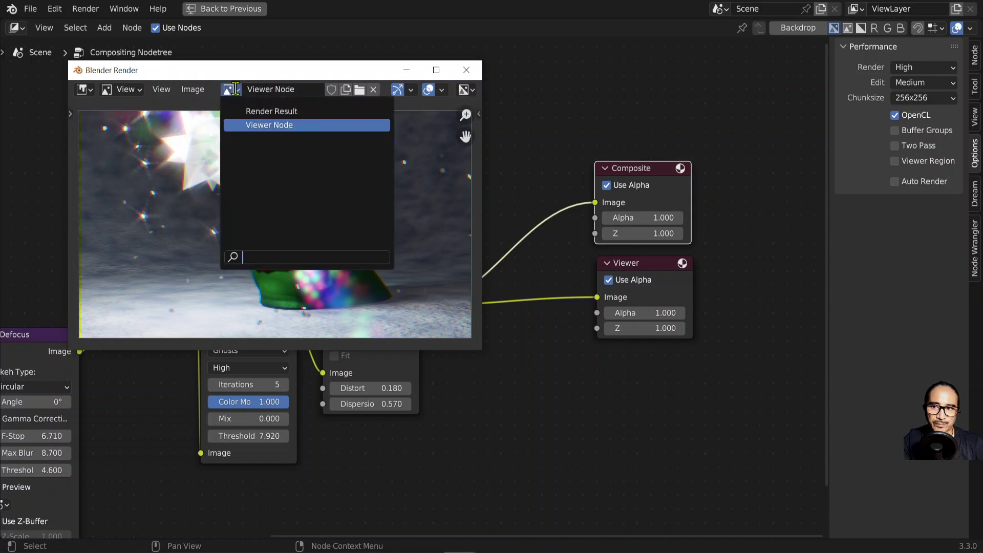
click(269, 110)
- Save the render as noel3.png and close the render window
click(193, 90)
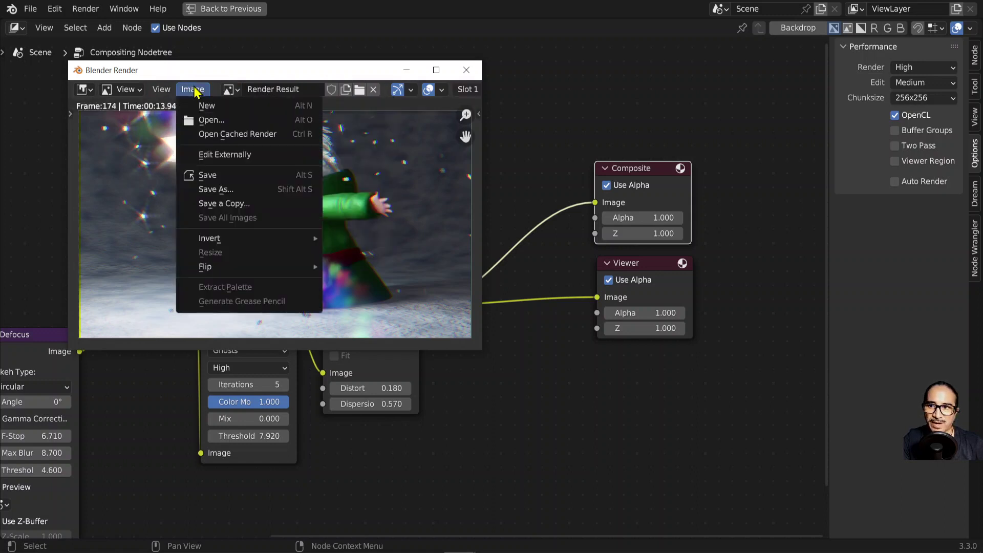
click(217, 189)
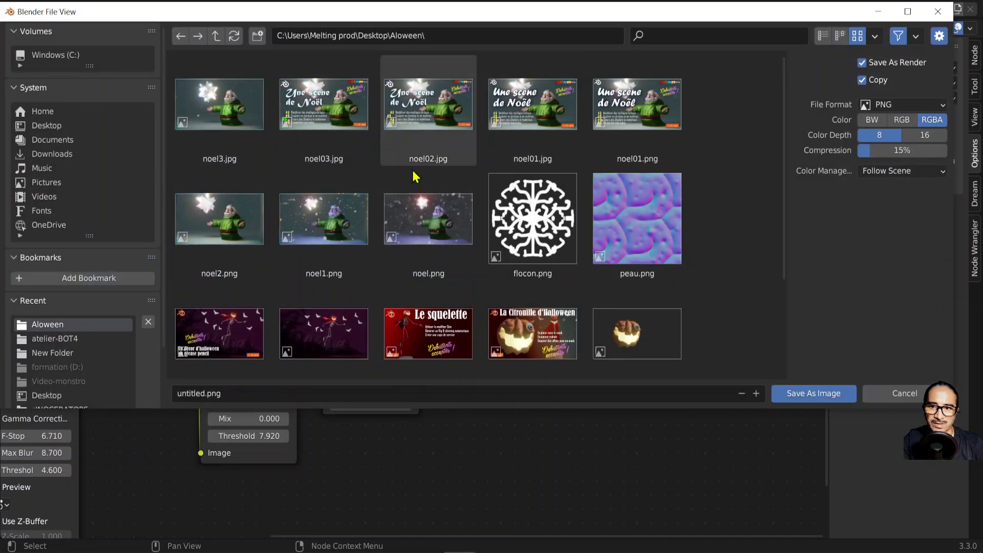
click(251, 235)
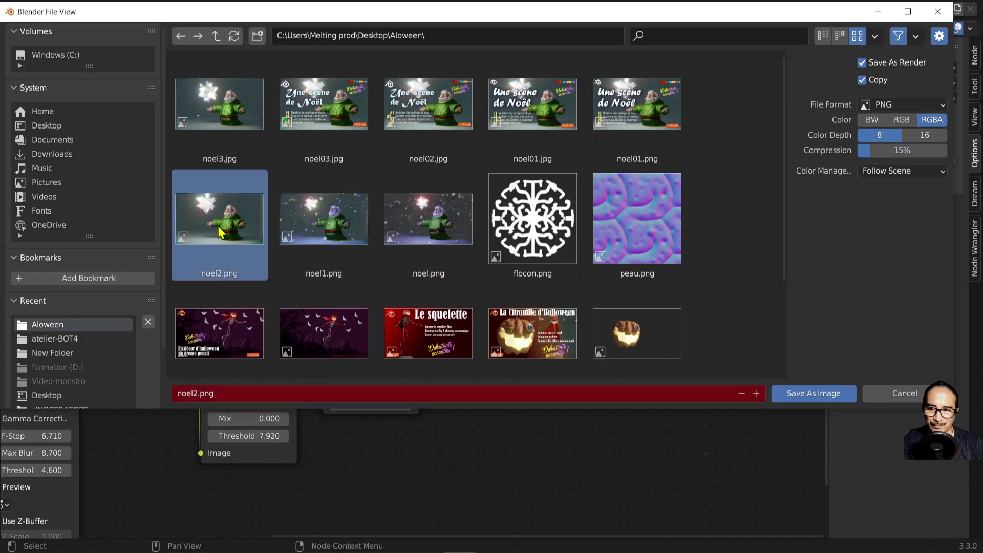
click(757, 393)
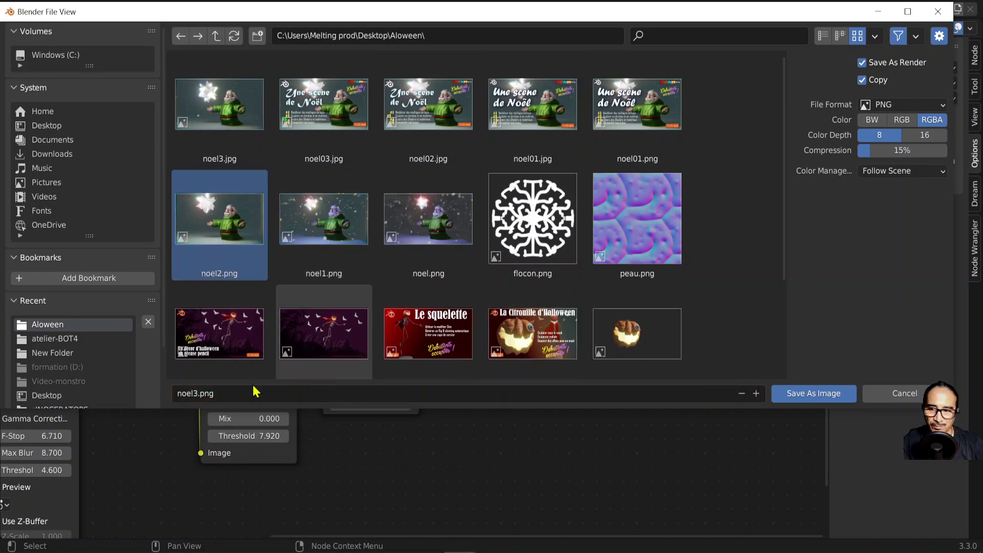
click(814, 393)
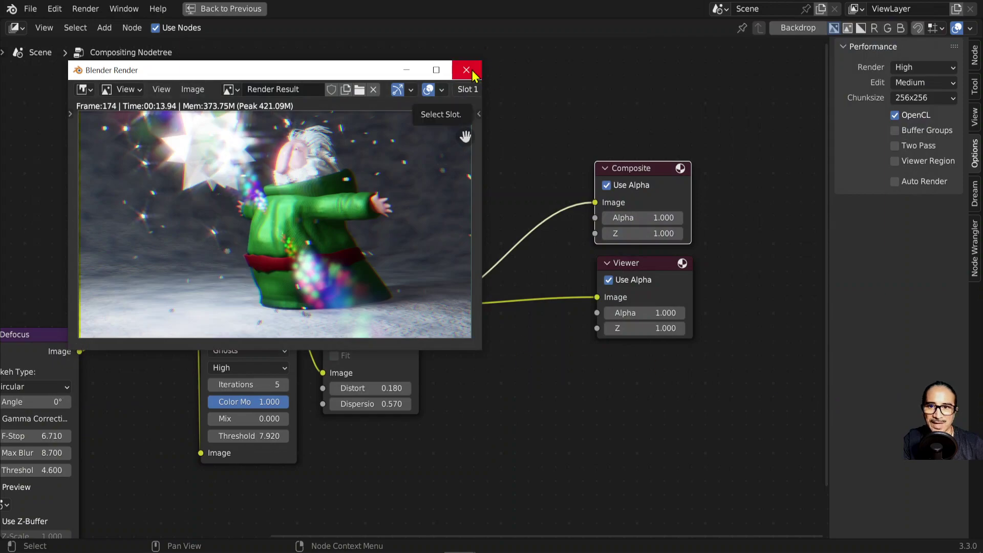
click(466, 70)
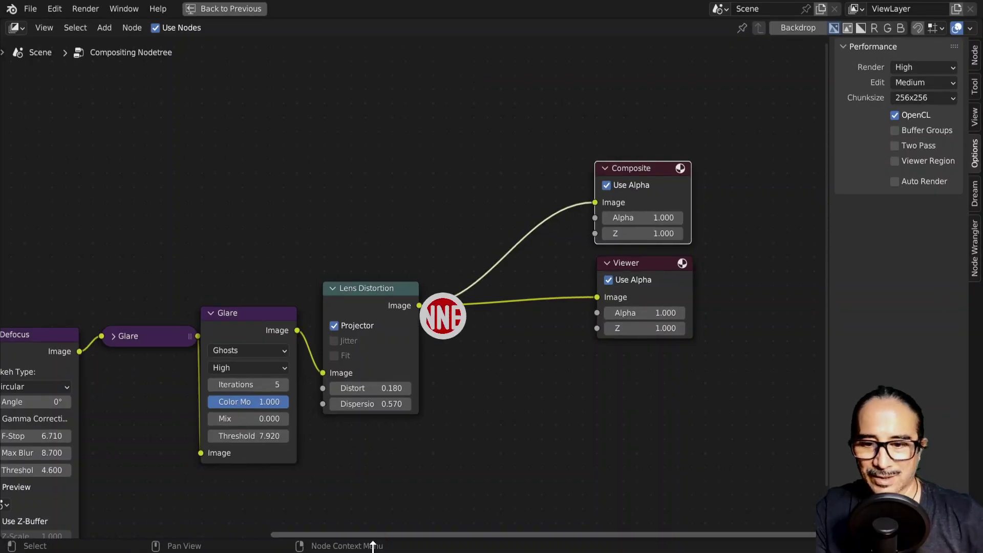